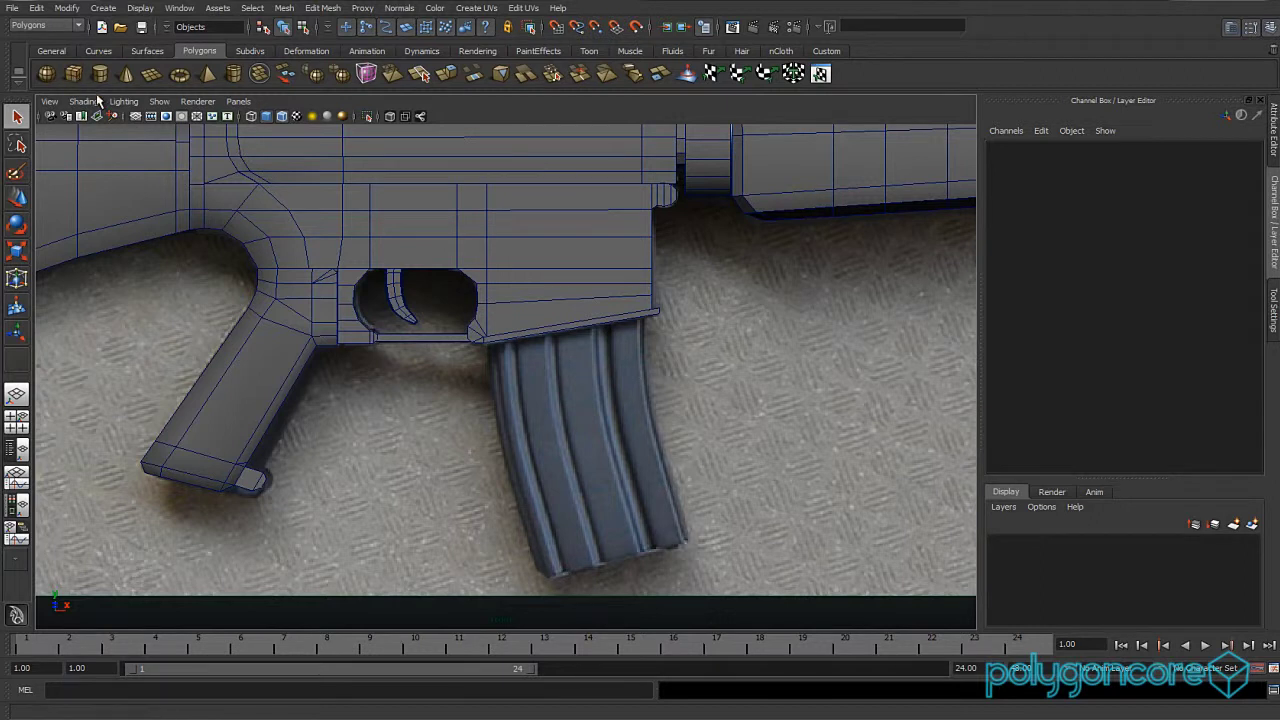
# Create a polygon cube over the magazine well in the front view, spanning down to its slanted lower lip.
pyautogui.scroll(3, 490, 416)
pyautogui.press('4')
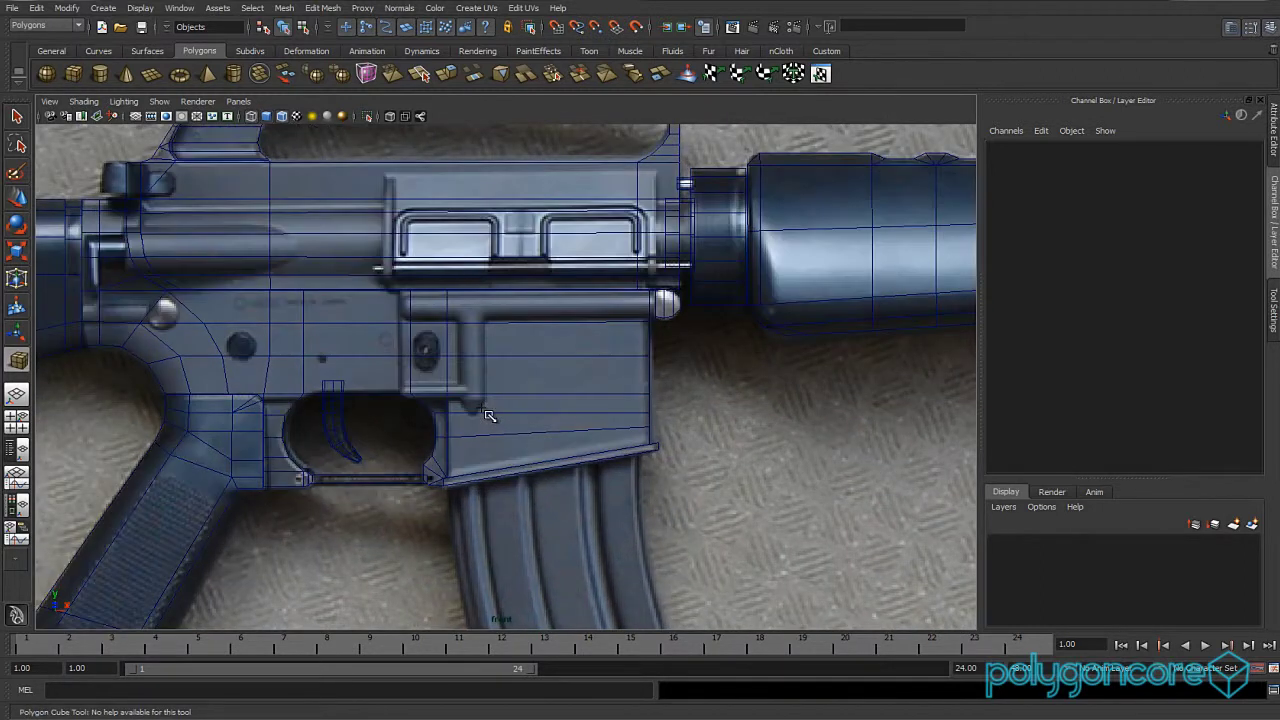
pyautogui.scroll(1, 490, 416)
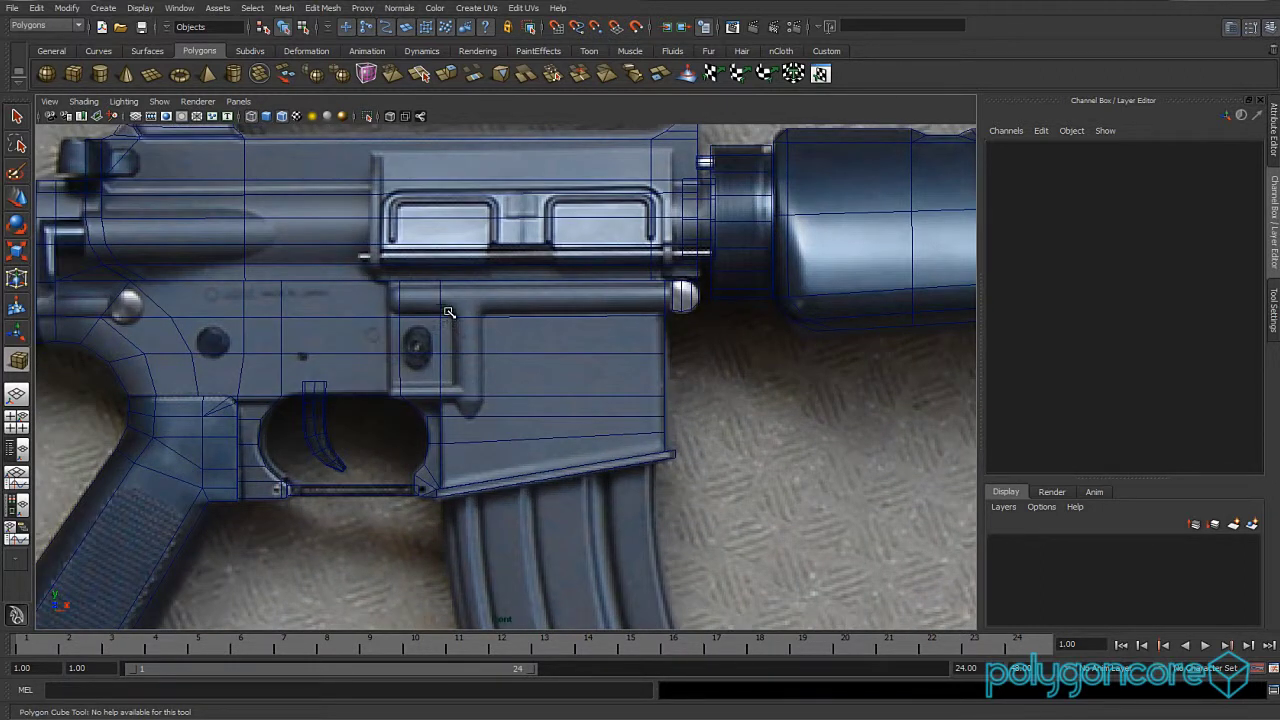
pyautogui.moveTo(451, 295); pyautogui.dragTo(662, 453)
pyautogui.click(662, 447)
pyautogui.keyDown('alt'); pyautogui.moveTo(644, 467); pyautogui.dragTo(640, 384, button='middle'); pyautogui.keyUp('alt')
pyautogui.scroll(3, 633, 384)
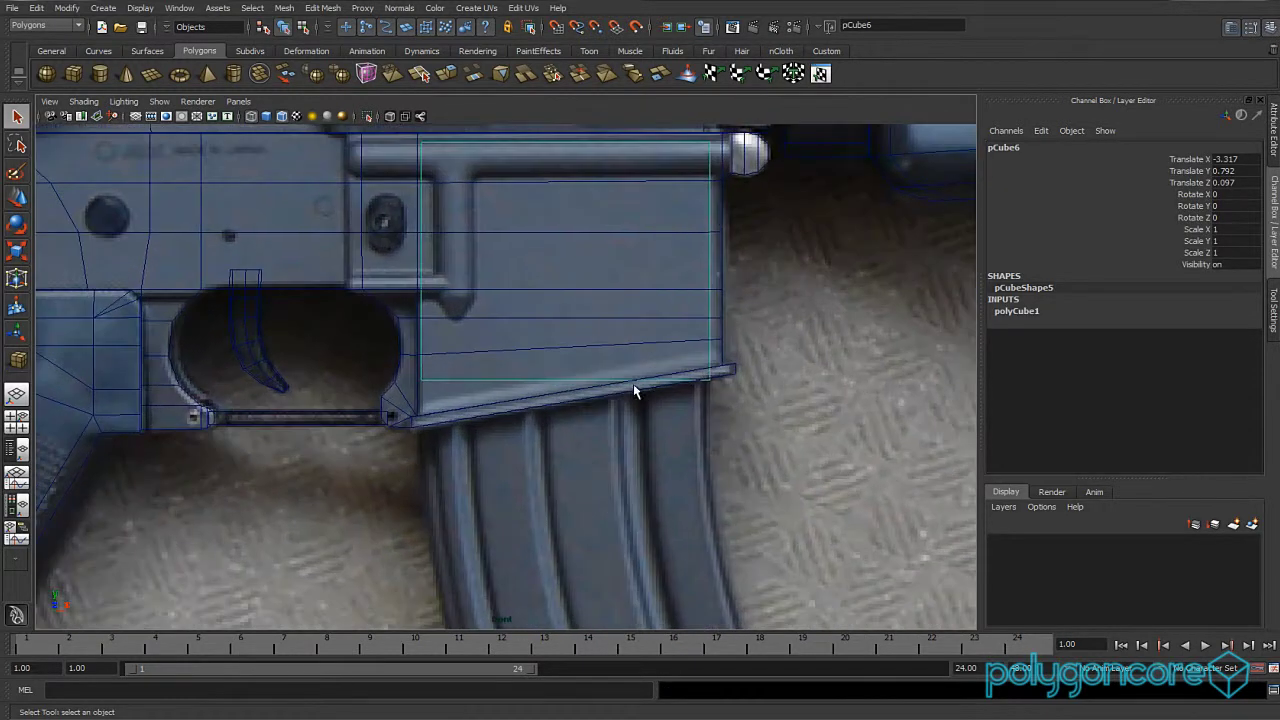
# Move the cube's lower rear corner vertices down to match the magazine well's slanted lower edge.
pyautogui.moveTo(535, 385); pyautogui.dragTo(443, 360, button='right')
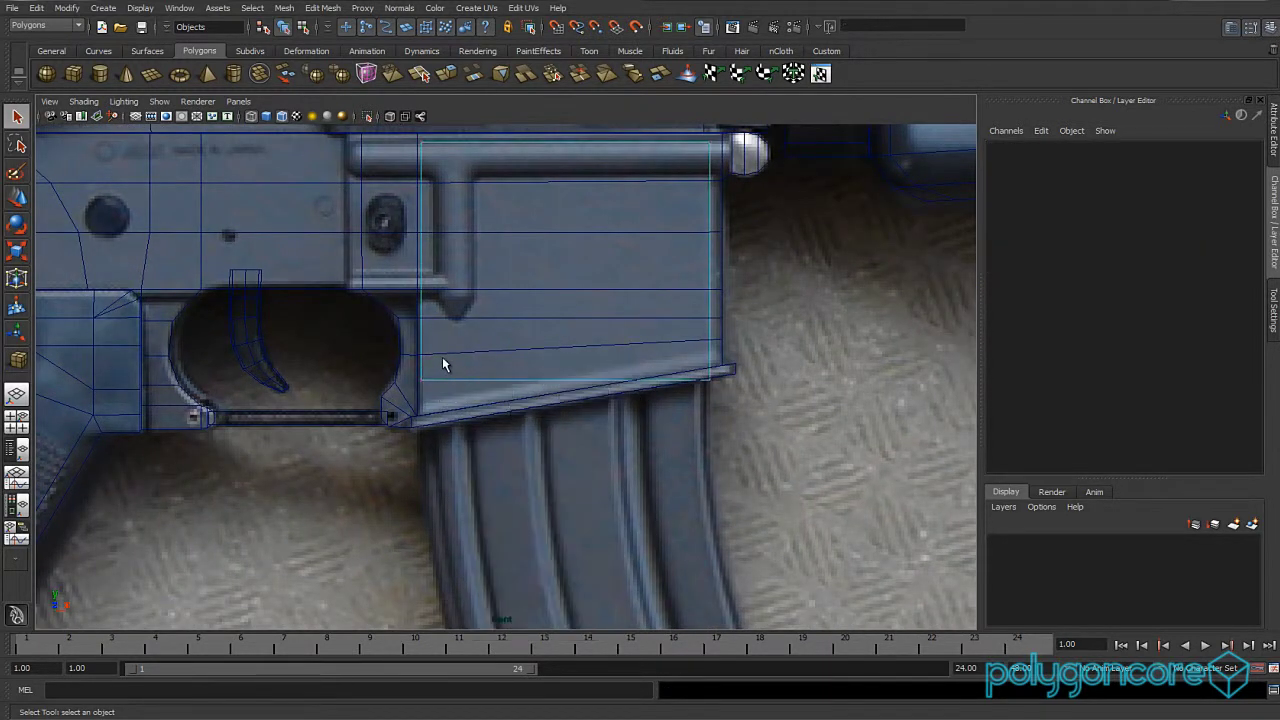
pyautogui.click(410, 390)
pyautogui.press('w')
pyautogui.moveTo(427, 337); pyautogui.dragTo(421, 382)
pyautogui.keyDown('alt'); pyautogui.moveTo(526, 394); pyautogui.dragTo(533, 321, button='middle'); pyautogui.keyUp('alt')
pyautogui.scroll(-2, 534, 321)
# Extrude the bottom face of the new cube, working in the shaded perspective view.
pyautogui.press('space')
pyautogui.moveTo(534, 294); pyautogui.dragTo(530, 250)
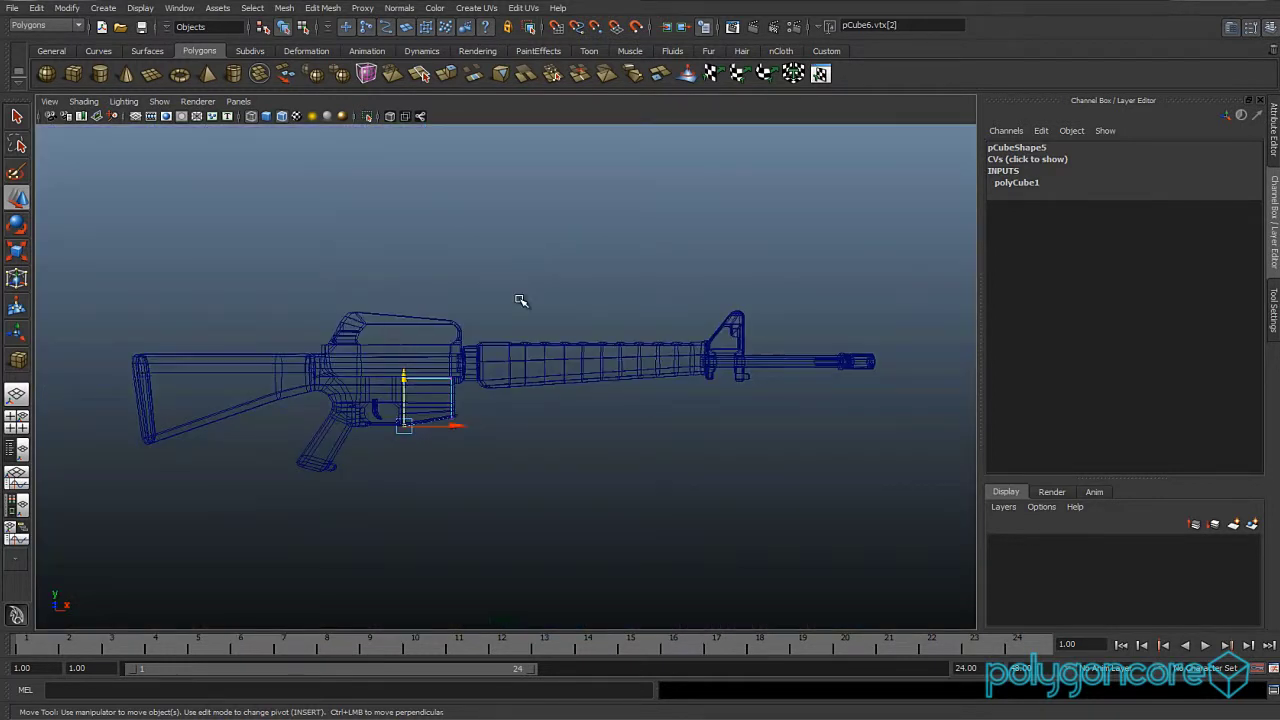
pyautogui.press('f')
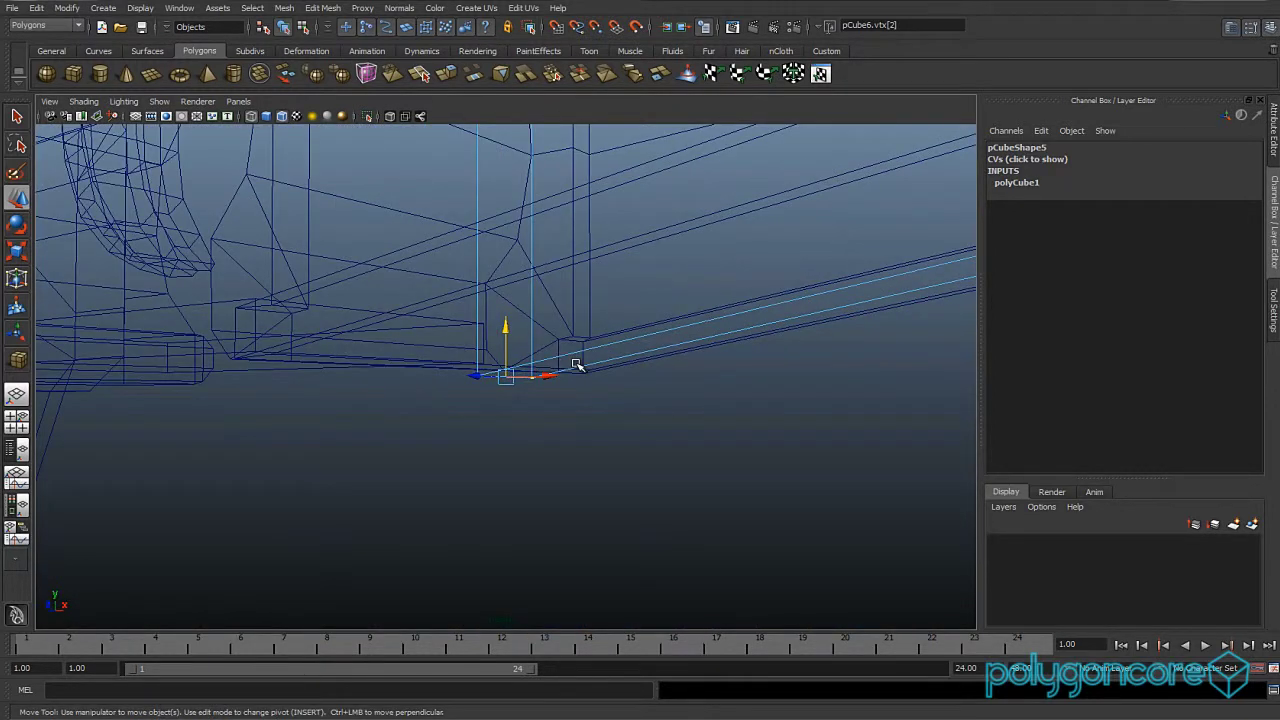
pyautogui.press('5')
pyautogui.keyDown('alt'); pyautogui.moveTo(579, 365); pyautogui.dragTo(563, 363); pyautogui.keyUp('alt')
pyautogui.moveTo(612, 324); pyautogui.dragTo(668, 309, button='right')
pyautogui.keyDown('alt'); pyautogui.moveTo(668, 309); pyautogui.dragTo(666, 306); pyautogui.keyUp('alt')
pyautogui.moveTo(666, 306); pyautogui.dragTo(652, 346, button='right')
pyautogui.click(657, 313)
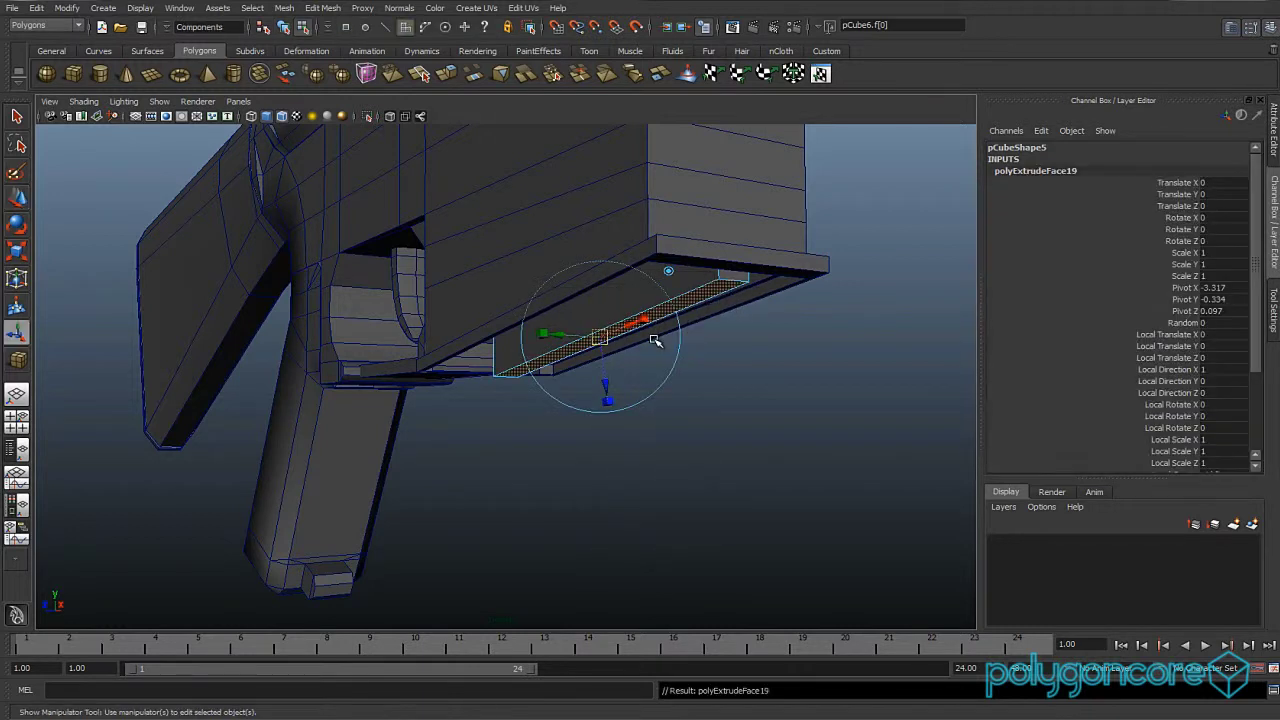
# Pull the extruded face down to the bottom of the magazine in the front reference image.
pyautogui.press('space')
pyautogui.moveTo(655, 345); pyautogui.dragTo(657, 373)
pyautogui.scroll(-3, 643, 349)
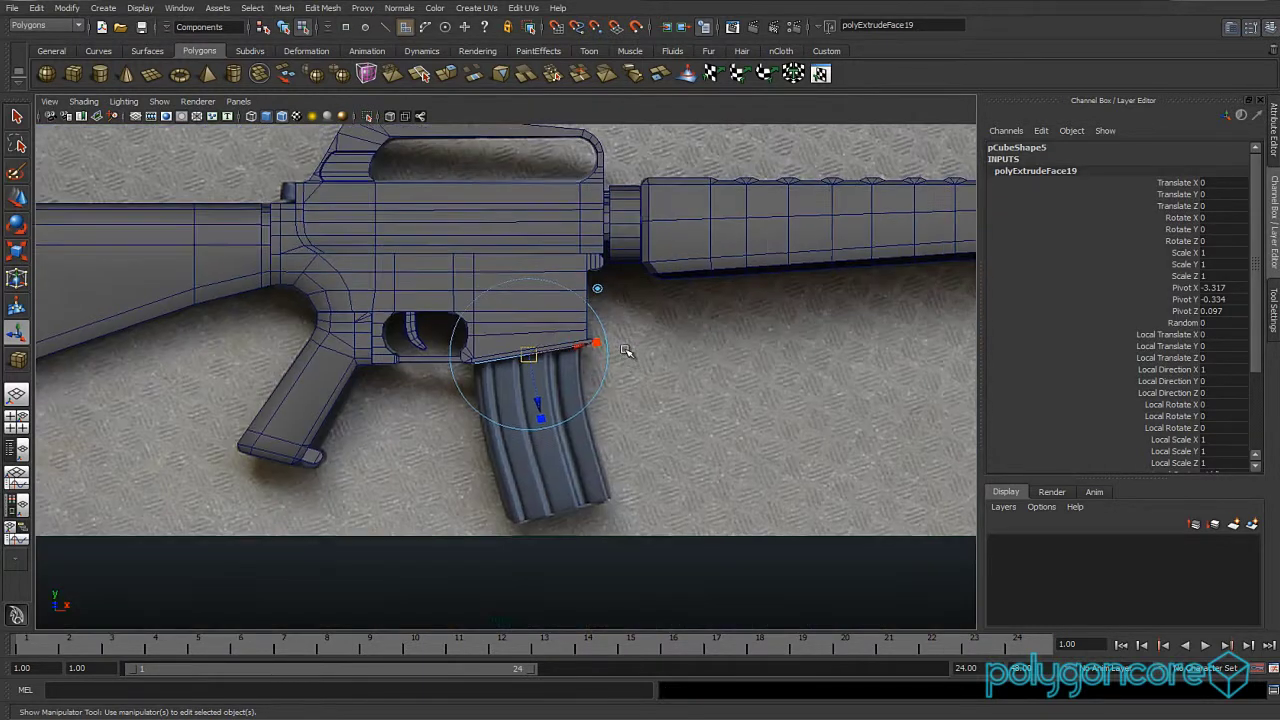
pyautogui.scroll(4, 600, 337)
pyautogui.press('w')
pyautogui.moveTo(543, 292); pyautogui.dragTo(602, 579)
# Rotate and nudge the extruded face until it lines up with the slanted base of the reference magazine.
pyautogui.keyDown('alt'); pyautogui.moveTo(624, 570); pyautogui.dragTo(594, 450, button='middle'); pyautogui.keyUp('alt')
pyautogui.scroll(2, 599, 498)
pyautogui.press('4')
pyautogui.scroll(1, 598, 497)
pyautogui.moveTo(591, 511)
pyautogui.mouseDown()
pyautogui.moveTo(572, 519)
pyautogui.moveTo(589, 509)
pyautogui.mouseUp()
pyautogui.press('e')
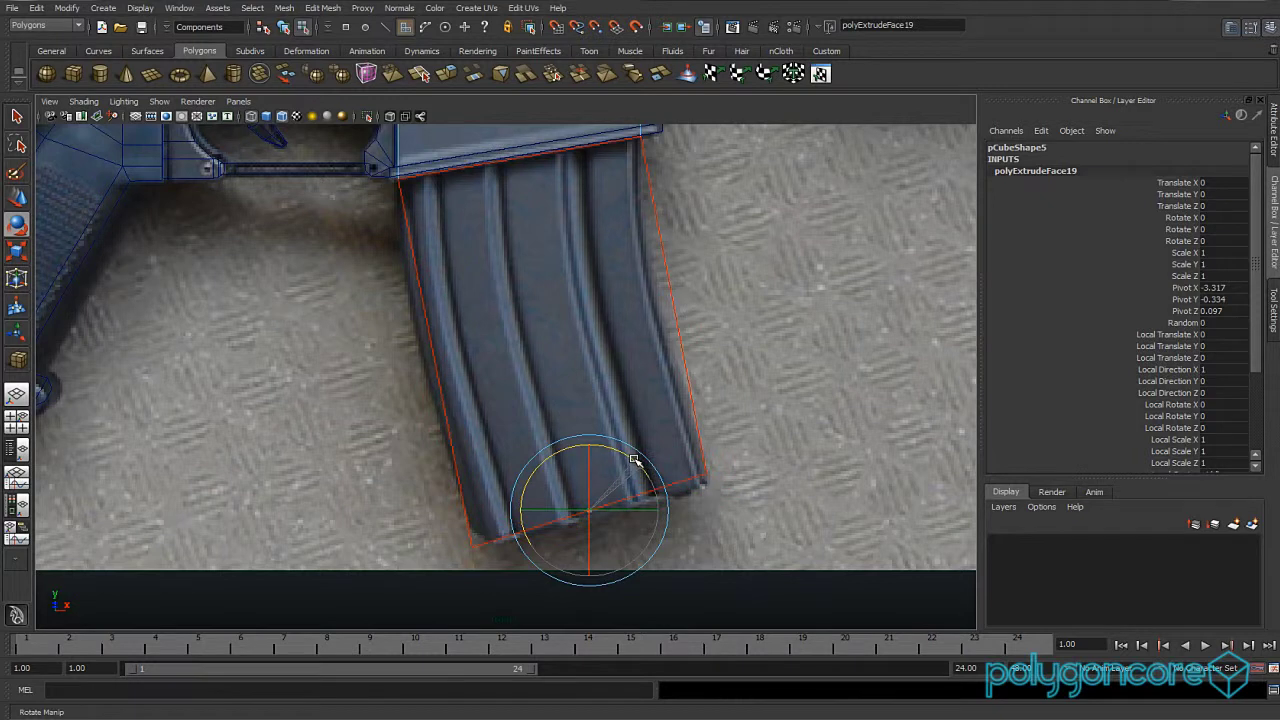
pyautogui.press('w')
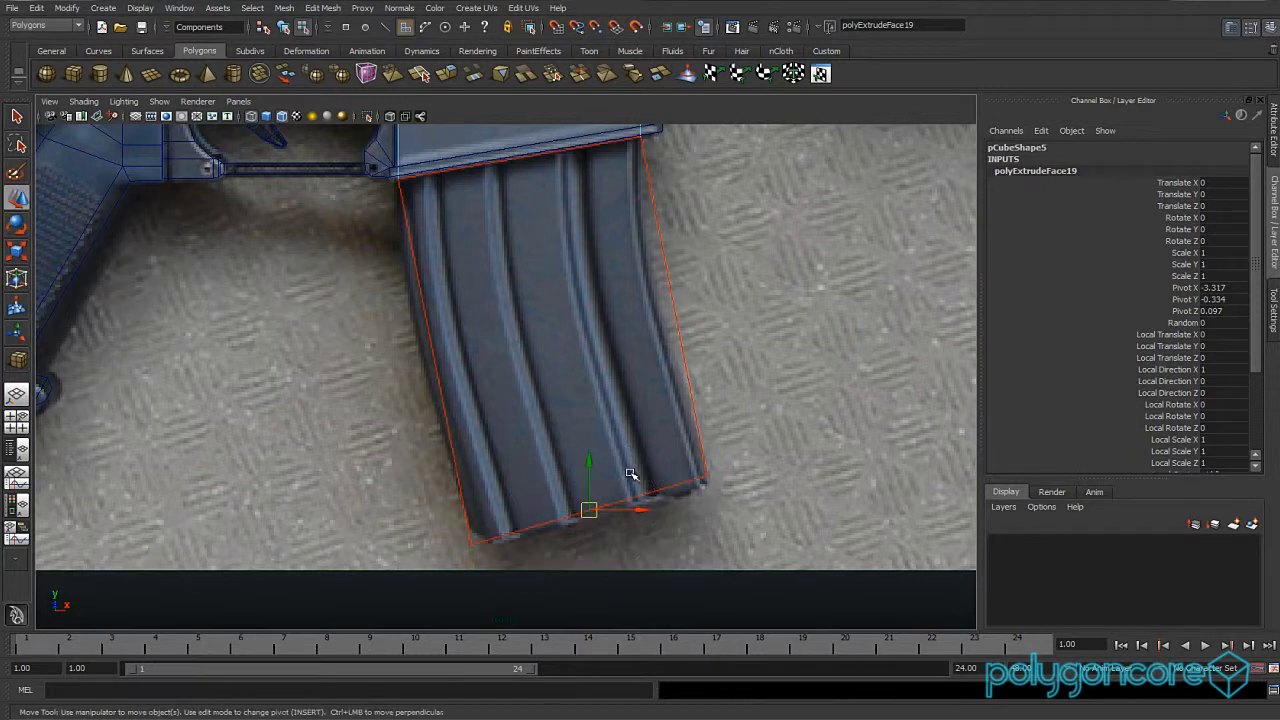
pyautogui.moveTo(589, 510); pyautogui.dragTo(593, 517)
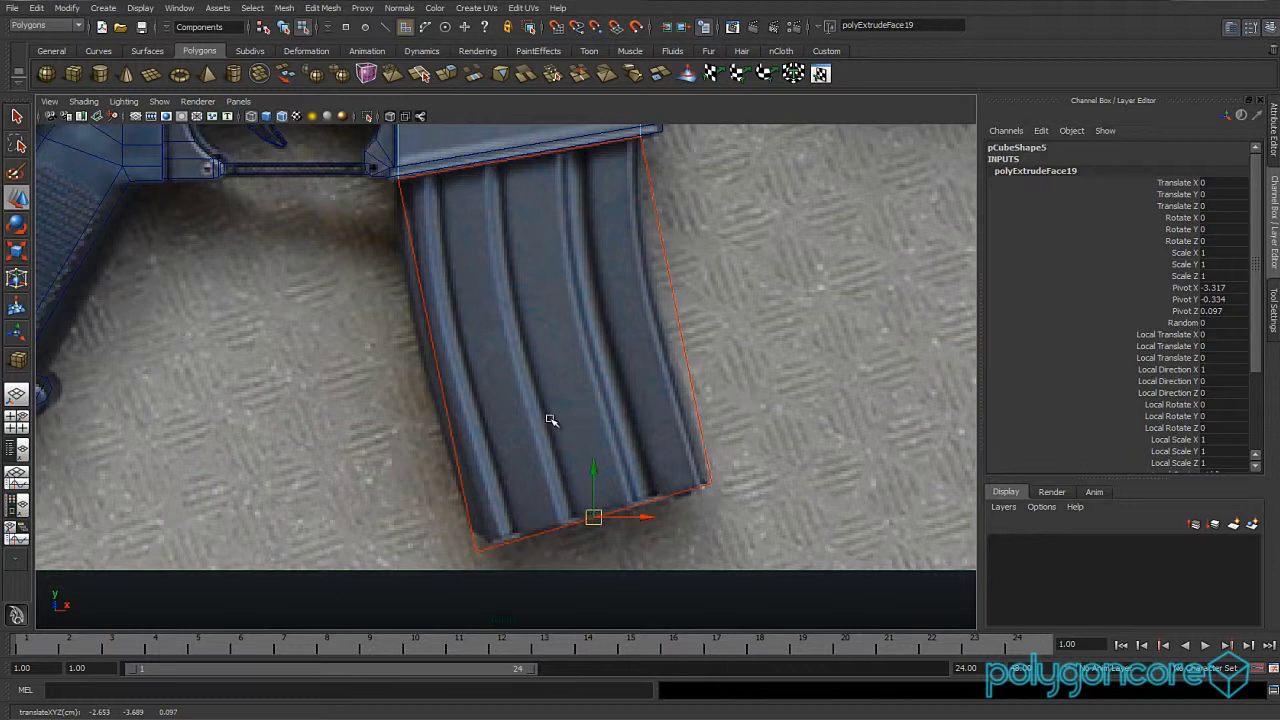
# Lower the row of vertices at the magazine well lip to where the reference magazine starts to bend.
pyautogui.scroll(-1, 555, 432)
pyautogui.scroll(-3, 550, 440)
pyautogui.scroll(2, 547, 414)
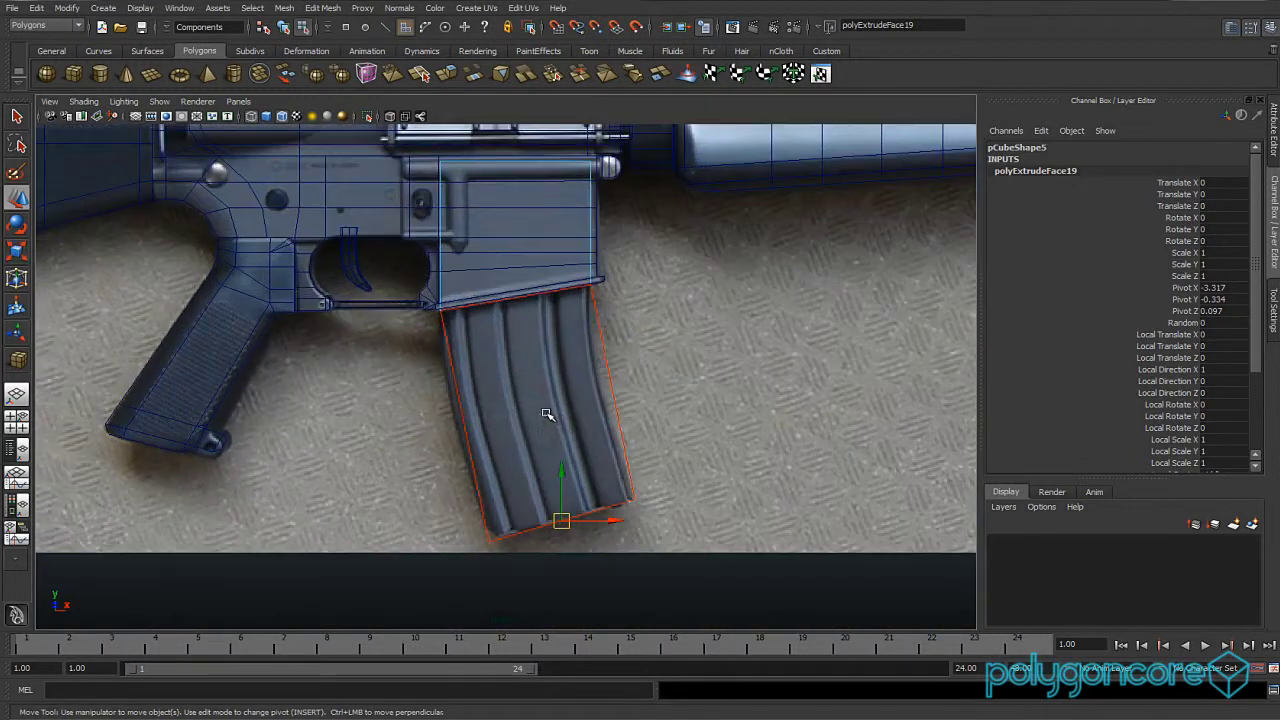
pyautogui.scroll(1, 547, 414)
pyautogui.moveTo(443, 391); pyautogui.dragTo(393, 394, button='right')
pyautogui.click(455, 395)
pyautogui.moveTo(611, 260); pyautogui.dragTo(401, 346)
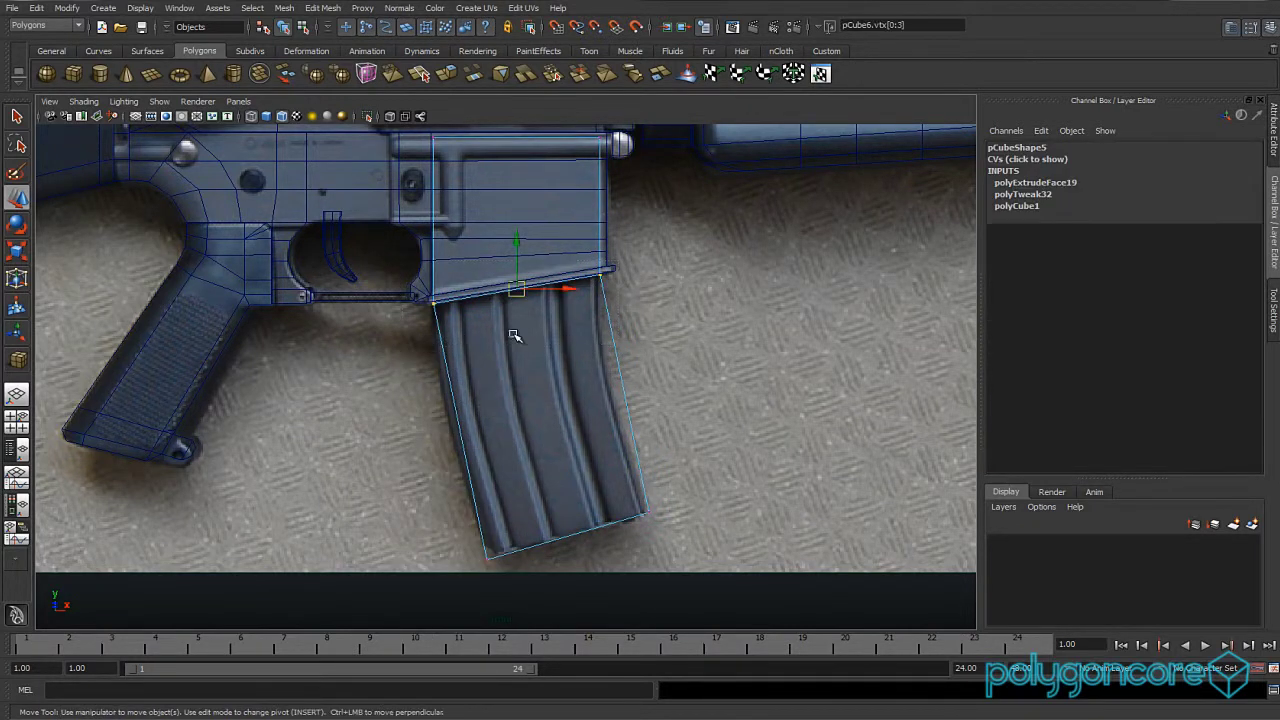
pyautogui.scroll(1, 514, 336)
pyautogui.moveTo(517, 237); pyautogui.dragTo(520, 289)
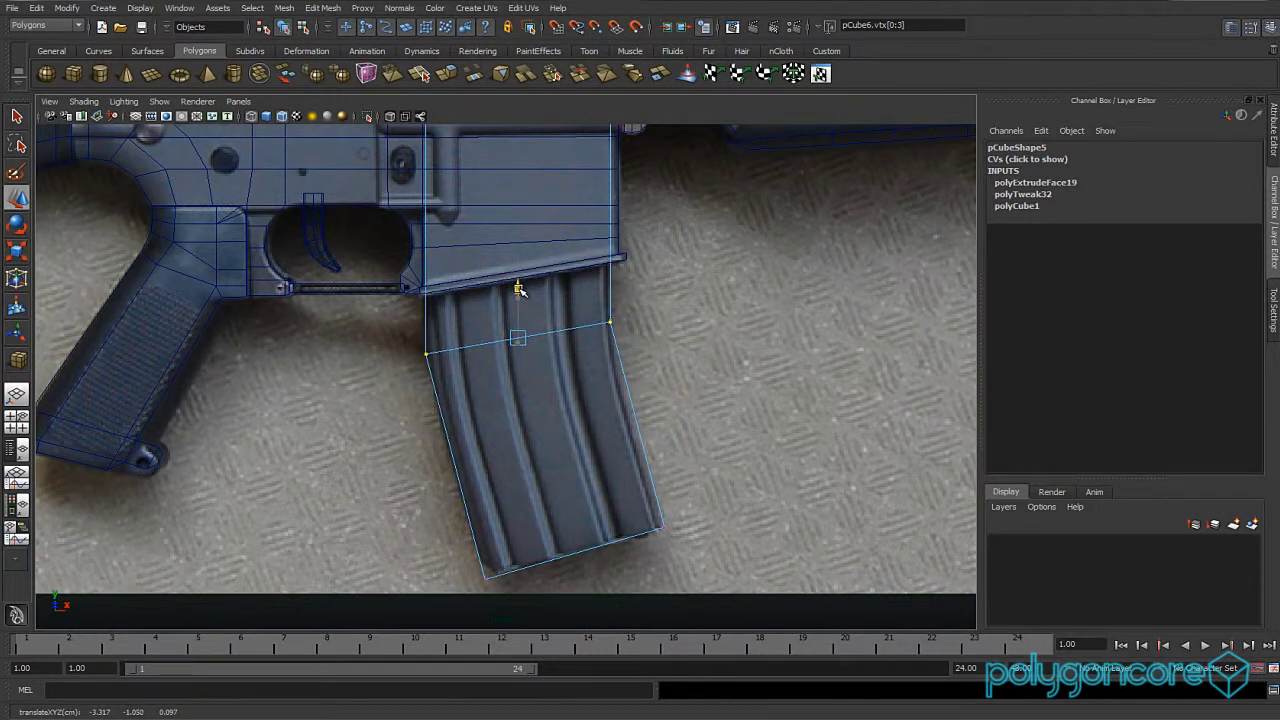
# Bevel the horizontal edges at the magazine's bend with 4 segments.
pyautogui.click(474, 350)
pyautogui.moveTo(474, 350); pyautogui.dragTo(504, 318, button='right')
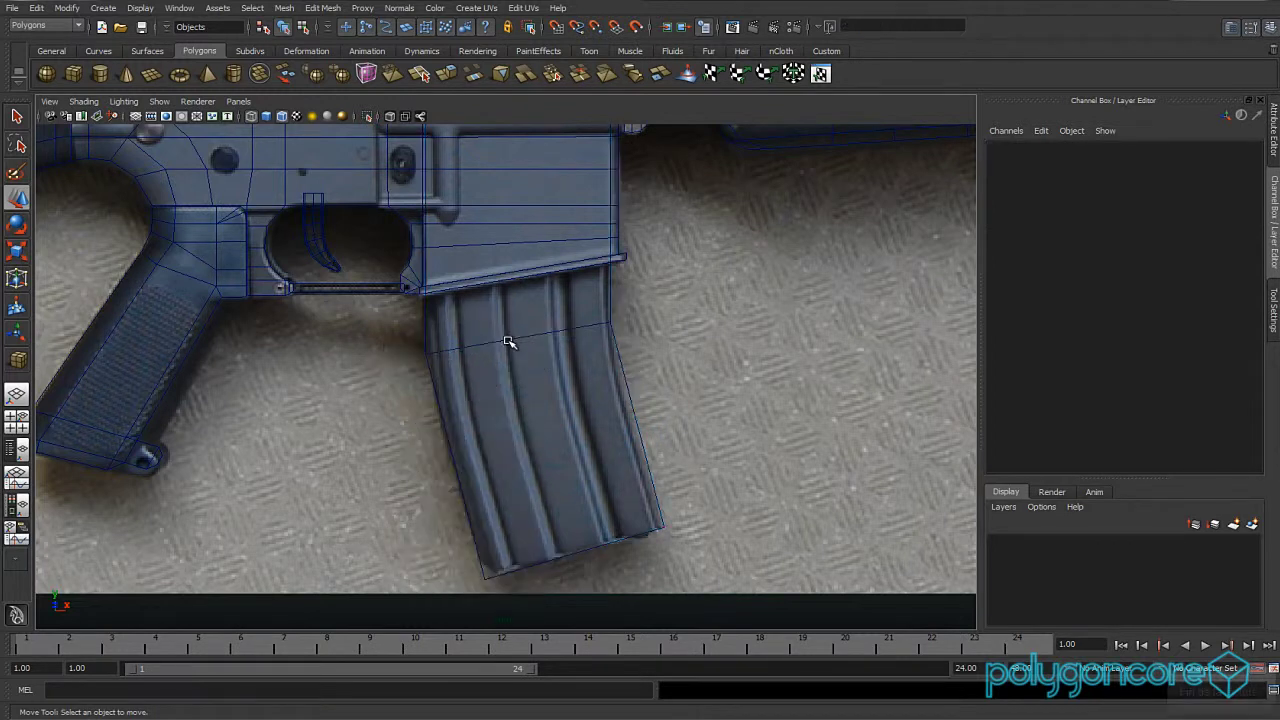
pyautogui.click(518, 336)
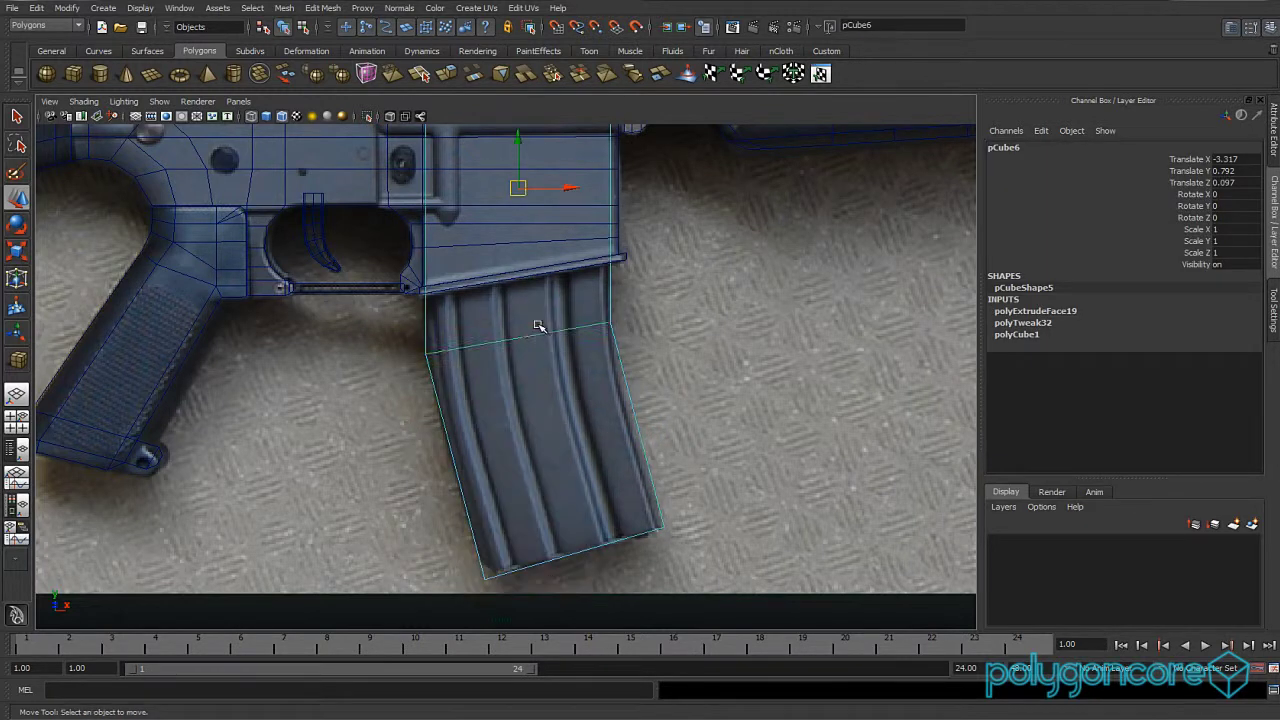
pyautogui.press('F10')
pyautogui.click(542, 337)
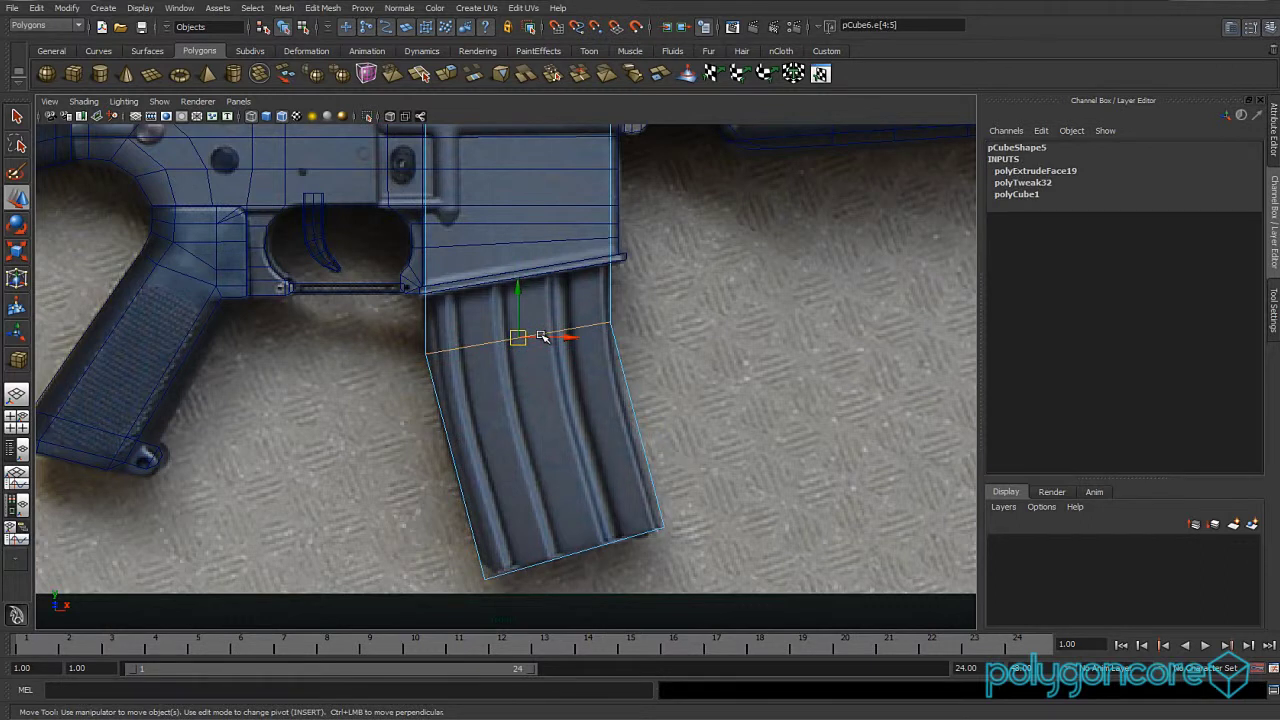
pyautogui.hotkey('ctrl', 'a')
pyautogui.keyDown('shift'); pyautogui.moveTo(518, 336); pyautogui.dragTo(560, 340, button='right'); pyautogui.keyUp('shift')
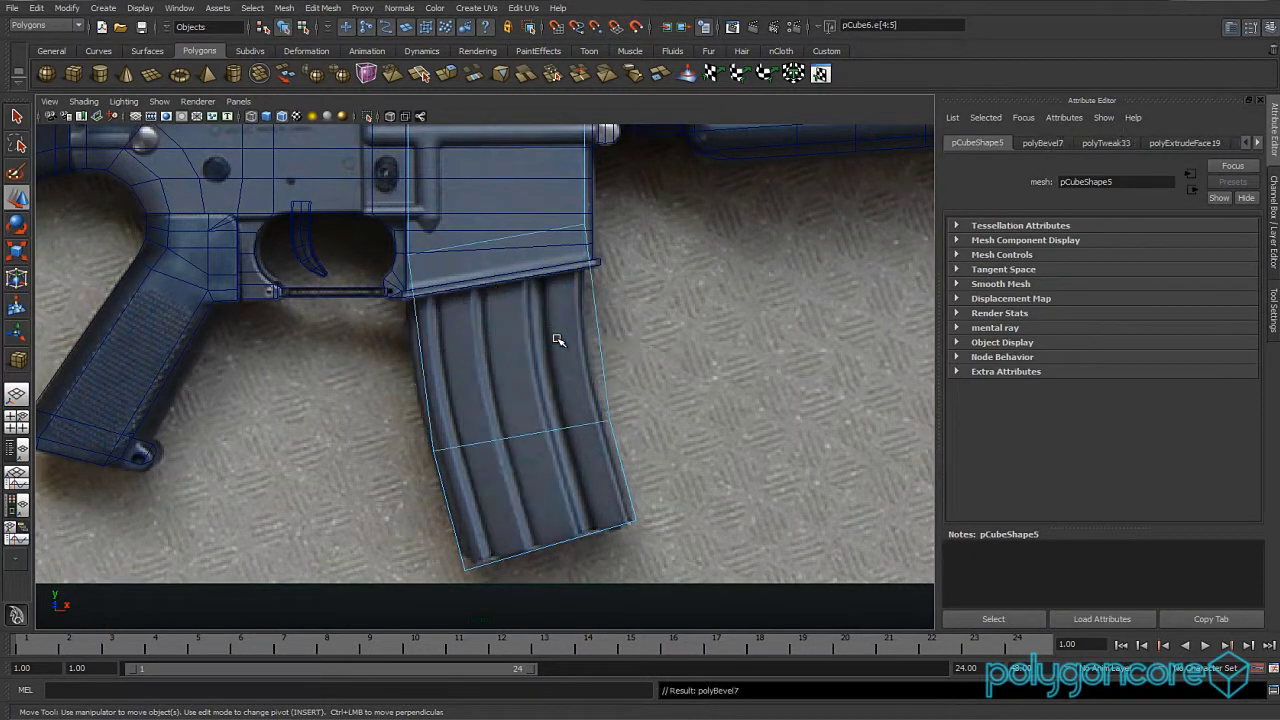
pyautogui.write('4')
pyautogui.press('Return')
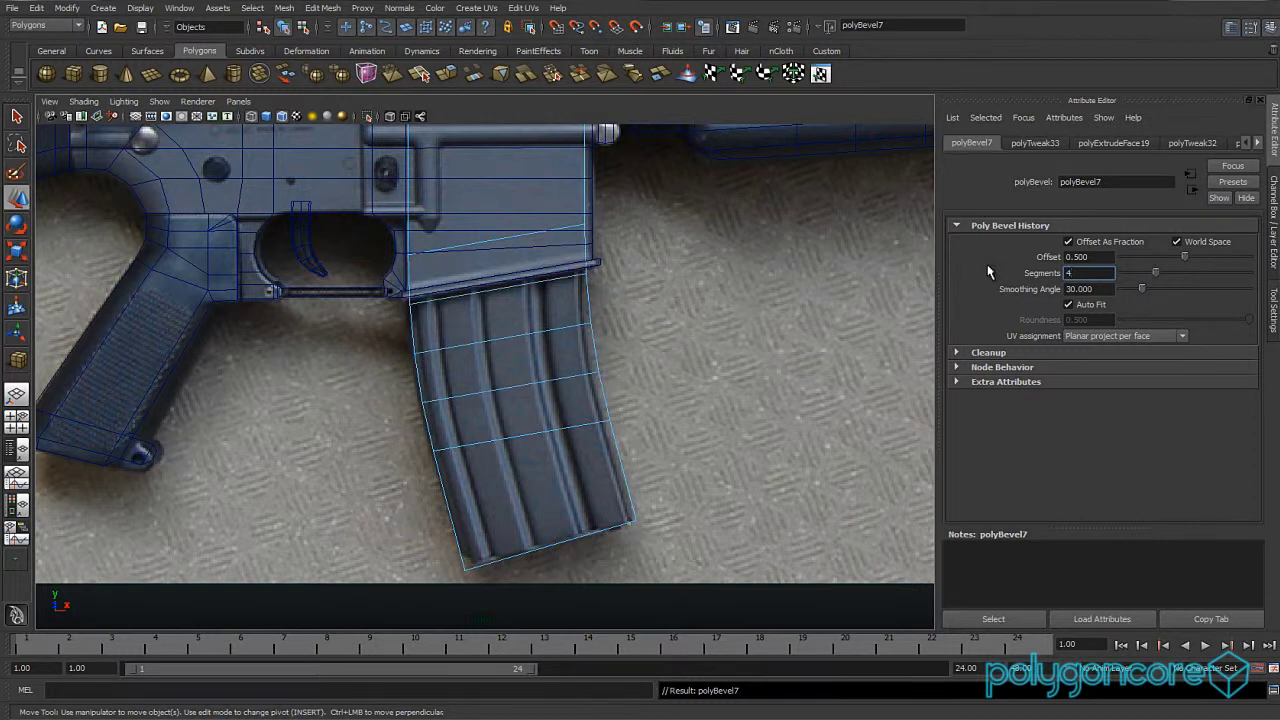
# Set the bevel's offset to 0.48 and its segments to 3.
pyautogui.click(1272, 192)
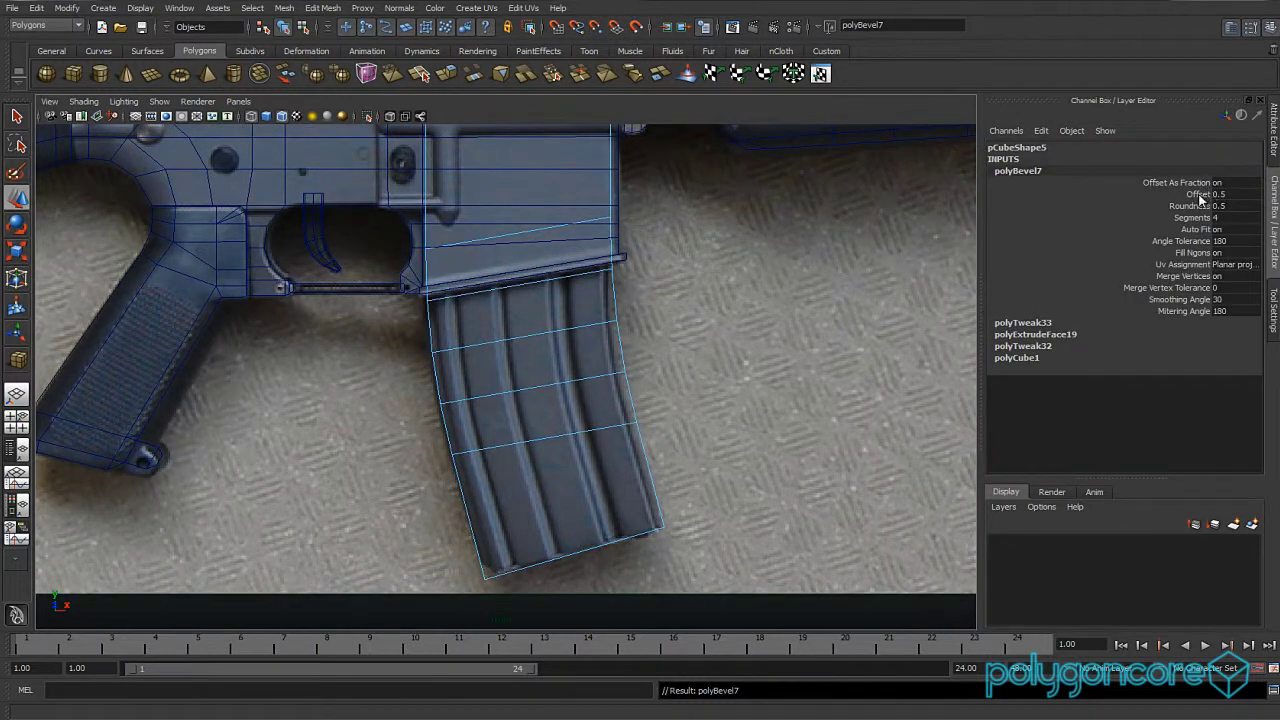
pyautogui.click(1199, 194)
pyautogui.moveTo(743, 343); pyautogui.dragTo(739, 342, button='middle')
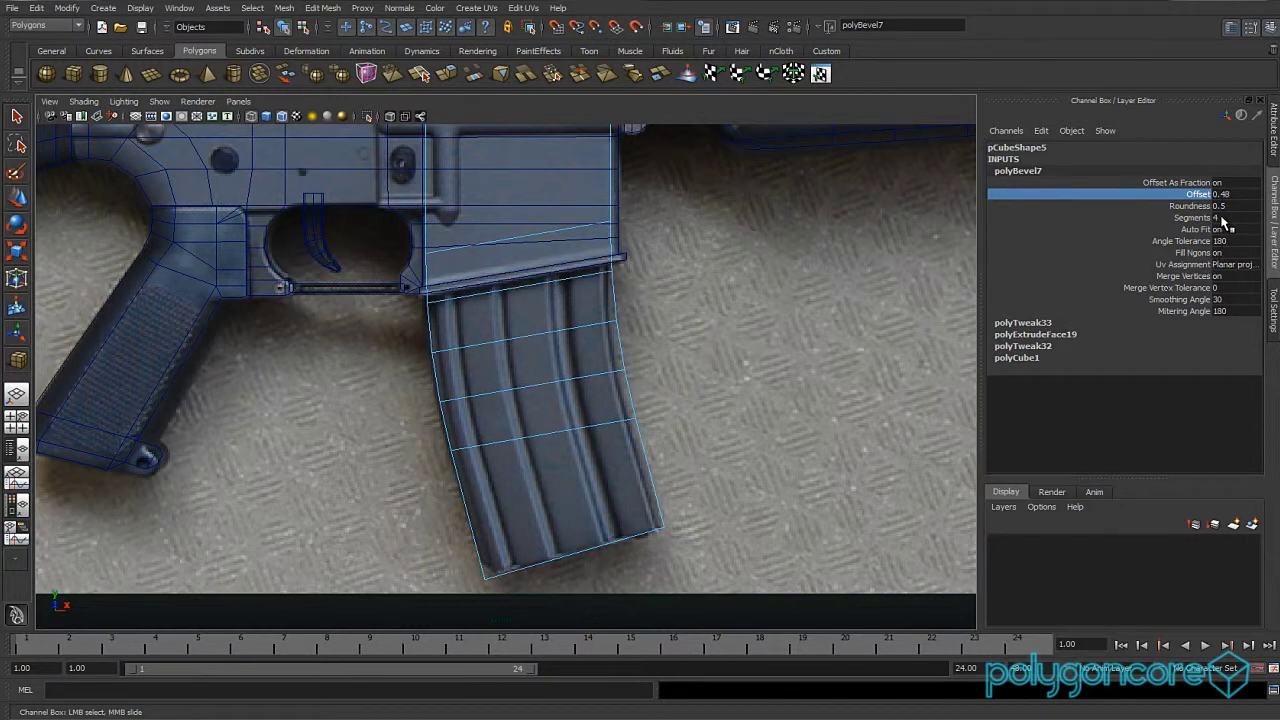
pyautogui.click(1216, 217)
pyautogui.write('3')
pyautogui.press('Return')
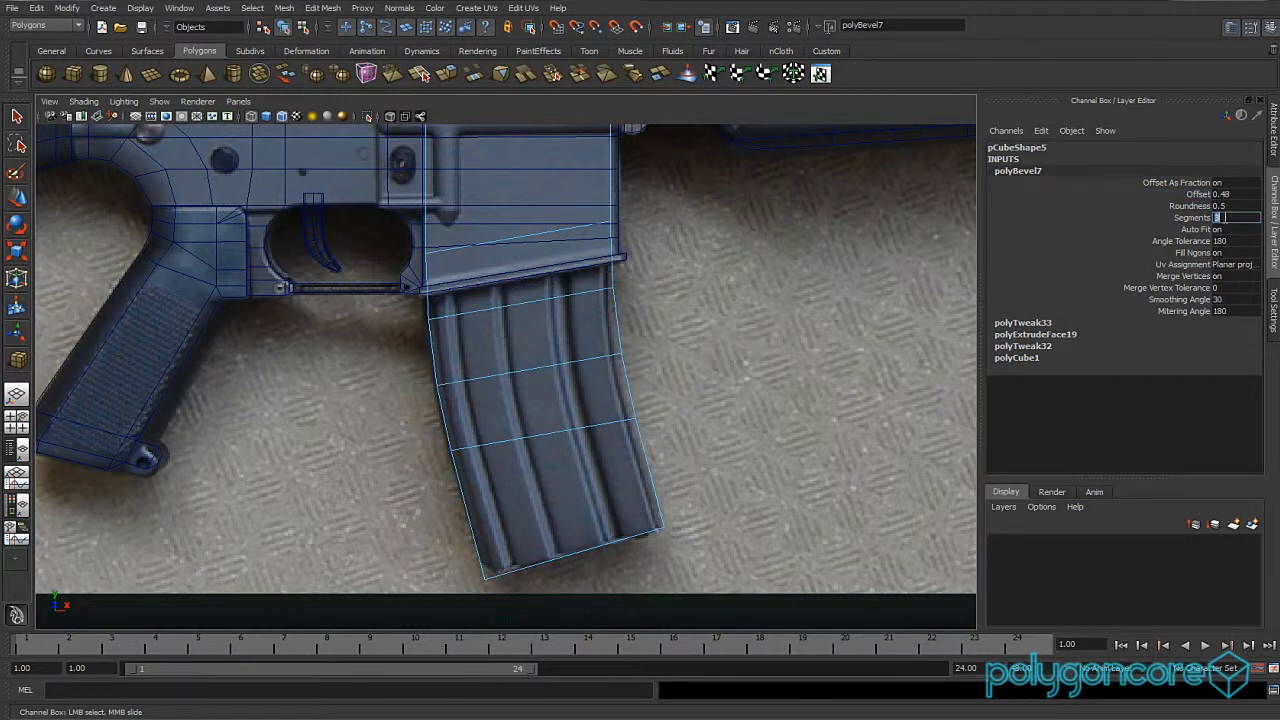
pyautogui.click(1200, 194)
pyautogui.moveTo(629, 378); pyautogui.dragTo(629, 378, button='middle')
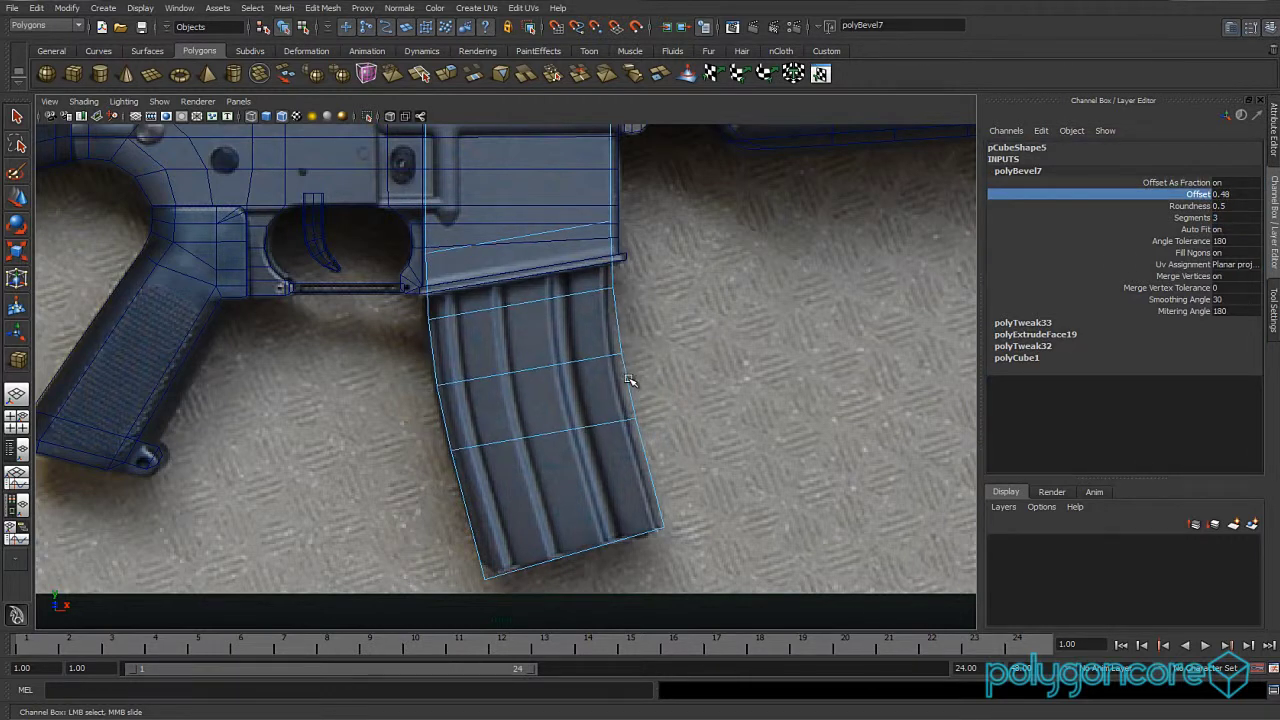
# Pull the three middle vertices on the magazine's front edge inward to follow the reference curve.
pyautogui.moveTo(610, 290); pyautogui.dragTo(634, 277, button='right')
pyautogui.moveTo(640, 278)
pyautogui.mouseDown()
pyautogui.moveTo(588, 304)
pyautogui.moveTo(650, 289)
pyautogui.mouseUp()
pyautogui.press('w')
pyautogui.click(612, 353)
pyautogui.moveTo(660, 352); pyautogui.dragTo(659, 352)
pyautogui.click(637, 418)
pyautogui.moveTo(684, 418); pyautogui.dragTo(677, 416)
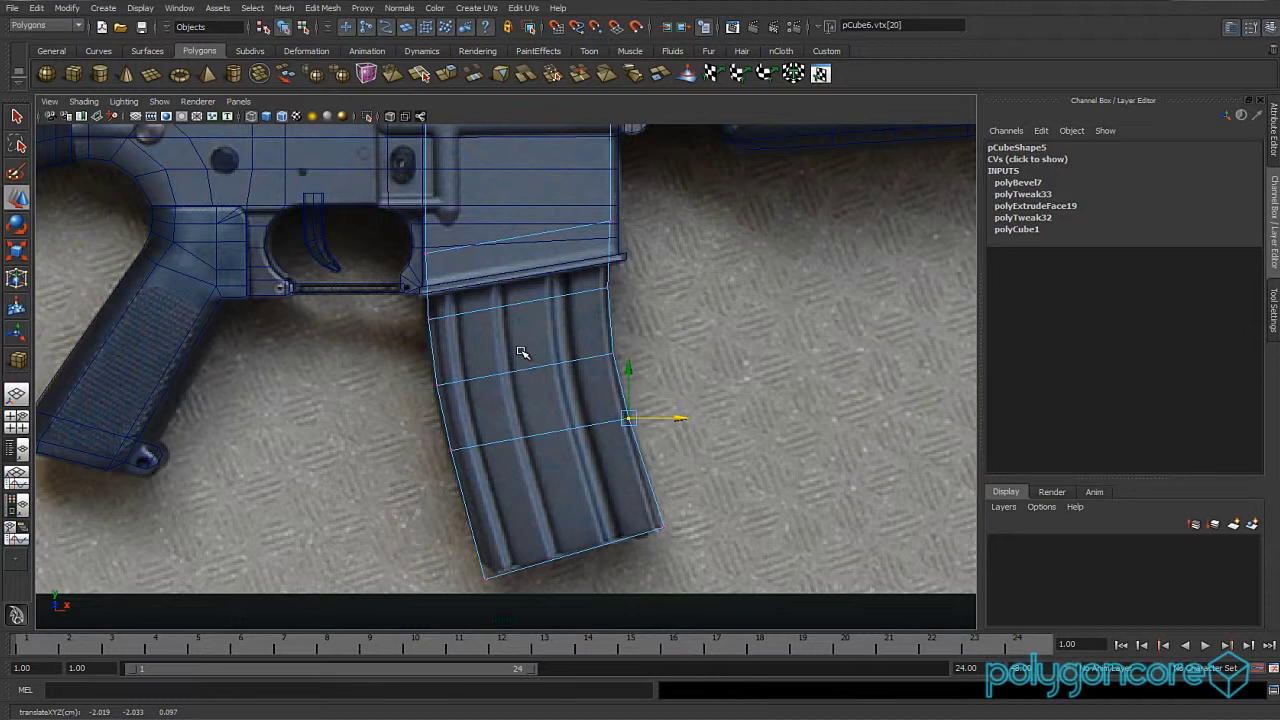
# Center the magazine block across the rifle's width by moving it to Z 0.174 in the shaded perspective view.
pyautogui.moveTo(521, 347)
pyautogui.keyDown('alt'); pyautogui.mouseDown(button='middle')
pyautogui.moveTo(531, 460)
pyautogui.moveTo(537, 363)
pyautogui.mouseUp(button='middle'); pyautogui.keyUp('alt')
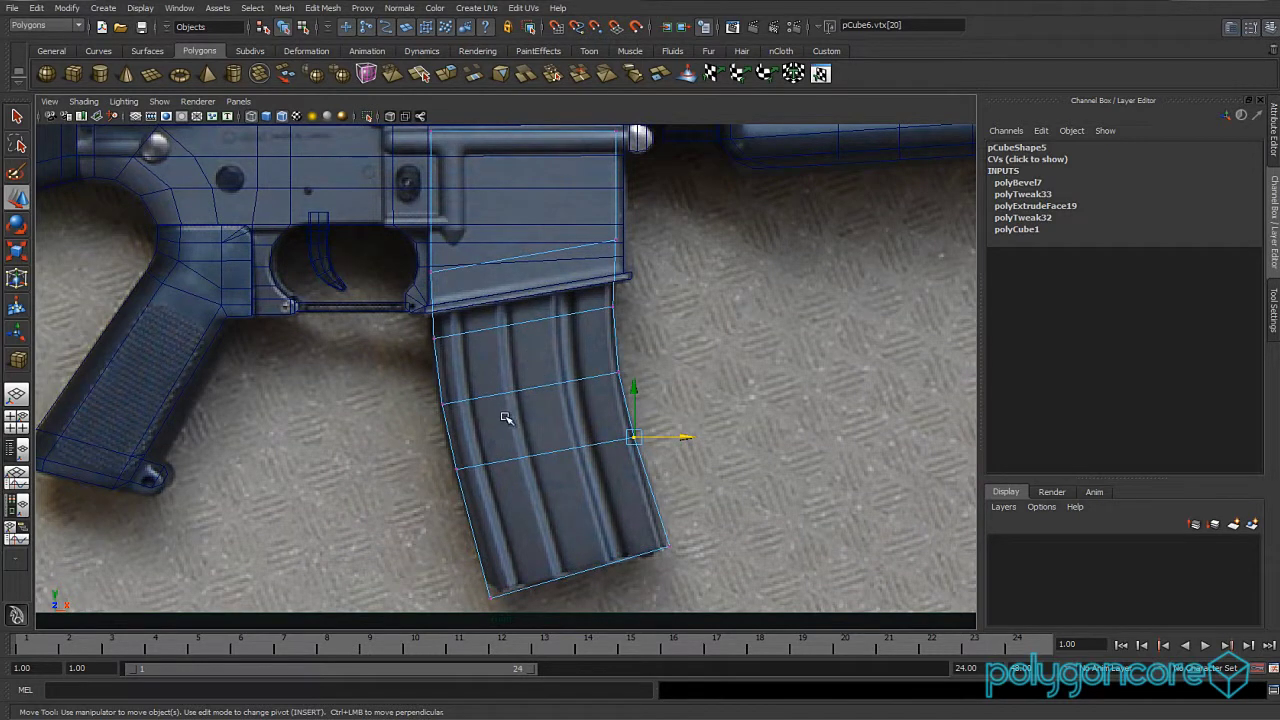
pyautogui.click(510, 390)
pyautogui.press('space')
pyautogui.moveTo(511, 391); pyautogui.dragTo(514, 357)
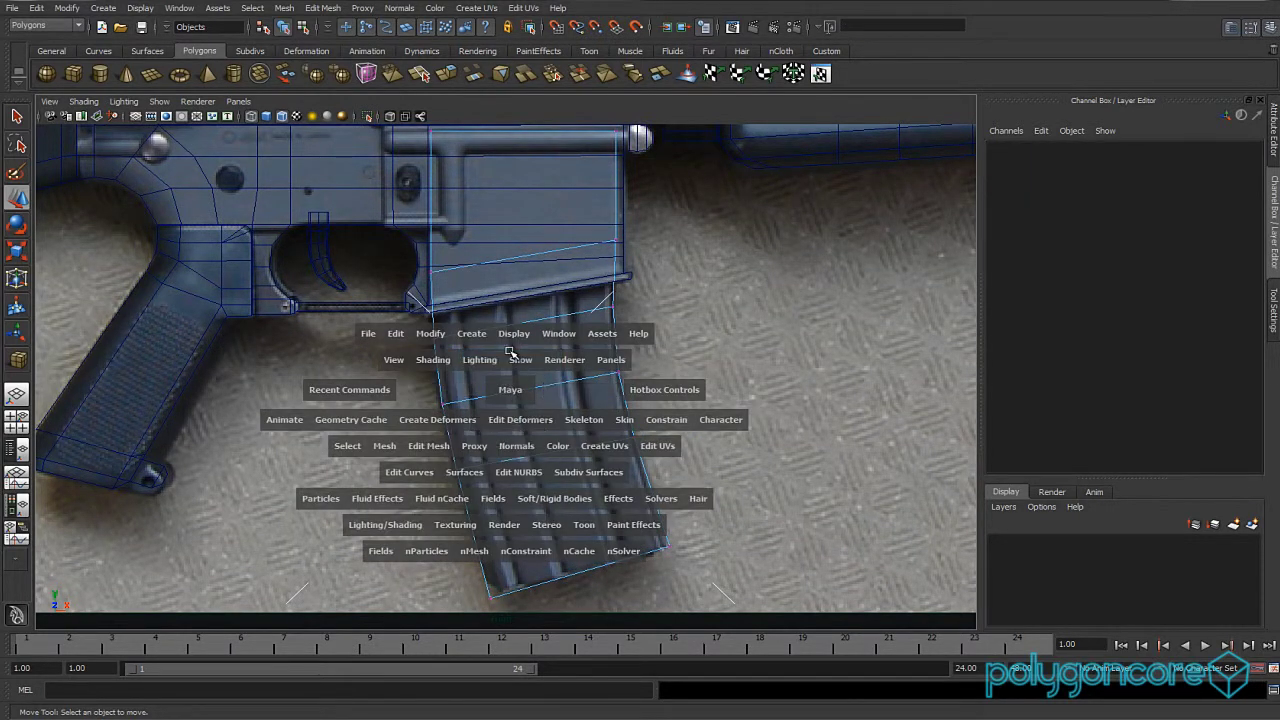
pyautogui.moveTo(592, 387); pyautogui.dragTo(655, 367, button='right')
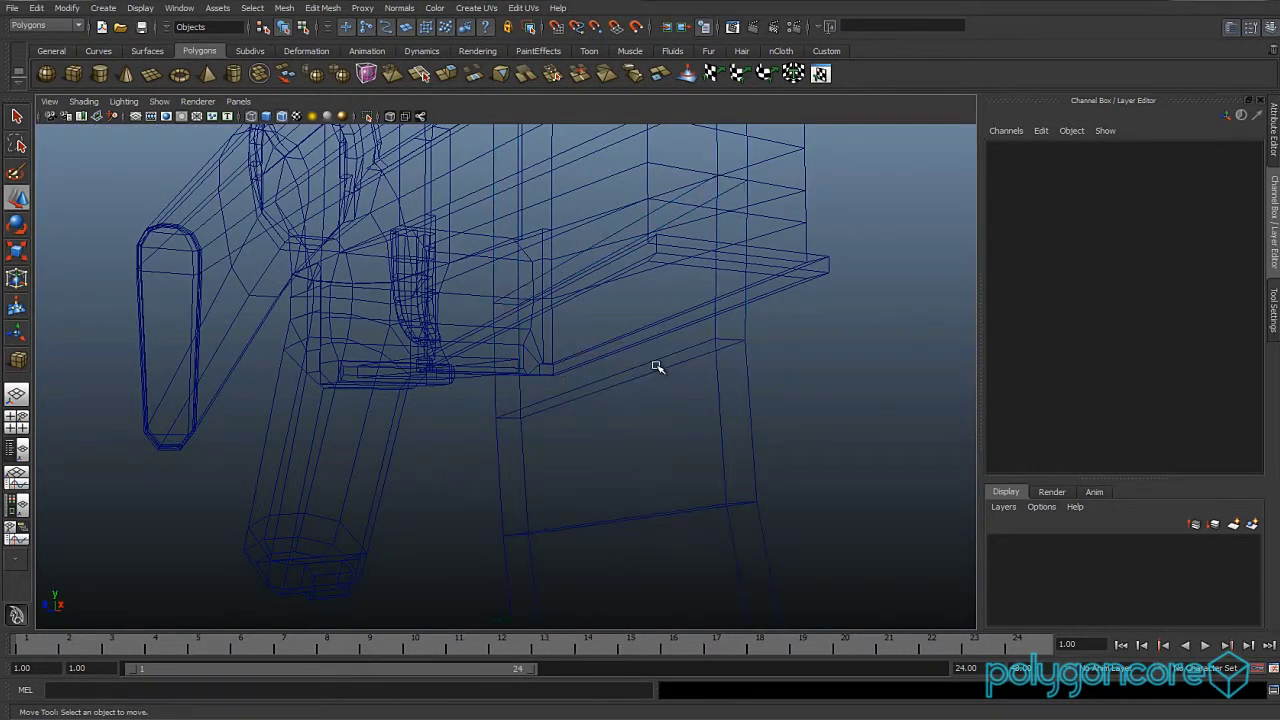
pyautogui.click(651, 366)
pyautogui.press('5')
pyautogui.moveTo(651, 364)
pyautogui.keyDown('alt'); pyautogui.mouseDown()
pyautogui.moveTo(646, 380)
pyautogui.moveTo(556, 384)
pyautogui.mouseUp(); pyautogui.keyUp('alt')
pyautogui.keyDown('alt'); pyautogui.moveTo(475, 338); pyautogui.dragTo(481, 336); pyautogui.keyUp('alt')
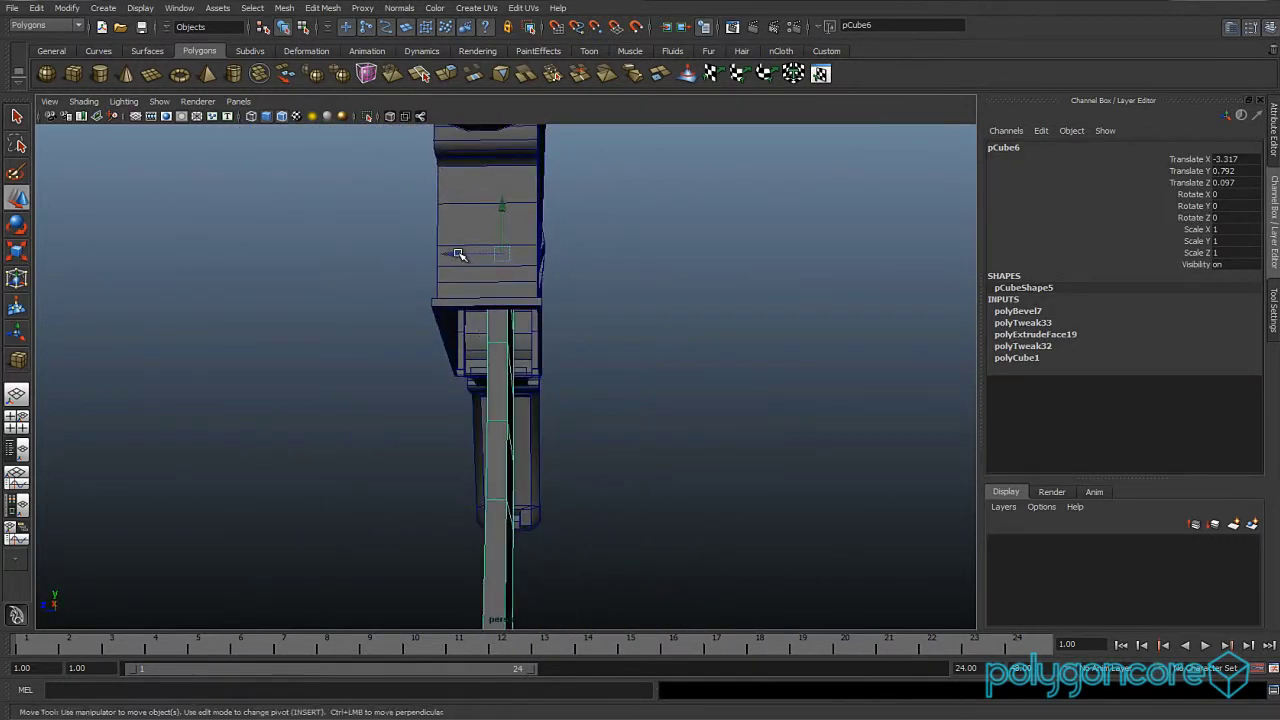
pyautogui.moveTo(457, 254); pyautogui.dragTo(449, 255)
# Scale the magazine block to 4.786 in Z to fill the magazine well, and shift it to Z 0.183.
pyautogui.press('r')
pyautogui.keyDown('alt'); pyautogui.moveTo(483, 296); pyautogui.dragTo(489, 292); pyautogui.keyUp('alt')
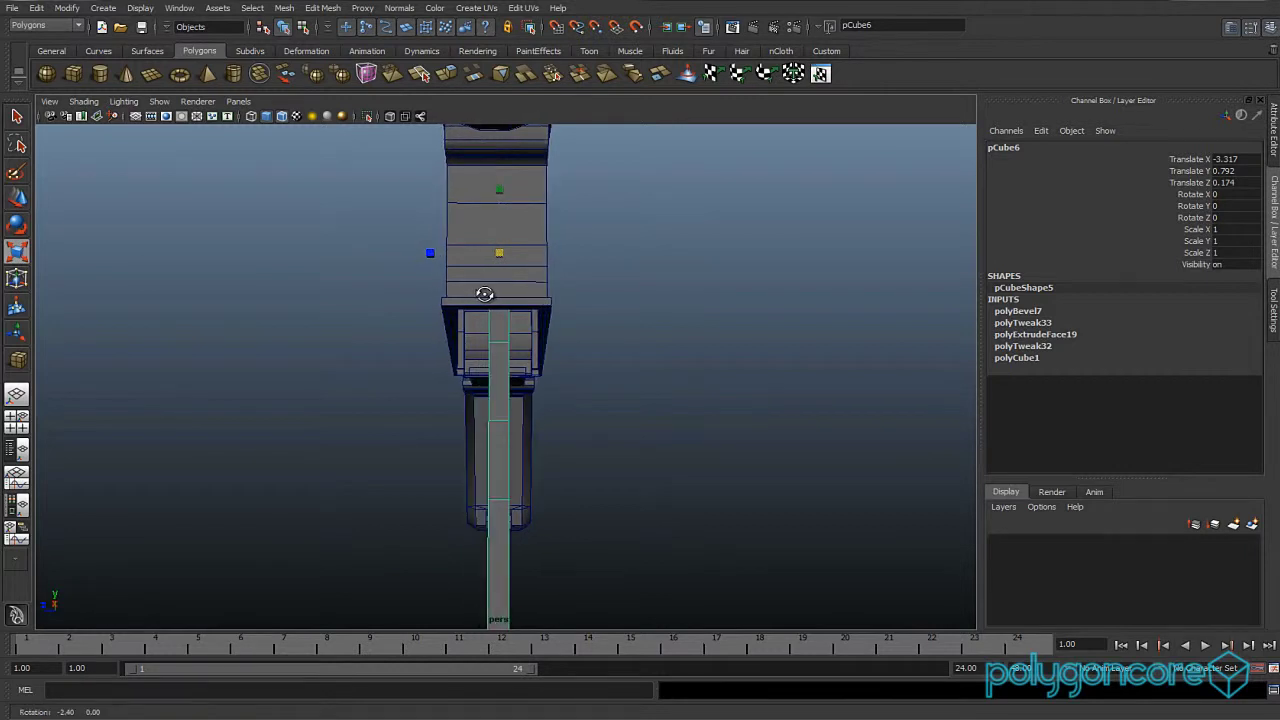
pyautogui.moveTo(431, 253); pyautogui.dragTo(172, 279)
pyautogui.press('w')
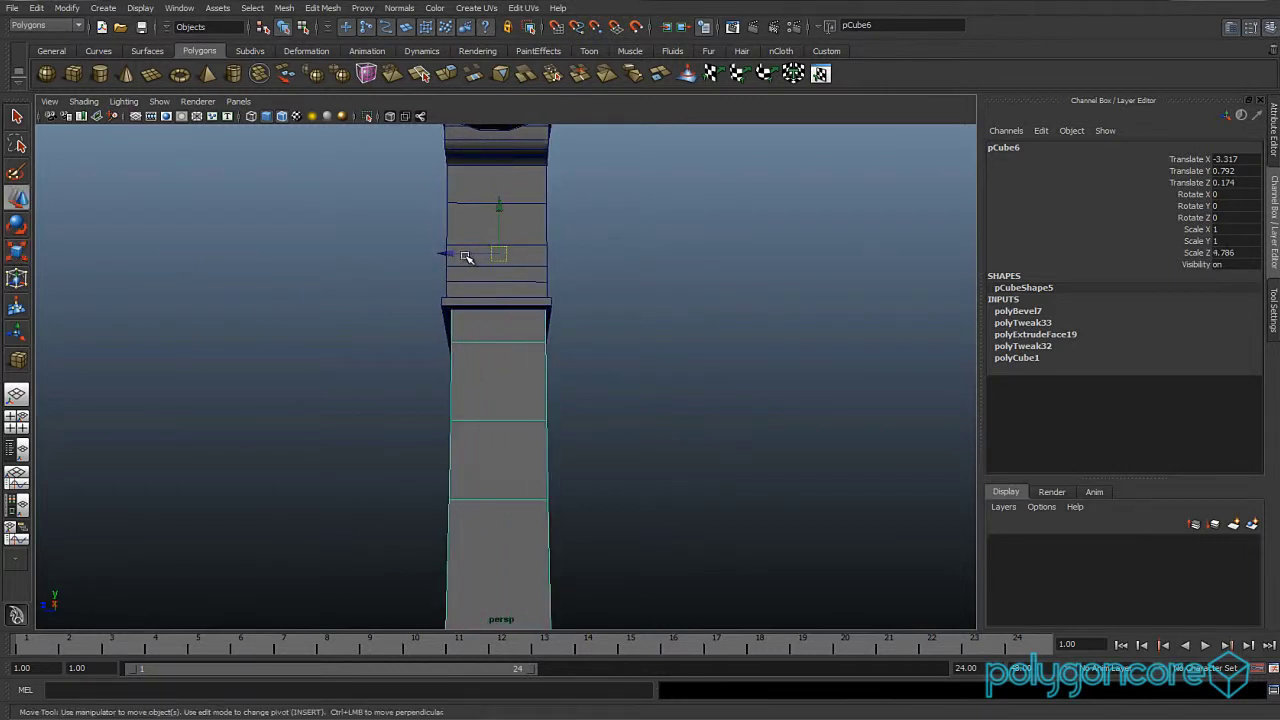
pyautogui.moveTo(444, 253); pyautogui.dragTo(443, 253)
# Insert a lengthwise edge loop on the magazine's narrow rear face, close to its side edge.
pyautogui.keyDown('alt'); pyautogui.moveTo(394, 309); pyautogui.dragTo(616, 373); pyautogui.keyUp('alt')
pyautogui.keyDown('alt'); pyautogui.moveTo(588, 403); pyautogui.dragTo(563, 326, button='middle'); pyautogui.keyUp('alt')
pyautogui.scroll(4, 563, 326)
pyautogui.keyDown('alt'); pyautogui.moveTo(563, 330); pyautogui.dragTo(551, 346); pyautogui.keyUp('alt')
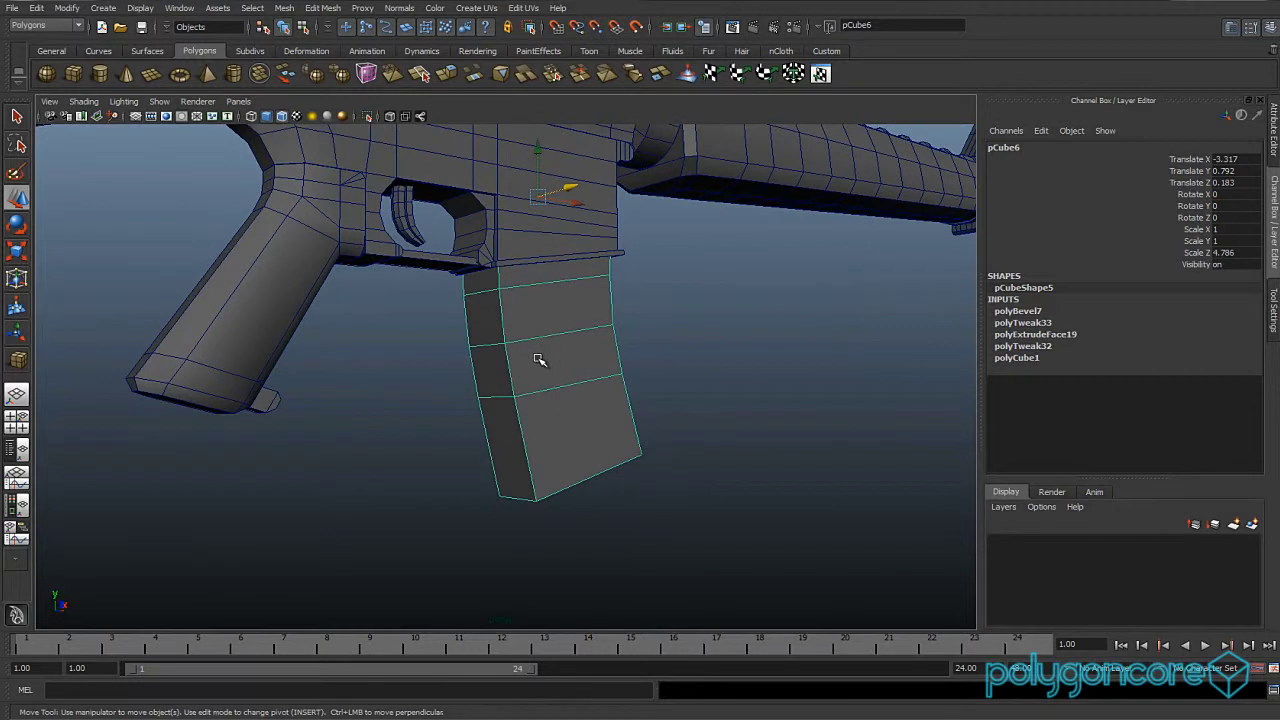
pyautogui.scroll(2, 524, 367)
pyautogui.scroll(1, 510, 352)
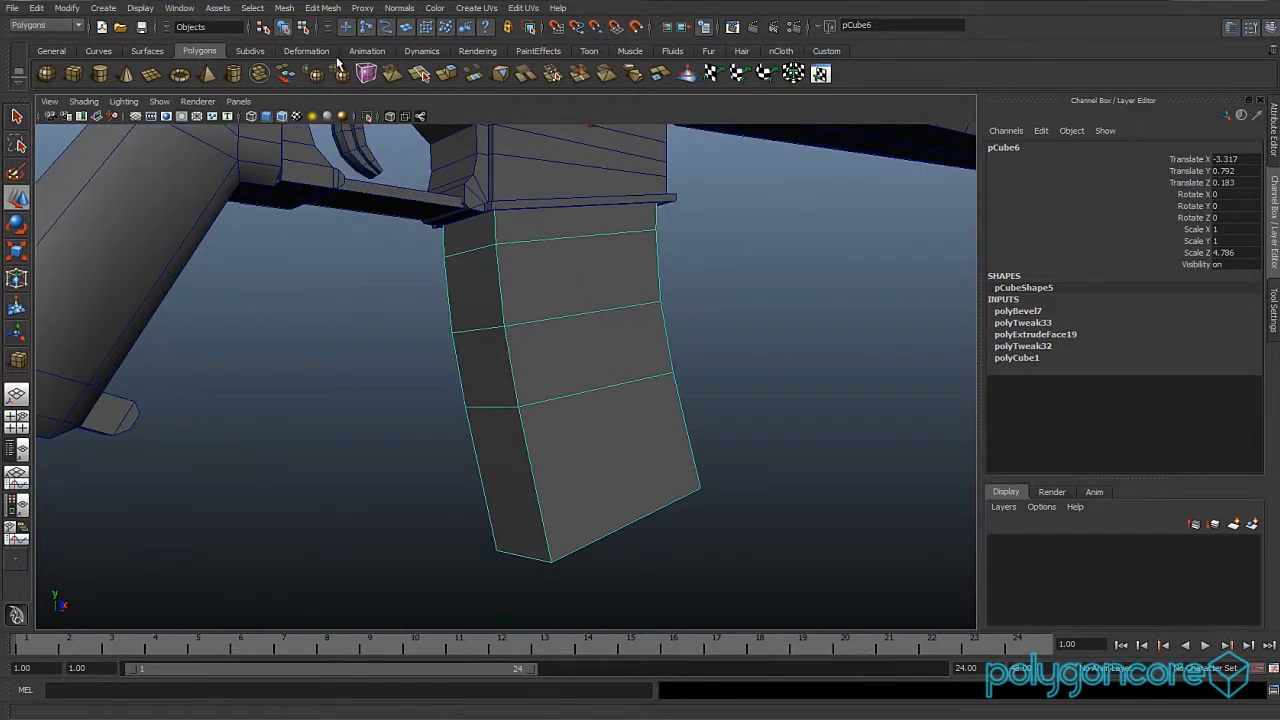
pyautogui.moveTo(476, 243); pyautogui.dragTo(471, 209, button='right')
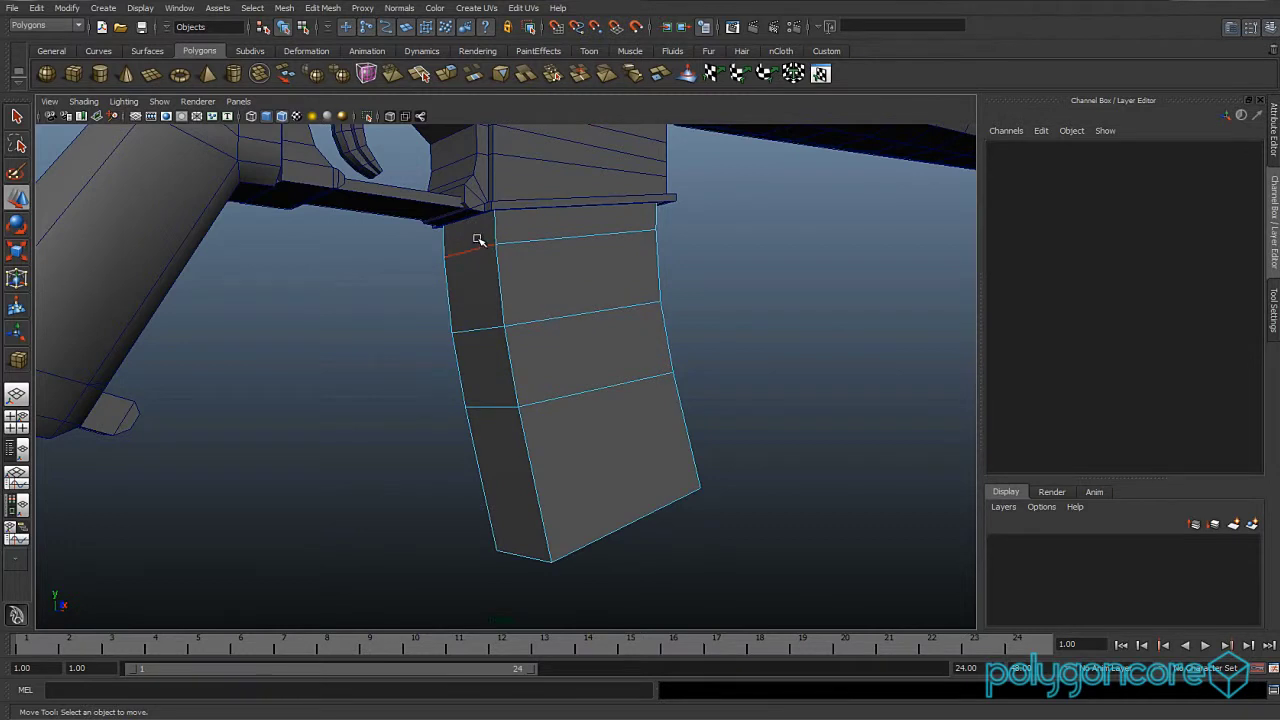
pyautogui.click(322, 8)
pyautogui.click(370, 122)
pyautogui.keyDown('alt'); pyautogui.moveTo(480, 254); pyautogui.dragTo(517, 250); pyautogui.keyUp('alt')
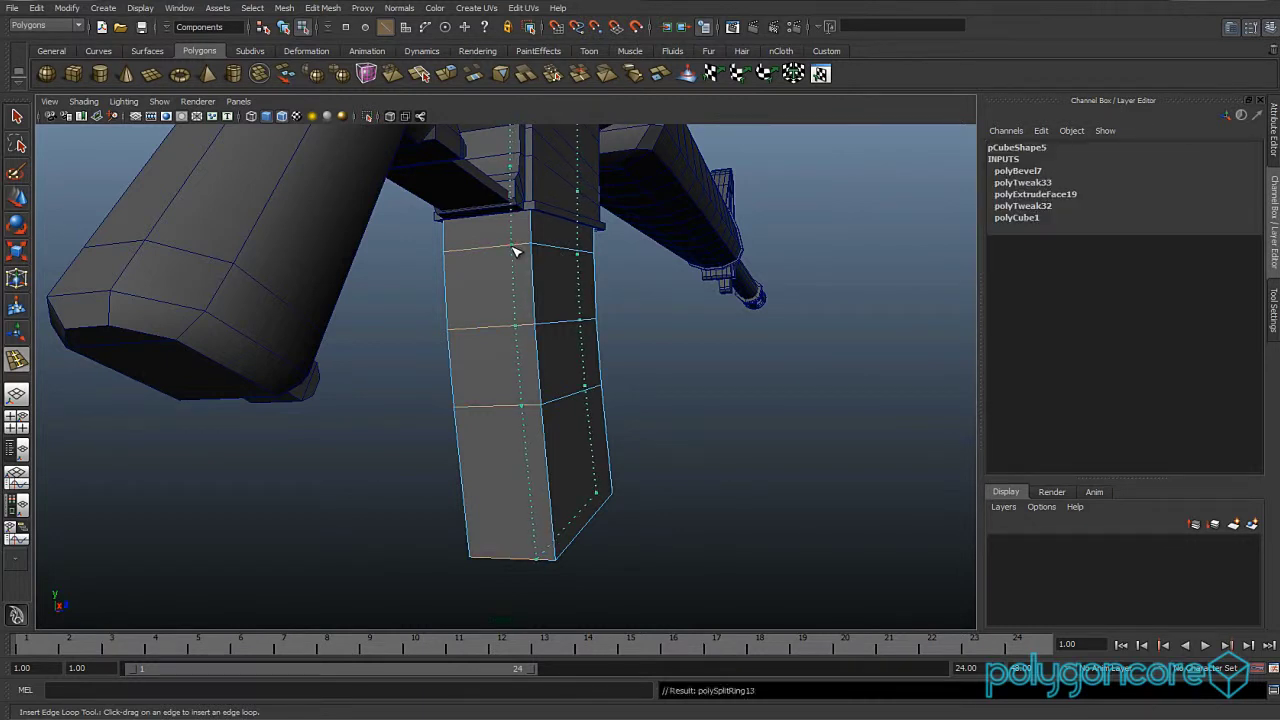
pyautogui.moveTo(515, 251); pyautogui.dragTo(515, 251)
pyautogui.press('w')
pyautogui.moveTo(497, 247); pyautogui.dragTo(497, 213, button='right')
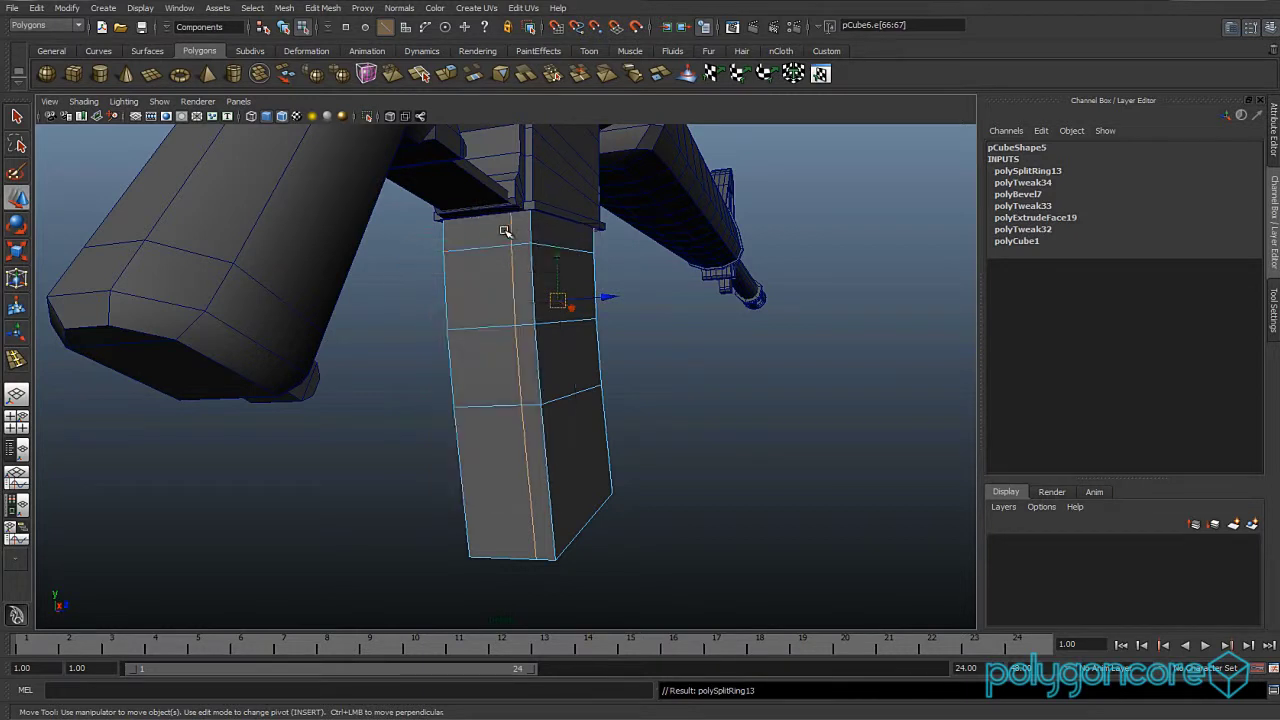
# Undo the off-center edge loop and insert one down the middle of the magazine's narrow rear face instead.
pyautogui.hotkey('ctrl', 'z')
pyautogui.hotkey('ctrl', 'z')
pyautogui.click(508, 249)
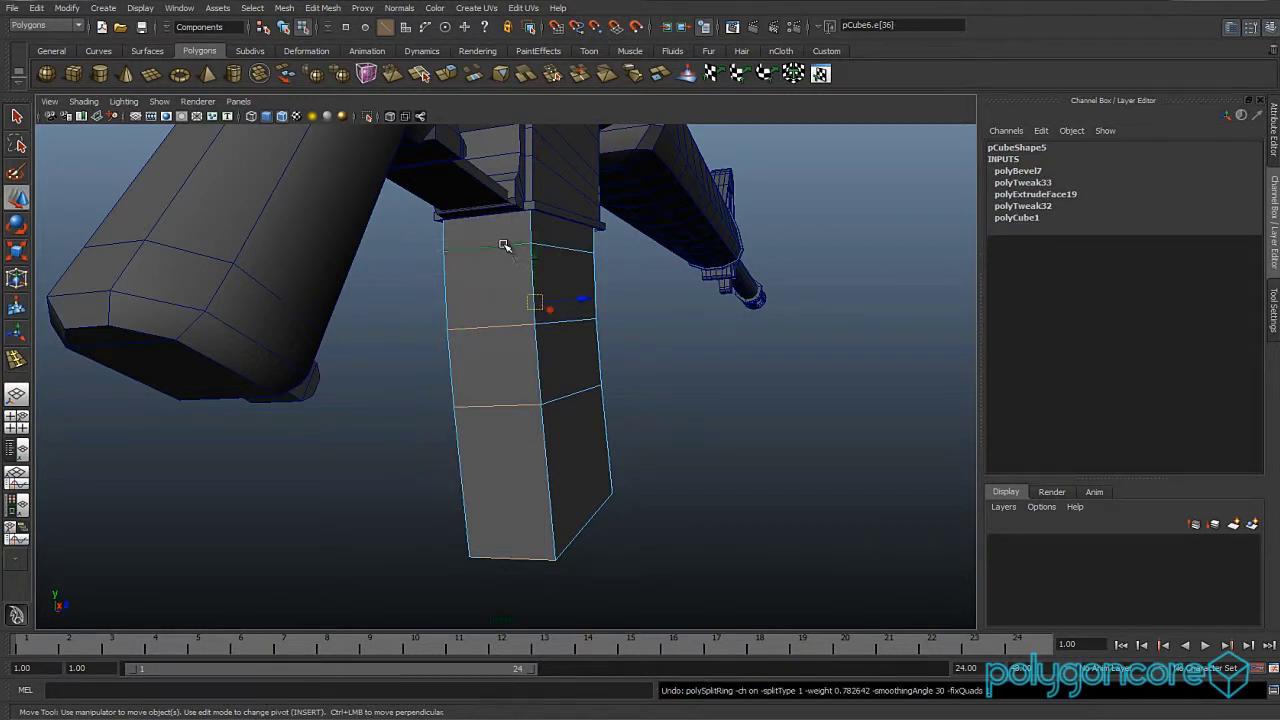
pyautogui.moveTo(504, 246); pyautogui.dragTo(507, 280, button='right')
pyautogui.click(507, 243)
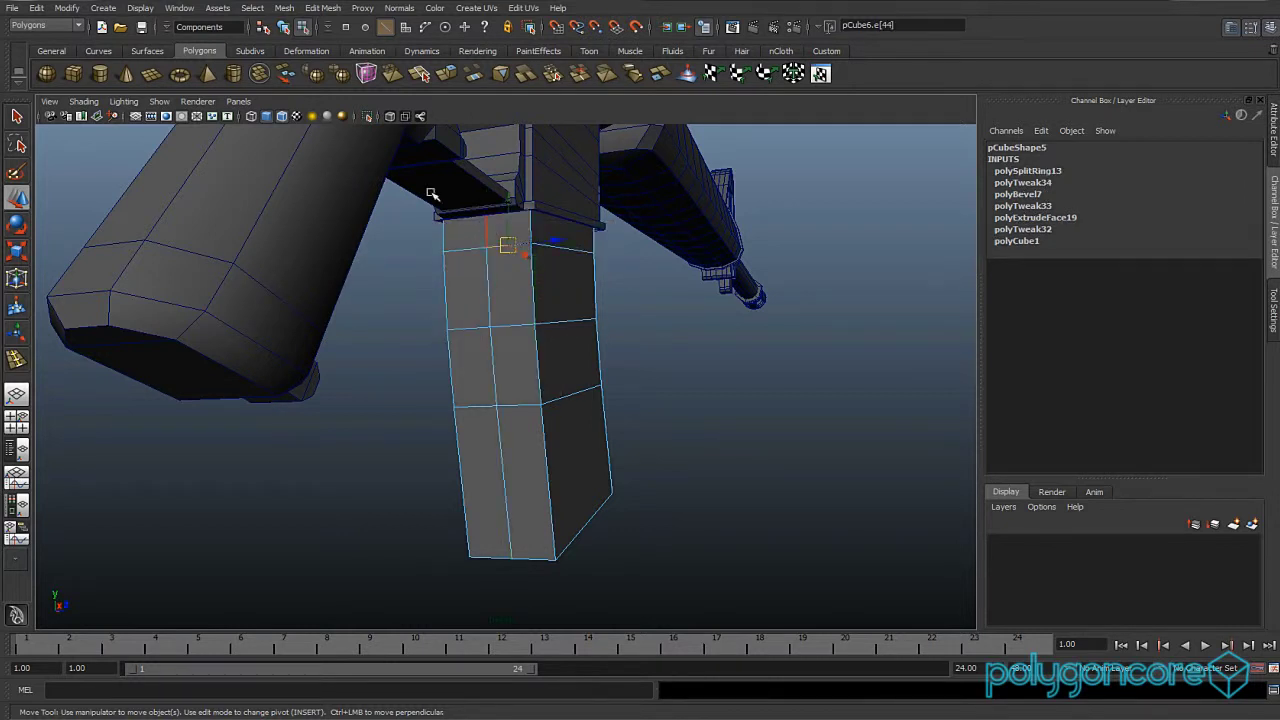
# Insert another lengthwise edge loop on the rear face, between the center loop and the side edge.
pyautogui.click(323, 8)
pyautogui.click(367, 123)
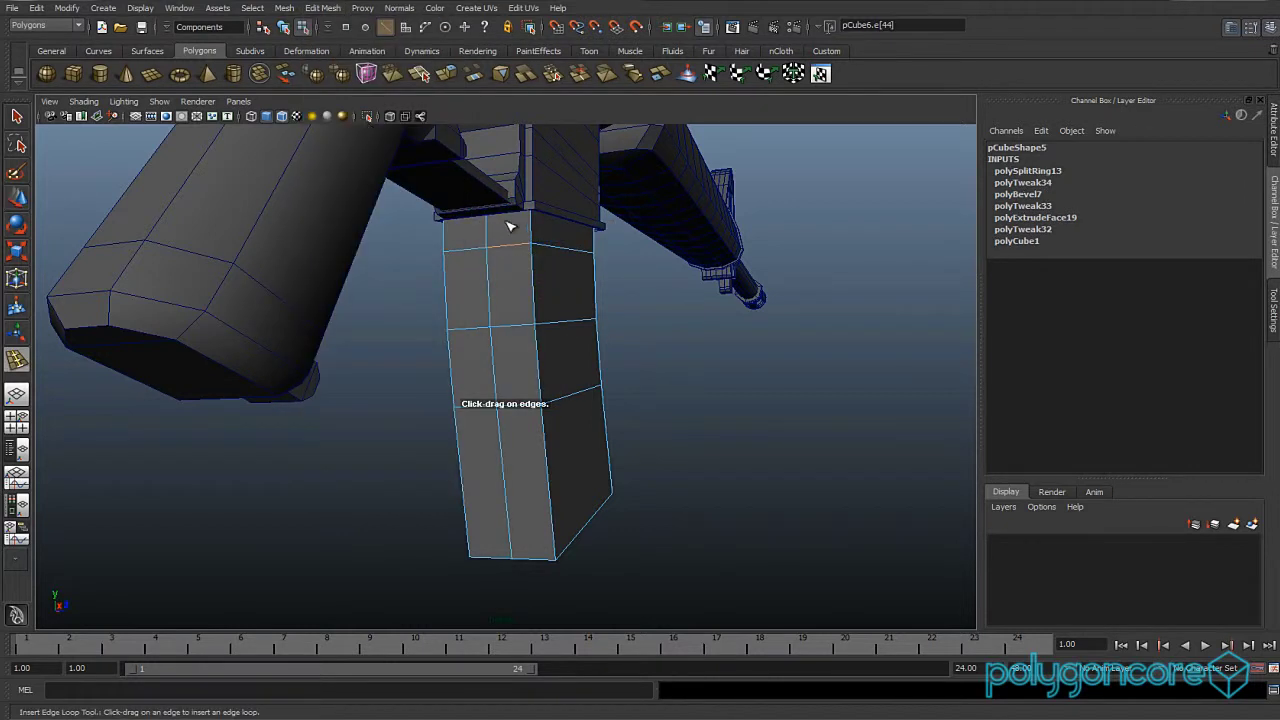
pyautogui.click(519, 248)
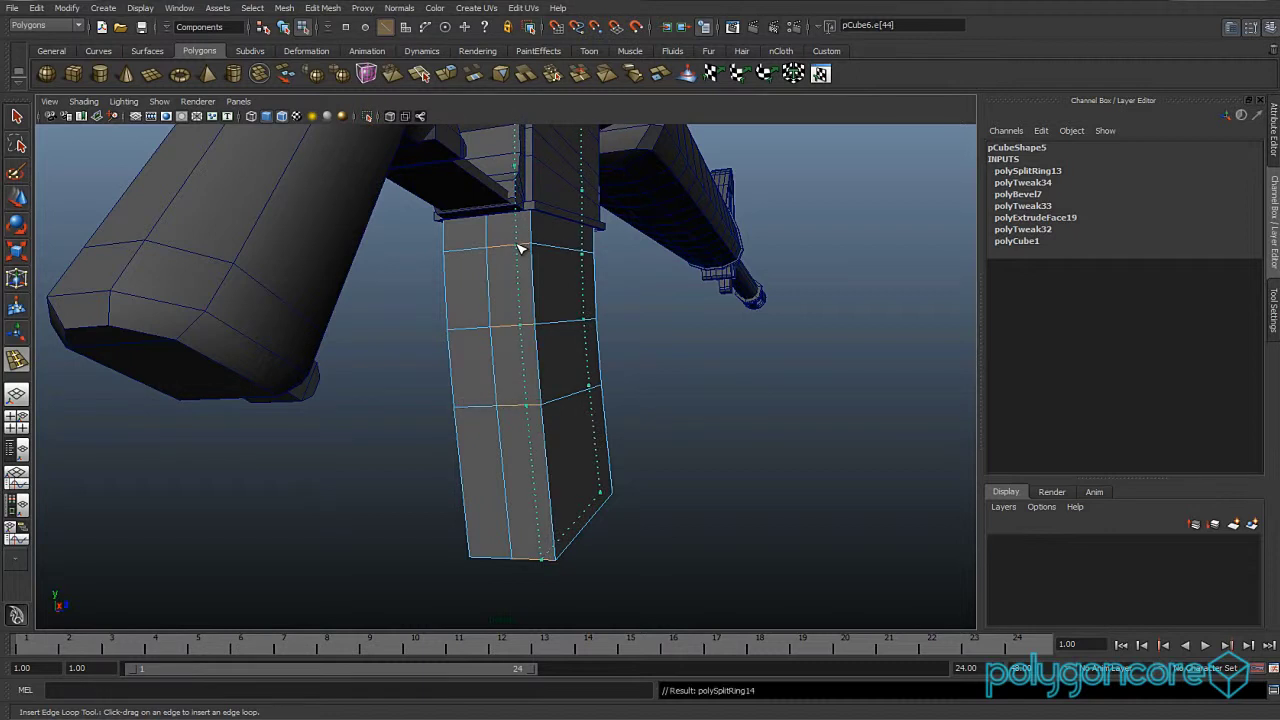
pyautogui.click(519, 248)
# Delete the faces of one lengthwise half of the magazine, up to the center edge loop.
pyautogui.keyDown('alt'); pyautogui.moveTo(551, 280); pyautogui.dragTo(526, 297); pyautogui.keyUp('alt')
pyautogui.press('w')
pyautogui.rightClick(505, 273)
pyautogui.moveTo(505, 273); pyautogui.dragTo(504, 294, button='right')
pyautogui.keyDown('alt'); pyautogui.moveTo(498, 274); pyautogui.dragTo(352, 316); pyautogui.keyUp('alt')
pyautogui.moveTo(592, 552); pyautogui.dragTo(515, 118)
pyautogui.press('Delete')
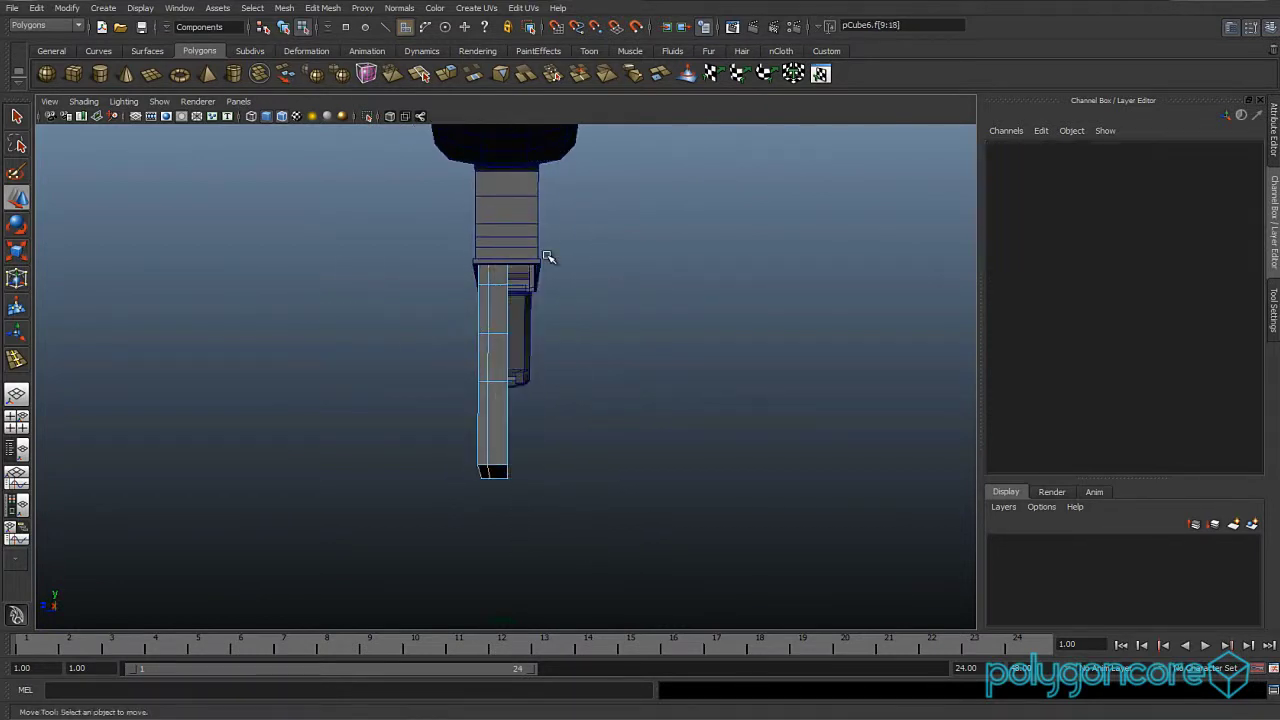
# Return to object mode and hide all the other rifle parts, leaving only the half magazine visible.
pyautogui.keyDown('alt'); pyautogui.moveTo(549, 256); pyautogui.dragTo(557, 362); pyautogui.keyUp('alt')
pyautogui.moveTo(557, 362); pyautogui.dragTo(590, 343, button='right')
pyautogui.keyDown('alt'); pyautogui.moveTo(555, 352); pyautogui.dragTo(514, 328); pyautogui.keyUp('alt')
pyautogui.scroll(-3, 514, 328)
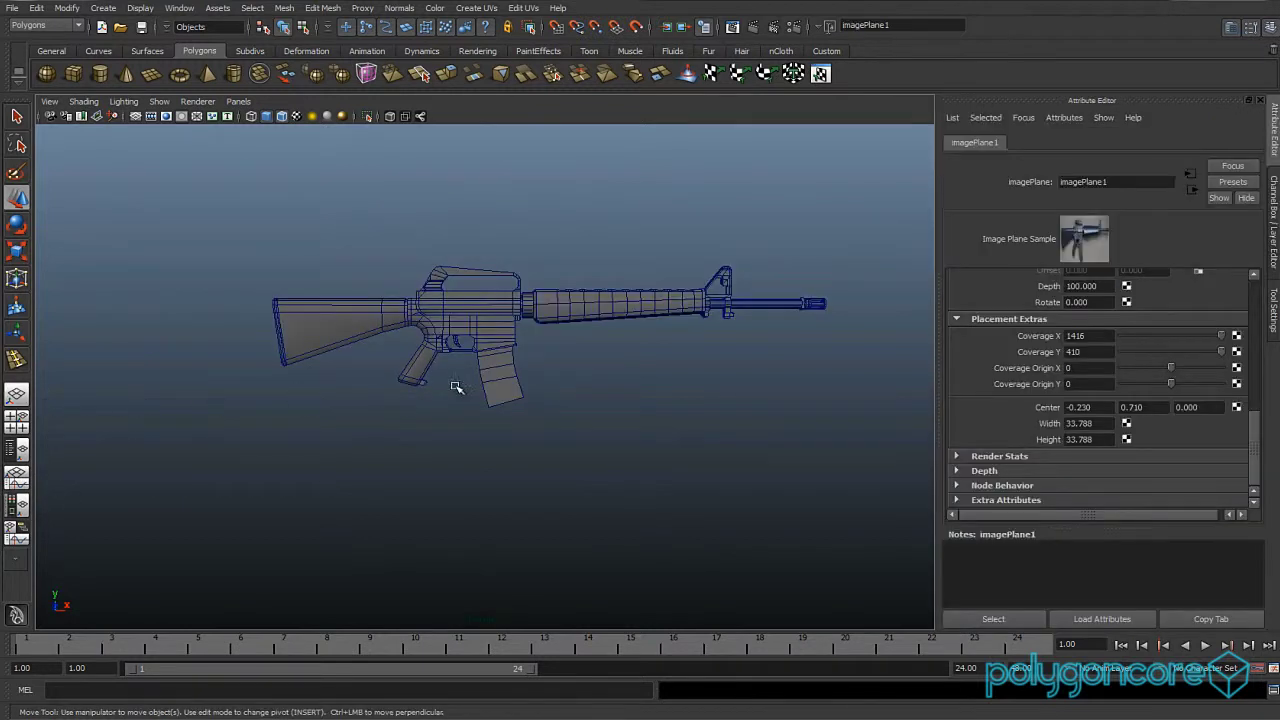
pyautogui.moveTo(864, 240); pyautogui.dragTo(149, 314)
pyautogui.moveTo(216, 268); pyautogui.dragTo(463, 444)
pyautogui.moveTo(355, 333); pyautogui.dragTo(465, 444)
pyautogui.moveTo(830, 243); pyautogui.dragTo(246, 332)
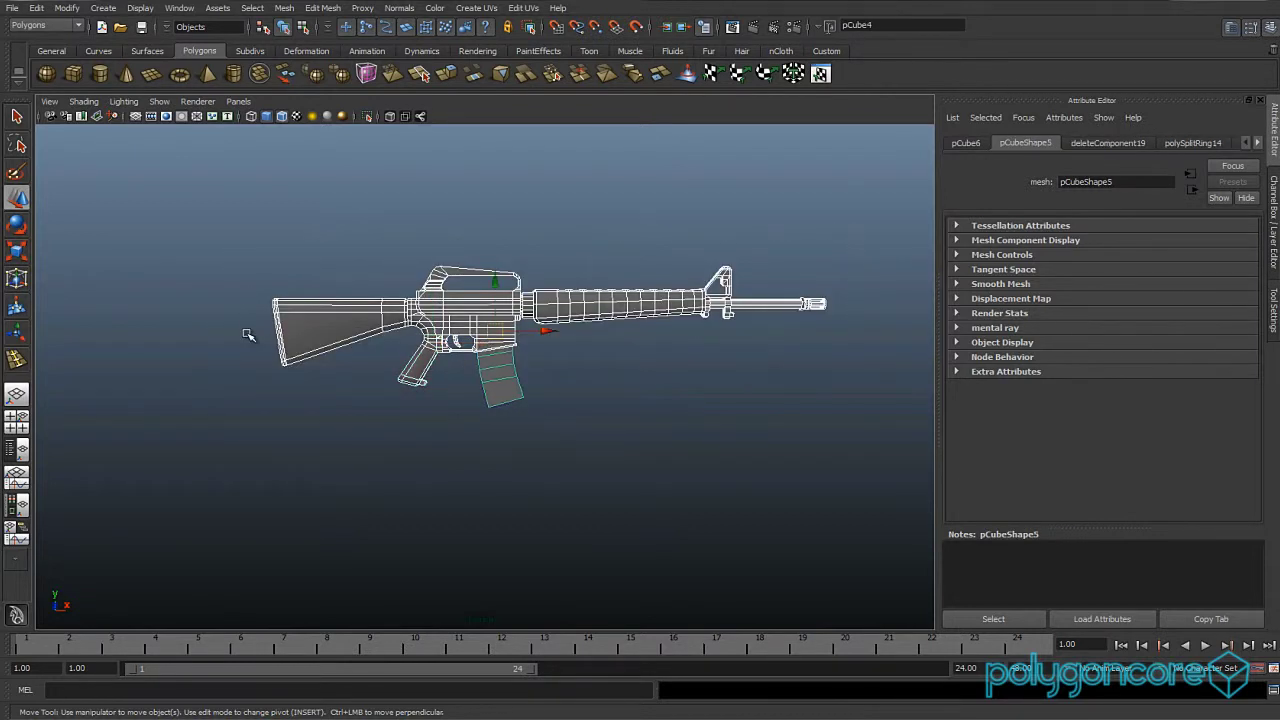
pyautogui.keyDown('shift'); pyautogui.moveTo(562, 382); pyautogui.dragTo(447, 423); pyautogui.keyUp('shift')
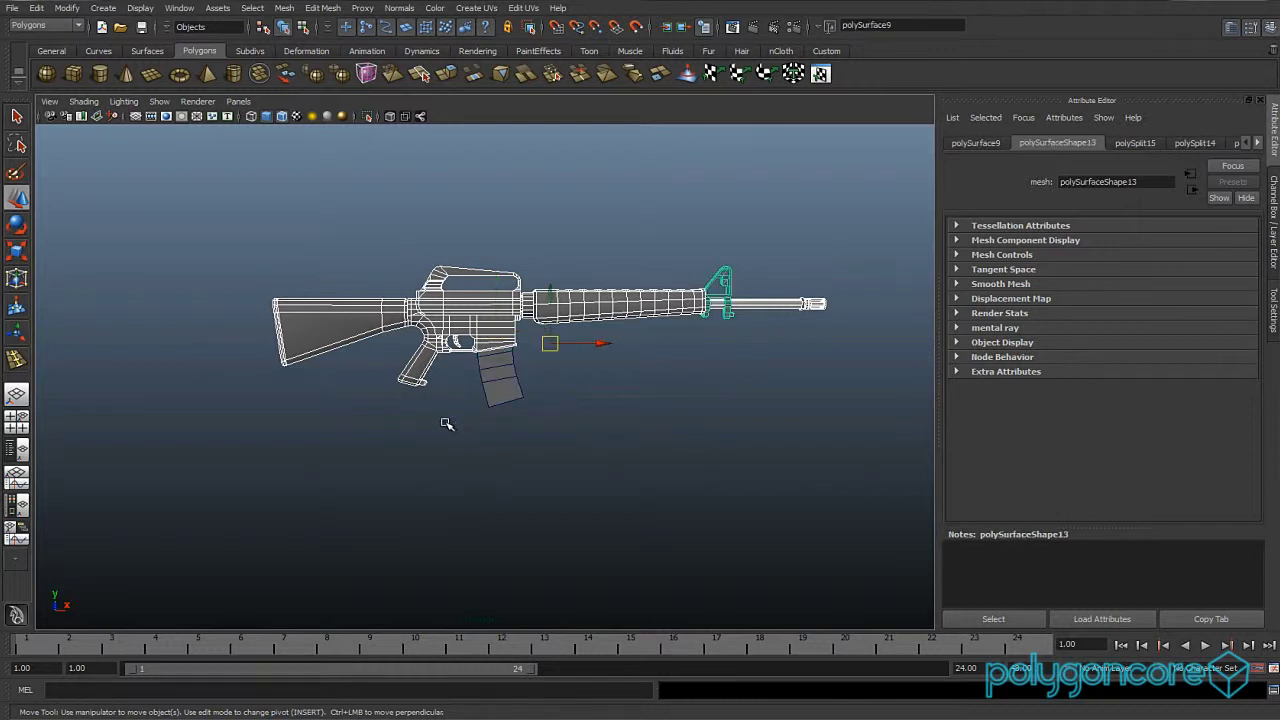
pyautogui.hotkey('ctrl', 'h')
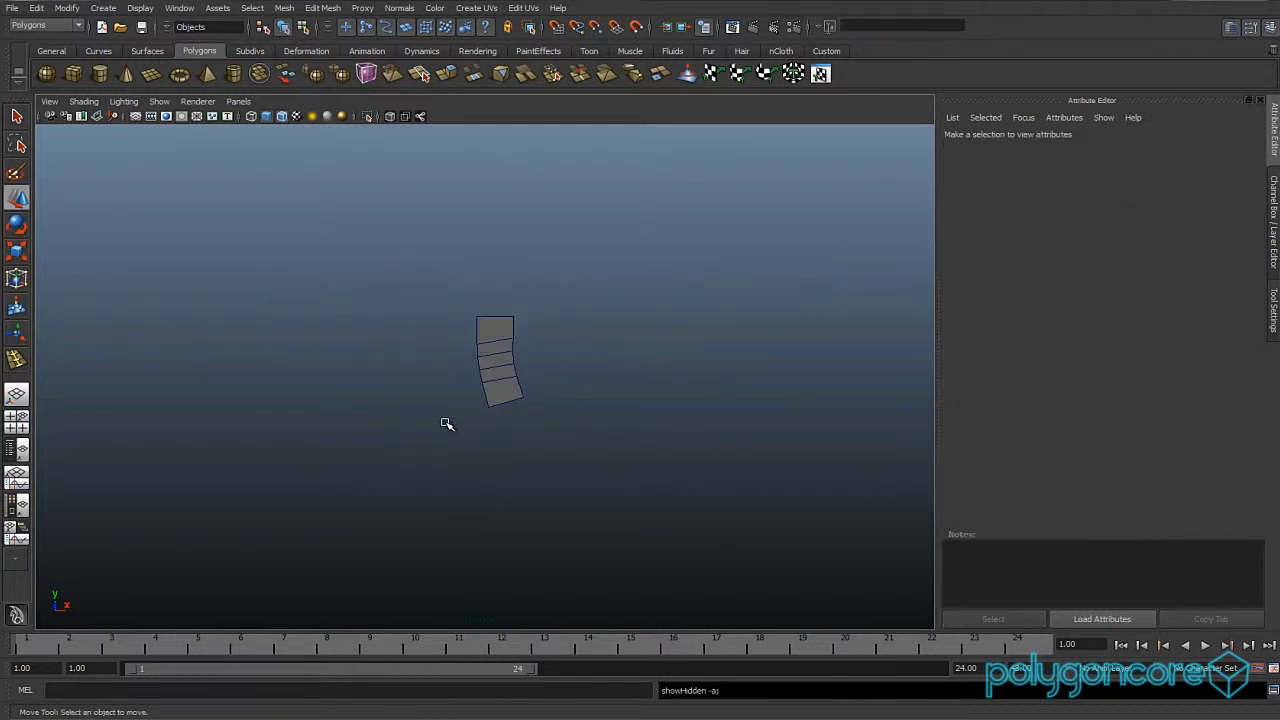
# Compare the half magazine with the reference image in the front view, and frame it in the perspective view.
pyautogui.press('space')
pyautogui.moveTo(426, 354); pyautogui.dragTo(430, 380)
pyautogui.scroll(3, 440, 380)
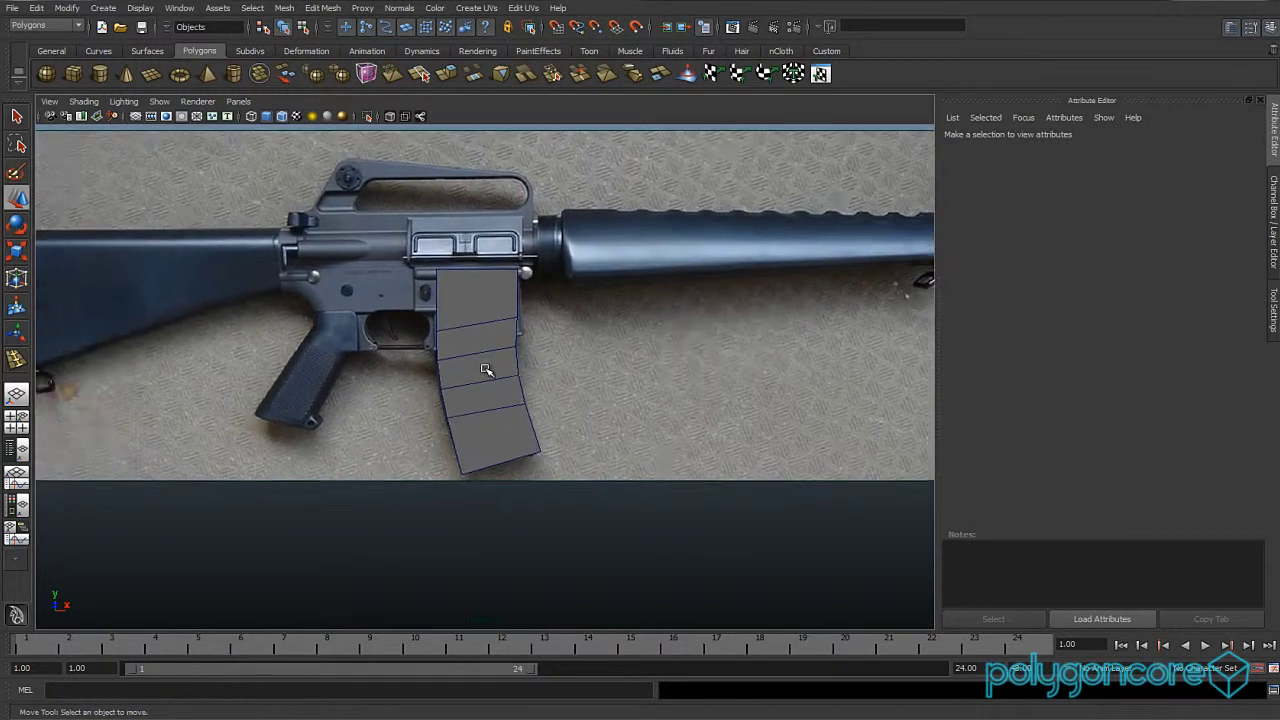
pyautogui.click(469, 350)
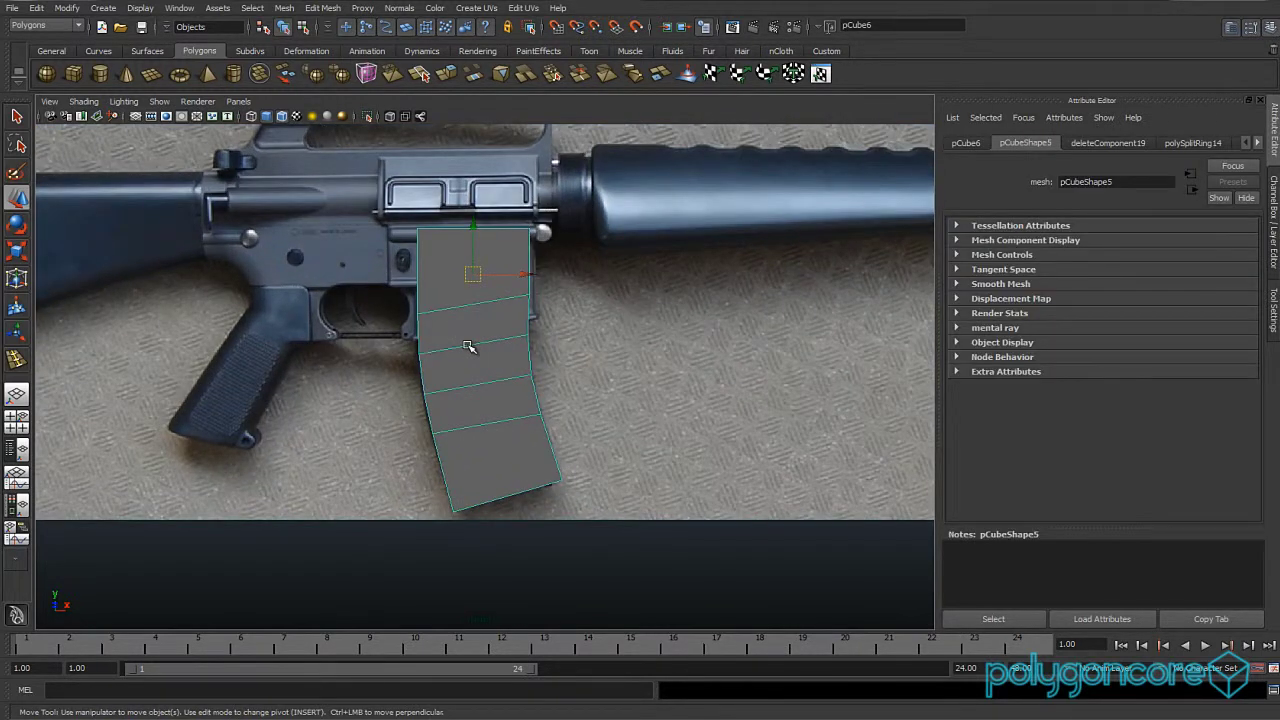
pyautogui.press('space')
pyautogui.moveTo(466, 345); pyautogui.dragTo(468, 312)
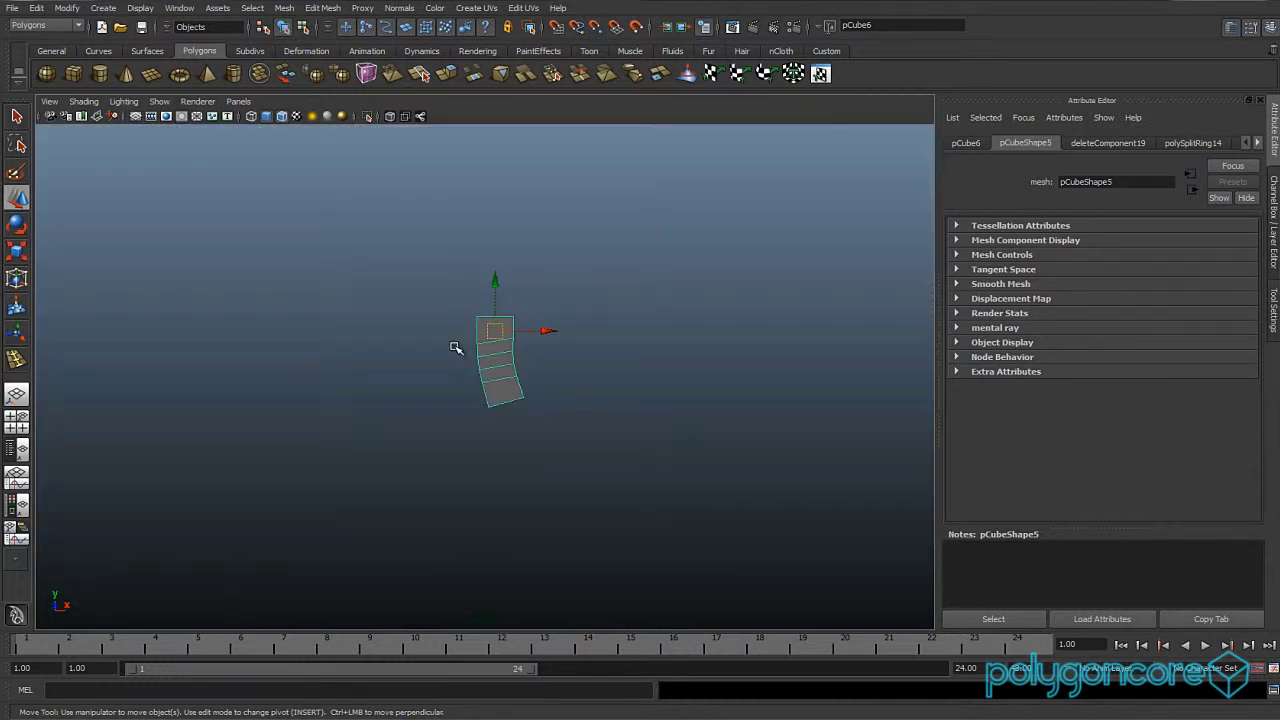
pyautogui.press('f')
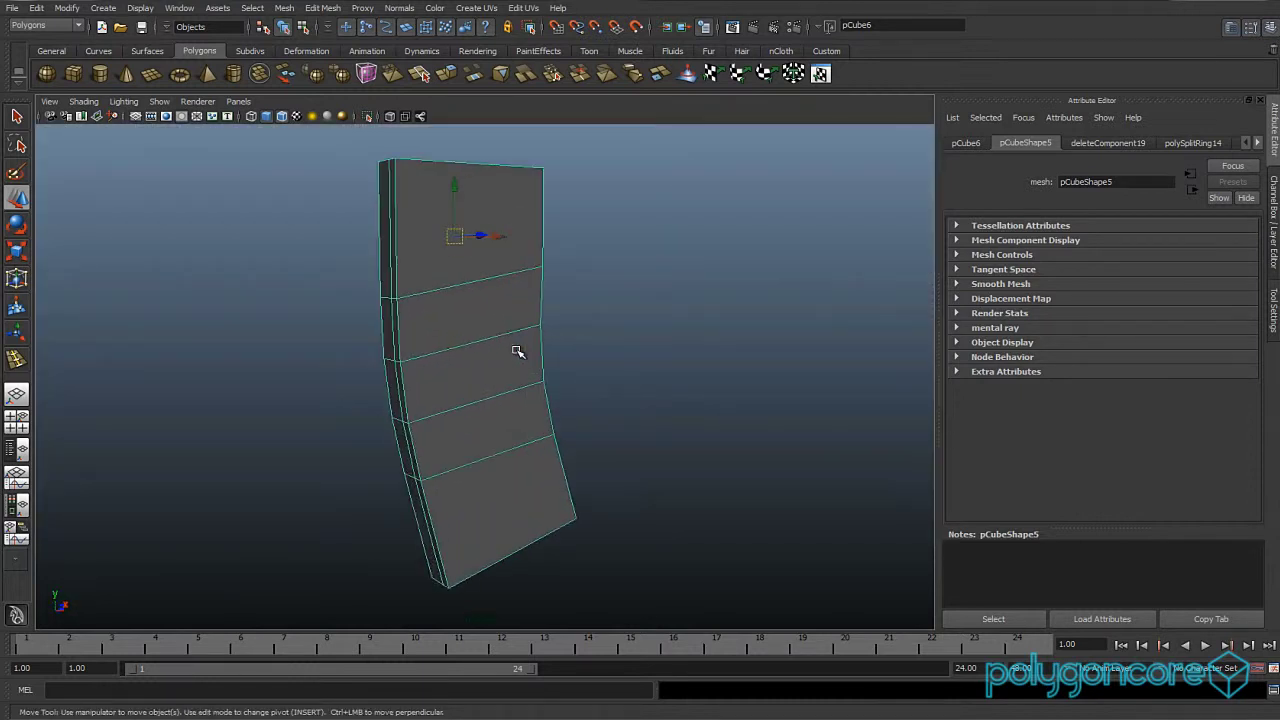
# Extrude the narrow strip of rear faces beside the center cut outward to form a raised spine.
pyautogui.scroll(-2, 516, 351)
pyautogui.keyDown('alt'); pyautogui.moveTo(412, 369); pyautogui.dragTo(448, 328); pyautogui.keyUp('alt')
pyautogui.moveTo(443, 301); pyautogui.dragTo(443, 336, button='right')
pyautogui.click(432, 280)
pyautogui.keyDown('shift'); pyautogui.click(430, 338); pyautogui.keyUp('shift')
pyautogui.keyDown('shift'); pyautogui.click(428, 403); pyautogui.keyUp('shift')
pyautogui.keyDown('shift'); pyautogui.click(436, 437); pyautogui.keyUp('shift')
pyautogui.keyDown('alt'); pyautogui.moveTo(448, 487); pyautogui.dragTo(447, 404); pyautogui.keyUp('alt')
pyautogui.keyDown('shift'); pyautogui.moveTo(435, 415); pyautogui.dragTo(436, 448, button='right'); pyautogui.keyUp('shift')
pyautogui.keyDown('alt'); pyautogui.moveTo(449, 431); pyautogui.dragTo(364, 437); pyautogui.keyUp('alt')
pyautogui.moveTo(354, 342); pyautogui.dragTo(428, 353)
pyautogui.press('w')
# Bevel the bottom outer edge of the raised spine with an offset of 1.000.
pyautogui.keyDown('alt'); pyautogui.moveTo(450, 385); pyautogui.dragTo(481, 298, button='middle'); pyautogui.keyUp('alt')
pyautogui.scroll(4, 481, 298)
pyautogui.moveTo(475, 328)
pyautogui.keyDown('alt'); pyautogui.mouseDown()
pyautogui.moveTo(417, 371)
pyautogui.moveTo(463, 347)
pyautogui.mouseUp(); pyautogui.keyUp('alt')
pyautogui.scroll(2, 462, 355)
pyautogui.moveTo(438, 355); pyautogui.dragTo(481, 353, button='right')
pyautogui.click(428, 353)
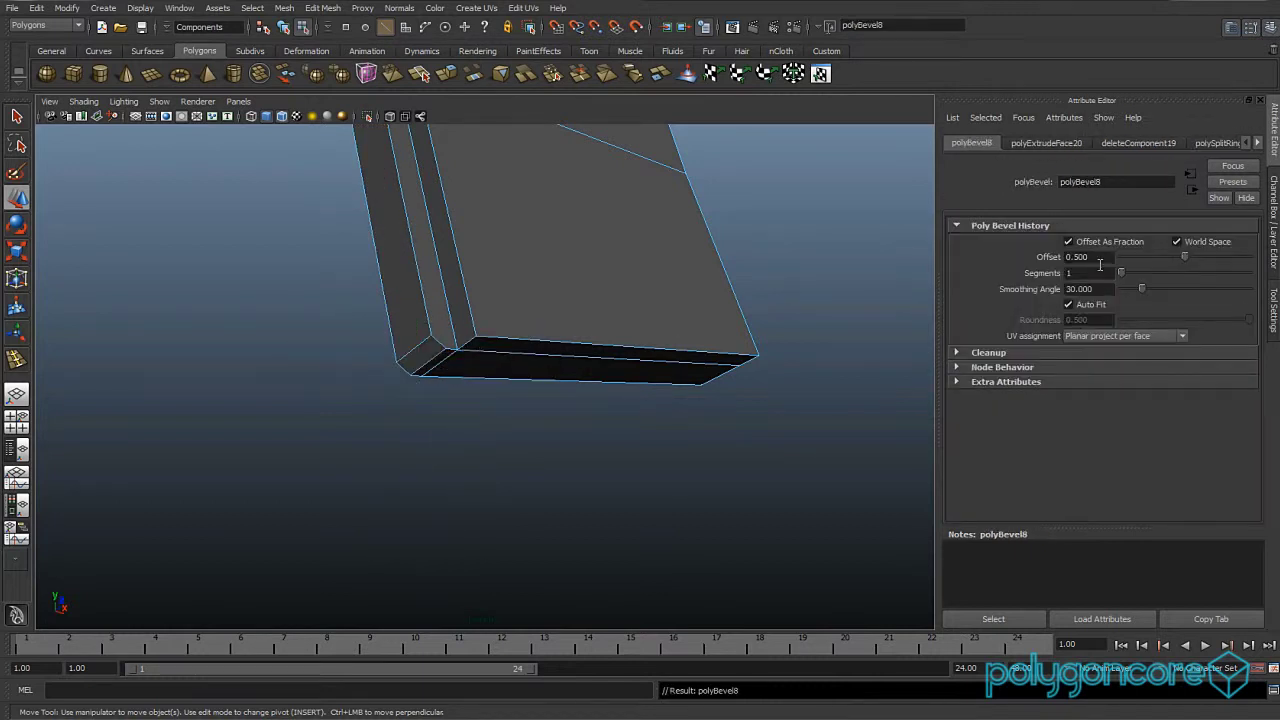
pyautogui.moveTo(1183, 262); pyautogui.dragTo(1250, 260)
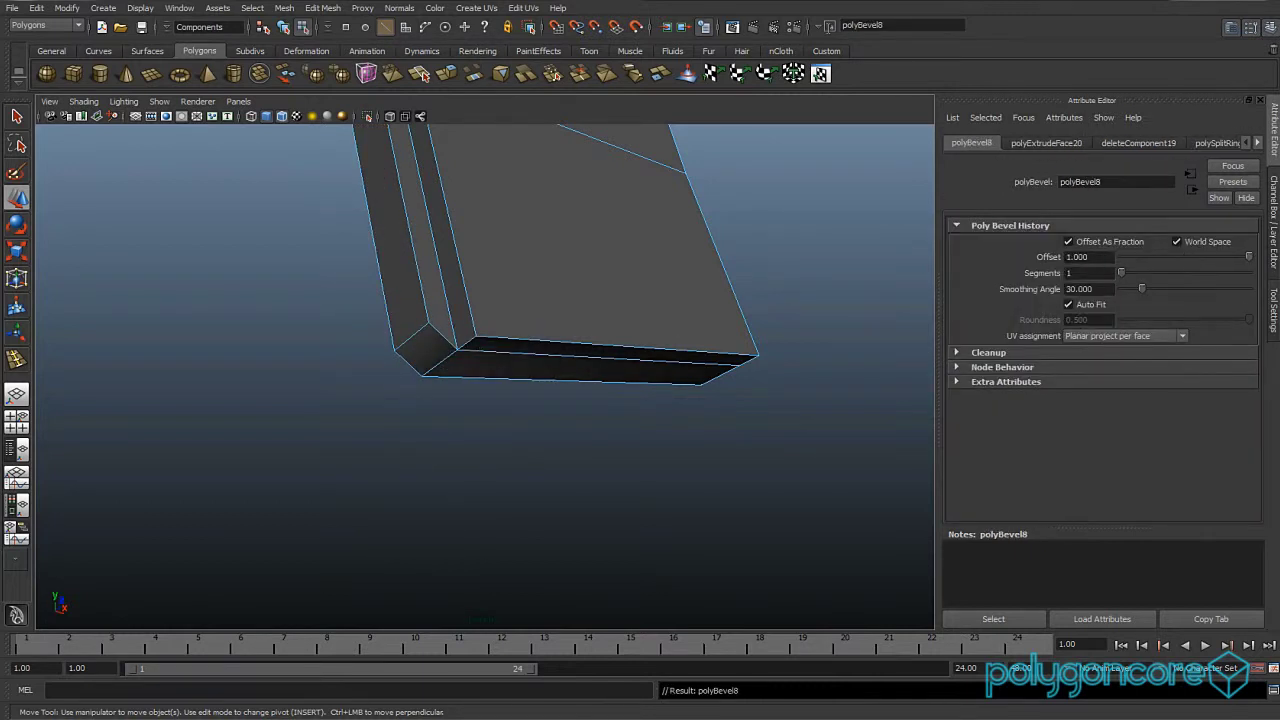
pyautogui.click(1274, 236)
# Merge the overlapping vertices at both lower corners of the spine's bevel.
pyautogui.moveTo(491, 358); pyautogui.dragTo(475, 372, button='right')
pyautogui.moveTo(463, 359); pyautogui.dragTo(486, 341)
pyautogui.keyDown('shift'); pyautogui.moveTo(476, 350); pyautogui.dragTo(472, 268, button='right'); pyautogui.keyUp('shift')
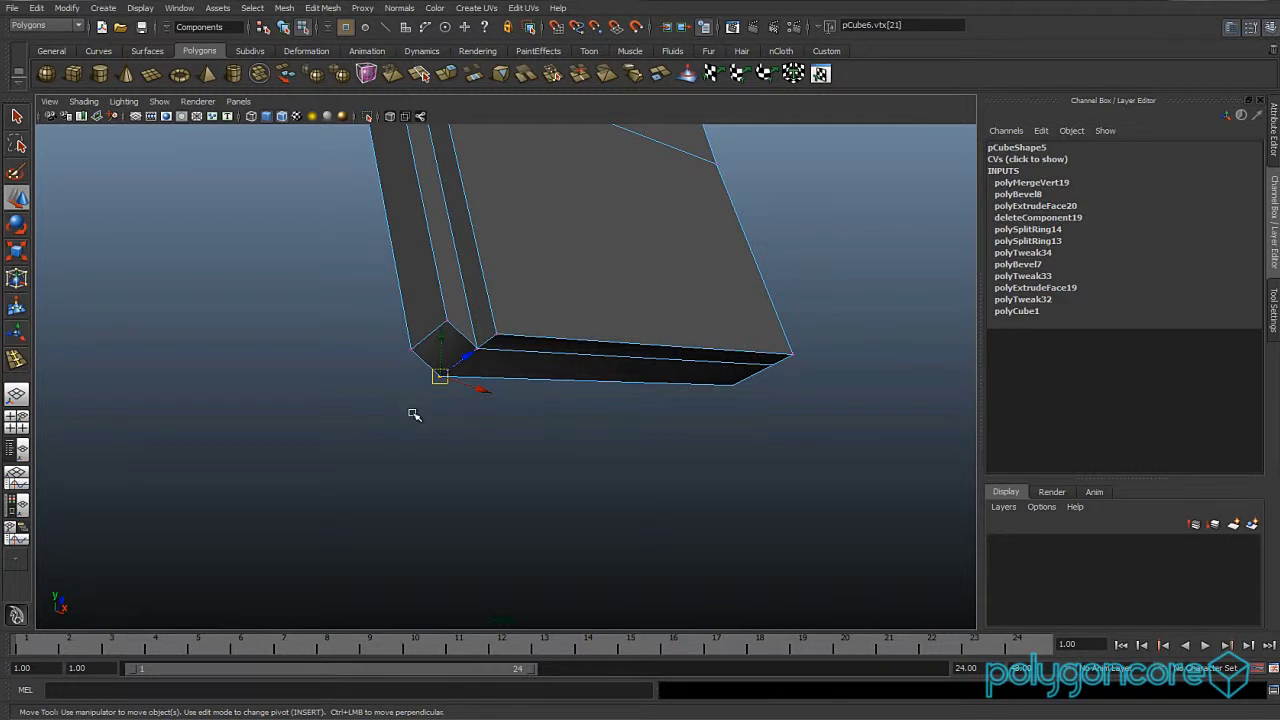
pyautogui.press('g')
pyautogui.keyDown('alt'); pyautogui.moveTo(431, 429); pyautogui.dragTo(529, 414); pyautogui.keyUp('alt')
# Delete the spine's inner side faces along the center cut, from the bottom to the top of the magazine.
pyautogui.moveTo(540, 310); pyautogui.dragTo(577, 260, button='right')
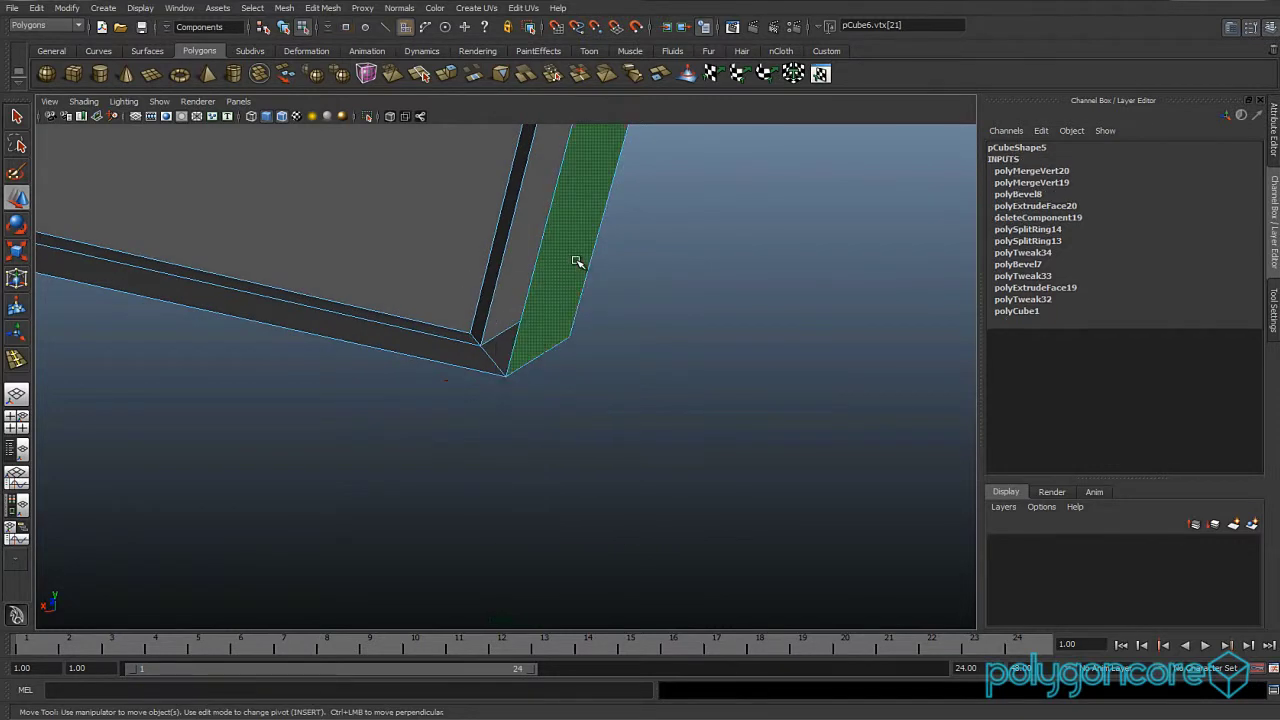
pyautogui.click(573, 261)
pyautogui.keyDown('alt'); pyautogui.moveTo(573, 261); pyautogui.dragTo(540, 305); pyautogui.keyUp('alt')
pyautogui.keyDown('alt'); pyautogui.moveTo(540, 305); pyautogui.dragTo(486, 437, button='middle'); pyautogui.keyUp('alt')
pyautogui.keyDown('alt'); pyautogui.moveTo(486, 437); pyautogui.dragTo(517, 411); pyautogui.keyUp('alt')
pyautogui.keyDown('shift'); pyautogui.click(557, 350); pyautogui.keyUp('shift')
pyautogui.keyDown('shift'); pyautogui.click(569, 281); pyautogui.keyUp('shift')
pyautogui.keyDown('alt'); pyautogui.moveTo(542, 240); pyautogui.dragTo(492, 494, button='middle'); pyautogui.keyUp('alt')
pyautogui.keyDown('shift'); pyautogui.click(516, 414); pyautogui.keyUp('shift')
pyautogui.keyDown('shift'); pyautogui.click(518, 322); pyautogui.keyUp('shift')
pyautogui.scroll(-2, 490, 320)
pyautogui.keyDown('alt'); pyautogui.moveTo(490, 320); pyautogui.dragTo(489, 455, button='middle'); pyautogui.keyUp('alt')
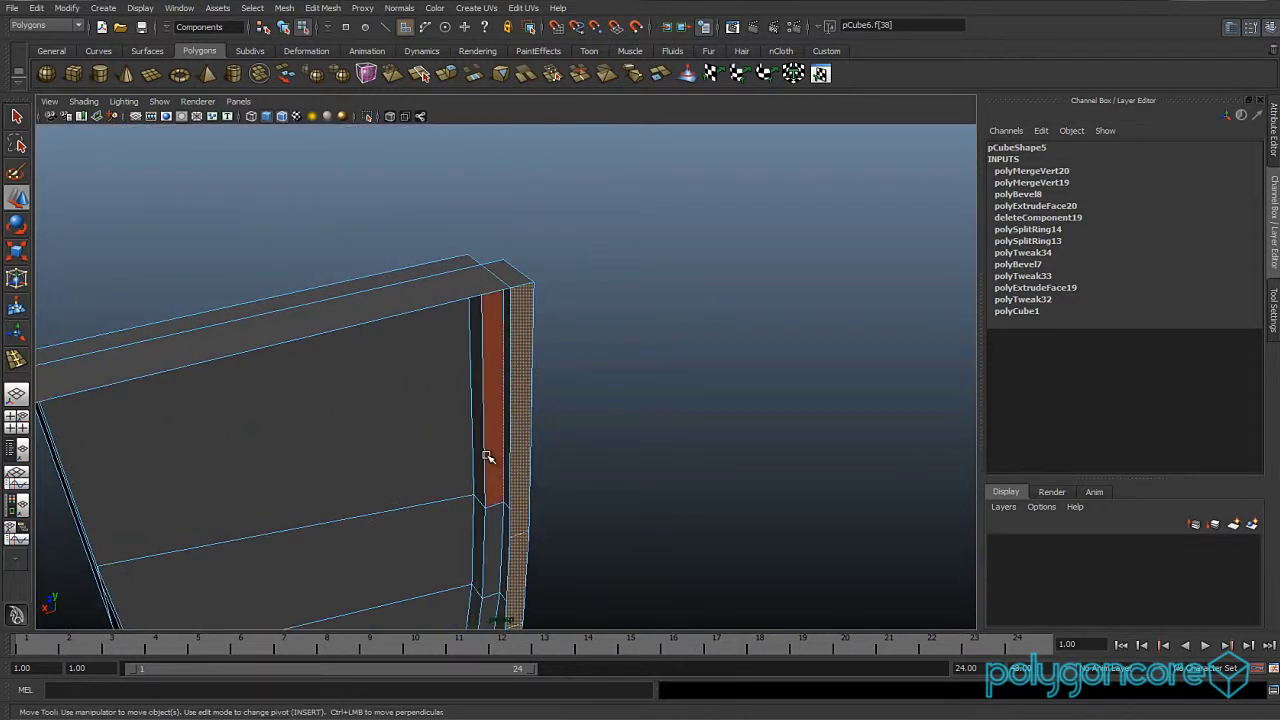
pyautogui.press('Delete')
pyautogui.keyDown('alt'); pyautogui.moveTo(487, 457); pyautogui.dragTo(334, 437); pyautogui.keyUp('alt')
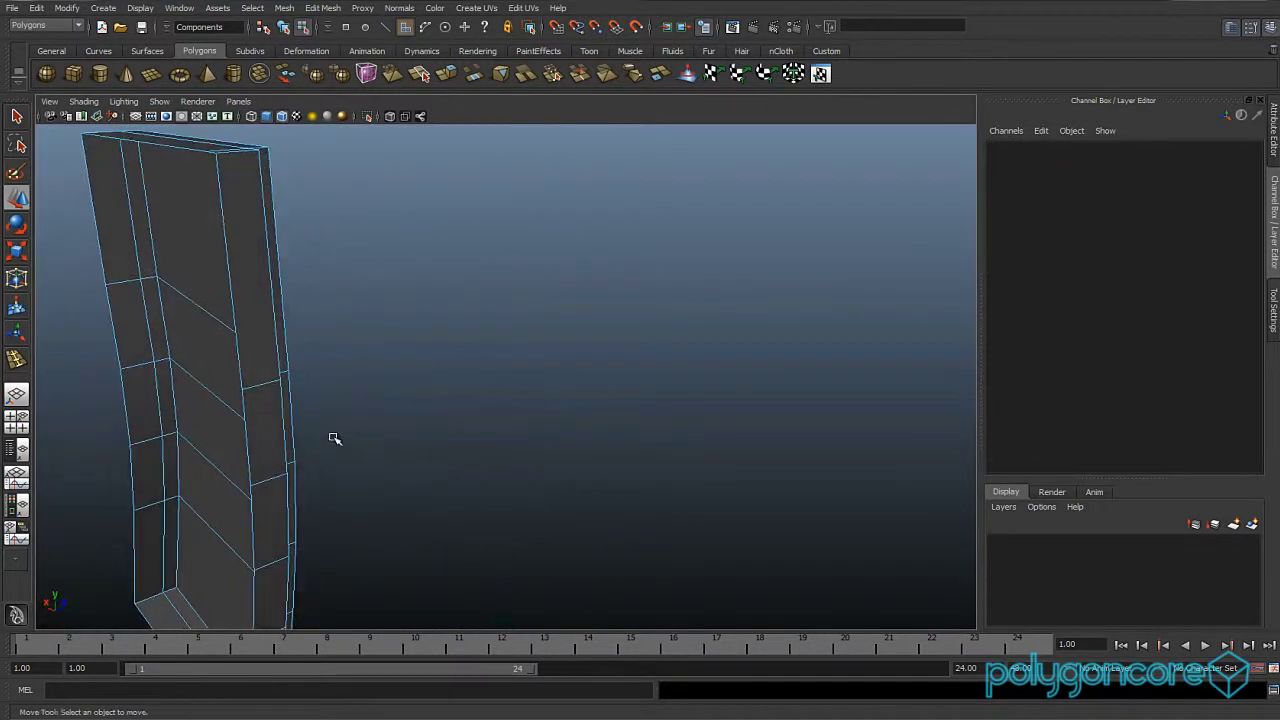
# In the wireframe front view, scale the magazine to 0.961 in X and move it to X -3.243 to fit the reference.
pyautogui.click(281, 347)
pyautogui.keyDown('alt'); pyautogui.moveTo(281, 347); pyautogui.dragTo(551, 329); pyautogui.keyUp('alt')
pyautogui.moveTo(551, 329); pyautogui.dragTo(599, 320, button='right')
pyautogui.press('space')
pyautogui.moveTo(599, 320); pyautogui.dragTo(598, 340)
pyautogui.hotkey('alt', 'a')
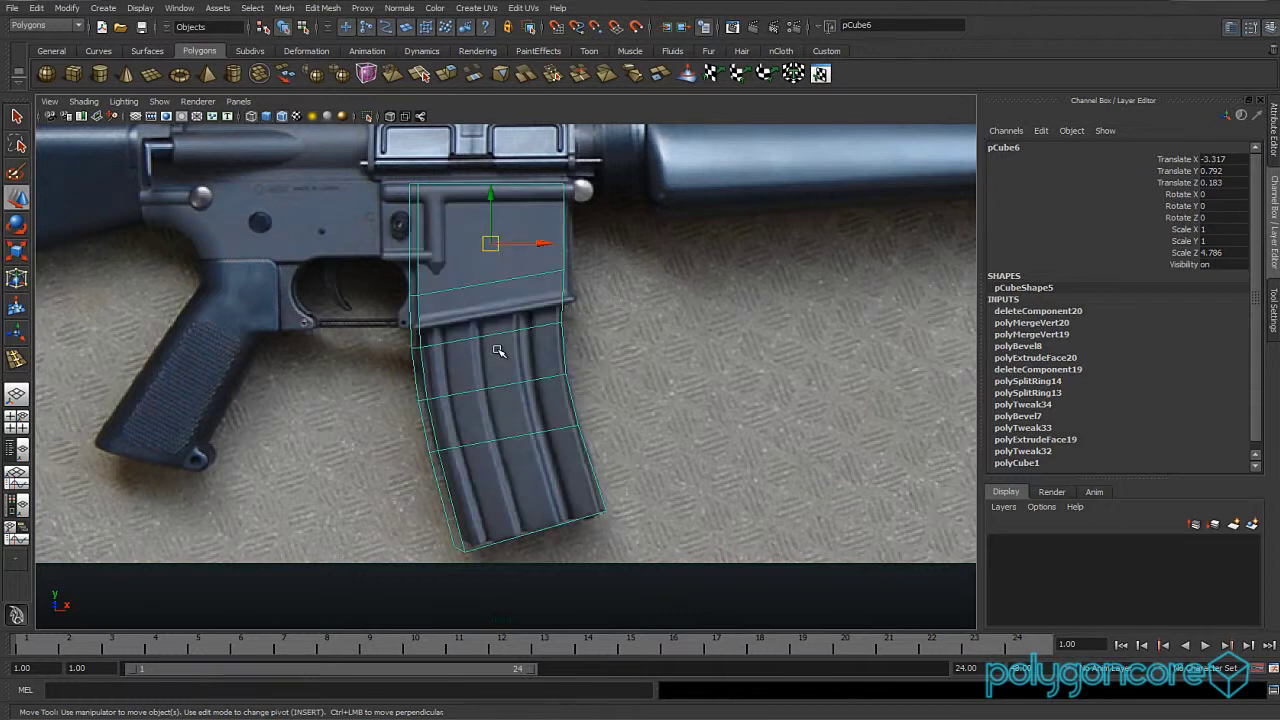
pyautogui.scroll(2, 499, 351)
pyautogui.press('r')
pyautogui.moveTo(559, 214); pyautogui.dragTo(546, 217)
pyautogui.press('w')
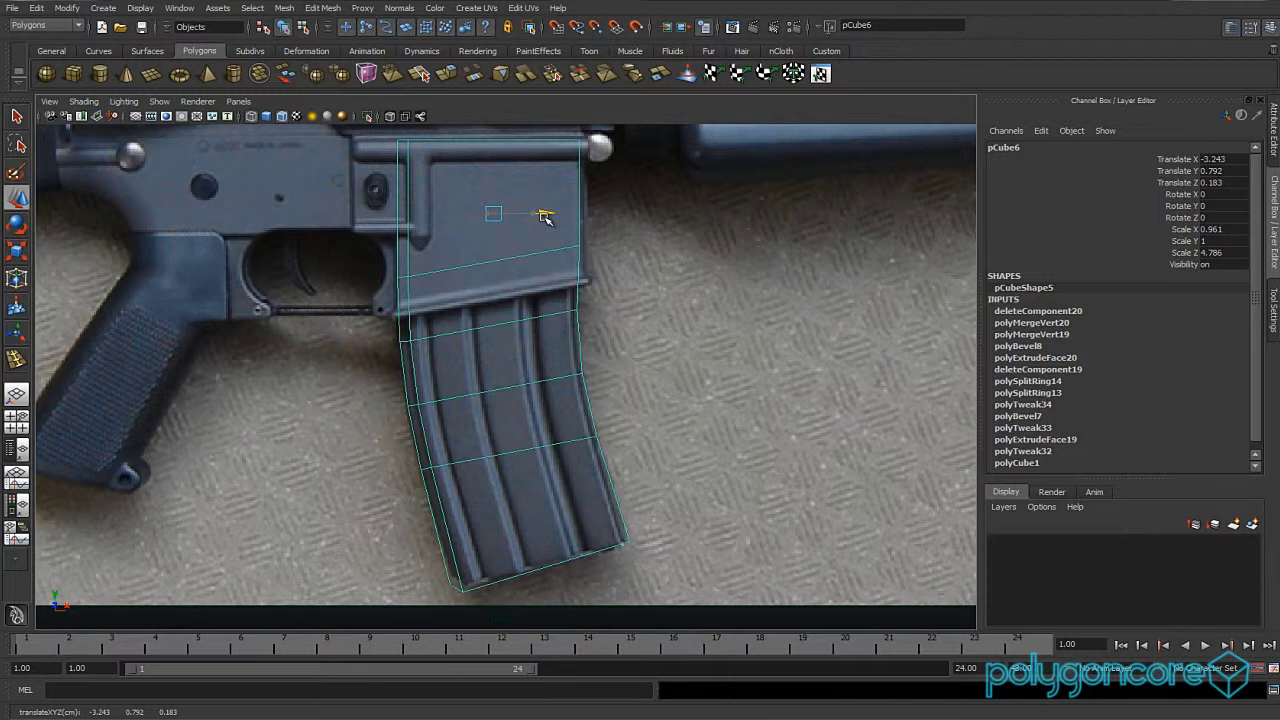
# Nudge the two vertices at the magazine's lower rear corner vertically to match the reference outline.
pyautogui.keyDown('alt'); pyautogui.moveTo(504, 458); pyautogui.dragTo(500, 343, button='middle'); pyautogui.keyUp('alt')
pyautogui.scroll(2, 493, 384)
pyautogui.moveTo(461, 488); pyautogui.dragTo(416, 490, button='right')
pyautogui.moveTo(471, 479); pyautogui.dragTo(411, 506)
pyautogui.moveTo(447, 451); pyautogui.dragTo(446, 449)
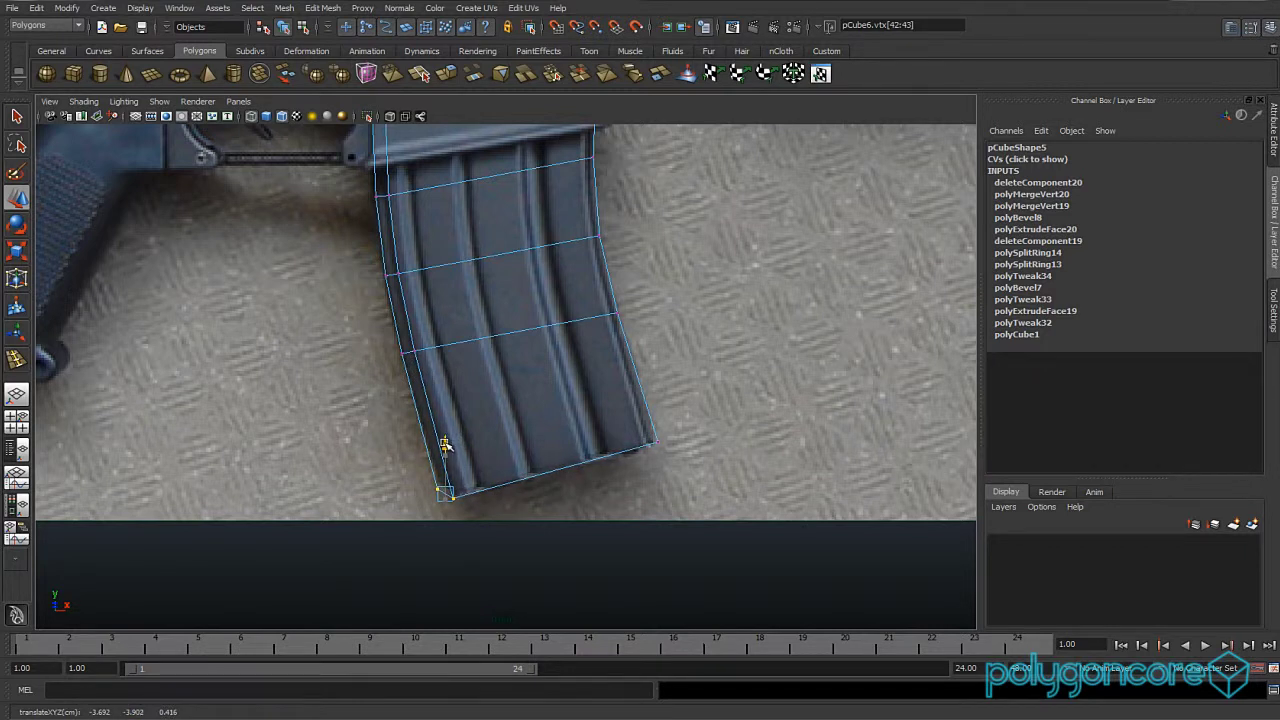
# Insert a crosswise edge loop near the top of the magazine and flatten it in Y.
pyautogui.keyDown('alt'); pyautogui.moveTo(403, 338); pyautogui.dragTo(366, 577, button='middle'); pyautogui.keyUp('alt')
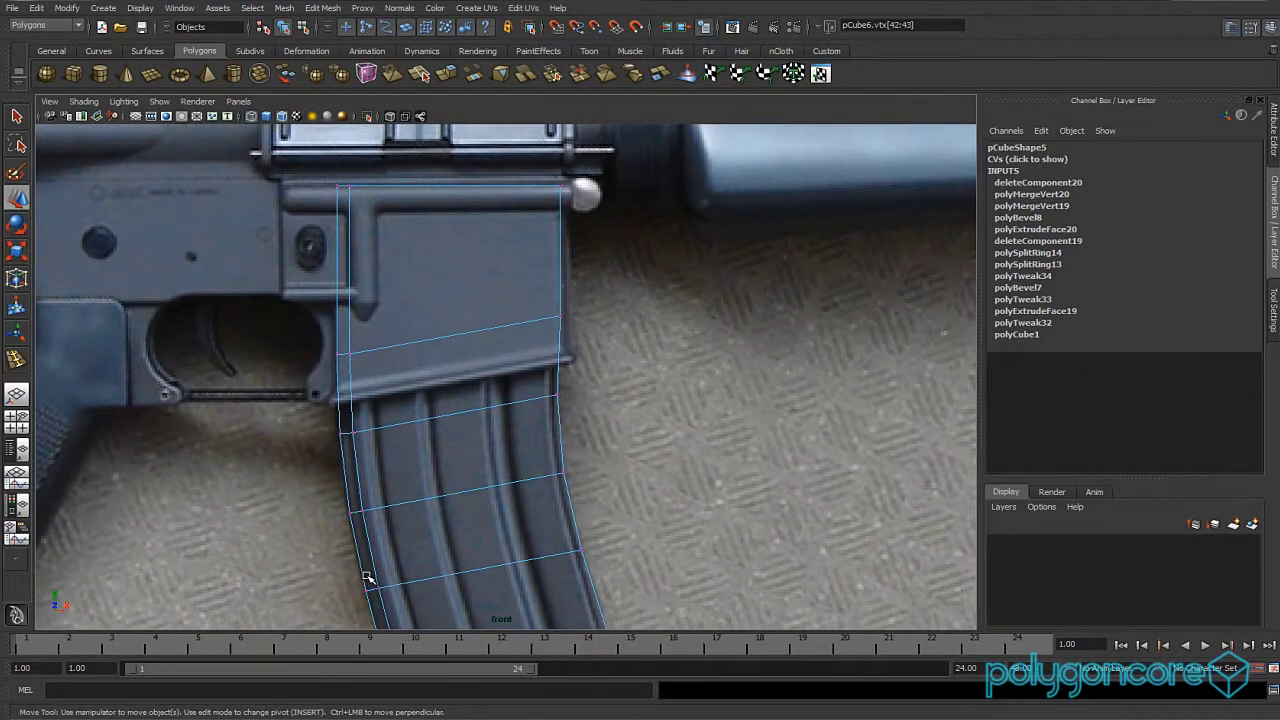
pyautogui.click(323, 8)
pyautogui.click(352, 121)
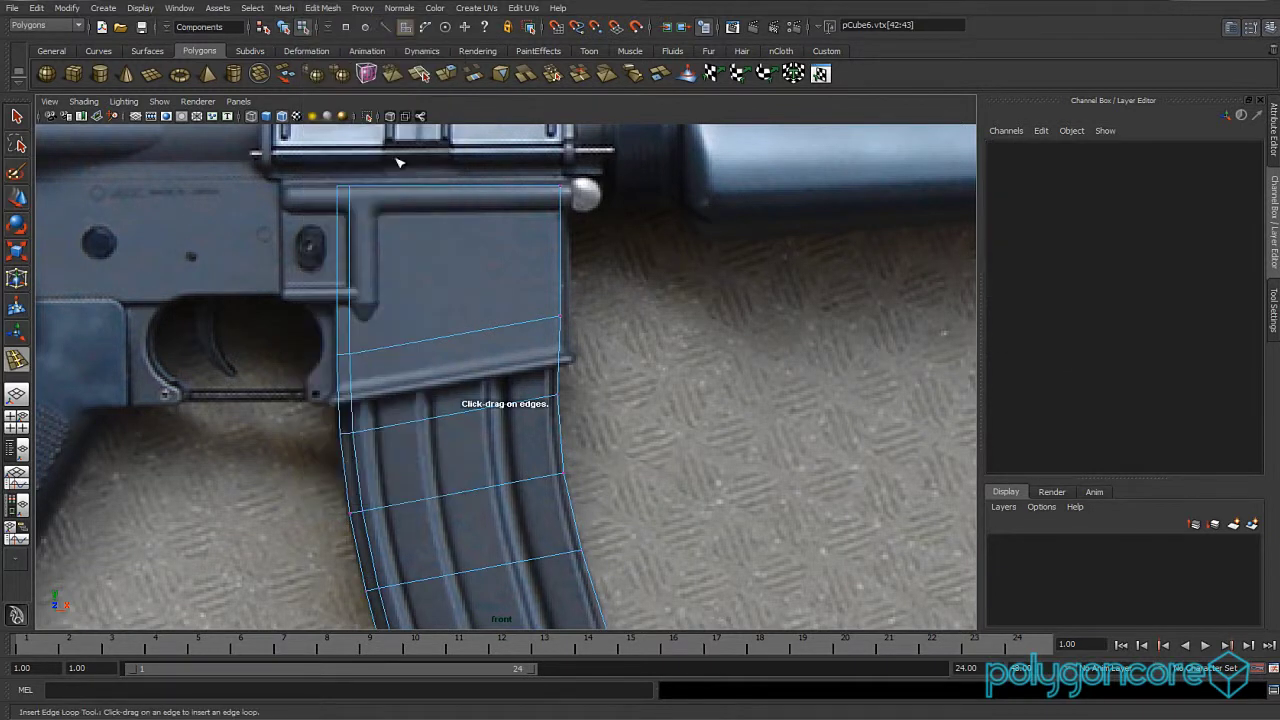
pyautogui.click(562, 217)
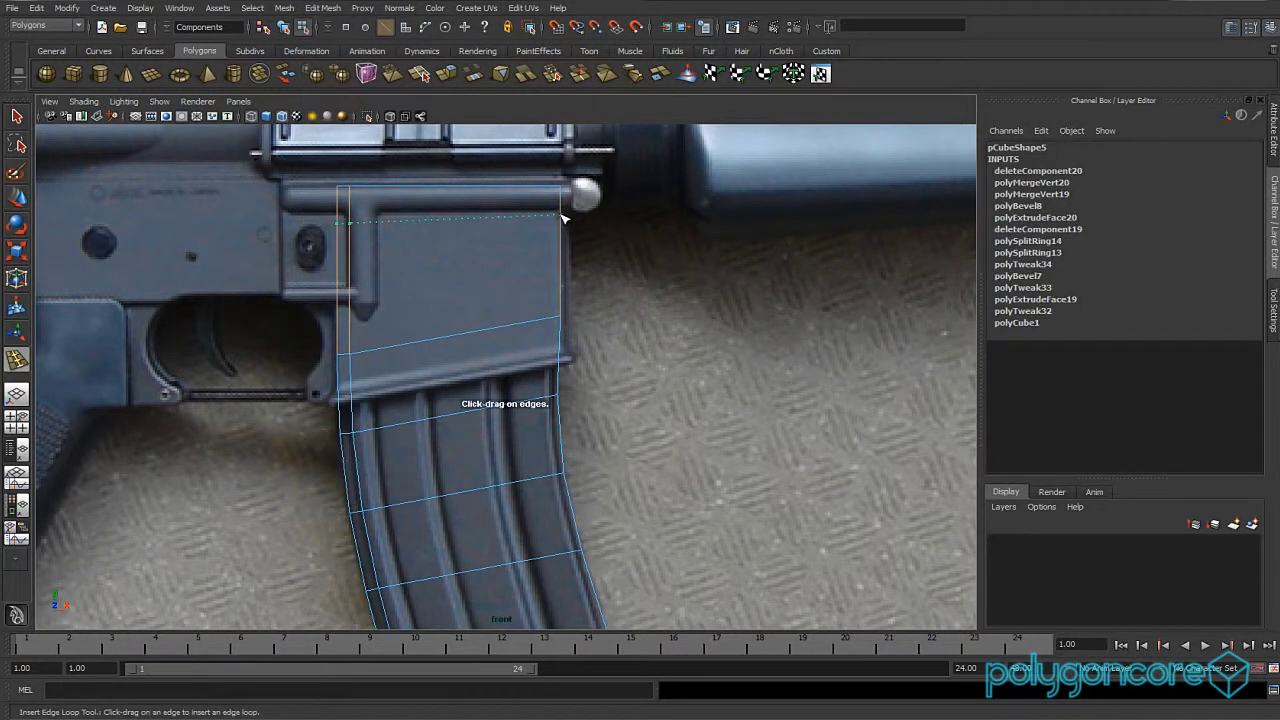
pyautogui.press('r')
pyautogui.moveTo(450, 155)
pyautogui.mouseDown()
pyautogui.moveTo(452, 208)
pyautogui.moveTo(450, 174)
pyautogui.mouseUp()
pyautogui.press('w')
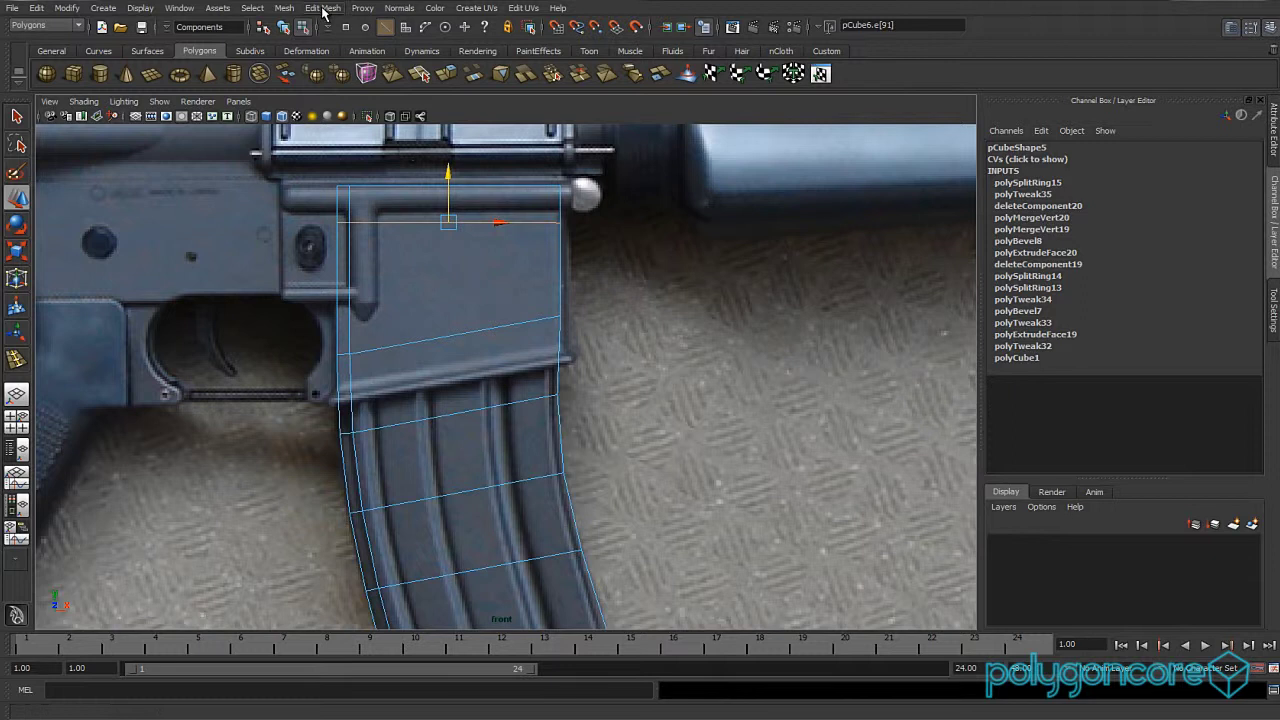
# Insert six lengthwise edge loops along the magazine, bordering the three ribs in the reference image.
pyautogui.click(284, 8)
pyautogui.moveTo(322, 8)
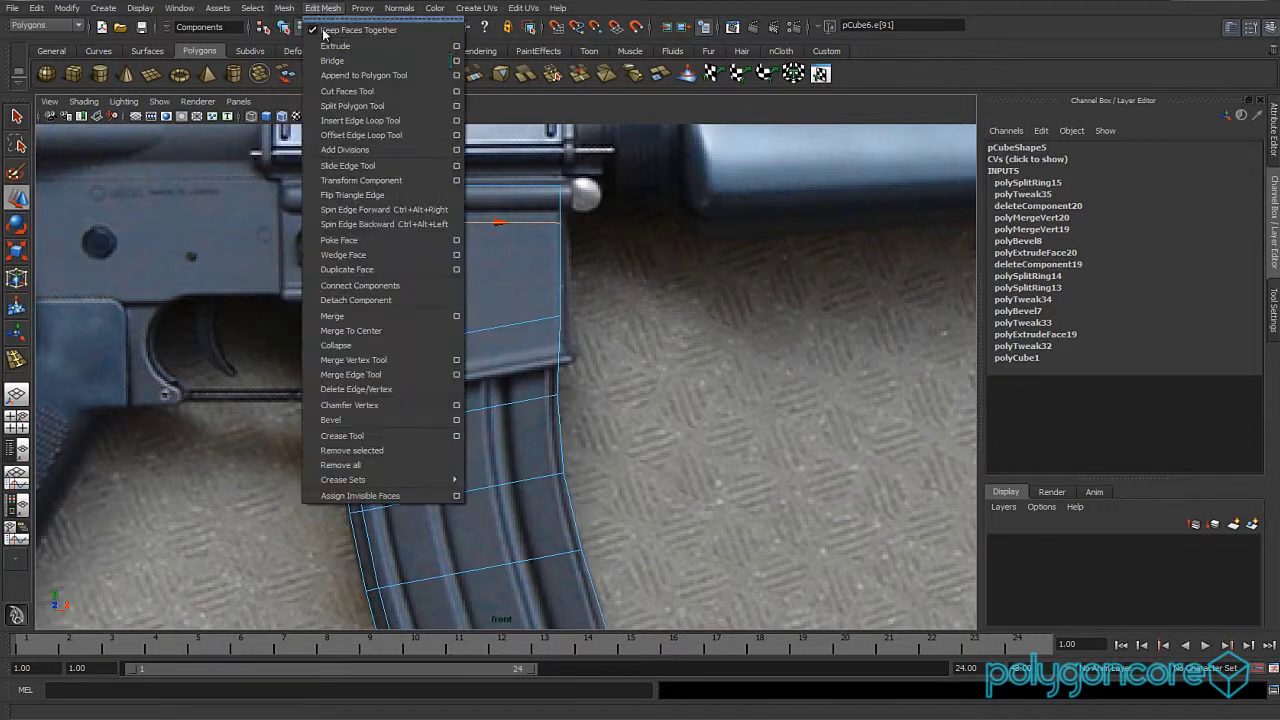
pyautogui.click(350, 121)
pyautogui.keyDown('alt'); pyautogui.moveTo(465, 329); pyautogui.dragTo(446, 160, button='middle'); pyautogui.keyUp('alt')
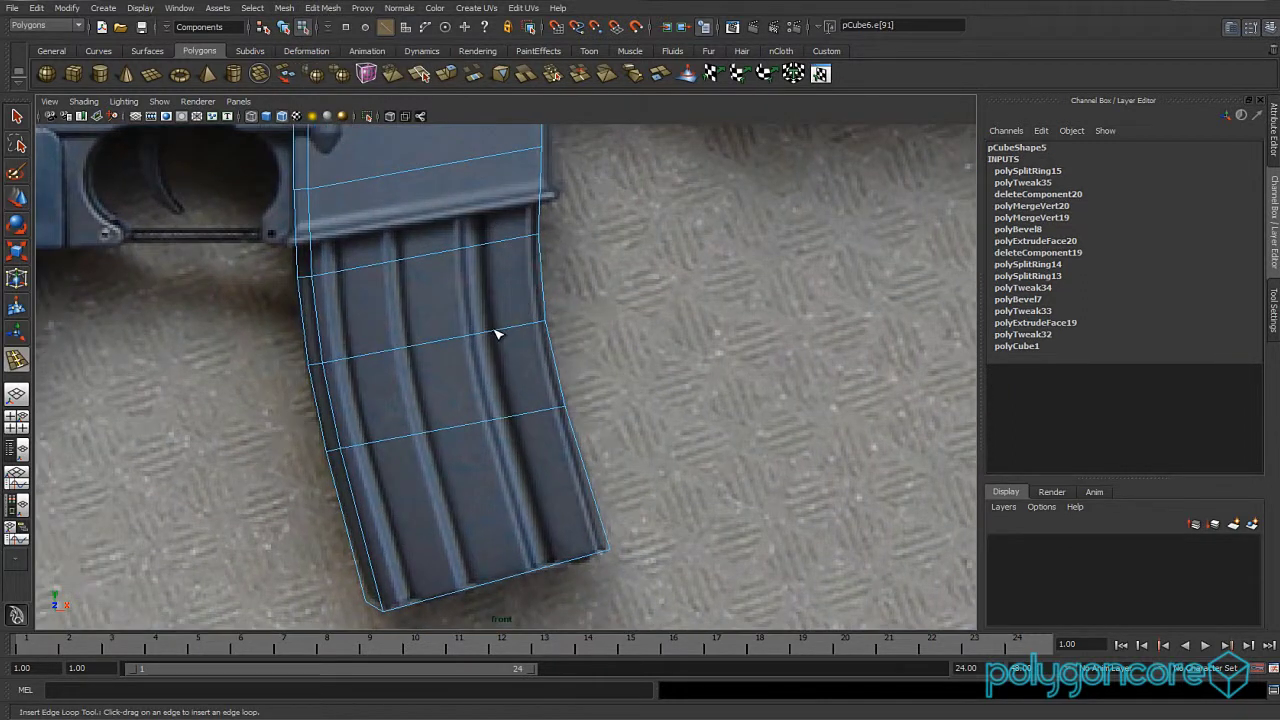
pyautogui.moveTo(496, 334); pyautogui.dragTo(349, 366)
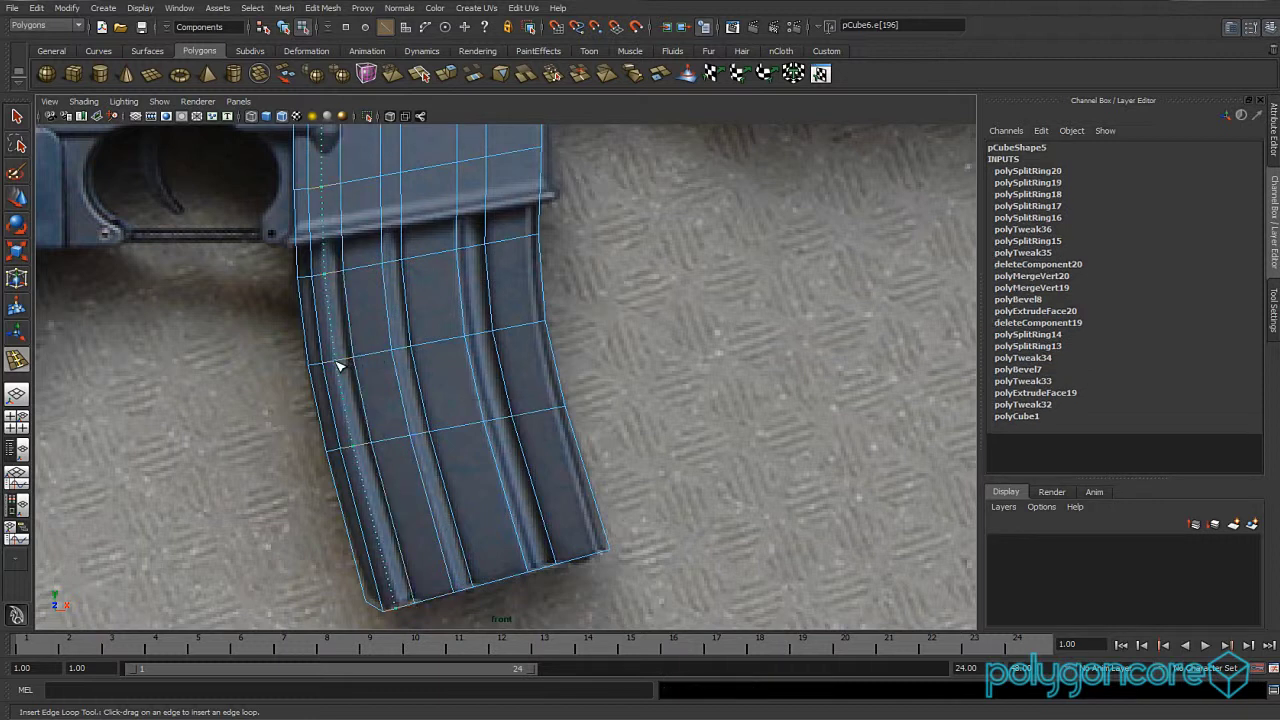
pyautogui.moveTo(336, 361); pyautogui.dragTo(335, 361)
pyautogui.keyDown('alt'); pyautogui.moveTo(431, 289); pyautogui.dragTo(444, 218, button='middle'); pyautogui.keyUp('alt')
# Select the faces of the three narrow rib strips running down the magazine's side.
pyautogui.press('w')
pyautogui.rightClick(476, 291)
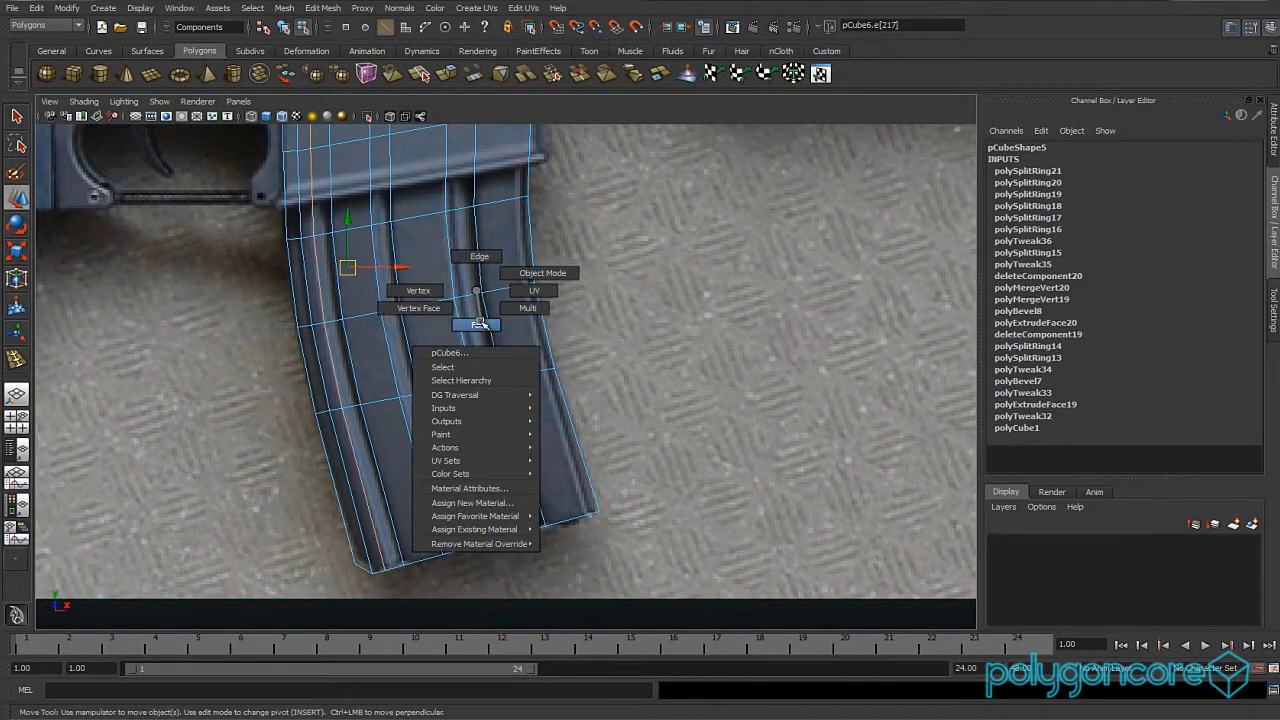
pyautogui.moveTo(480, 322); pyautogui.dragTo(480, 325, button='right')
pyautogui.click(511, 456)
pyautogui.keyDown('shift'); pyautogui.click(431, 457); pyautogui.keyUp('shift')
pyautogui.keyDown('shift'); pyautogui.click(368, 457); pyautogui.keyUp('shift')
pyautogui.keyDown('shift'); pyautogui.click(350, 383); pyautogui.keyUp('shift')
pyautogui.keyDown('shift'); pyautogui.click(398, 364); pyautogui.keyUp('shift')
pyautogui.keyDown('shift'); pyautogui.click(477, 342); pyautogui.keyUp('shift')
pyautogui.keyDown('shift'); pyautogui.click(475, 276); pyautogui.keyUp('shift')
pyautogui.keyDown('shift'); pyautogui.click(389, 277); pyautogui.keyUp('shift')
pyautogui.keyDown('shift'); pyautogui.click(332, 277); pyautogui.keyUp('shift')
pyautogui.keyDown('alt'); pyautogui.moveTo(400, 240); pyautogui.dragTo(403, 445, button='middle'); pyautogui.keyUp('alt')
pyautogui.keyDown('shift'); pyautogui.click(458, 328); pyautogui.keyUp('shift')
pyautogui.keyDown('shift'); pyautogui.click(321, 354); pyautogui.keyUp('shift')
pyautogui.keyDown('shift'); pyautogui.click(326, 294); pyautogui.keyUp('shift')
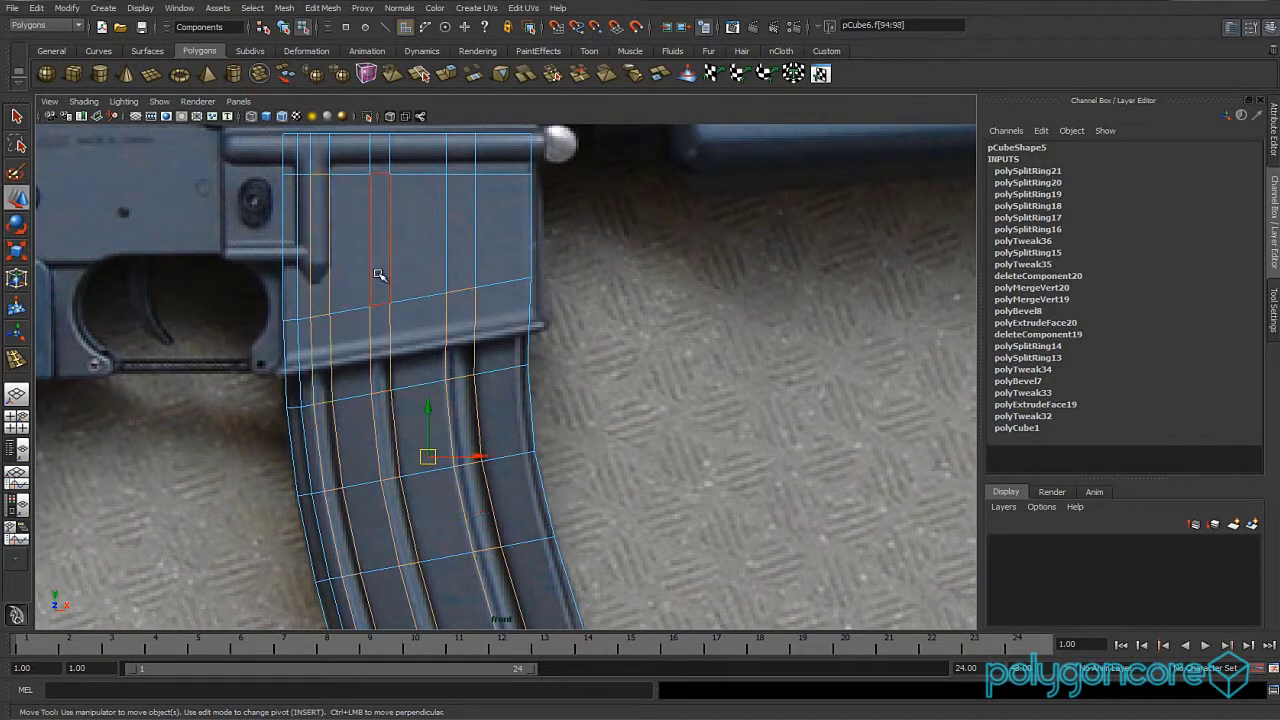
# Extrude the three rib strips inward in the shaded perspective view, with Local Translate Z at -0.042.
pyautogui.scroll(-5, 488, 363)
pyautogui.press('space')
pyautogui.moveTo(488, 361); pyautogui.dragTo(485, 318)
pyautogui.press('5')
pyautogui.scroll(-5, 617, 426)
pyautogui.moveTo(617, 426)
pyautogui.keyDown('alt'); pyautogui.mouseDown()
pyautogui.moveTo(520, 432)
pyautogui.moveTo(551, 437)
pyautogui.moveTo(486, 423)
pyautogui.moveTo(626, 449)
pyautogui.moveTo(578, 398)
pyautogui.moveTo(589, 430)
pyautogui.mouseUp(); pyautogui.keyUp('alt')
pyautogui.click(481, 345)
pyautogui.keyDown('shift'); pyautogui.rightClick(481, 351); pyautogui.keyUp('shift')
pyautogui.click(484, 386)
pyautogui.keyDown('alt'); pyautogui.moveTo(486, 380); pyautogui.dragTo(440, 340); pyautogui.keyUp('alt')
pyautogui.keyDown('alt'); pyautogui.moveTo(485, 390); pyautogui.dragTo(646, 477); pyautogui.keyUp('alt')
pyautogui.click(505, 372)
pyautogui.keyDown('alt'); pyautogui.moveTo(646, 477); pyautogui.dragTo(589, 311, button='middle'); pyautogui.keyUp('alt')
pyautogui.keyDown('alt'); pyautogui.moveTo(589, 311); pyautogui.dragTo(615, 335, button='right'); pyautogui.keyUp('alt')
pyautogui.hotkey('ctrl', 'z')
pyautogui.moveTo(628, 412); pyautogui.dragTo(532, 334)
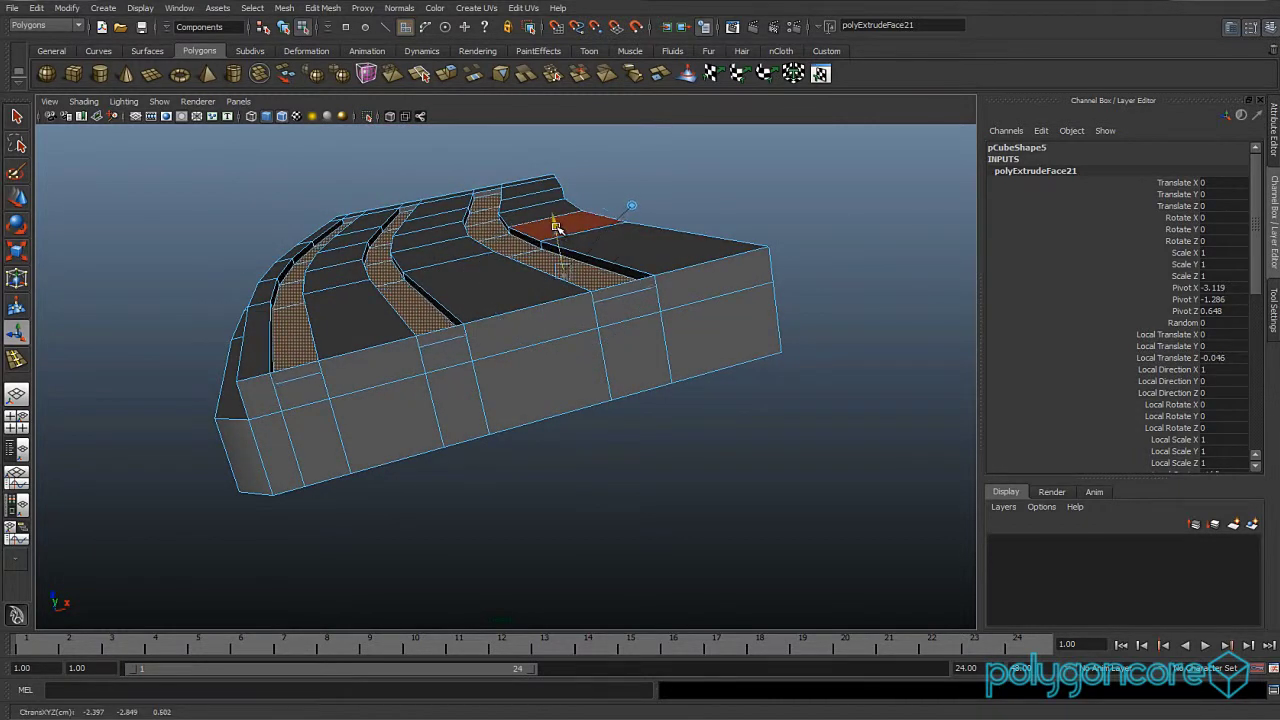
pyautogui.click(545, 268)
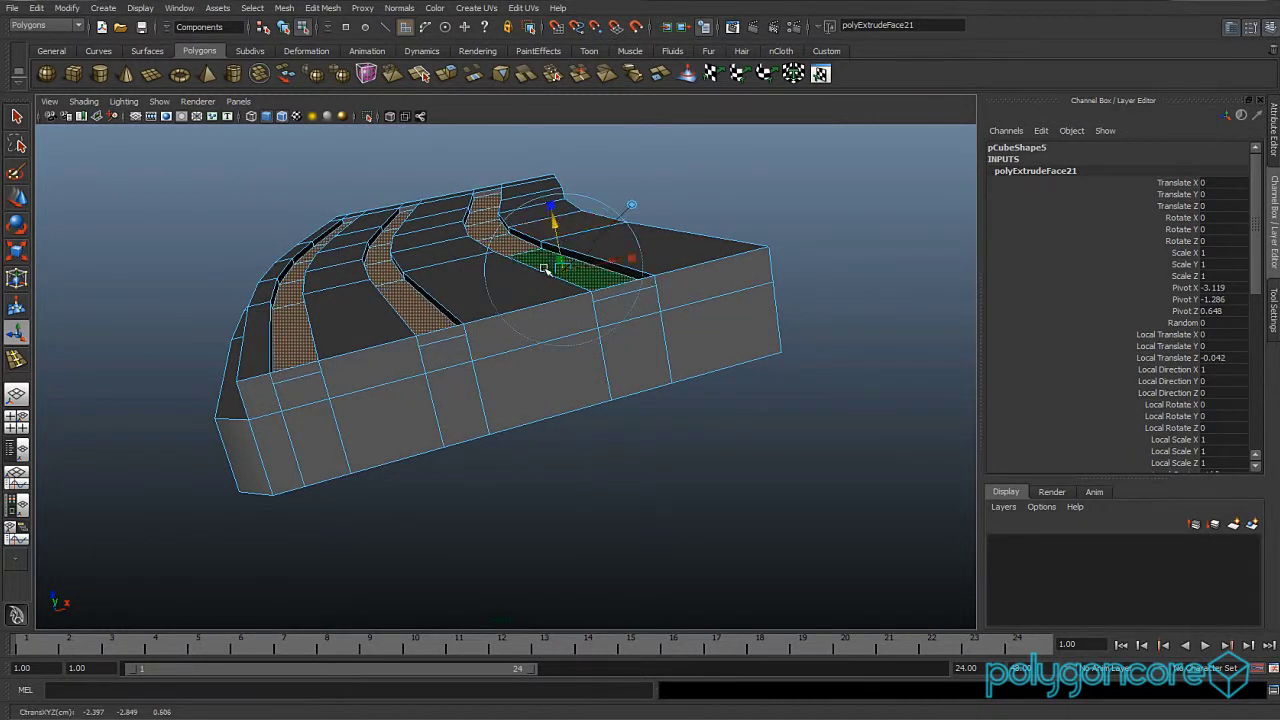
# Delete the three faces on the magazine's bottom end directly beneath the recessed rib strips, leaving three openings.
pyautogui.click(296, 375)
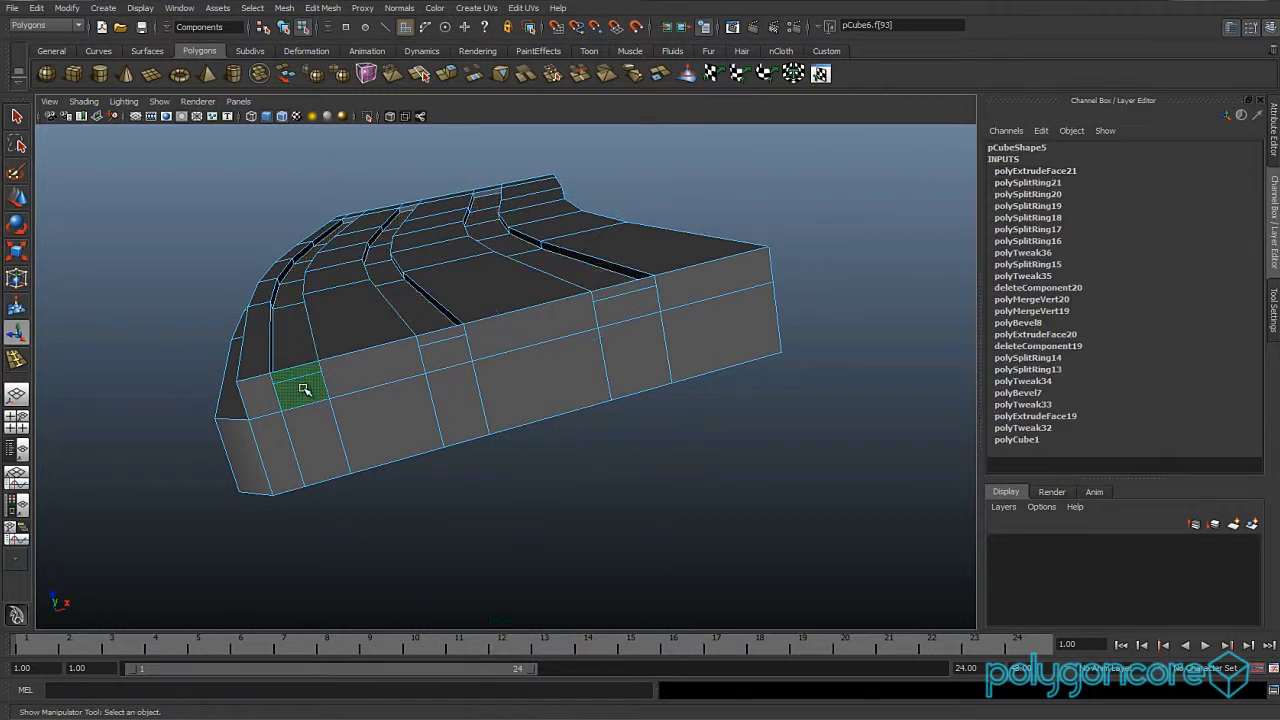
pyautogui.press('Delete')
pyautogui.click(297, 374)
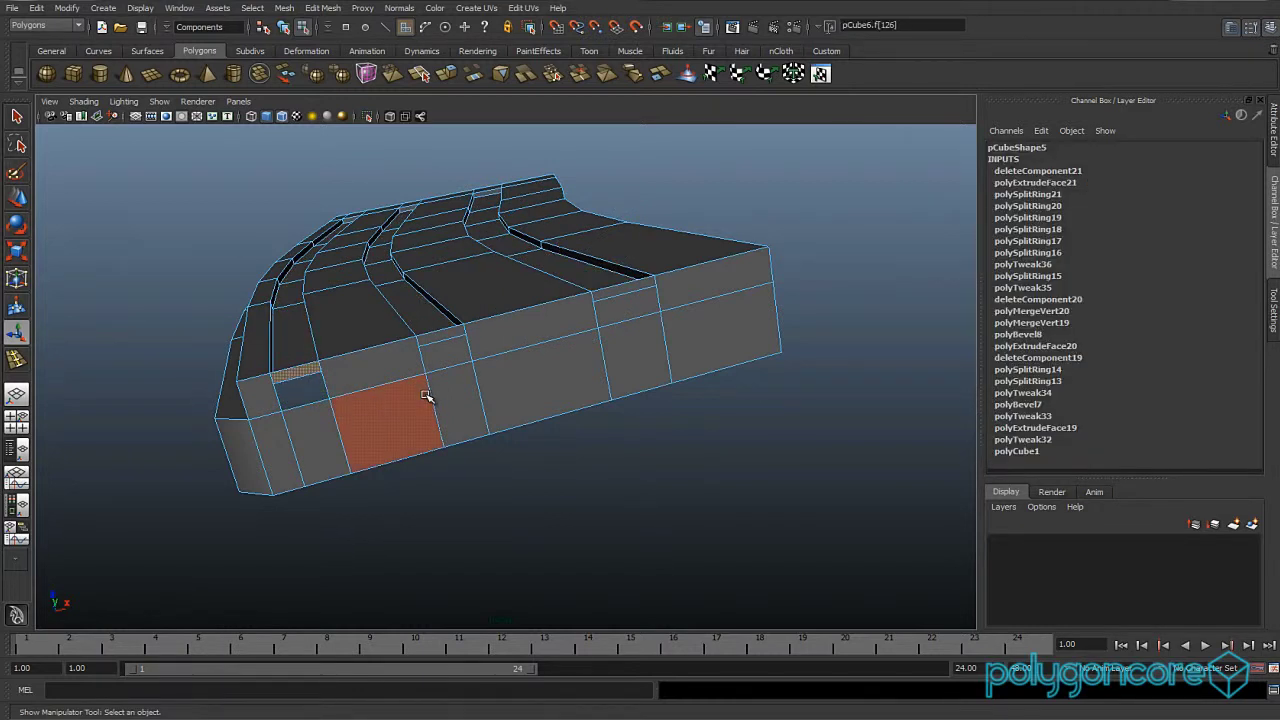
pyautogui.click(448, 355)
pyautogui.press('Delete')
pyautogui.click(641, 310)
pyautogui.press('Delete')
# Select the floor faces of the widest rib strip and move them deeper into the magazine.
pyautogui.click(548, 262)
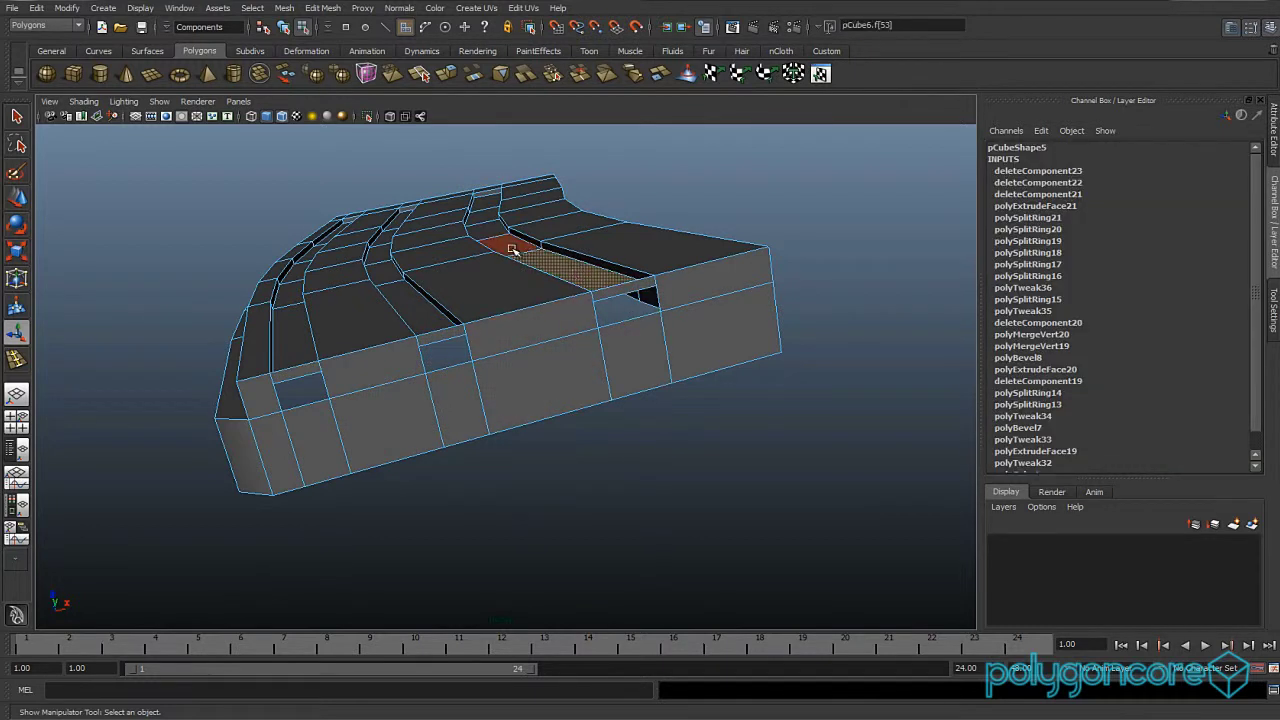
pyautogui.keyDown('shift'); pyautogui.click(512, 249); pyautogui.keyUp('shift')
pyautogui.keyDown('shift'); pyautogui.click(482, 203); pyautogui.keyUp('shift')
pyautogui.keyDown('shift'); pyautogui.click(485, 195); pyautogui.keyUp('shift')
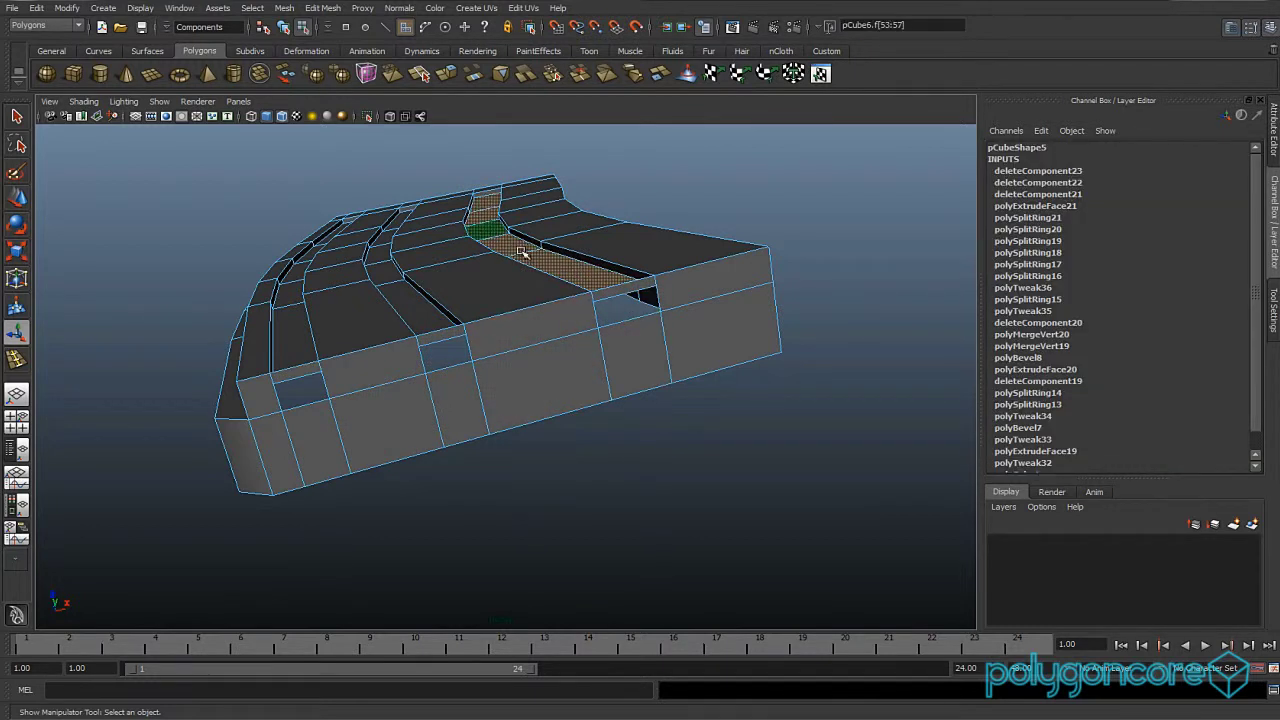
pyautogui.press('w')
pyautogui.keyDown('alt'); pyautogui.moveTo(514, 272); pyautogui.dragTo(529, 297); pyautogui.keyUp('alt')
pyautogui.moveTo(520, 226); pyautogui.dragTo(510, 185)
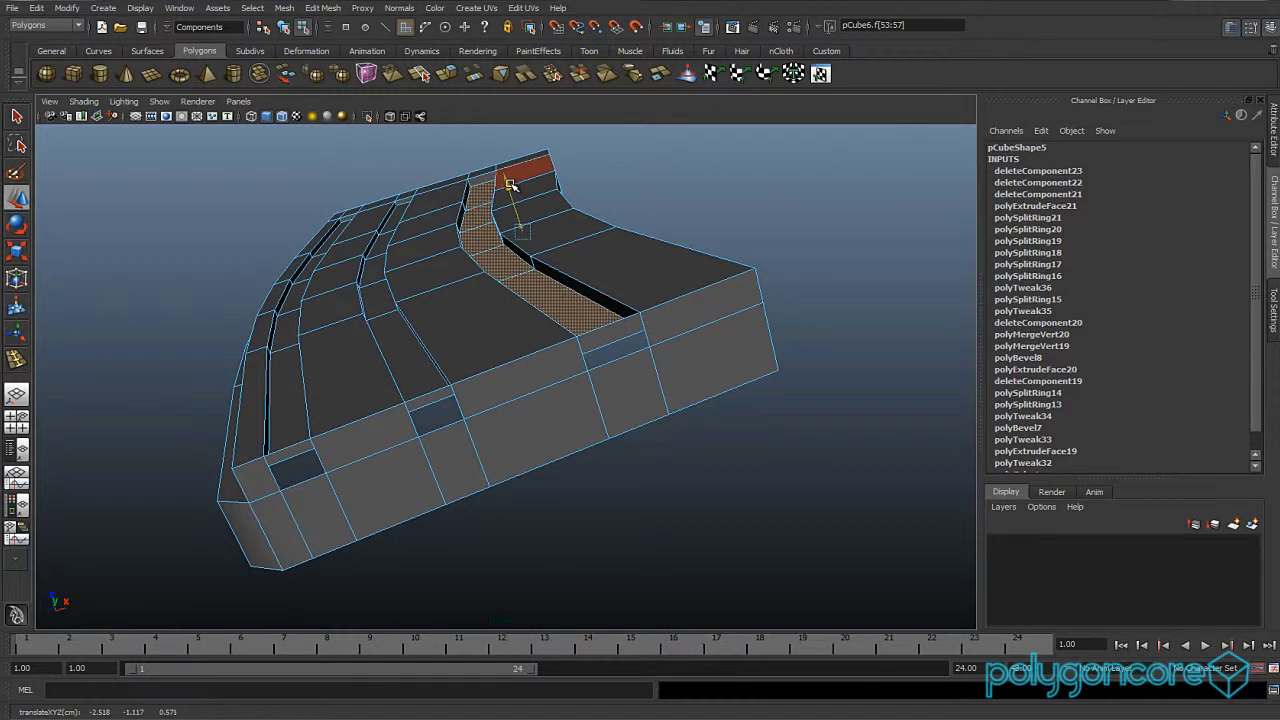
pyautogui.keyDown('alt'); pyautogui.moveTo(406, 420); pyautogui.dragTo(499, 426); pyautogui.keyUp('alt')
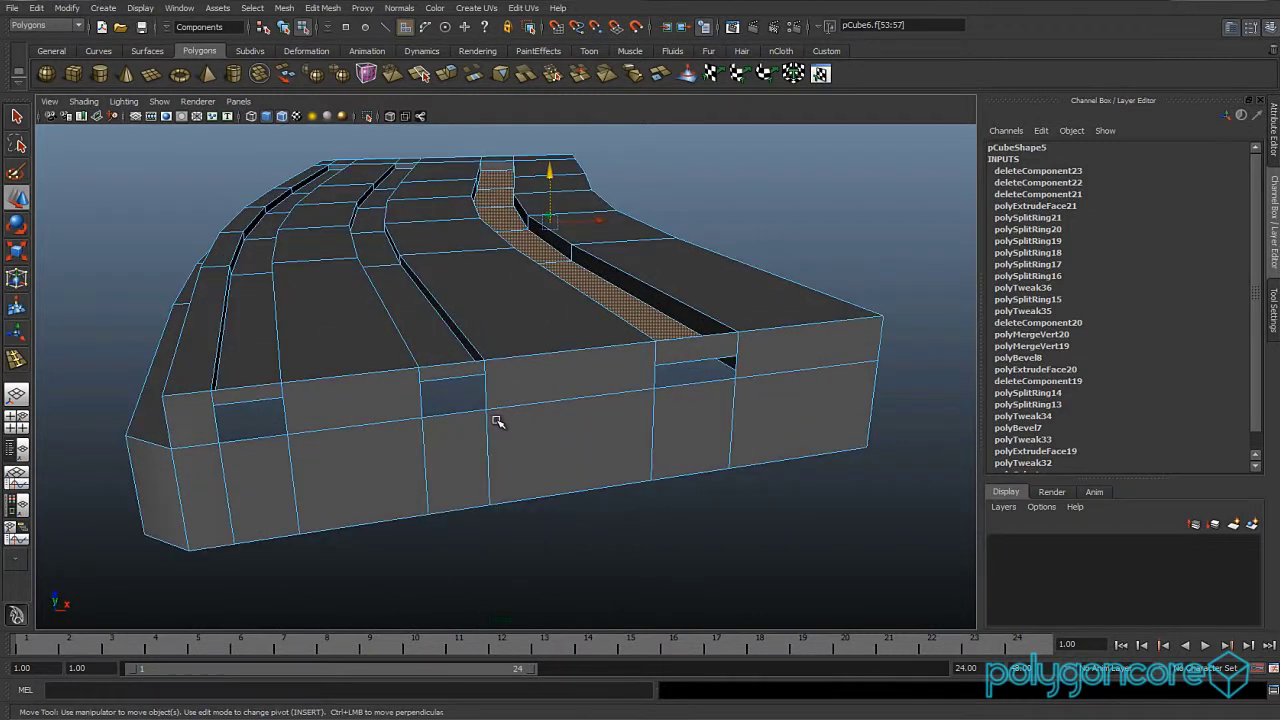
# Split the bottom-end faces between the three openings with the Split Polygon Tool, connecting the openings' upper corners.
pyautogui.scroll(3, 498, 422)
pyautogui.click(322, 7)
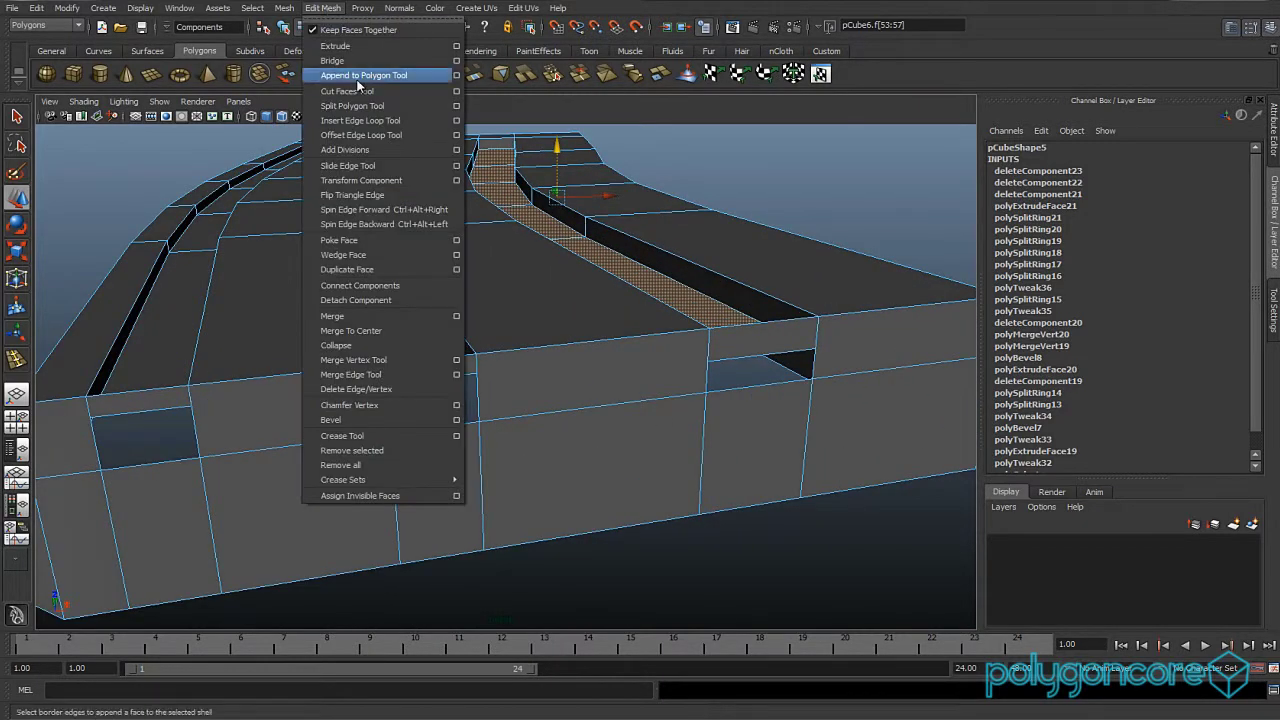
pyautogui.click(352, 105)
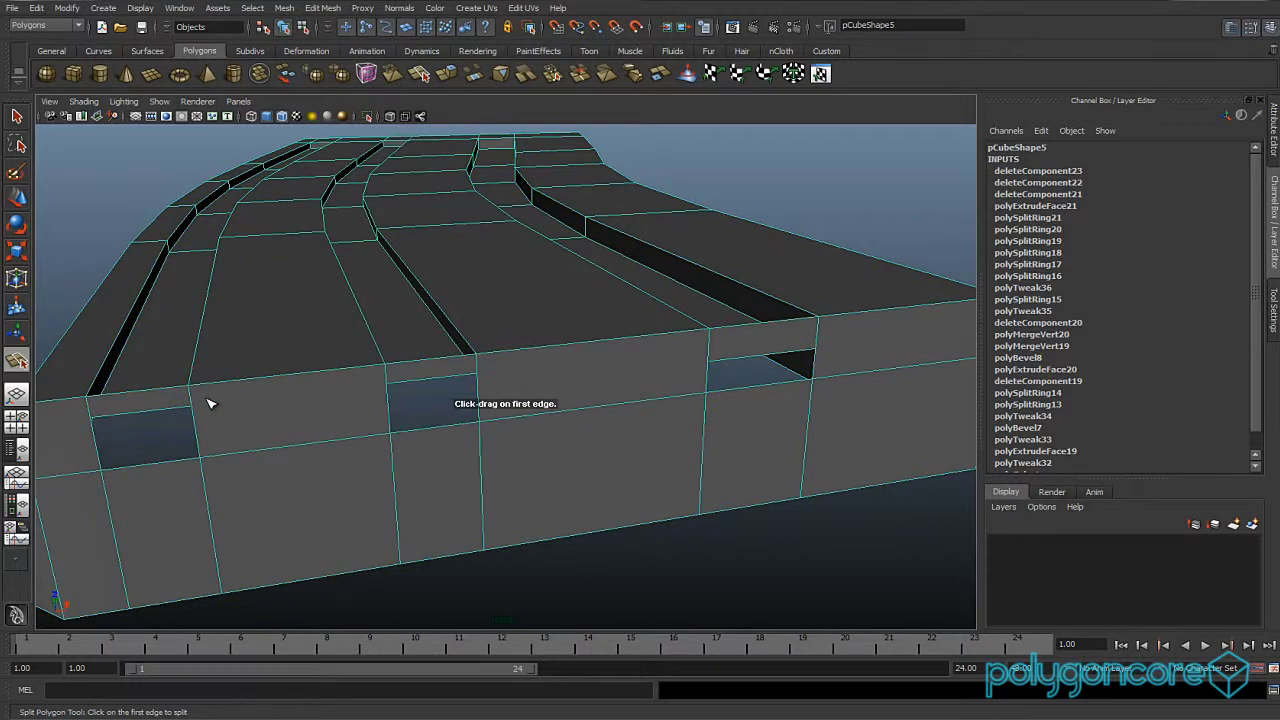
pyautogui.moveTo(197, 409); pyautogui.dragTo(220, 407)
pyautogui.moveTo(393, 386); pyautogui.dragTo(367, 406)
pyautogui.hotkey('ctrl', 'z')
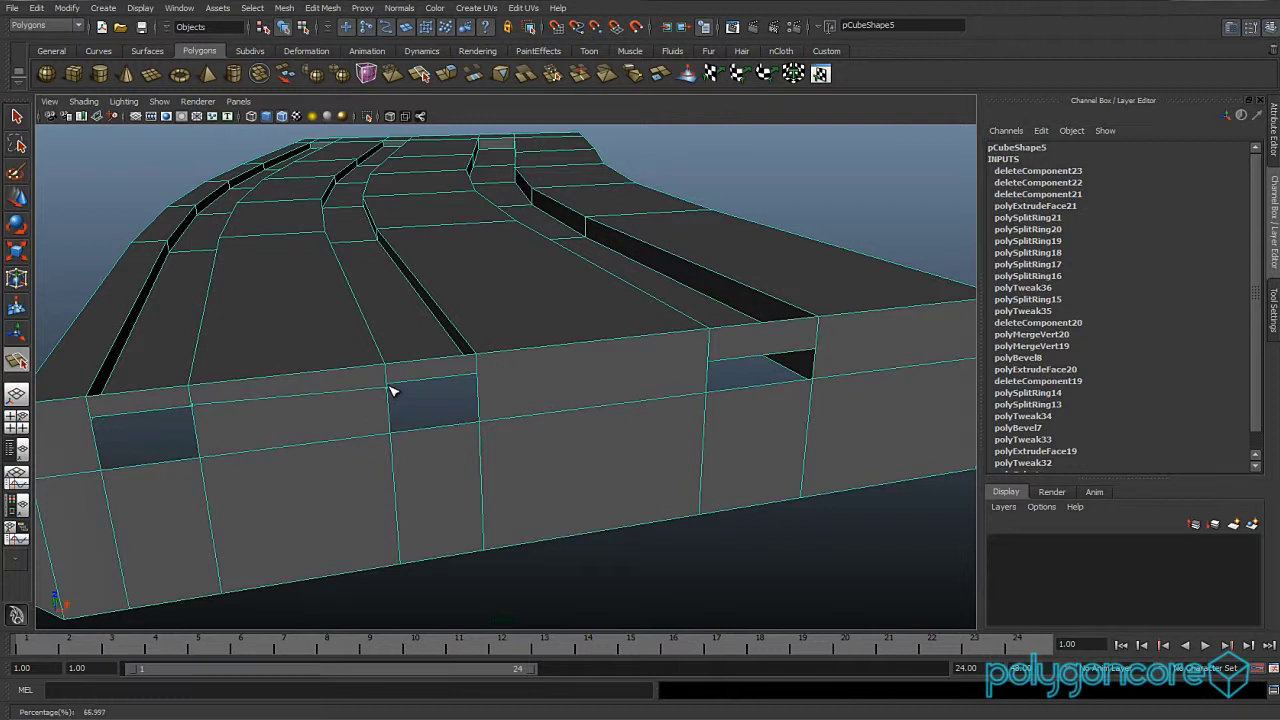
pyautogui.press('Return')
pyautogui.click(480, 375)
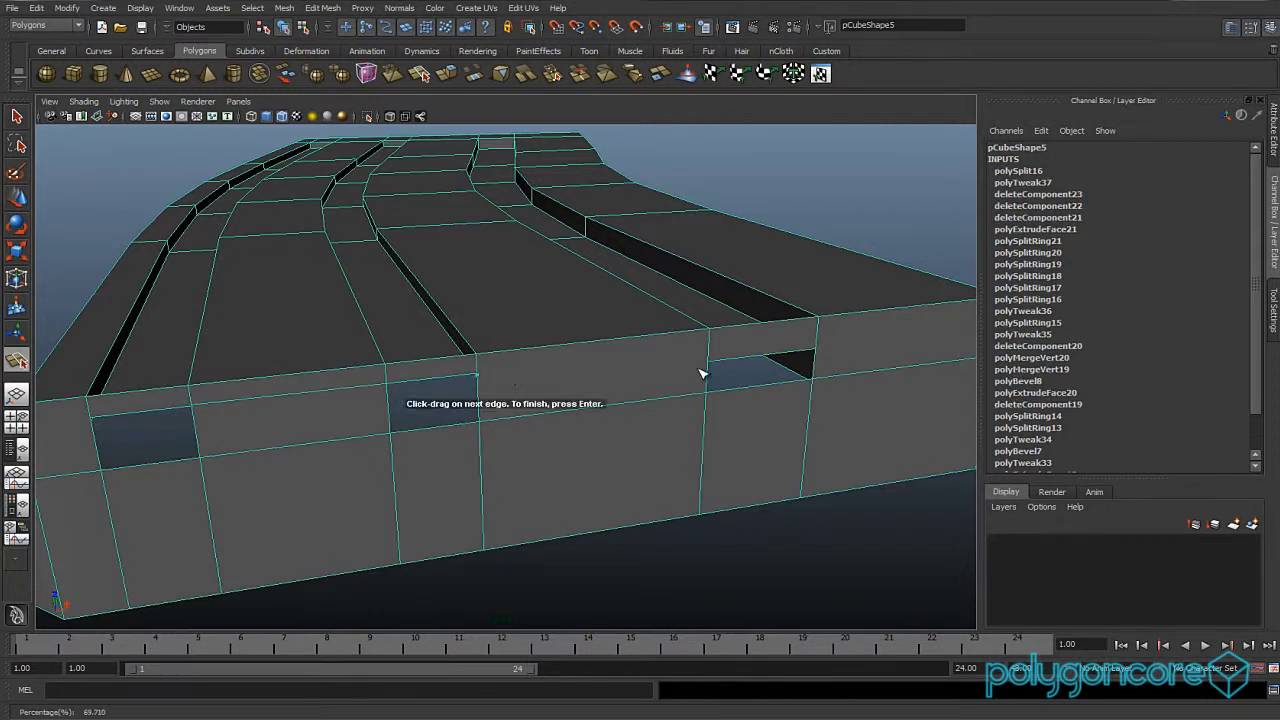
pyautogui.moveTo(718, 366); pyautogui.dragTo(603, 440)
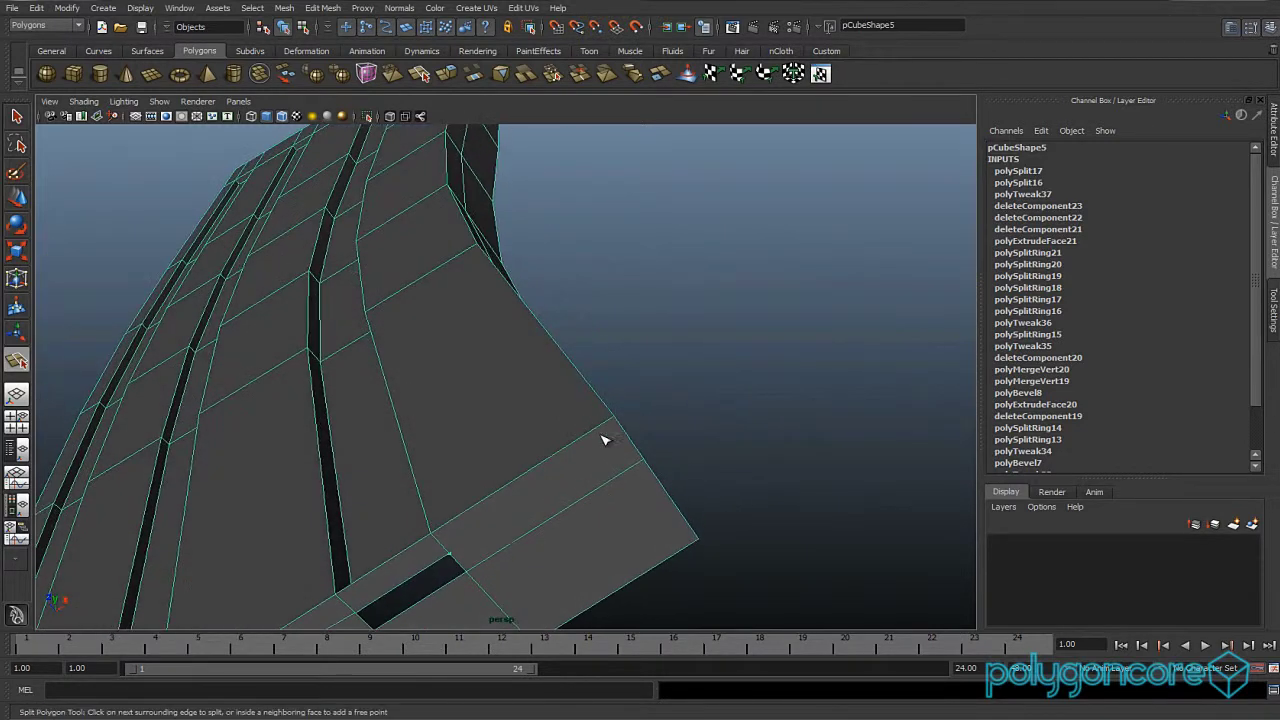
# Split the end face from the widest rib opening's upper corner to the magazine's adjacent outer corner.
pyautogui.click(617, 420)
pyautogui.press('Return')
pyautogui.keyDown('alt'); pyautogui.moveTo(444, 447); pyautogui.dragTo(458, 428); pyautogui.keyUp('alt')
pyautogui.click(473, 487)
pyautogui.moveTo(481, 485); pyautogui.dragTo(468, 490)
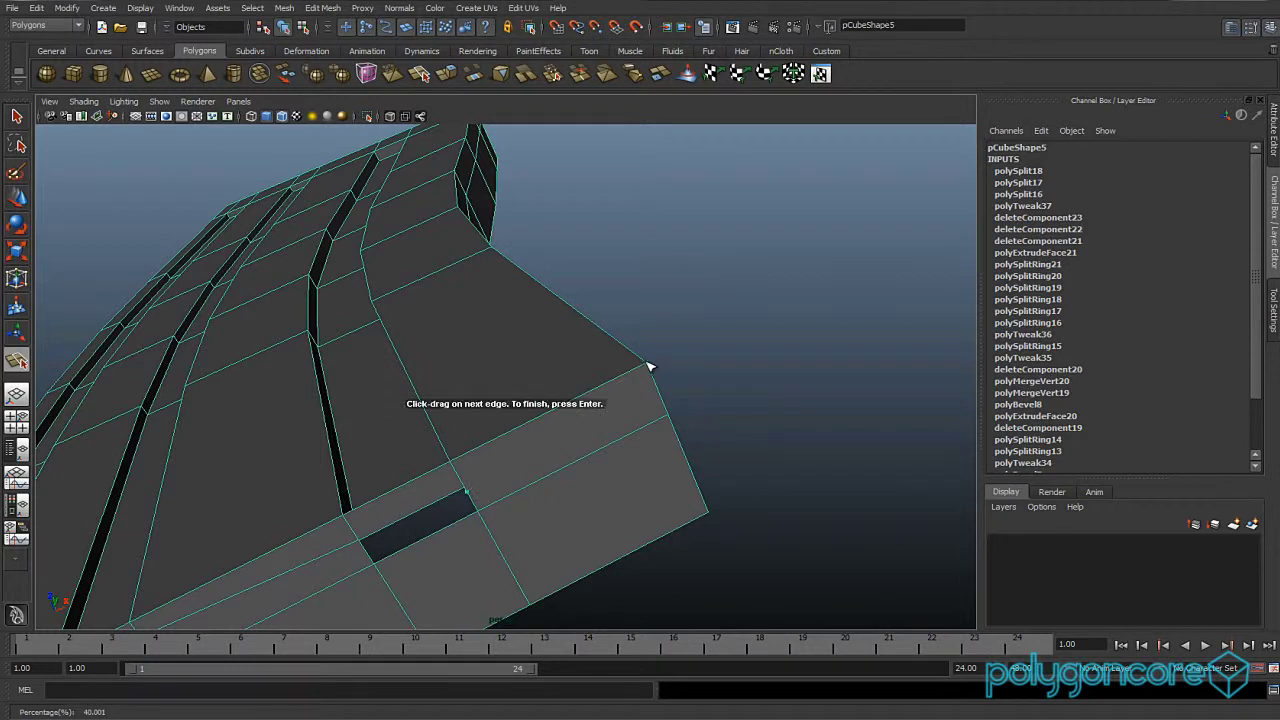
pyautogui.press('Return')
# Split the end face on the spine side from the outer edge to the narrowest rib opening's upper corner.
pyautogui.keyDown('alt'); pyautogui.moveTo(468, 442); pyautogui.dragTo(385, 399); pyautogui.keyUp('alt')
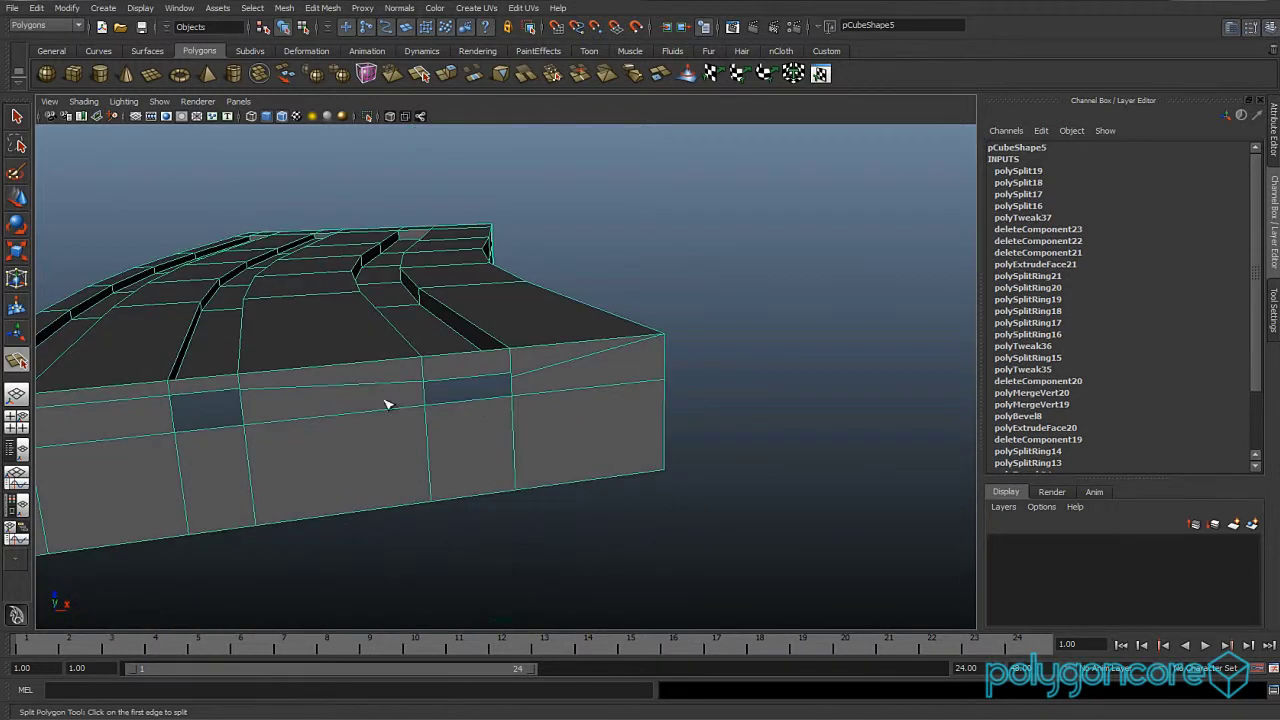
pyautogui.keyDown('alt'); pyautogui.moveTo(385, 399); pyautogui.dragTo(593, 381, button='middle'); pyautogui.keyUp('alt')
pyautogui.keyDown('alt'); pyautogui.moveTo(595, 385); pyautogui.dragTo(524, 344); pyautogui.keyUp('alt')
pyautogui.moveTo(272, 386); pyautogui.dragTo(280, 389)
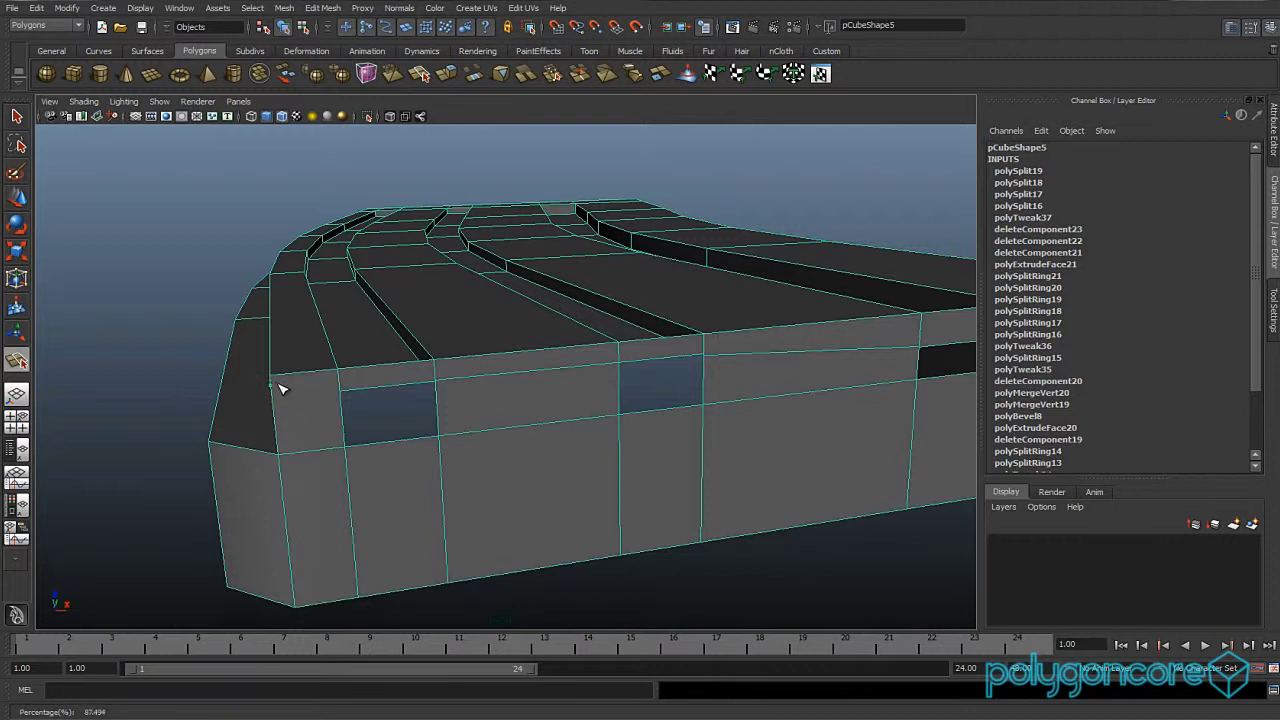
pyautogui.click(346, 391)
pyautogui.press('Return')
# Merge the overlapping vertices at the upper corners of the two openings nearest the spine.
pyautogui.press('w')
pyautogui.moveTo(344, 385); pyautogui.dragTo(276, 384, button='right')
pyautogui.moveTo(297, 403); pyautogui.dragTo(362, 385)
pyautogui.keyDown('shift'); pyautogui.moveTo(366, 394); pyautogui.dragTo(373, 347, button='right'); pyautogui.keyUp('shift')
pyautogui.click(419, 397)
pyautogui.keyDown('alt'); pyautogui.moveTo(419, 397); pyautogui.dragTo(361, 430); pyautogui.keyUp('alt')
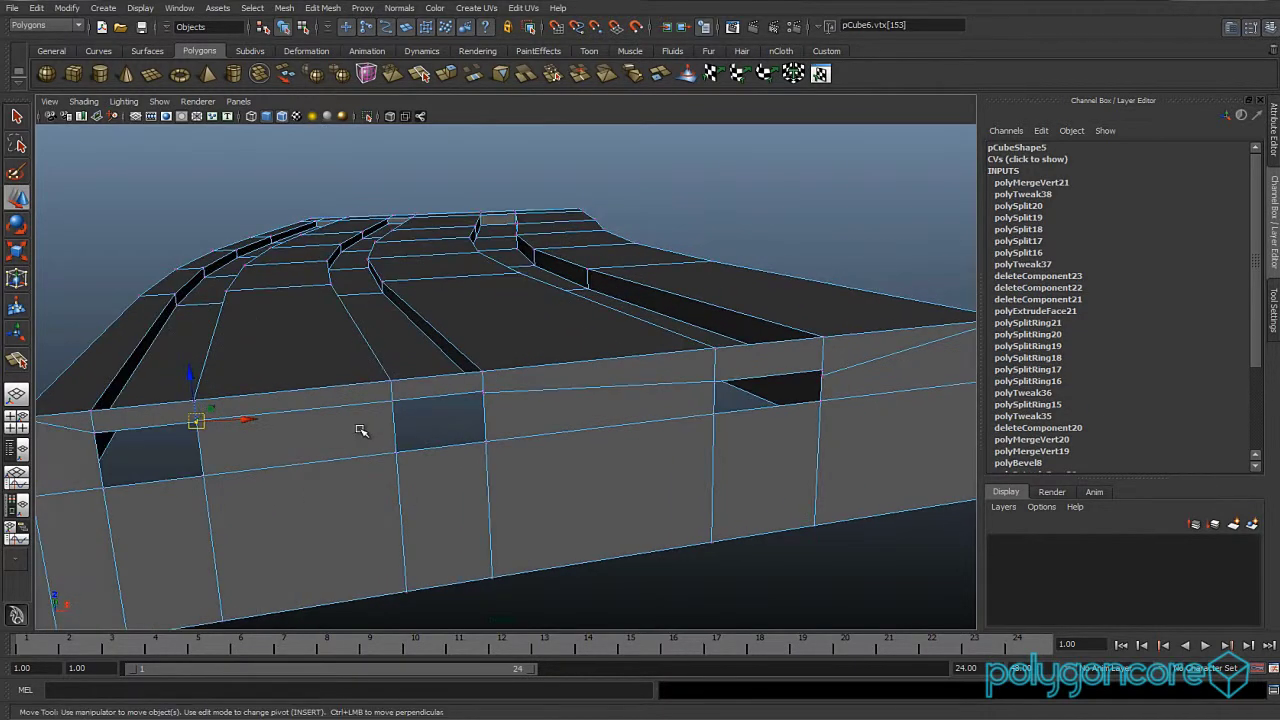
pyautogui.press('g')
pyautogui.press('g')
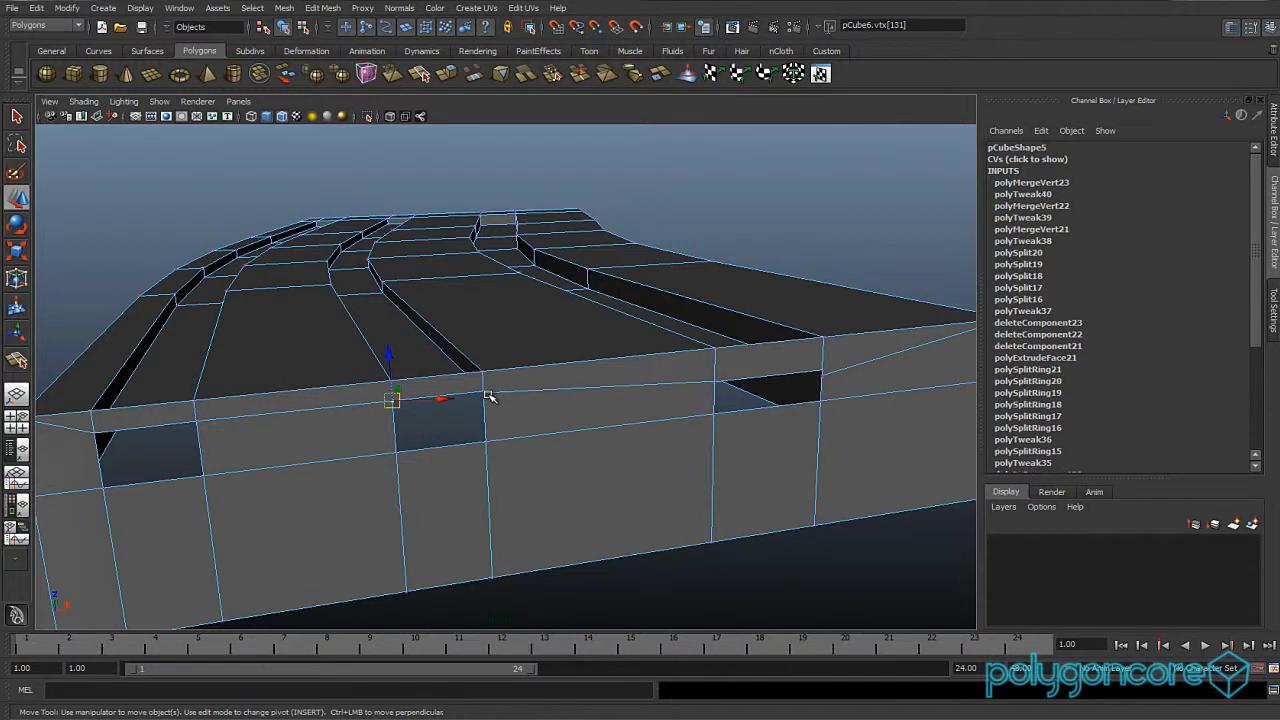
pyautogui.press('g')
pyautogui.press('g')
# Merge the overlapping vertices at both upper corners of the widest rib's opening.
pyautogui.moveTo(705, 389); pyautogui.dragTo(657, 459)
pyautogui.hotkey('ctrl', 'z')
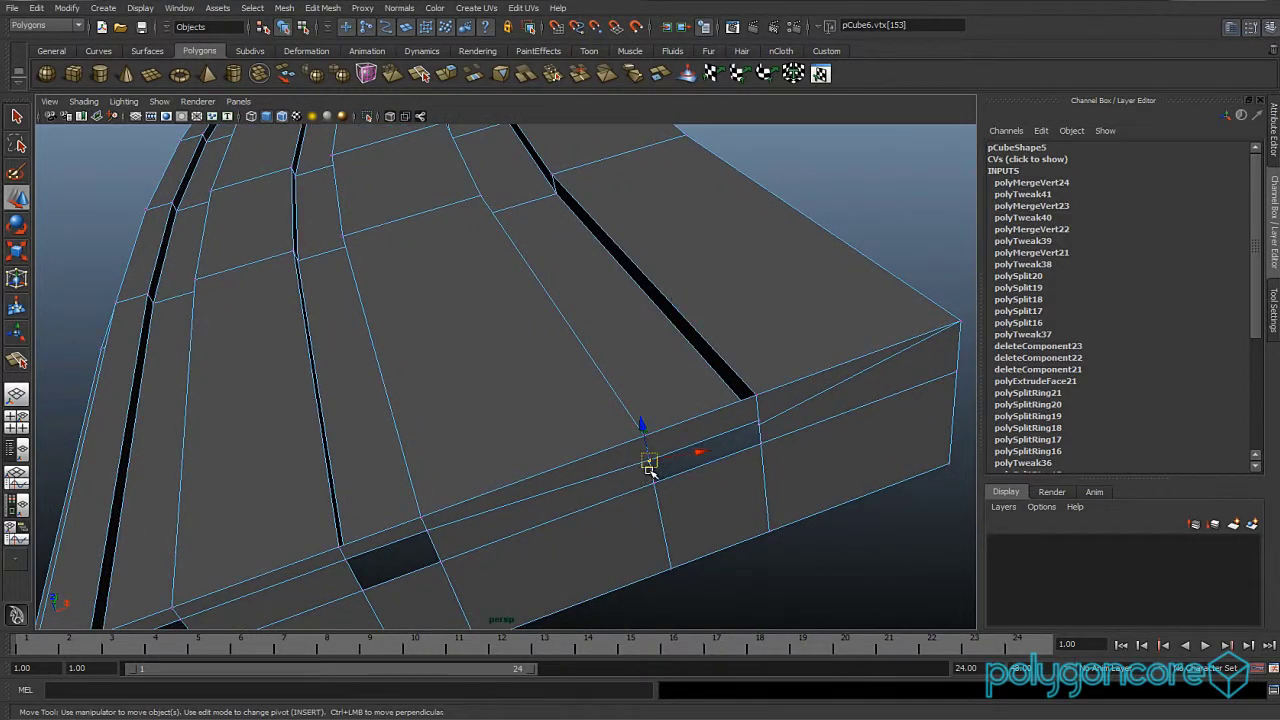
pyautogui.press('g')
pyautogui.moveTo(753, 432); pyautogui.dragTo(753, 432)
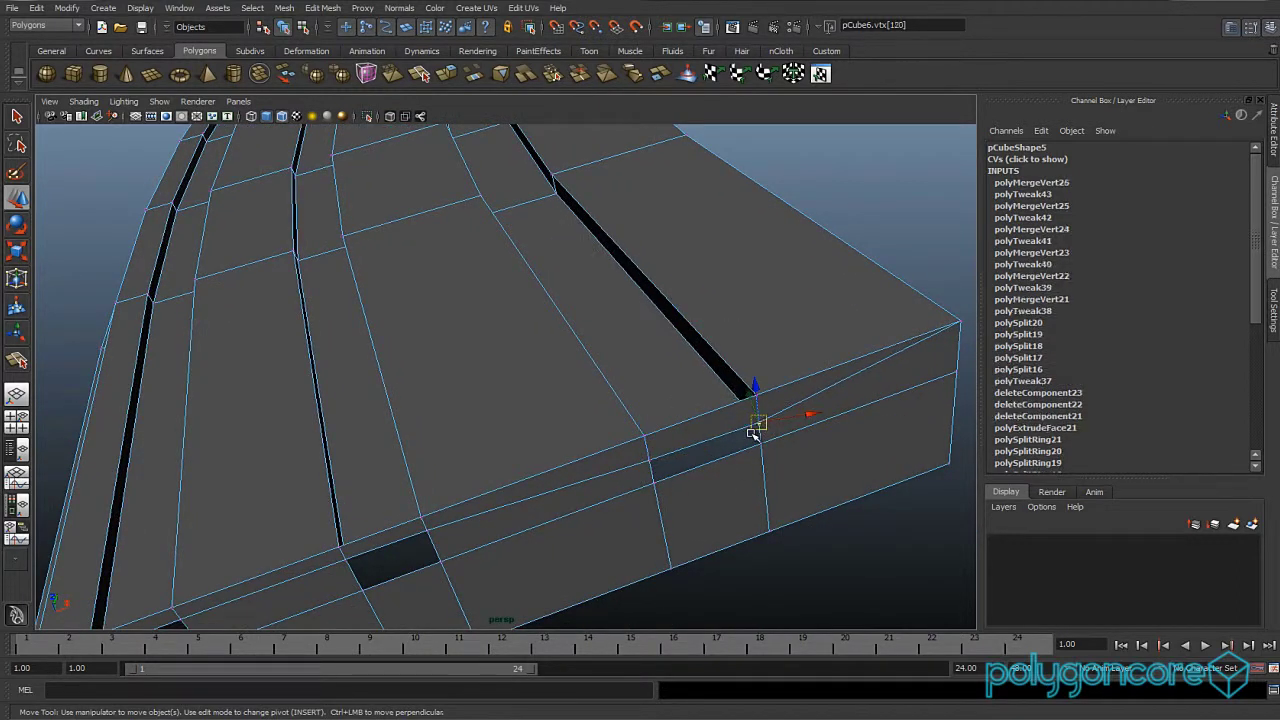
# Delete the three narrow faces closing off the lower ends of the rib recesses.
pyautogui.keyDown('alt'); pyautogui.moveTo(665, 472); pyautogui.dragTo(724, 469); pyautogui.keyUp('alt')
pyautogui.moveTo(742, 465); pyautogui.dragTo(743, 497, button='right')
pyautogui.click(730, 463)
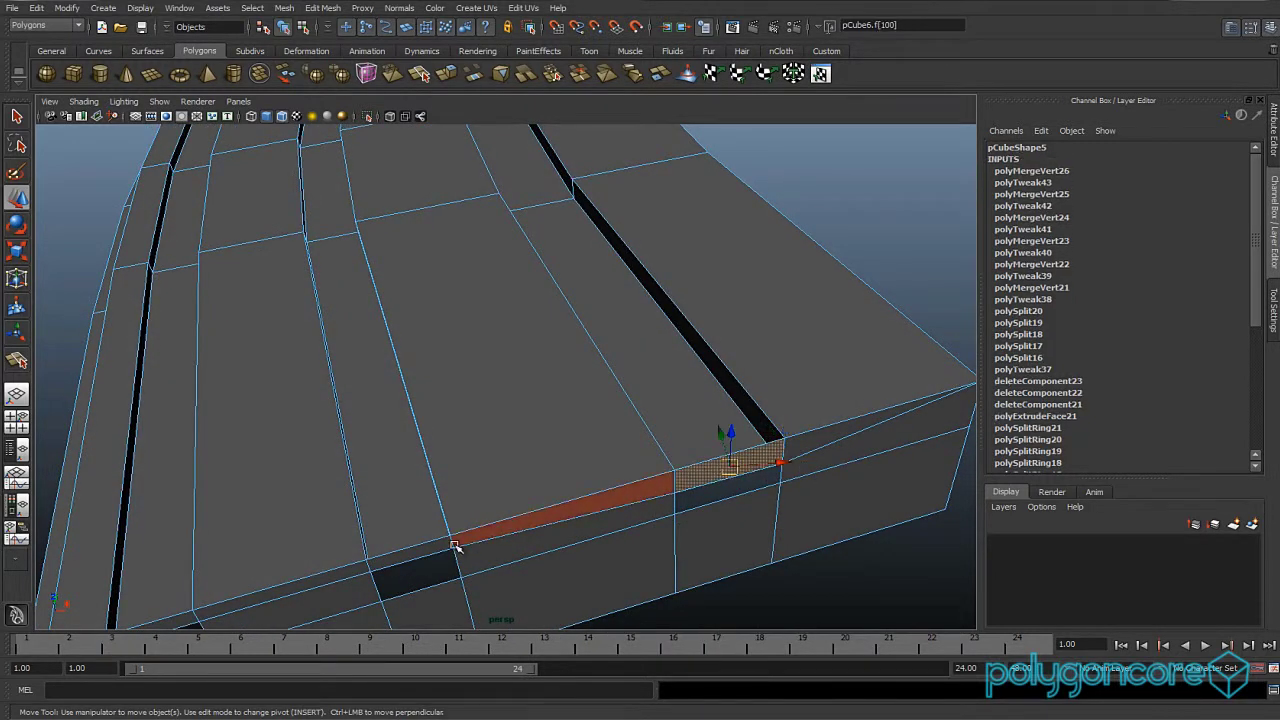
pyautogui.keyDown('shift'); pyautogui.click(417, 552); pyautogui.keyUp('shift')
pyautogui.keyDown('alt'); pyautogui.moveTo(417, 552); pyautogui.dragTo(587, 431, button='middle'); pyautogui.keyUp('alt')
pyautogui.keyDown('shift'); pyautogui.click(360, 501); pyautogui.keyUp('shift')
pyautogui.press('Delete')
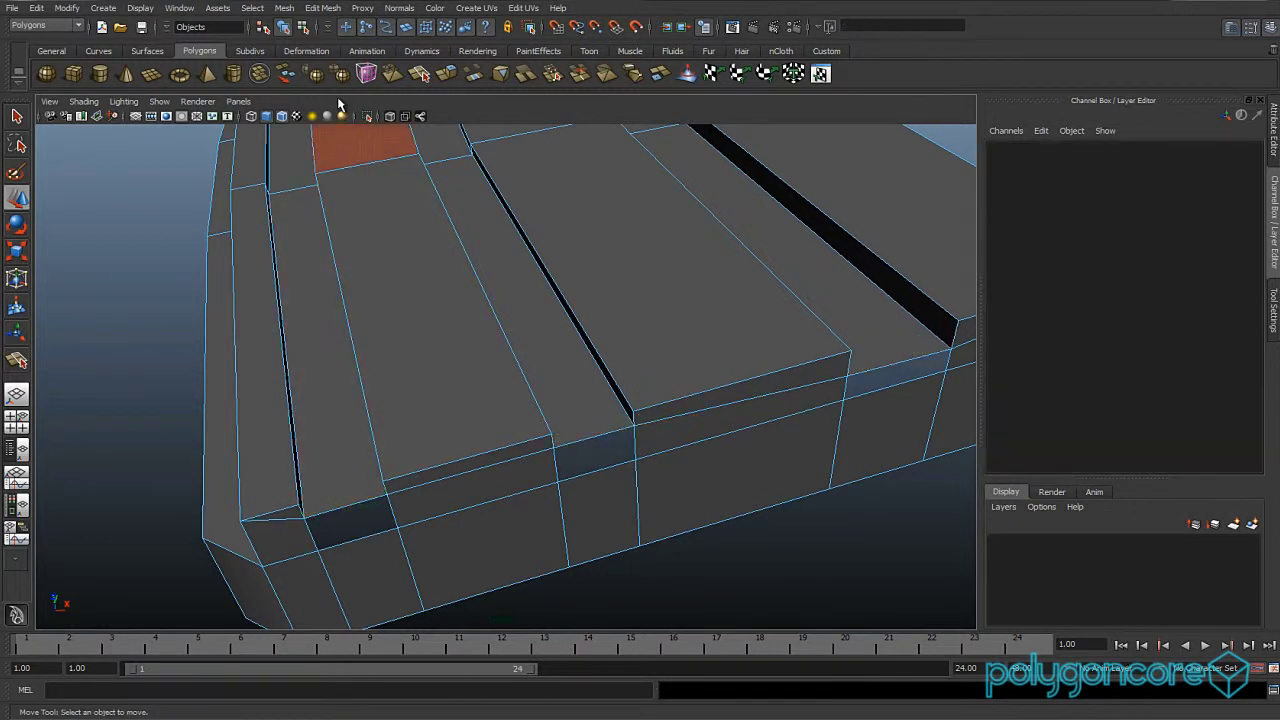
# Fill the three openings in the magazine's bottom end using the Append to Polygon Tool.
pyautogui.click(322, 7)
pyautogui.click(353, 77)
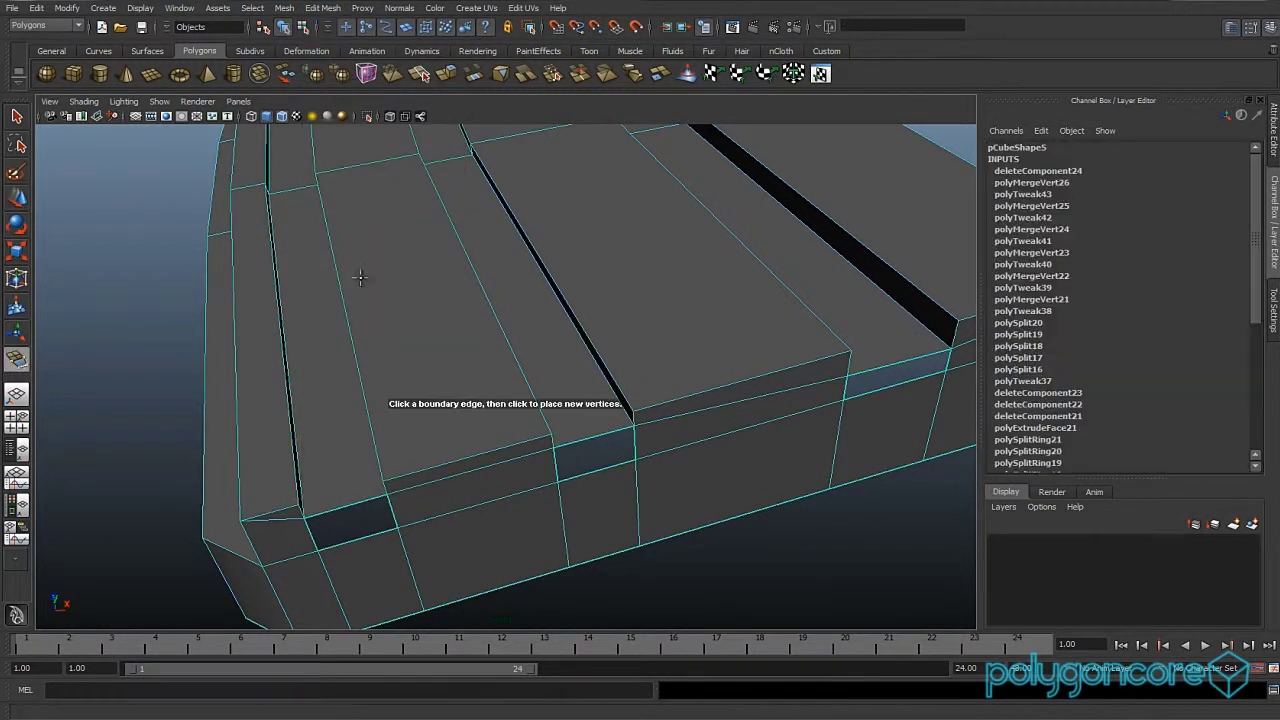
pyautogui.click(314, 540)
pyautogui.click(393, 517)
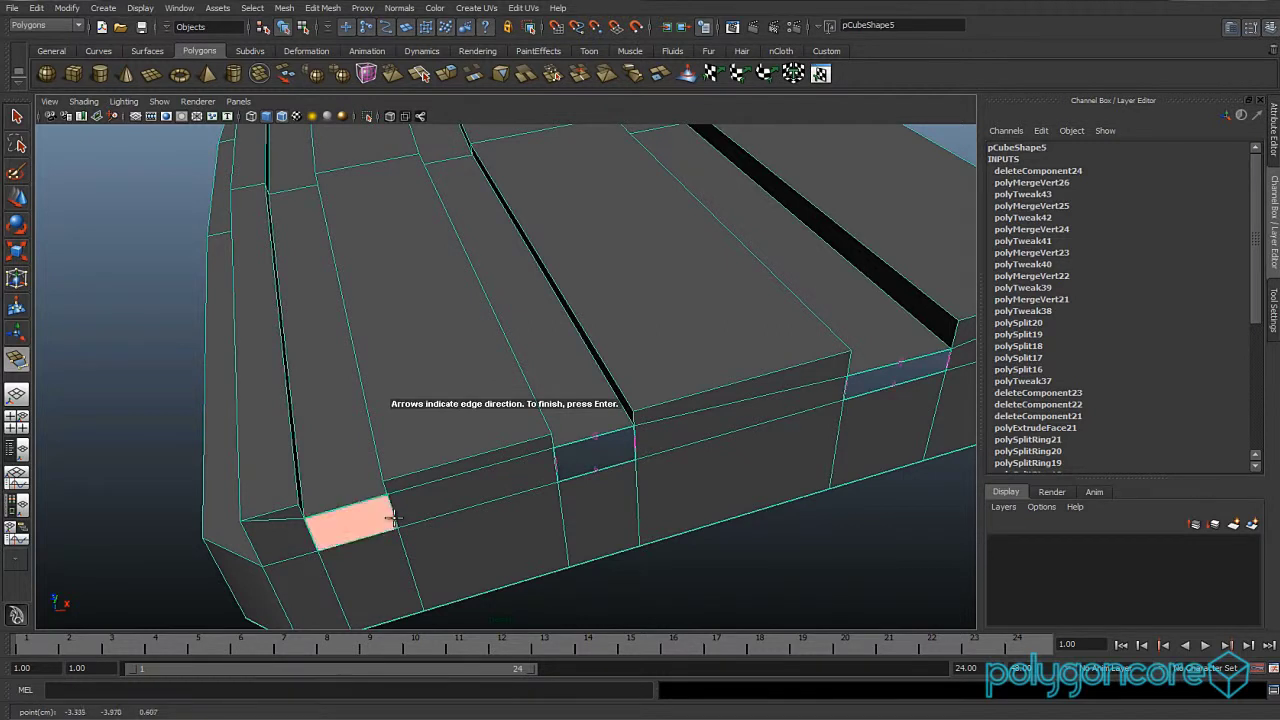
pyautogui.press('Return')
pyautogui.click(603, 470)
pyautogui.click(602, 432)
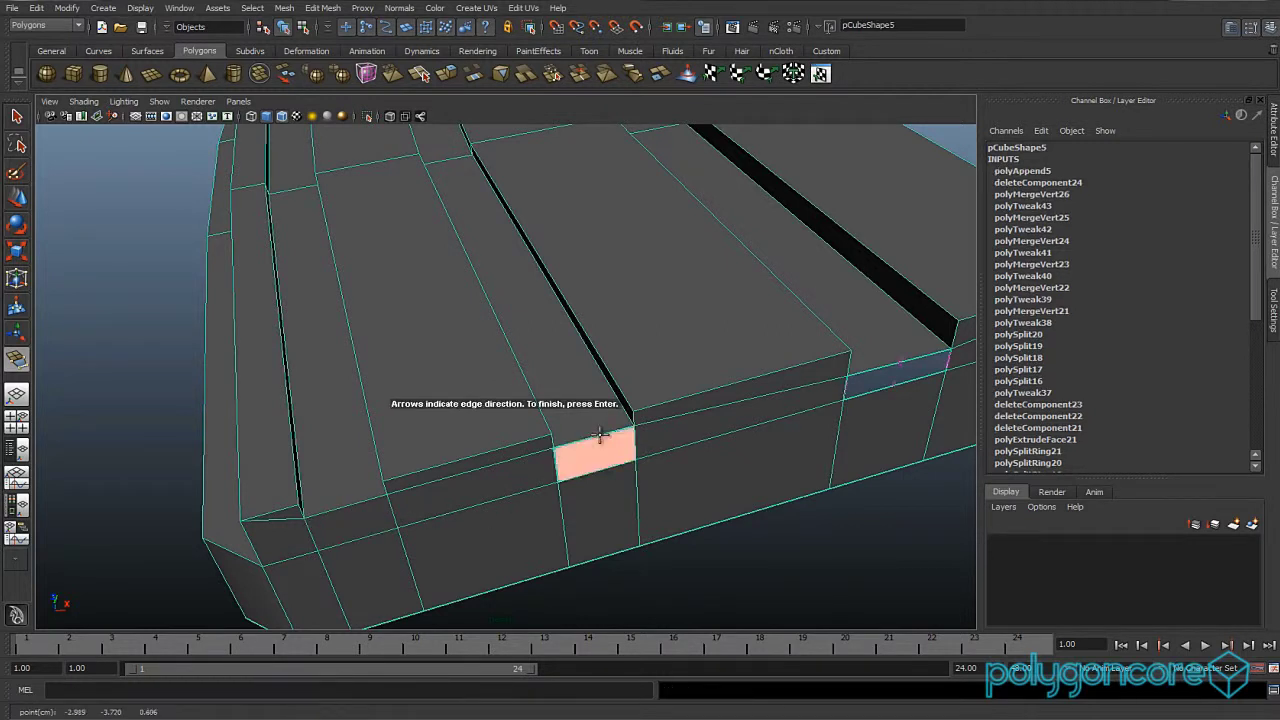
pyautogui.press('Return')
pyautogui.click(899, 386)
pyautogui.click(898, 367)
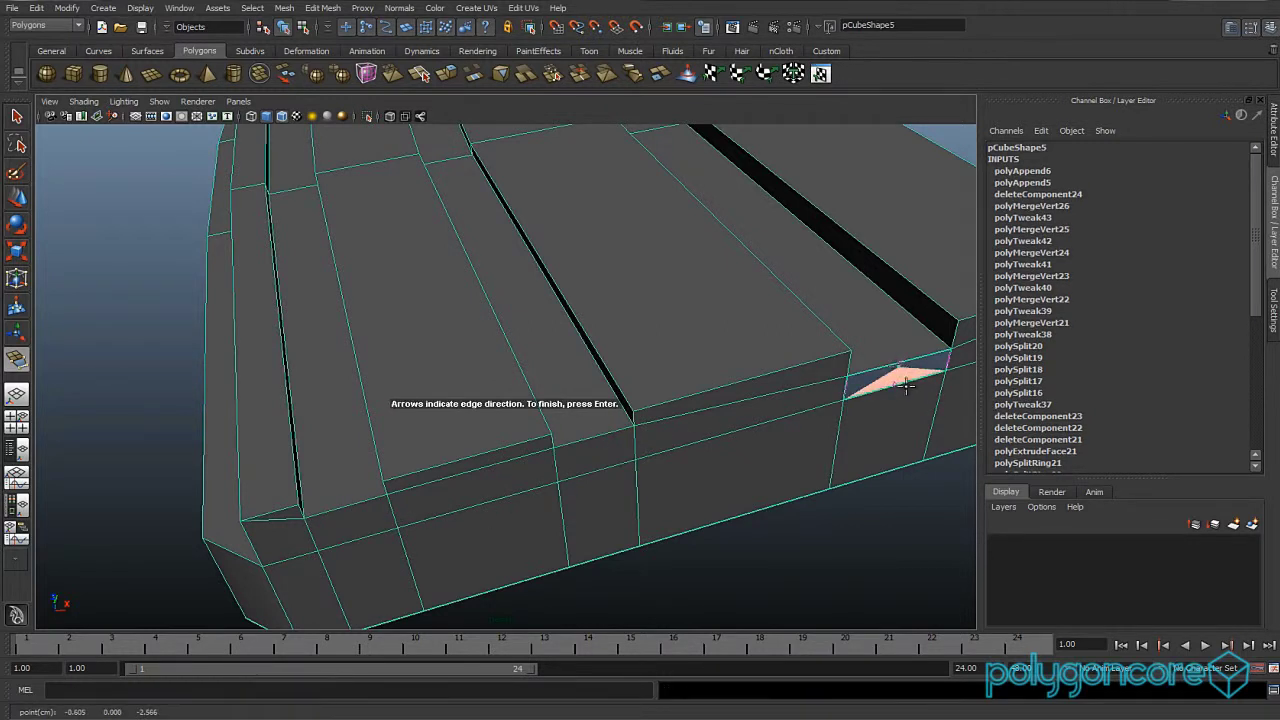
pyautogui.click(897, 360)
pyautogui.press('Return')
pyautogui.keyDown('alt'); pyautogui.moveTo(897, 360); pyautogui.dragTo(687, 432); pyautogui.keyUp('alt')
# Select the lengthwise floor edge loops along the same side of all three rib recesses.
pyautogui.press('w')
pyautogui.moveTo(620, 342); pyautogui.dragTo(628, 310, button='right')
pyautogui.click(829, 334)
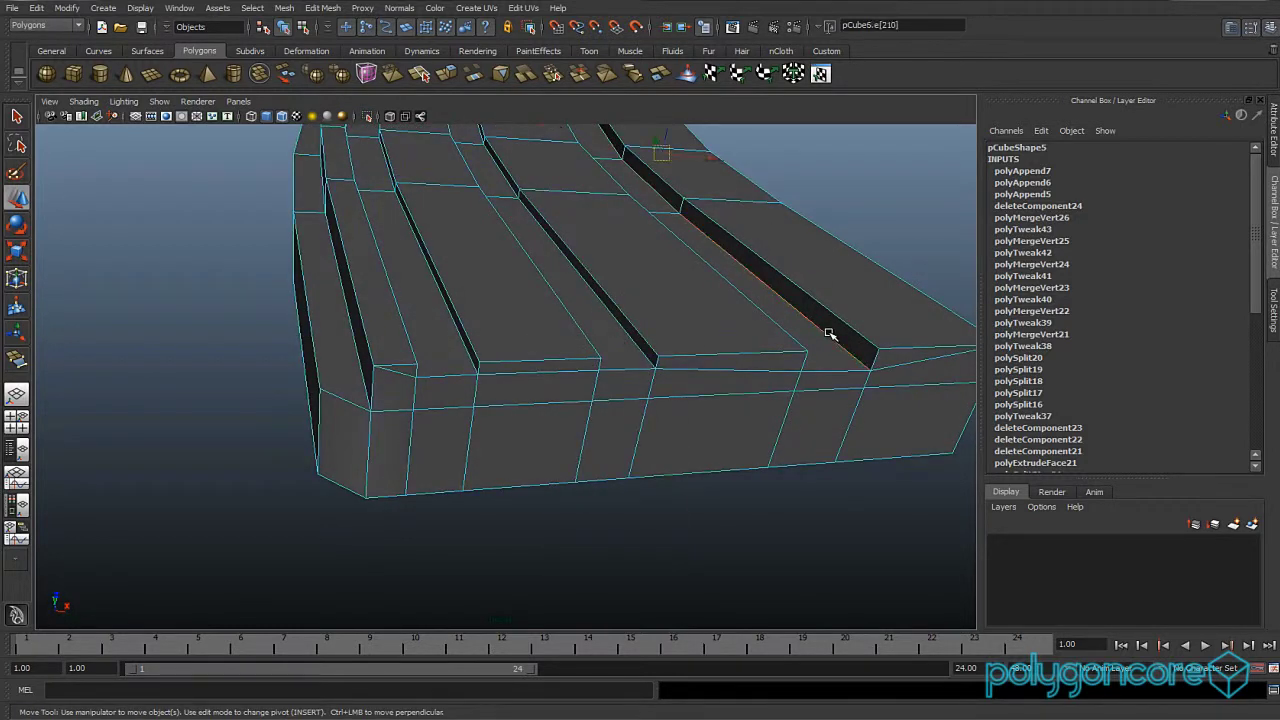
pyautogui.click(628, 338)
pyautogui.keyDown('shift'); pyautogui.click(463, 346); pyautogui.keyUp('shift')
pyautogui.scroll(-4, 580, 343)
pyautogui.keyDown('alt'); pyautogui.moveTo(583, 340); pyautogui.dragTo(614, 397); pyautogui.keyUp('alt')
pyautogui.scroll(-2, 586, 336)
pyautogui.keyDown('alt'); pyautogui.moveTo(585, 334); pyautogui.dragTo(553, 389); pyautogui.keyUp('alt')
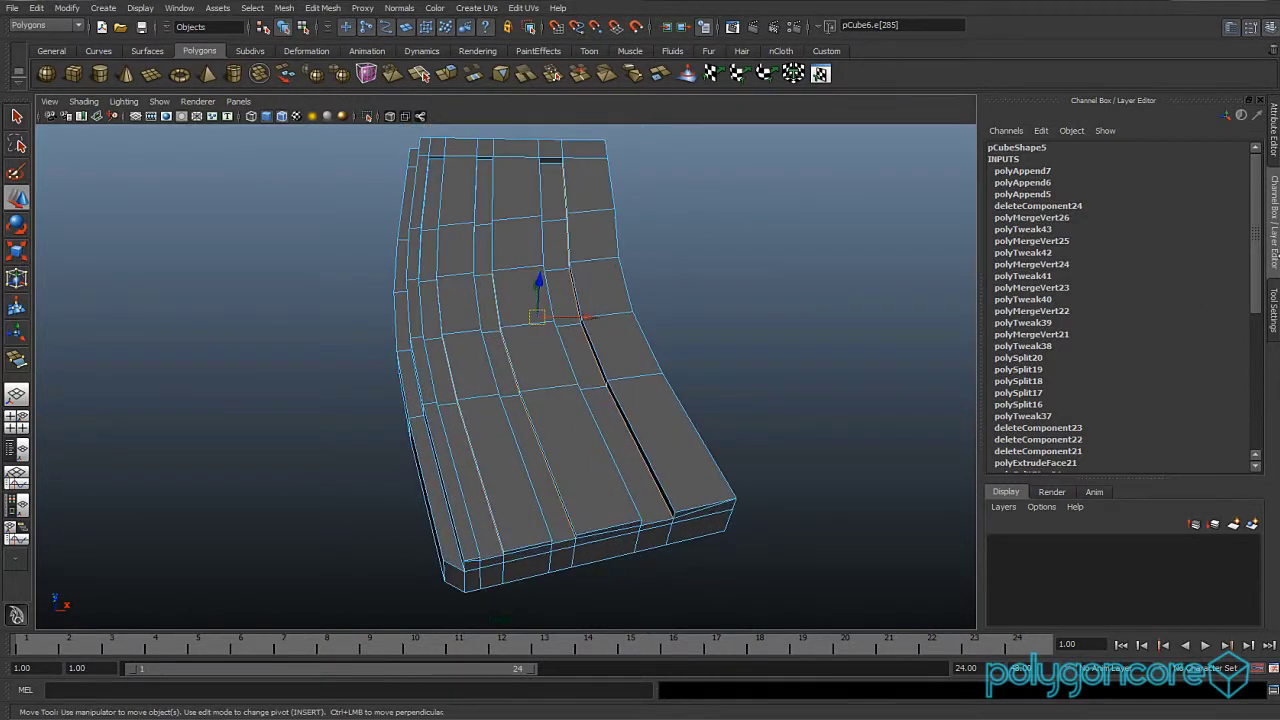
# Orient the Move tool's custom axis to a lengthwise edge of the widest rib recess.
pyautogui.click(1274, 308)
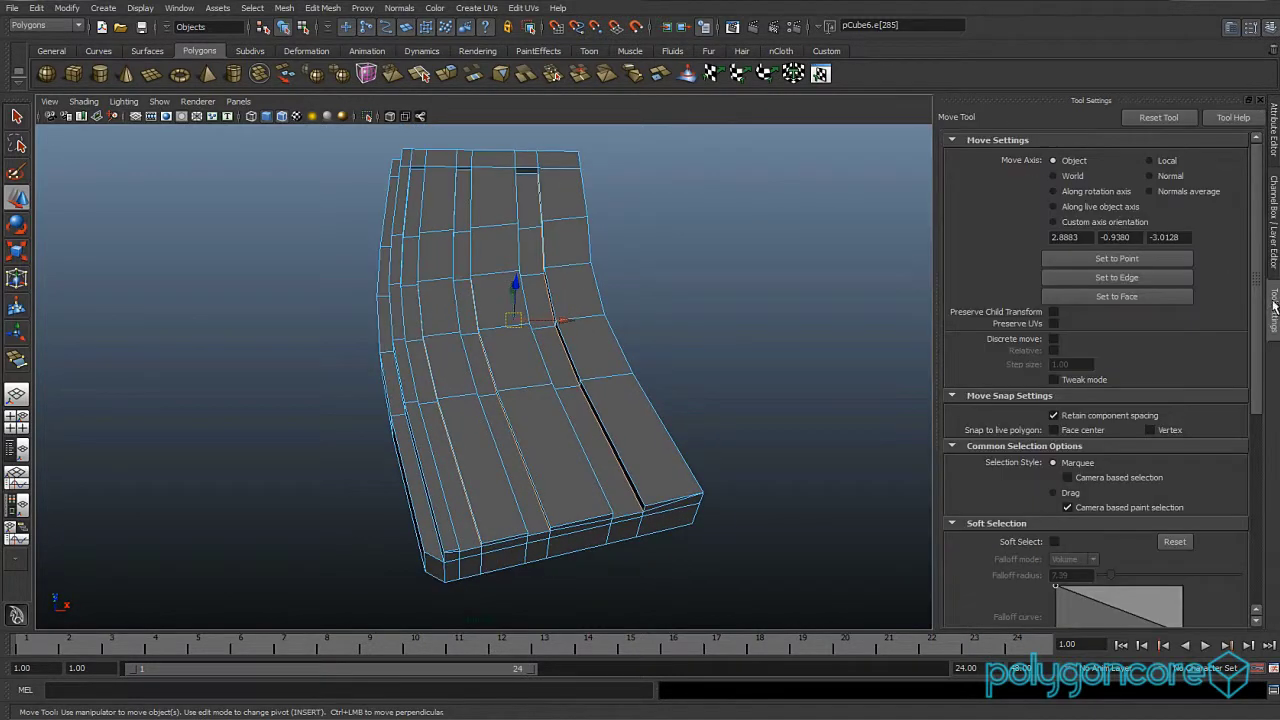
pyautogui.click(1120, 278)
pyautogui.click(582, 395)
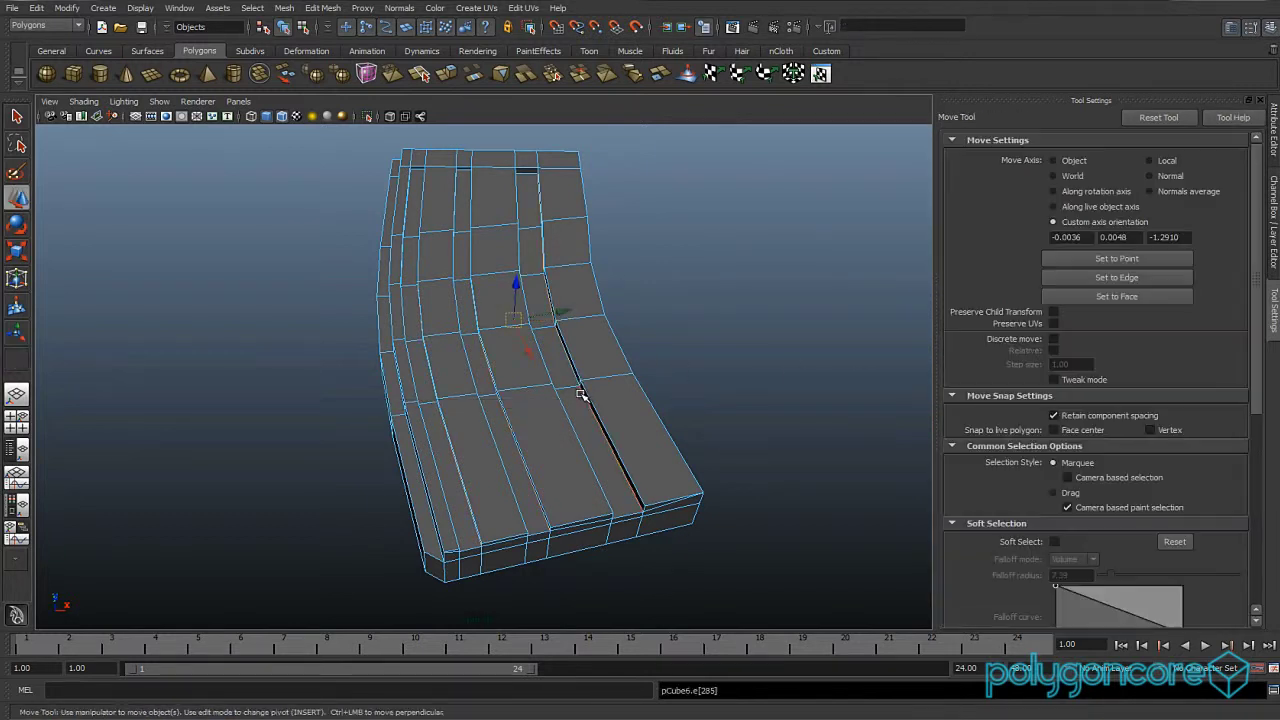
pyautogui.keyDown('alt'); pyautogui.moveTo(594, 332); pyautogui.dragTo(722, 330); pyautogui.keyUp('alt')
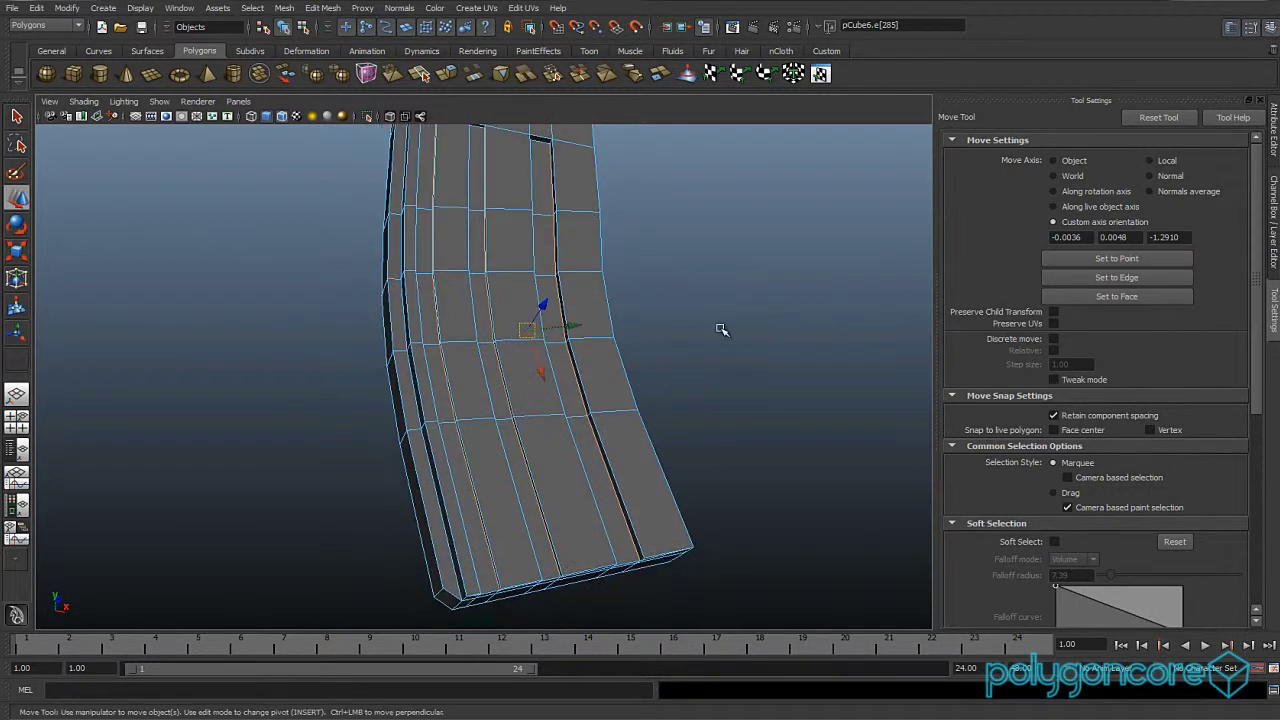
pyautogui.click(1110, 287)
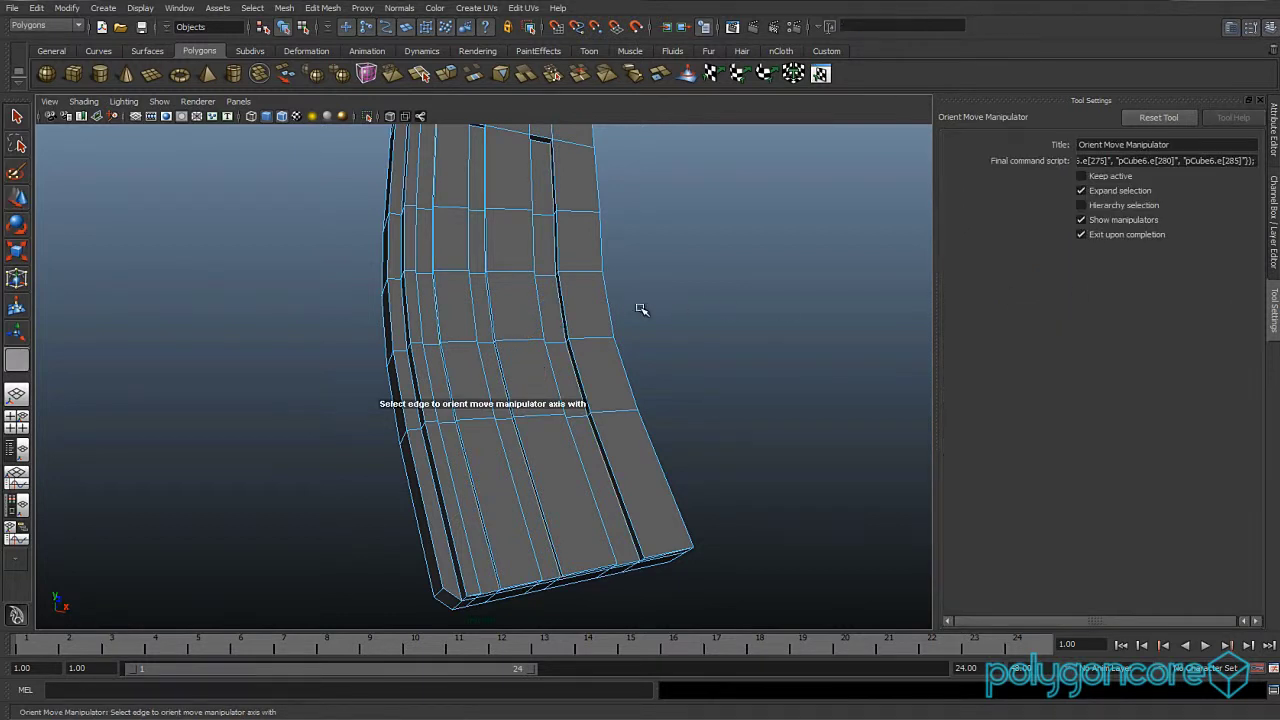
pyautogui.click(561, 313)
pyautogui.keyDown('alt'); pyautogui.moveTo(557, 309); pyautogui.dragTo(497, 412); pyautogui.keyUp('alt')
# Select the spine-side floor edges of the three recesses and move them crosswise to slope the recess walls.
pyautogui.click(497, 305)
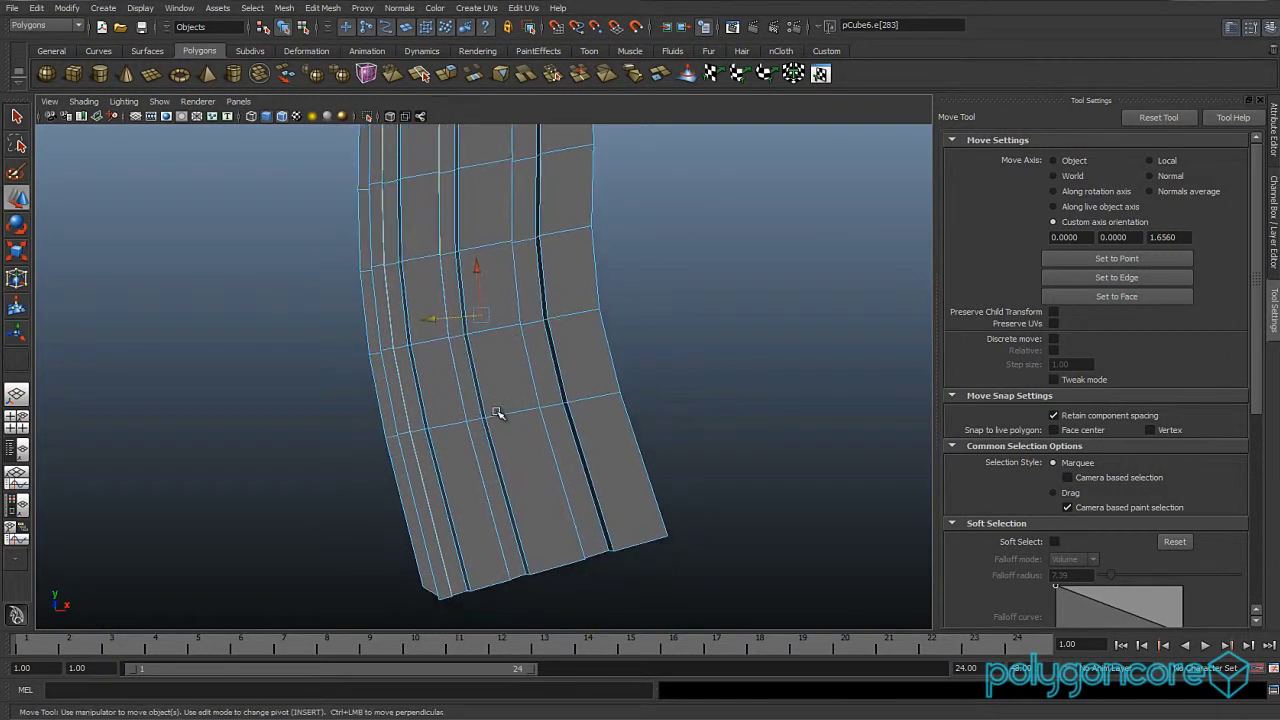
pyautogui.moveTo(435, 320); pyautogui.dragTo(517, 342)
pyautogui.keyDown('alt'); pyautogui.moveTo(517, 341); pyautogui.dragTo(518, 450, button='middle'); pyautogui.keyUp('alt')
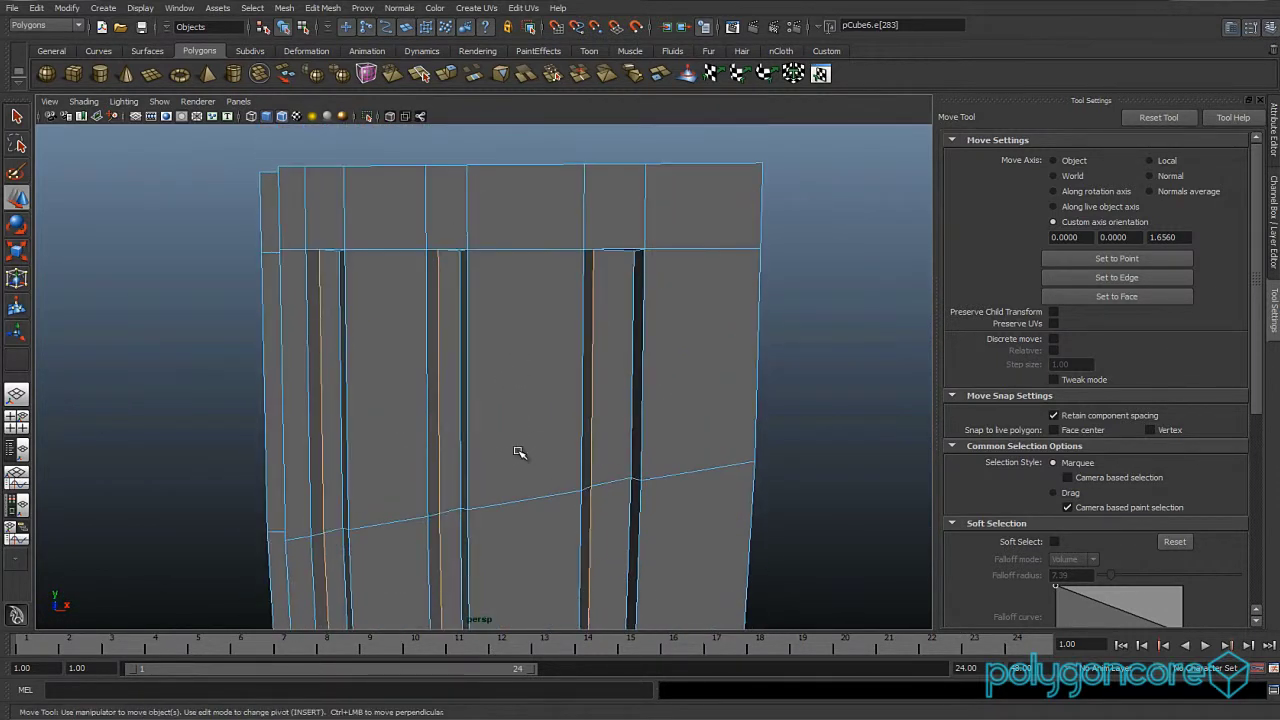
pyautogui.scroll(2, 519, 450)
# Select the floor edges at the upper ends of the three rib recesses, scale them flat vertically and move them down to slope the end walls.
pyautogui.click(1065, 165)
pyautogui.keyDown('alt'); pyautogui.moveTo(580, 325); pyautogui.dragTo(573, 290); pyautogui.keyUp('alt')
pyautogui.click(632, 241)
pyautogui.keyDown('alt'); pyautogui.moveTo(419, 325); pyautogui.dragTo(449, 274); pyautogui.keyUp('alt')
pyautogui.keyDown('shift'); pyautogui.click(445, 280); pyautogui.keyUp('shift')
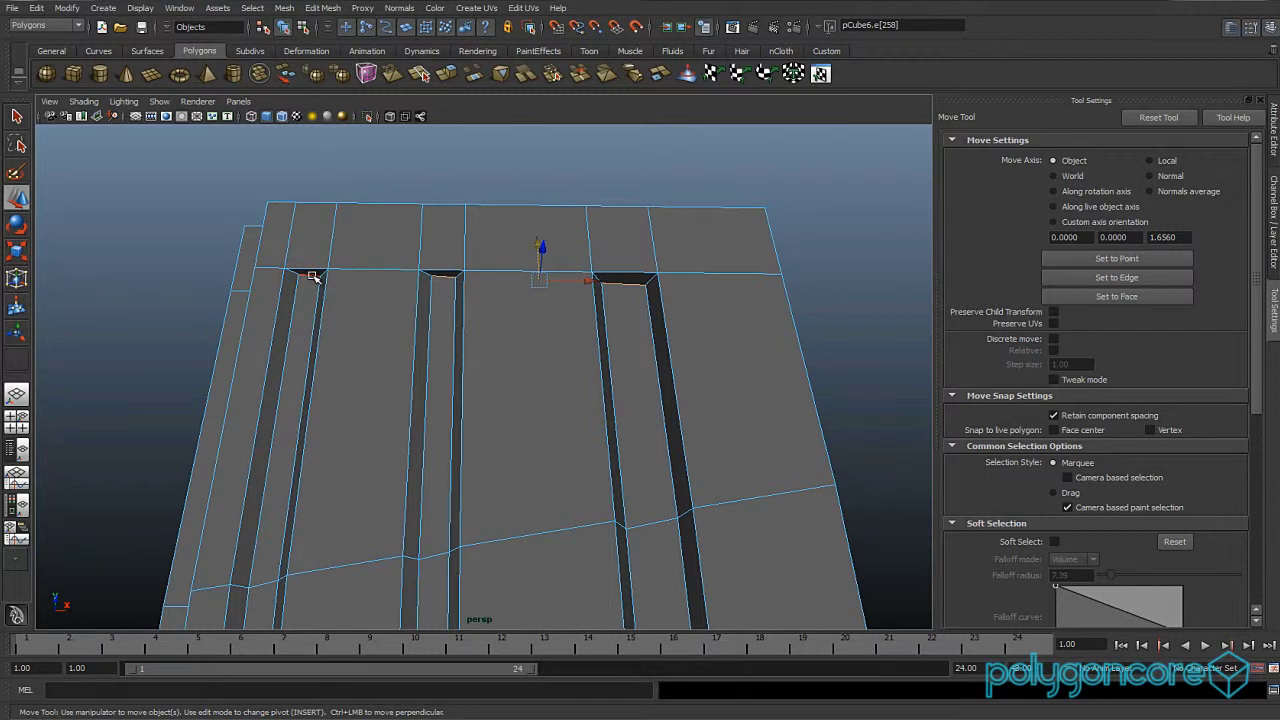
pyautogui.press('r')
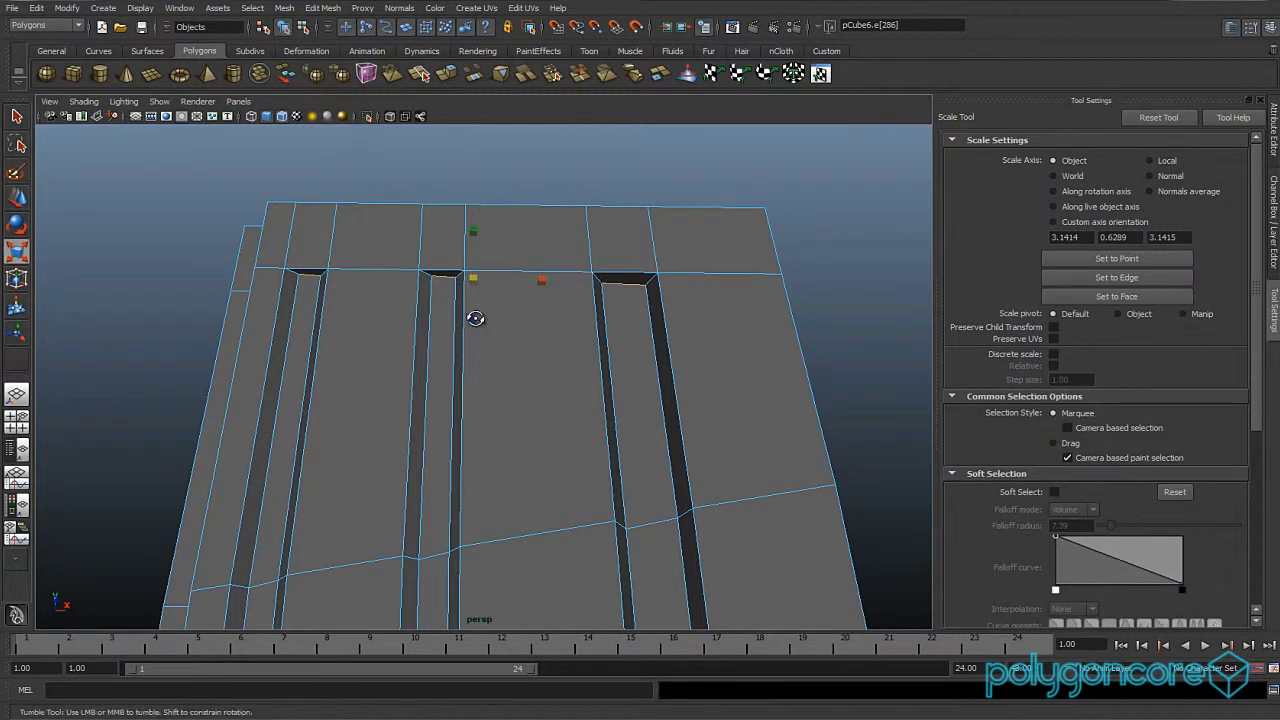
pyautogui.keyDown('alt'); pyautogui.moveTo(474, 314); pyautogui.dragTo(474, 337); pyautogui.keyUp('alt')
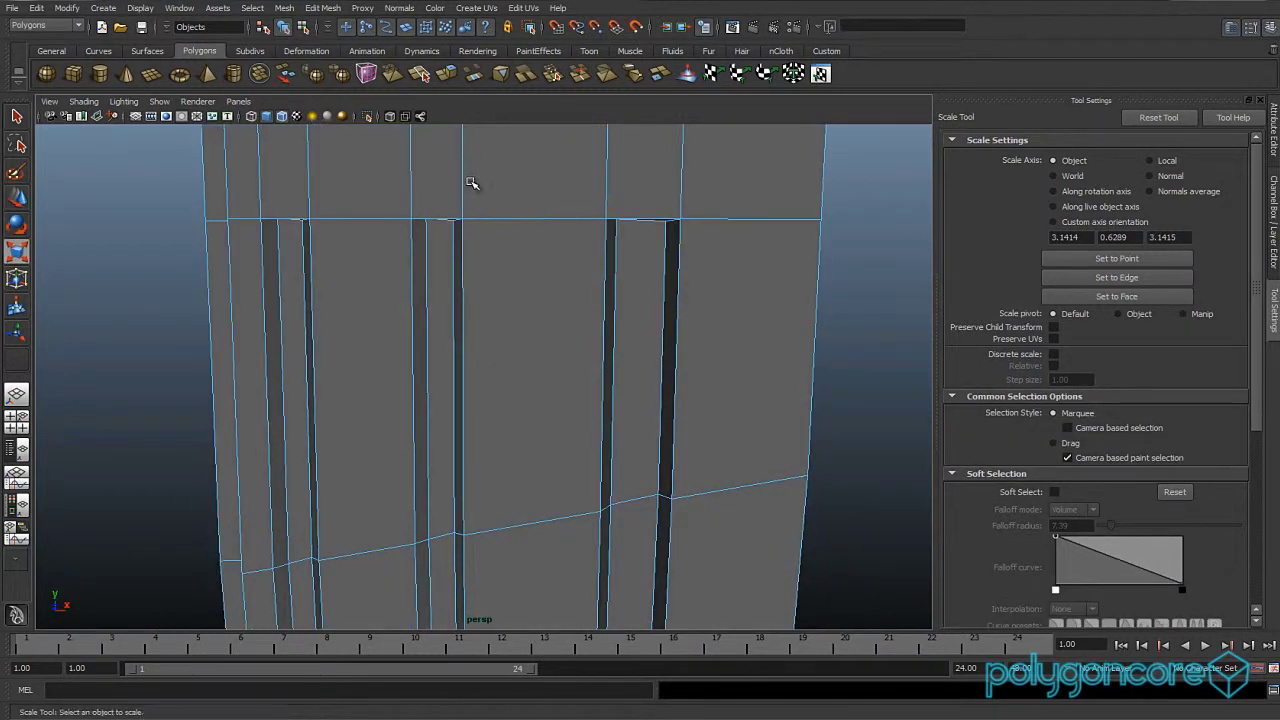
pyautogui.moveTo(474, 154); pyautogui.dragTo(475, 220)
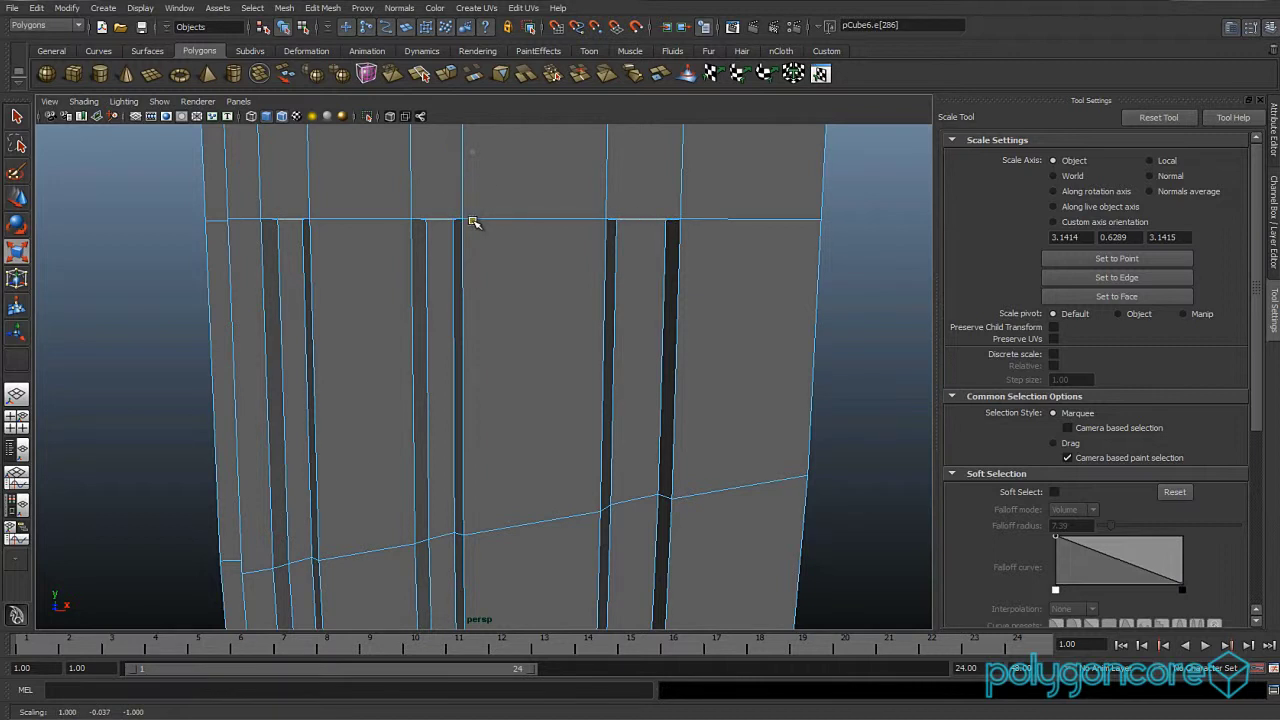
pyautogui.press('w')
pyautogui.moveTo(479, 168); pyautogui.dragTo(477, 198)
# Try to nudge the two upper vertices on the front-side floor edge of the widest rib recess crosswise.
pyautogui.press('space')
pyautogui.scroll(8, 486, 270)
pyautogui.keyDown('alt'); pyautogui.moveTo(374, 277); pyautogui.dragTo(545, 409, button='middle'); pyautogui.keyUp('alt')
pyautogui.scroll(3, 530, 468)
pyautogui.scroll(2, 545, 409)
pyautogui.moveTo(554, 379); pyautogui.dragTo(509, 378, button='right')
pyautogui.keyDown('alt'); pyautogui.moveTo(557, 501); pyautogui.dragTo(552, 469, button='middle'); pyautogui.keyUp('alt')
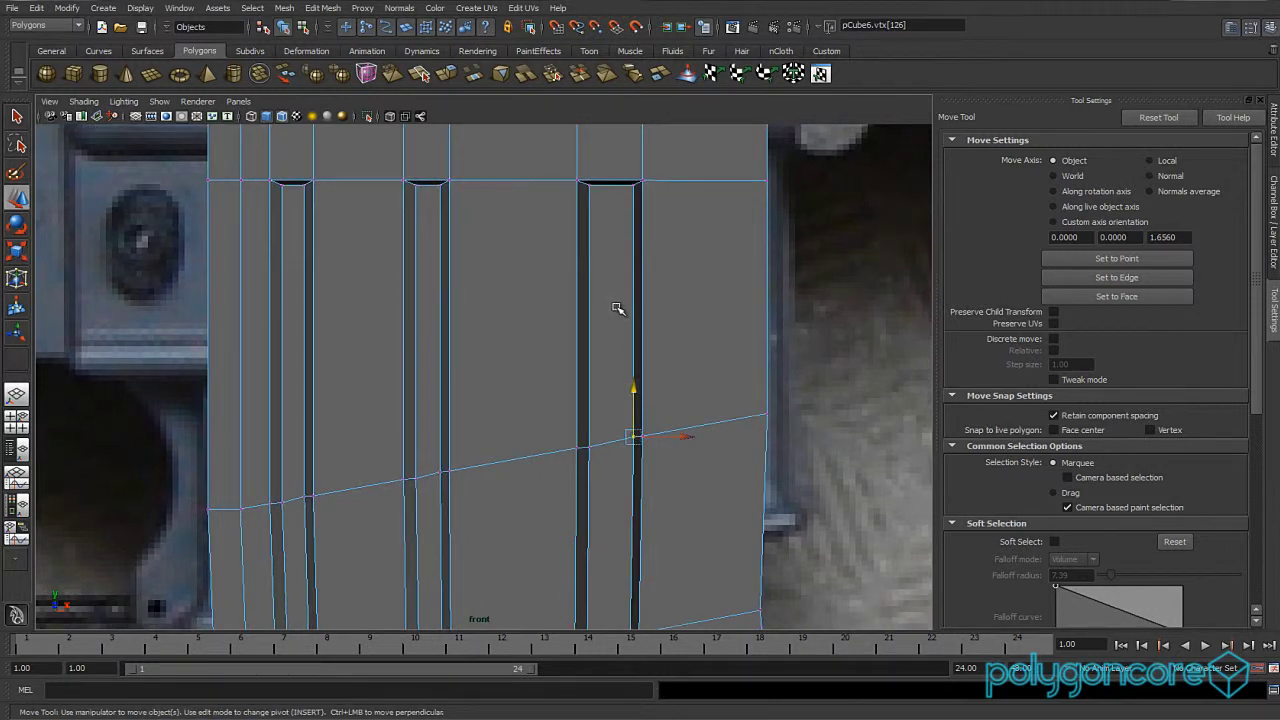
pyautogui.keyDown('shift'); pyautogui.click(633, 186); pyautogui.keyUp('shift')
pyautogui.moveTo(688, 311); pyautogui.dragTo(685, 311)
pyautogui.hotkey('ctrl', 'z')
pyautogui.rightClick(640, 345)
pyautogui.click(627, 373)
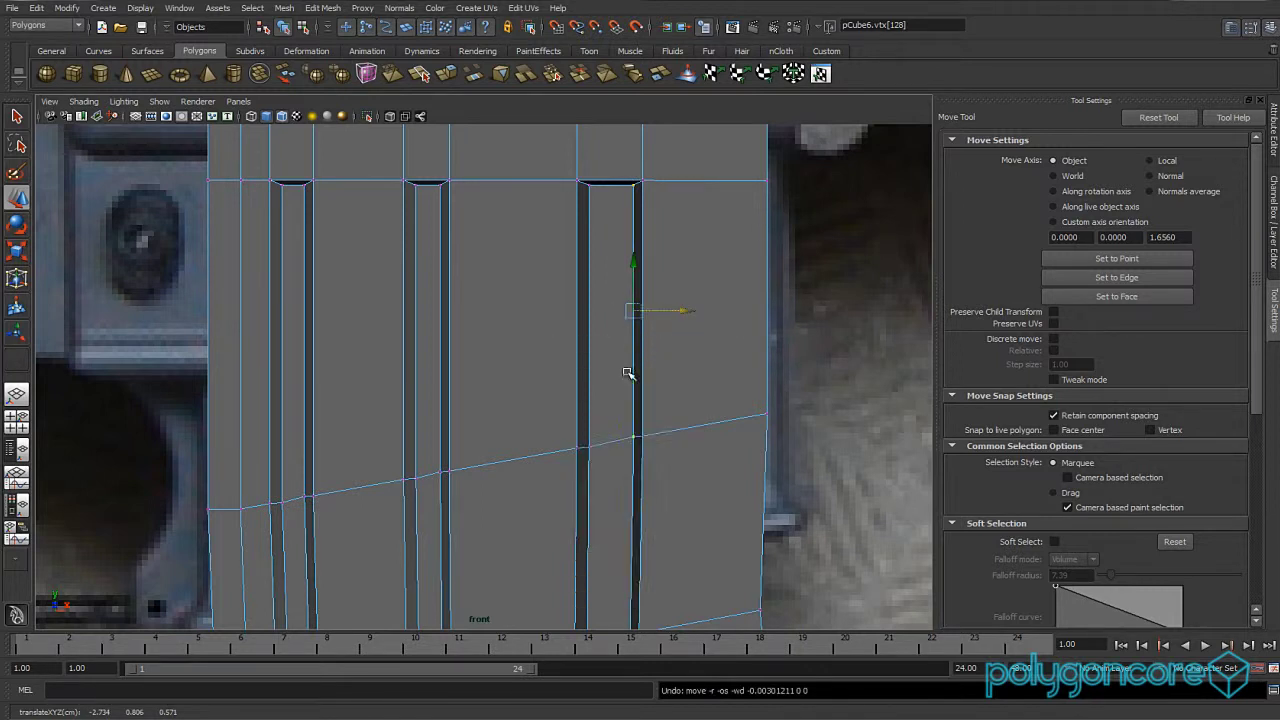
# Select the vertices along the magazine's bottom end, except the rear spine's outer ones, and scale them vertically into one level line.
pyautogui.keyDown('alt'); pyautogui.moveTo(590, 393); pyautogui.dragTo(527, 440); pyautogui.keyUp('alt')
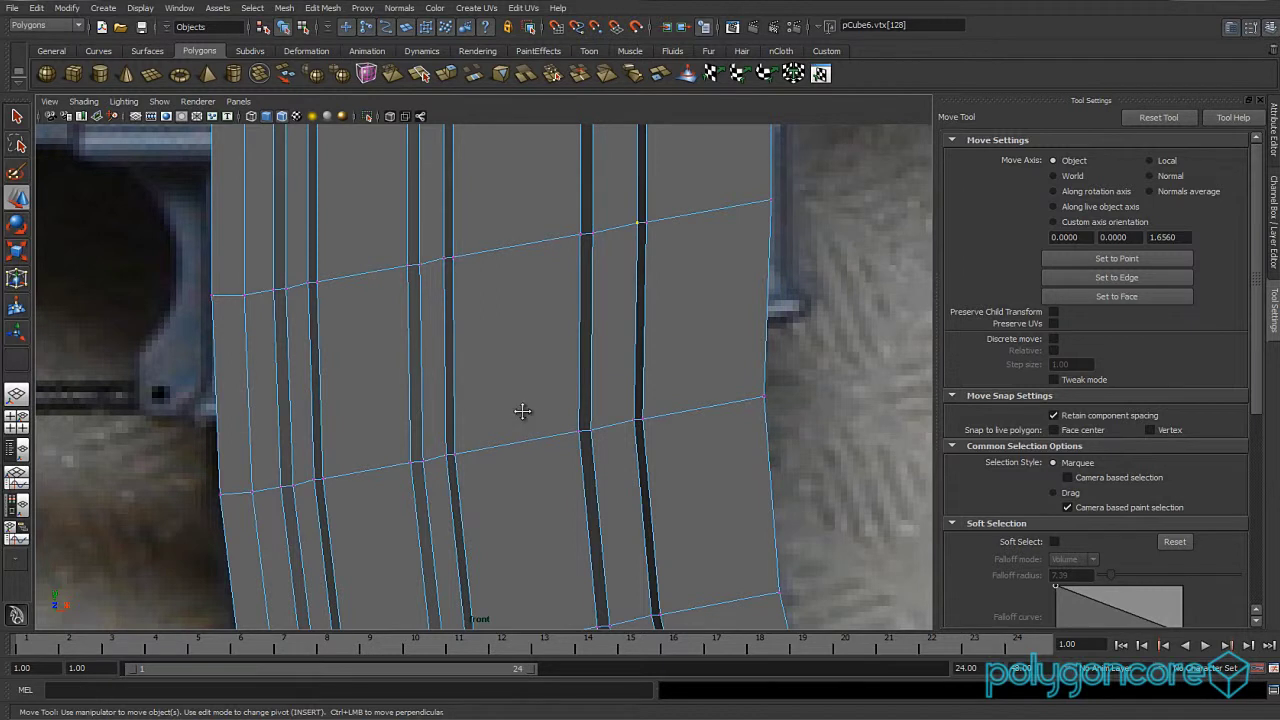
pyautogui.keyDown('alt'); pyautogui.moveTo(523, 411); pyautogui.dragTo(522, 400, button='middle'); pyautogui.keyUp('alt')
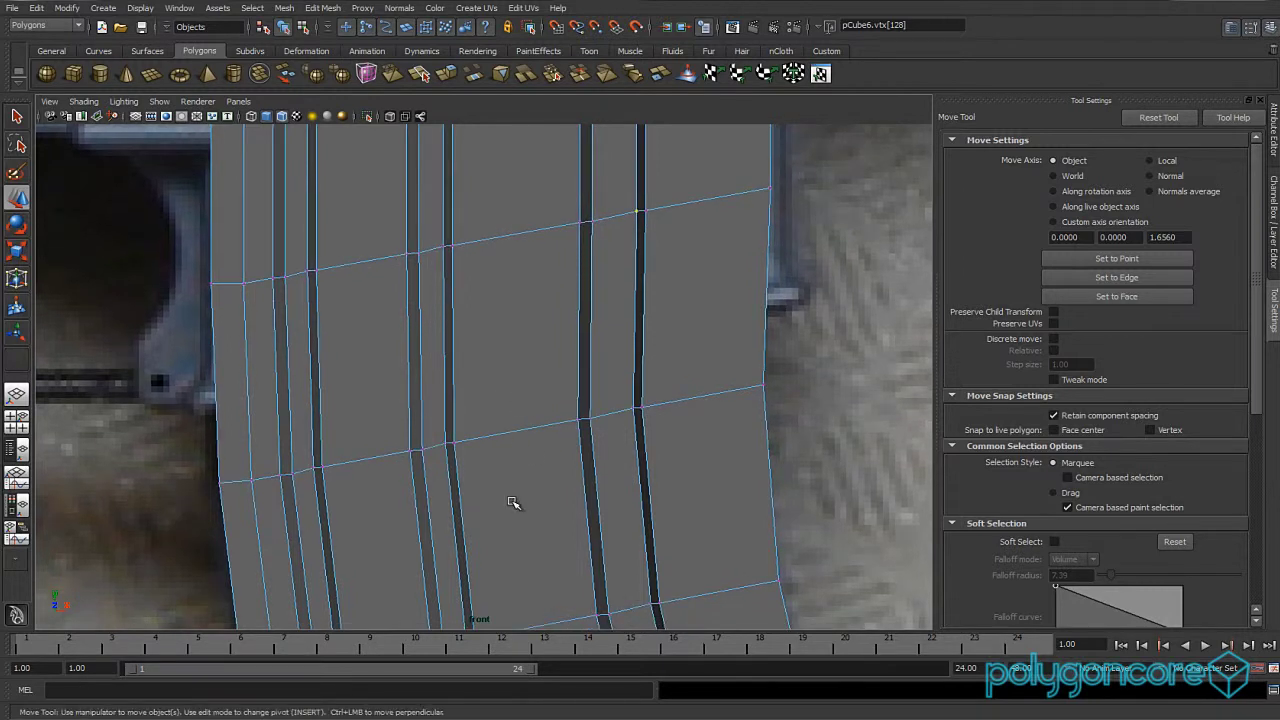
pyautogui.keyDown('alt'); pyautogui.moveTo(513, 502); pyautogui.dragTo(454, 335); pyautogui.keyUp('alt')
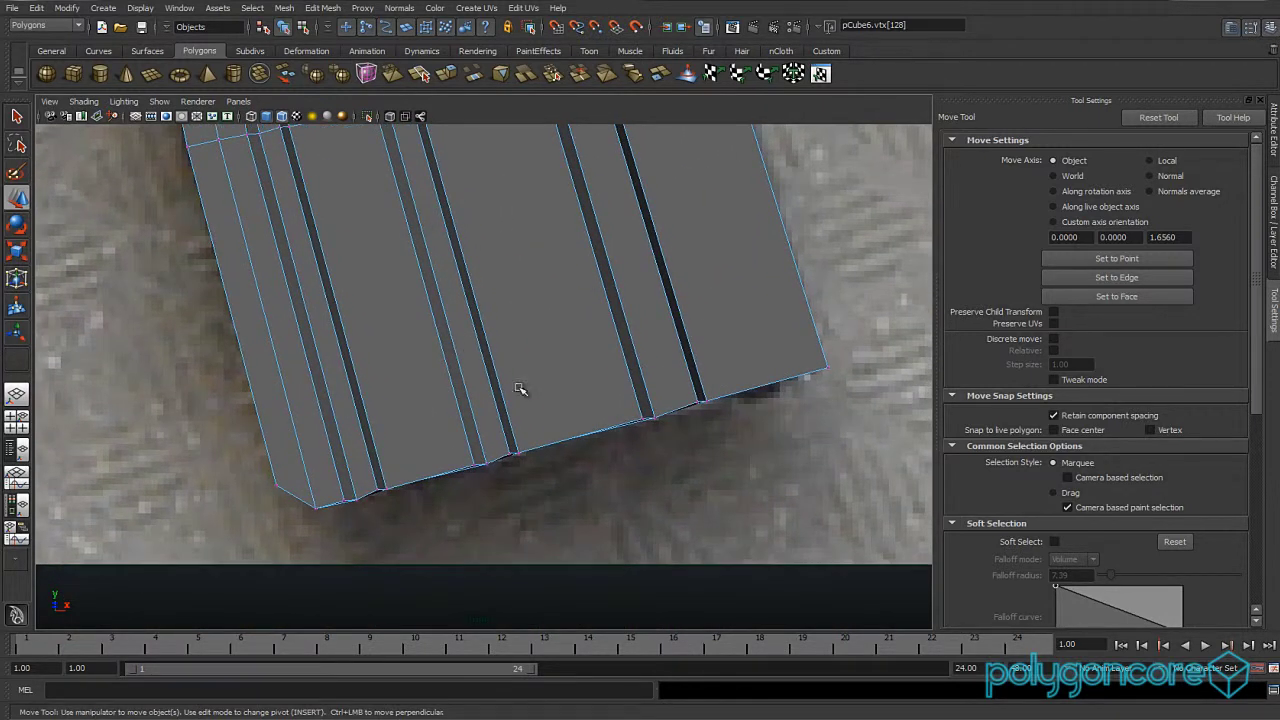
pyautogui.press('space')
pyautogui.moveTo(776, 408); pyautogui.dragTo(771, 372)
pyautogui.keyDown('alt'); pyautogui.moveTo(640, 457); pyautogui.dragTo(591, 397); pyautogui.keyUp('alt')
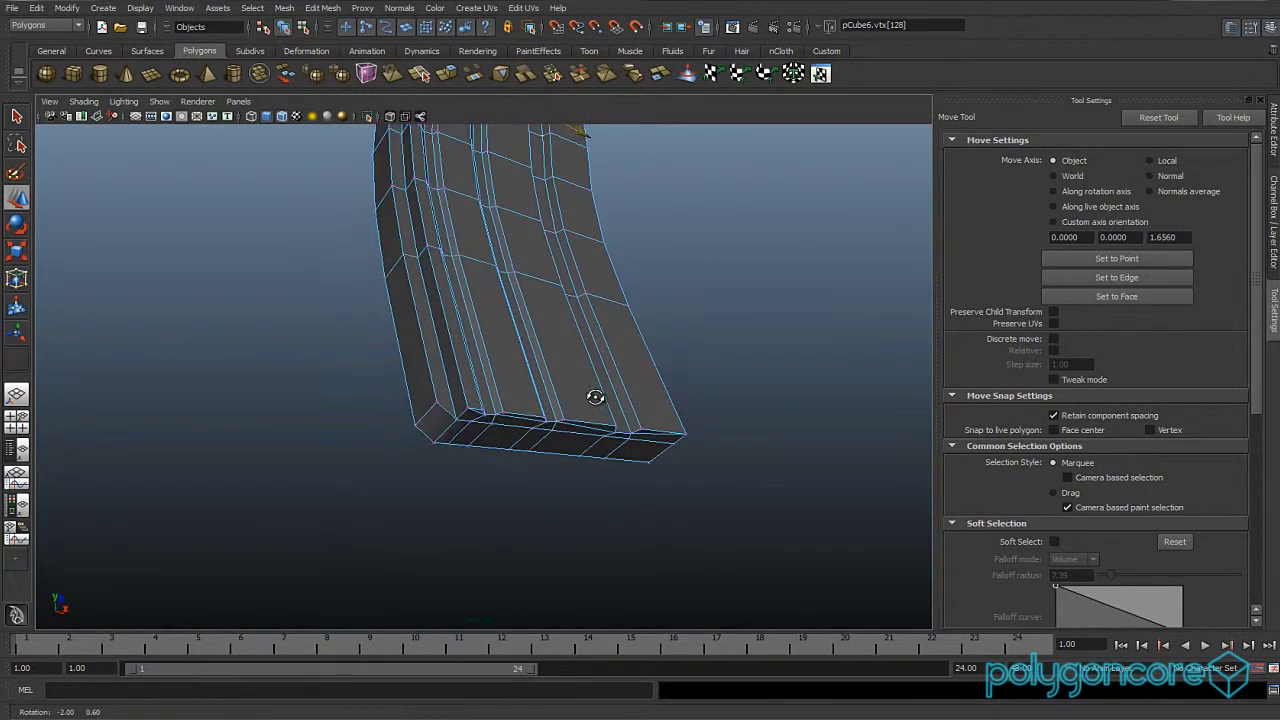
pyautogui.moveTo(731, 410); pyautogui.dragTo(446, 491)
pyautogui.keyDown('shift'); pyautogui.moveTo(520, 527); pyautogui.dragTo(424, 430); pyautogui.keyUp('shift')
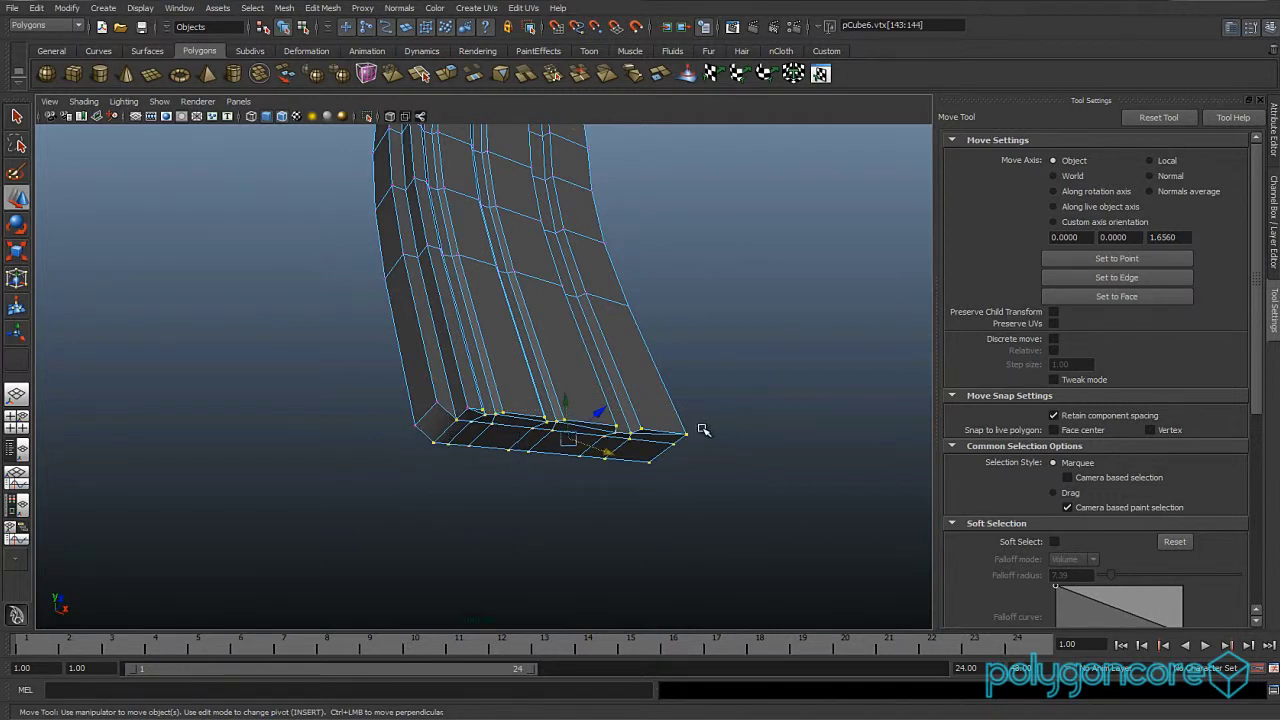
pyautogui.press('r')
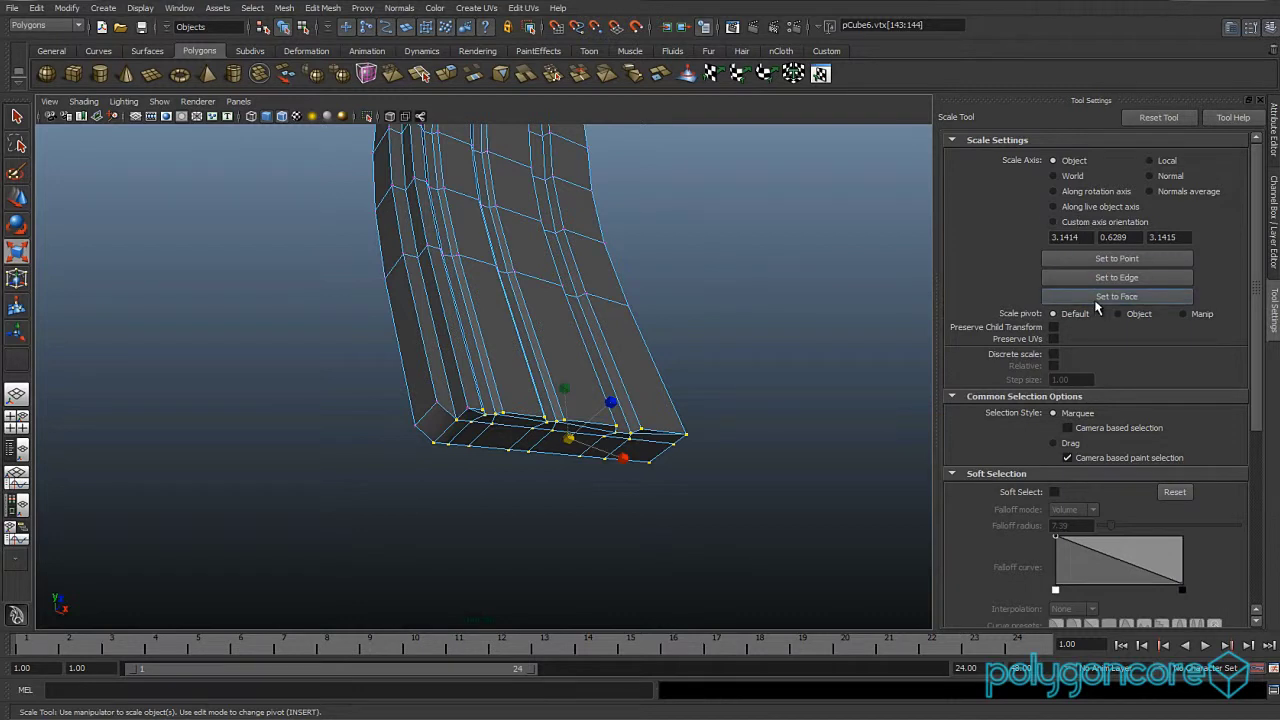
pyautogui.scroll(-5, 587, 443)
pyautogui.keyDown('alt'); pyautogui.moveTo(587, 443); pyautogui.dragTo(542, 506); pyautogui.keyUp('alt')
pyautogui.press('f')
pyautogui.scroll(-4, 543, 489)
pyautogui.press('space')
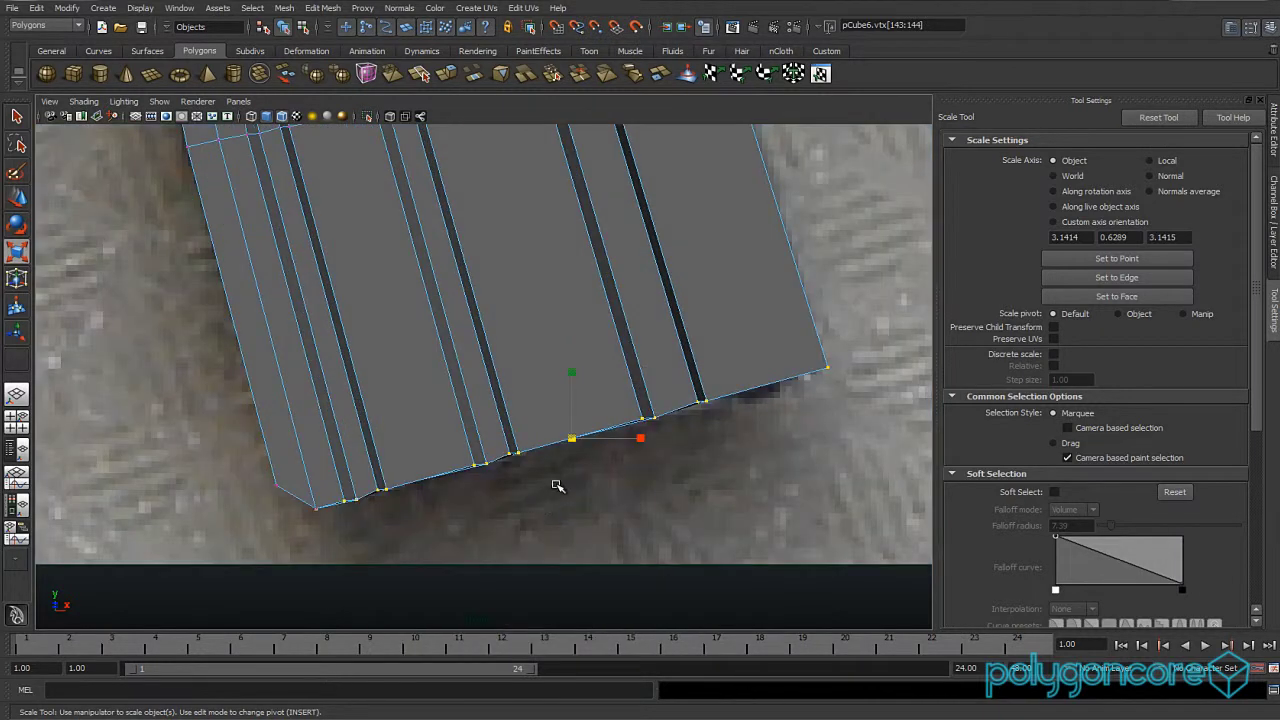
pyautogui.moveTo(573, 372); pyautogui.dragTo(570, 432)
pyautogui.hotkey('ctrl', 'z')
pyautogui.moveTo(390, 537); pyautogui.dragTo(300, 480)
pyautogui.moveTo(573, 372); pyautogui.dragTo(574, 441)
# Rotate the levelled bottom-end vertices to match the slanted magazine base in the reference image.
pyautogui.press('e')
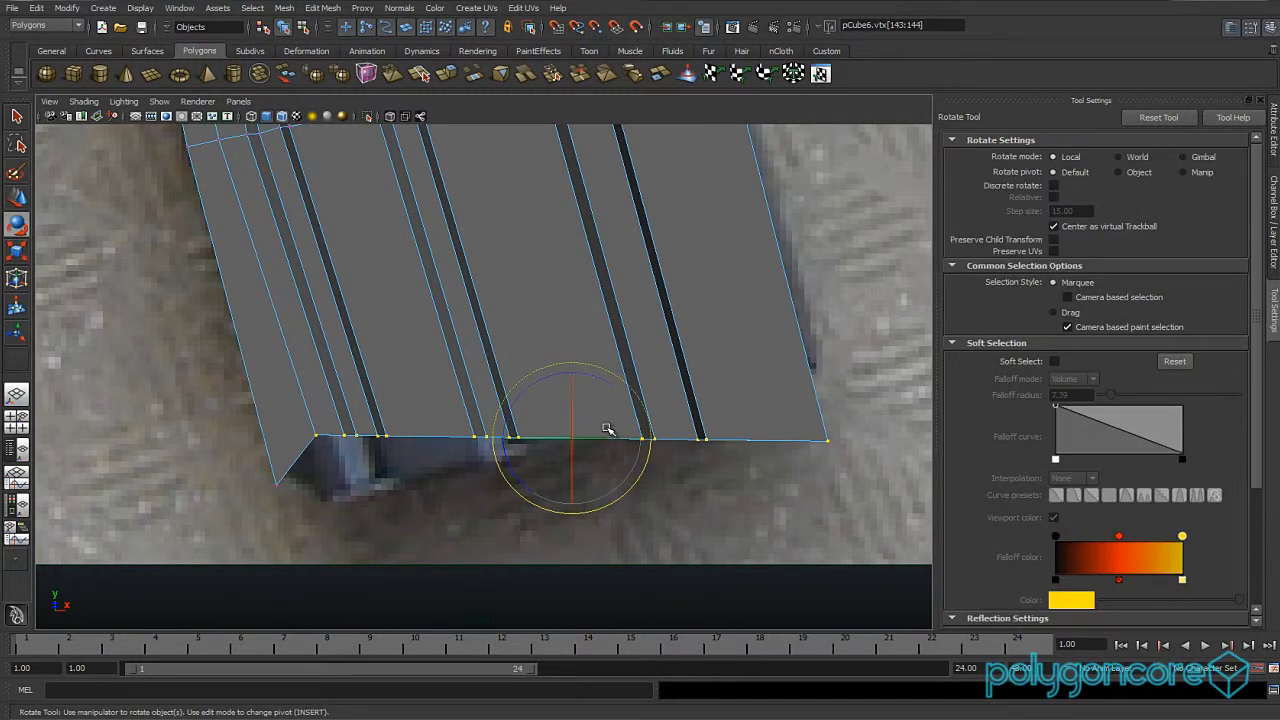
pyautogui.moveTo(613, 385); pyautogui.dragTo(594, 376)
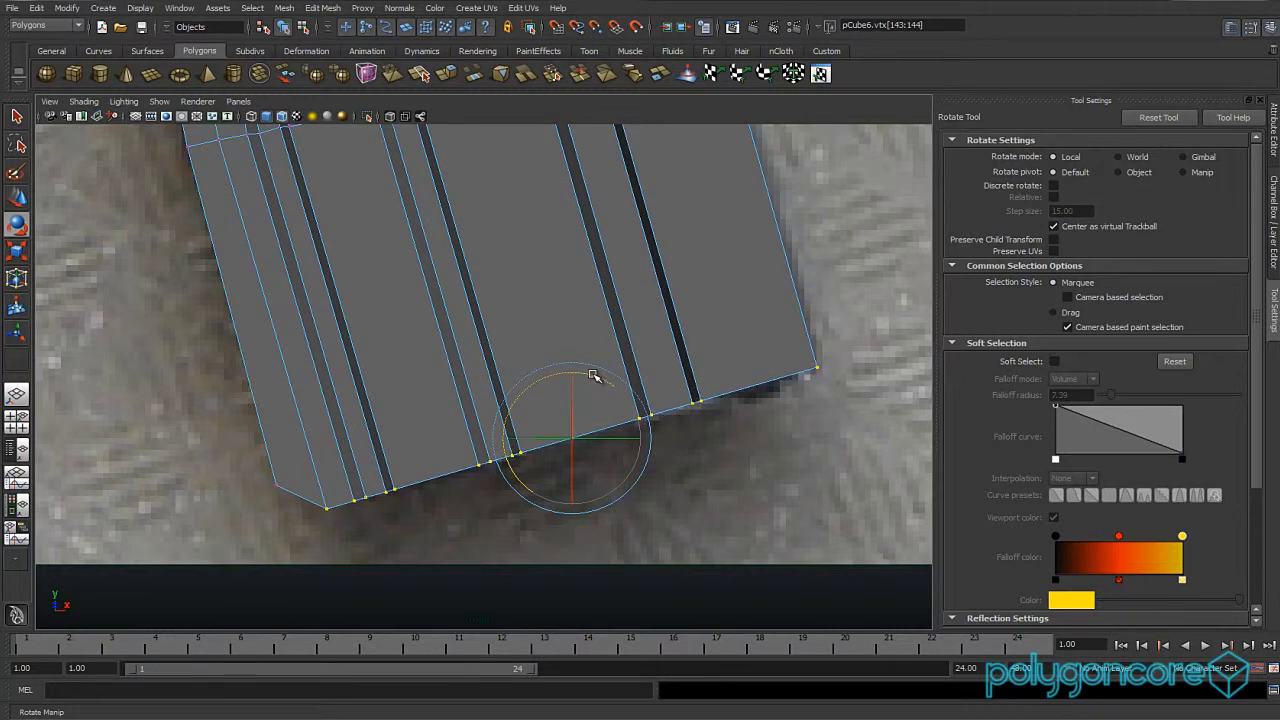
pyautogui.hotkey('alt', 'a')
pyautogui.moveTo(596, 377); pyautogui.dragTo(597, 378)
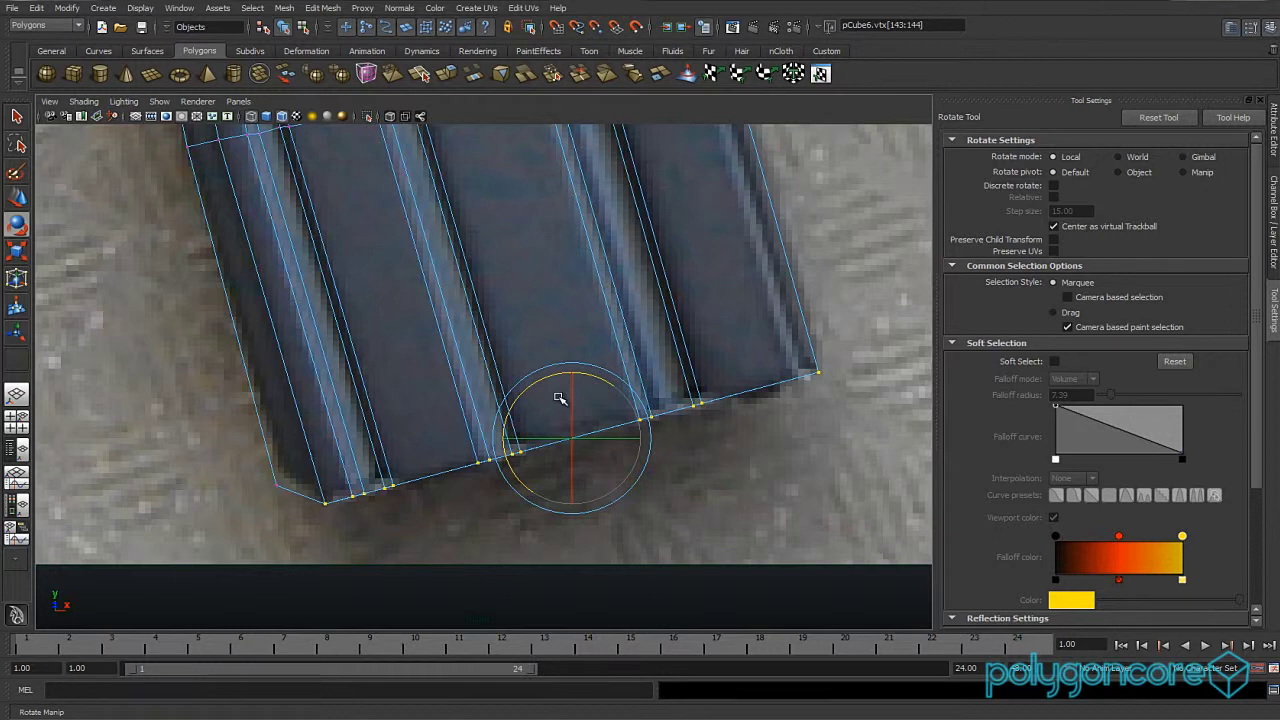
pyautogui.press('5')
pyautogui.scroll(-6, 575, 386)
pyautogui.scroll(1, 575, 386)
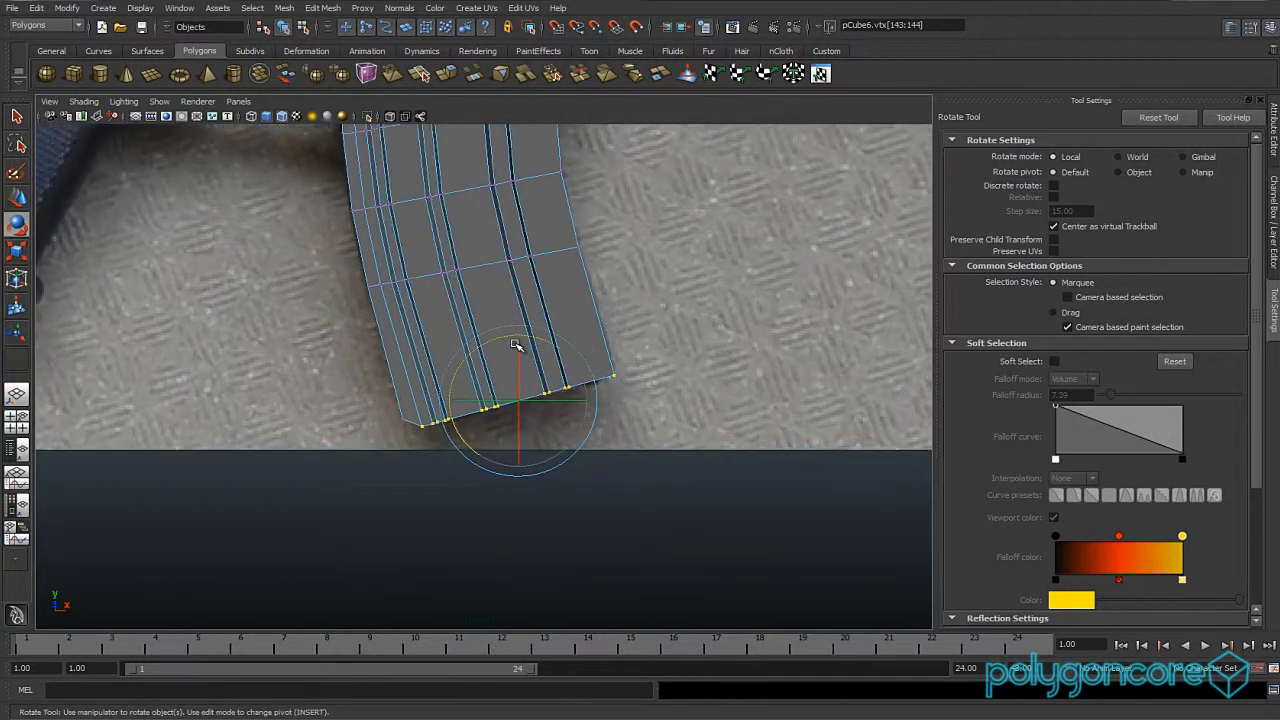
pyautogui.scroll(2, 530, 452)
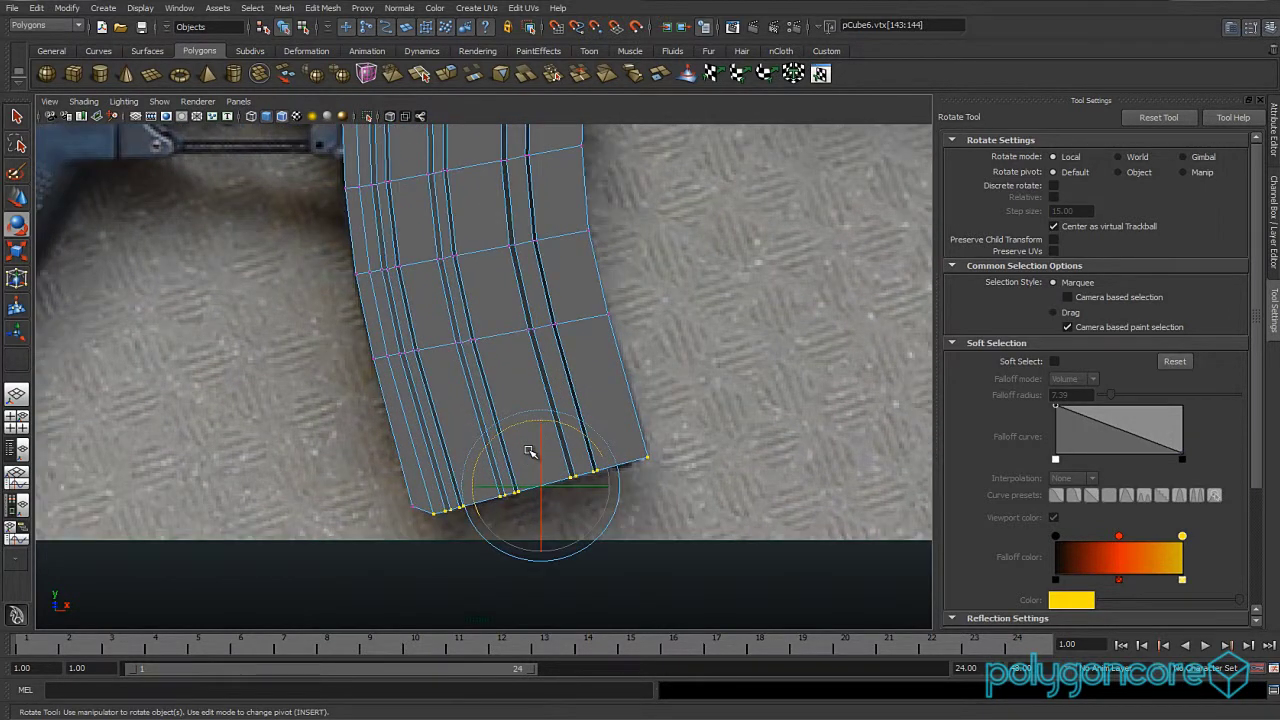
pyautogui.scroll(1, 530, 452)
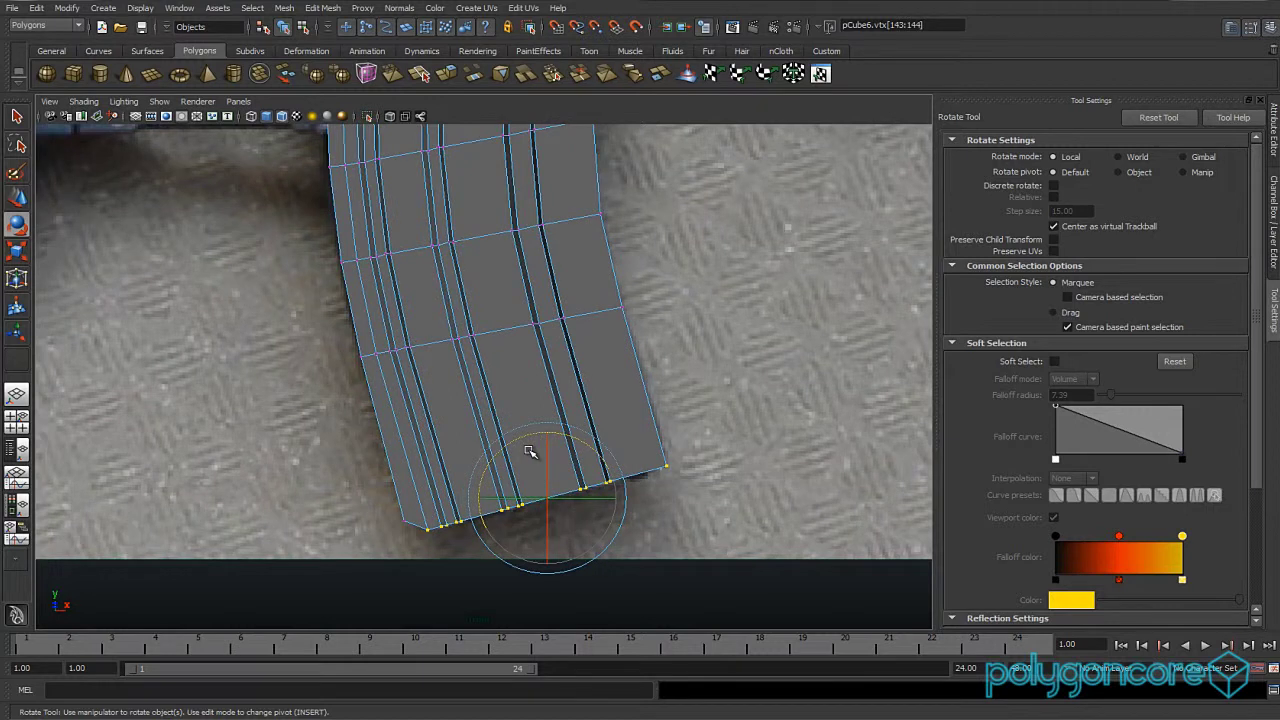
# Delete the five inner-row faces across the middle of the magazine's top end, keeping the faces at both ends.
pyautogui.press('space')
pyautogui.moveTo(530, 452); pyautogui.dragTo(522, 410)
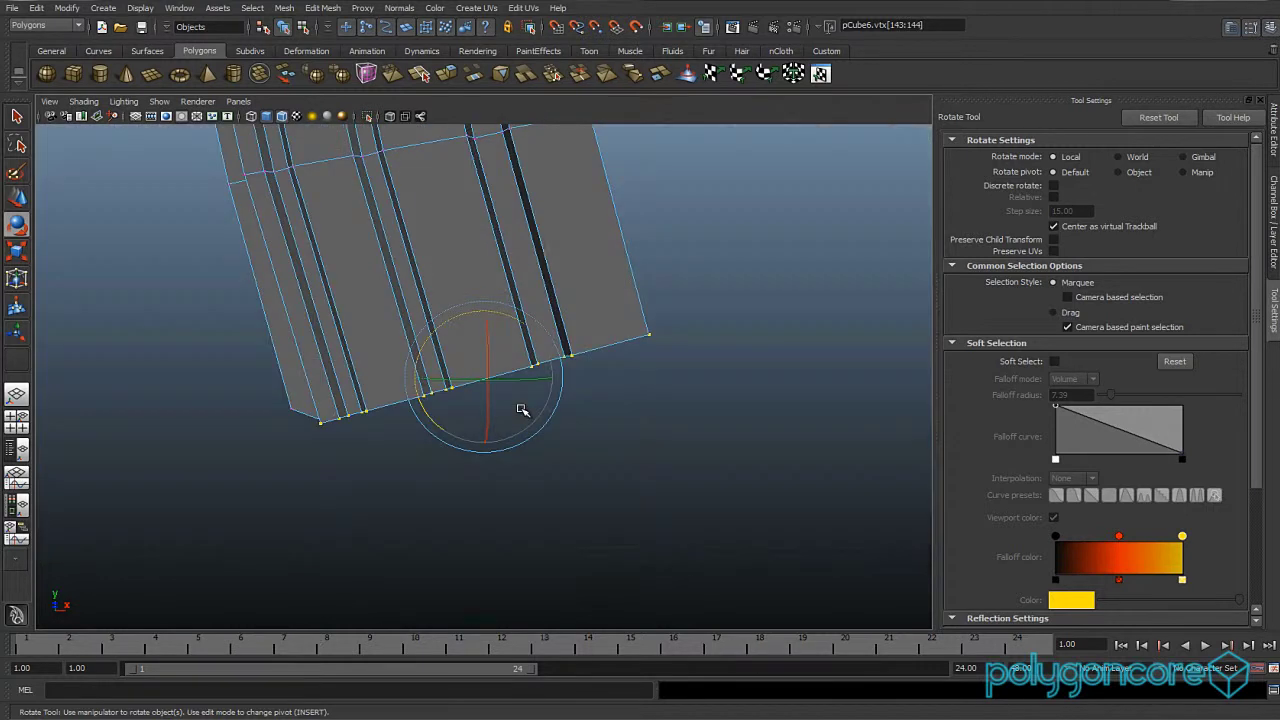
pyautogui.moveTo(575, 328); pyautogui.dragTo(621, 304, button='right')
pyautogui.keyDown('alt'); pyautogui.moveTo(622, 315); pyautogui.dragTo(669, 420); pyautogui.keyUp('alt')
pyautogui.scroll(-2, 669, 420)
pyautogui.keyDown('alt'); pyautogui.moveTo(551, 362); pyautogui.dragTo(557, 548, button='middle'); pyautogui.keyUp('alt')
pyautogui.scroll(4, 521, 477)
pyautogui.keyDown('alt'); pyautogui.moveTo(522, 478); pyautogui.dragTo(473, 466); pyautogui.keyUp('alt')
pyautogui.moveTo(343, 366); pyautogui.dragTo(334, 391, button='right')
pyautogui.click(294, 366)
pyautogui.keyDown('shift'); pyautogui.click(360, 368); pyautogui.keyUp('shift')
pyautogui.press('w')
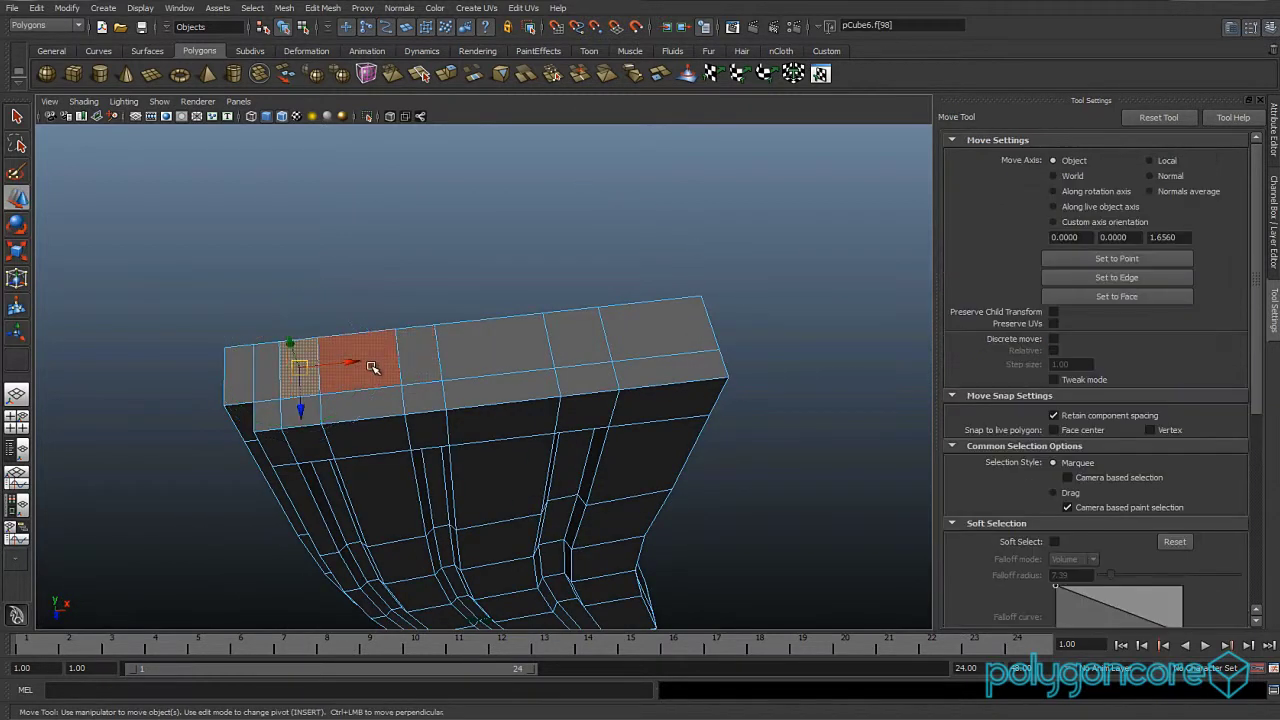
pyautogui.keyDown('shift'); pyautogui.click(357, 363); pyautogui.keyUp('shift')
pyautogui.keyDown('shift'); pyautogui.click(414, 352); pyautogui.keyUp('shift')
pyautogui.keyDown('shift'); pyautogui.click(471, 348); pyautogui.keyUp('shift')
pyautogui.keyDown('shift'); pyautogui.click(522, 344); pyautogui.keyUp('shift')
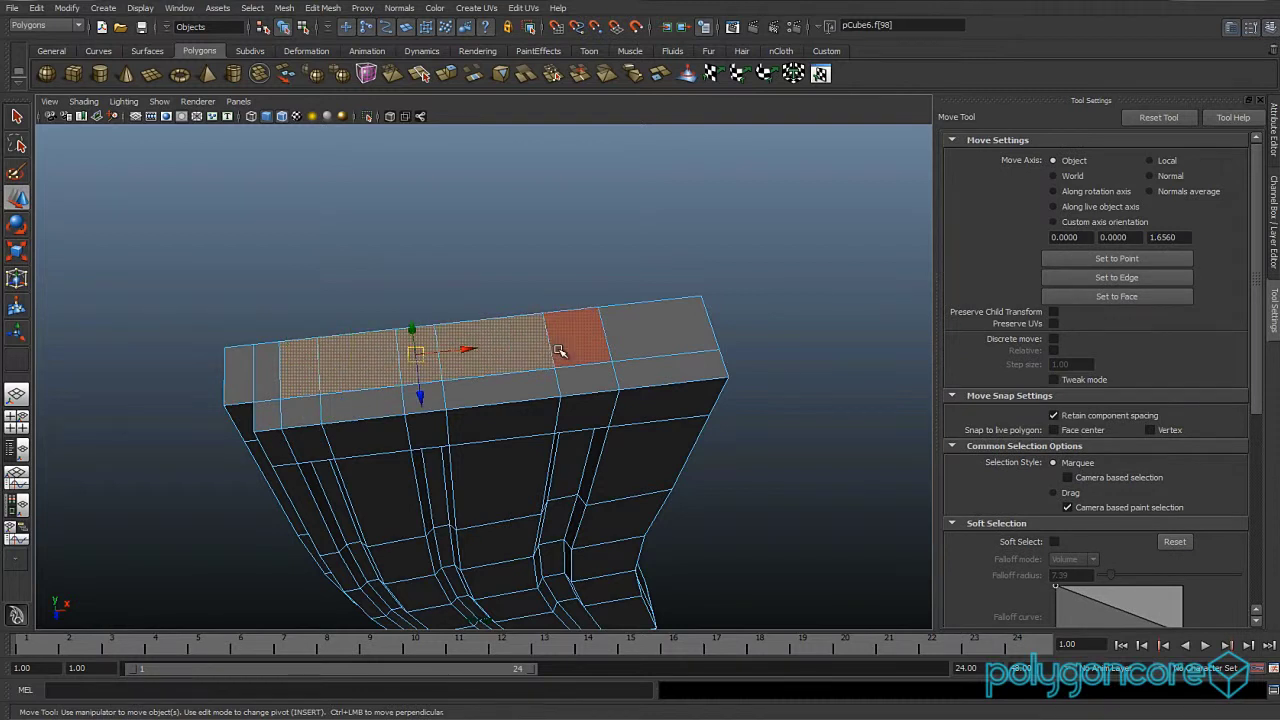
pyautogui.keyDown('shift'); pyautogui.click(560, 350); pyautogui.keyUp('shift')
pyautogui.press('Delete')
# Move the front edge of the opening in the magazine's top end toward the front wall to enlarge the opening.
pyautogui.moveTo(611, 338); pyautogui.dragTo(608, 302, button='right')
pyautogui.click(605, 337)
pyautogui.keyDown('alt'); pyautogui.moveTo(605, 337); pyautogui.dragTo(713, 387); pyautogui.keyUp('alt')
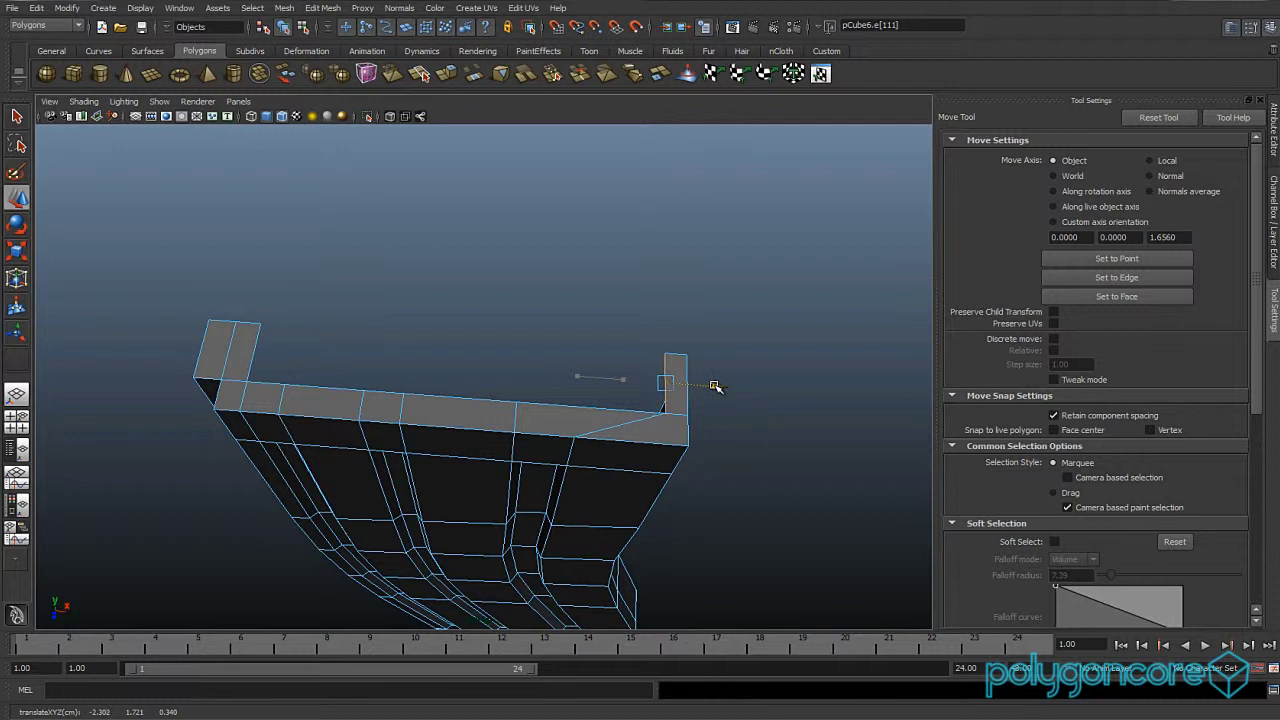
pyautogui.keyDown('alt'); pyautogui.moveTo(623, 442); pyautogui.dragTo(472, 401); pyautogui.keyUp('alt')
pyautogui.moveTo(484, 399)
pyautogui.keyDown('alt'); pyautogui.mouseDown()
pyautogui.moveTo(328, 389)
pyautogui.moveTo(477, 390)
pyautogui.moveTo(487, 415)
pyautogui.mouseUp(); pyautogui.keyUp('alt')
# Select the upper vertices along the magazine's front edge and scale them horizontally into a straight vertical line.
pyautogui.press('space')
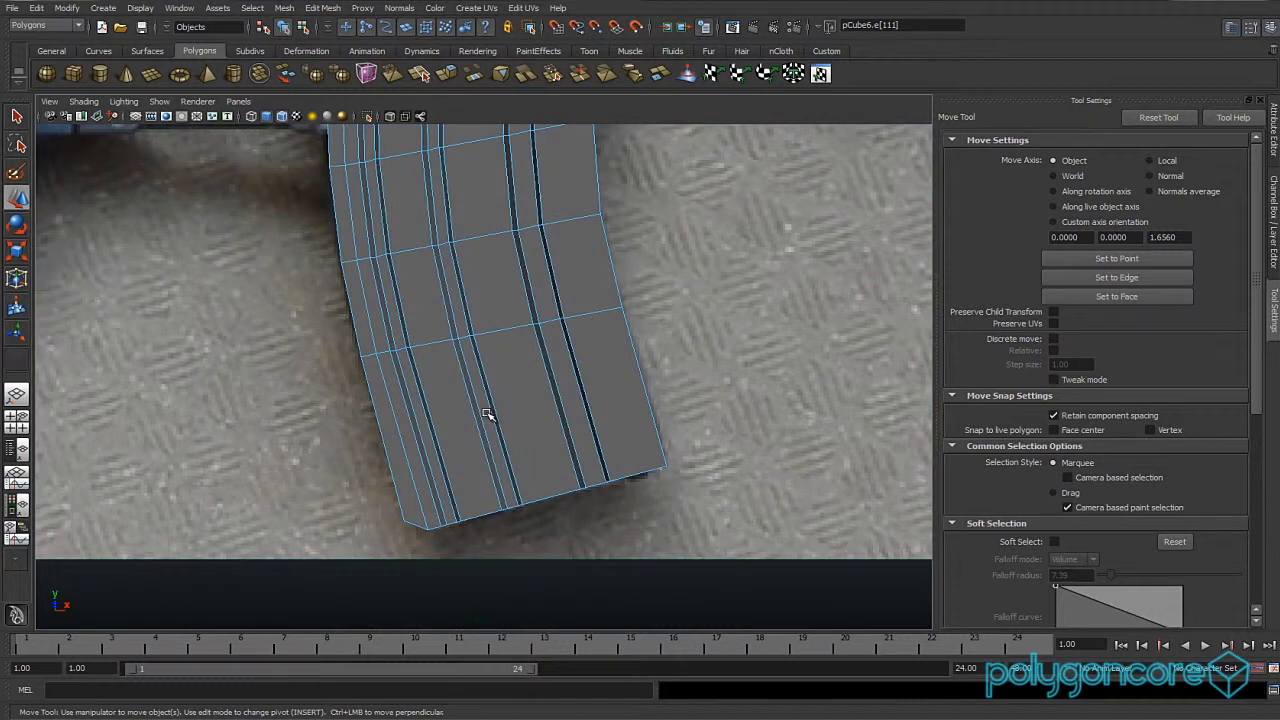
pyautogui.scroll(-5, 488, 412)
pyautogui.keyDown('alt'); pyautogui.moveTo(500, 350); pyautogui.dragTo(494, 460, button='middle'); pyautogui.keyUp('alt')
pyautogui.scroll(1, 494, 458)
pyautogui.keyDown('alt'); pyautogui.moveTo(492, 367); pyautogui.dragTo(481, 448, button='middle'); pyautogui.keyUp('alt')
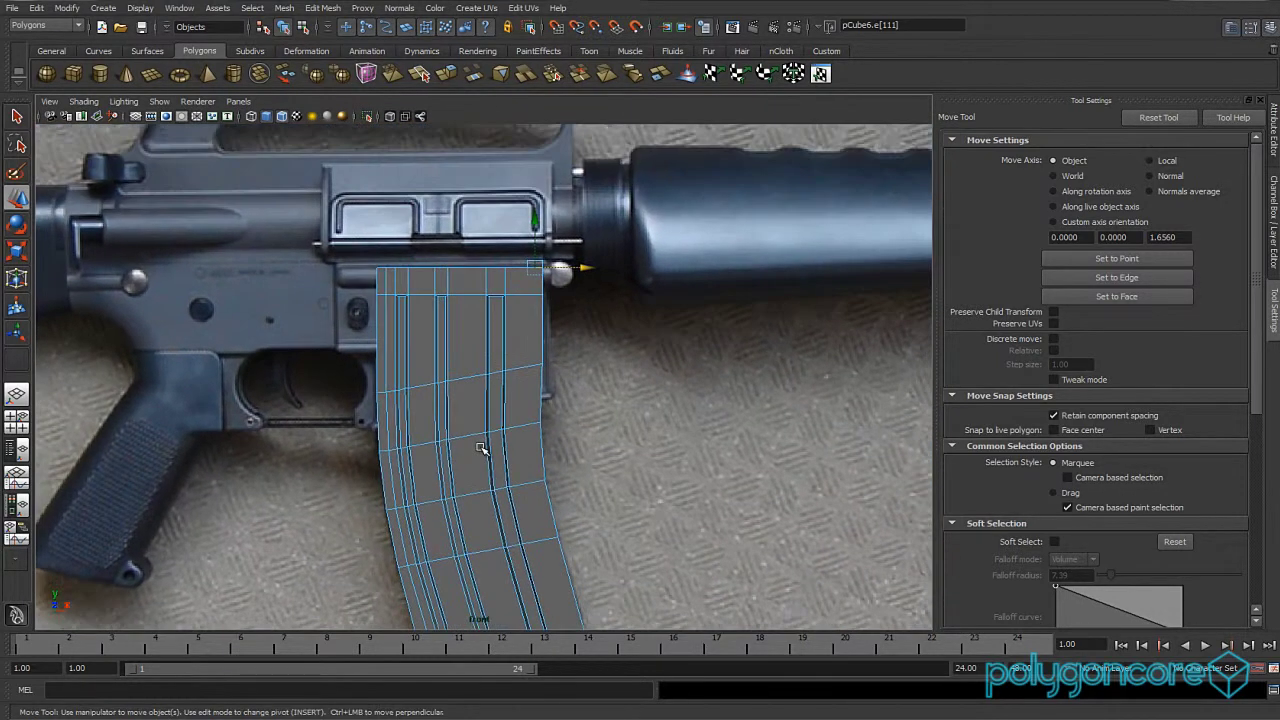
pyautogui.scroll(2, 481, 449)
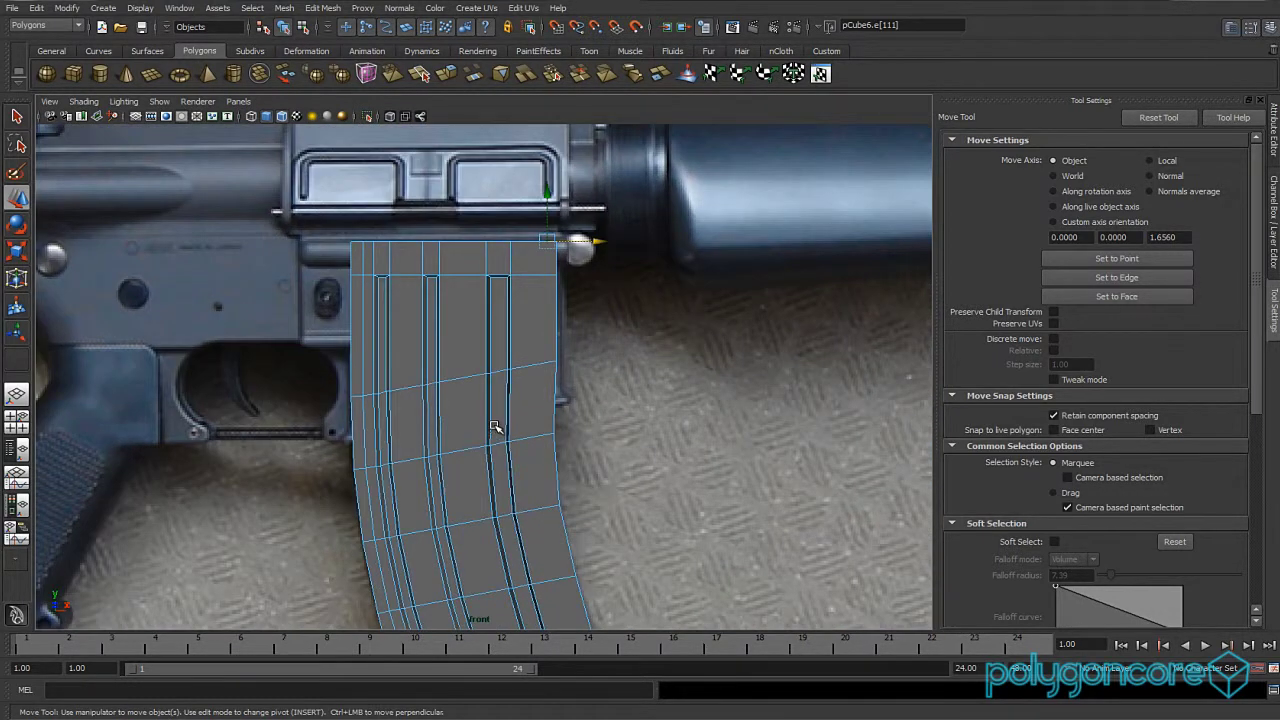
pyautogui.moveTo(520, 365); pyautogui.dragTo(470, 366, button='right')
pyautogui.scroll(2, 584, 396)
pyautogui.click(580, 354)
pyautogui.scroll(1, 546, 384)
pyautogui.moveTo(545, 381); pyautogui.dragTo(547, 384)
pyautogui.press('r')
pyautogui.moveTo(638, 168); pyautogui.dragTo(584, 400)
pyautogui.click(654, 275)
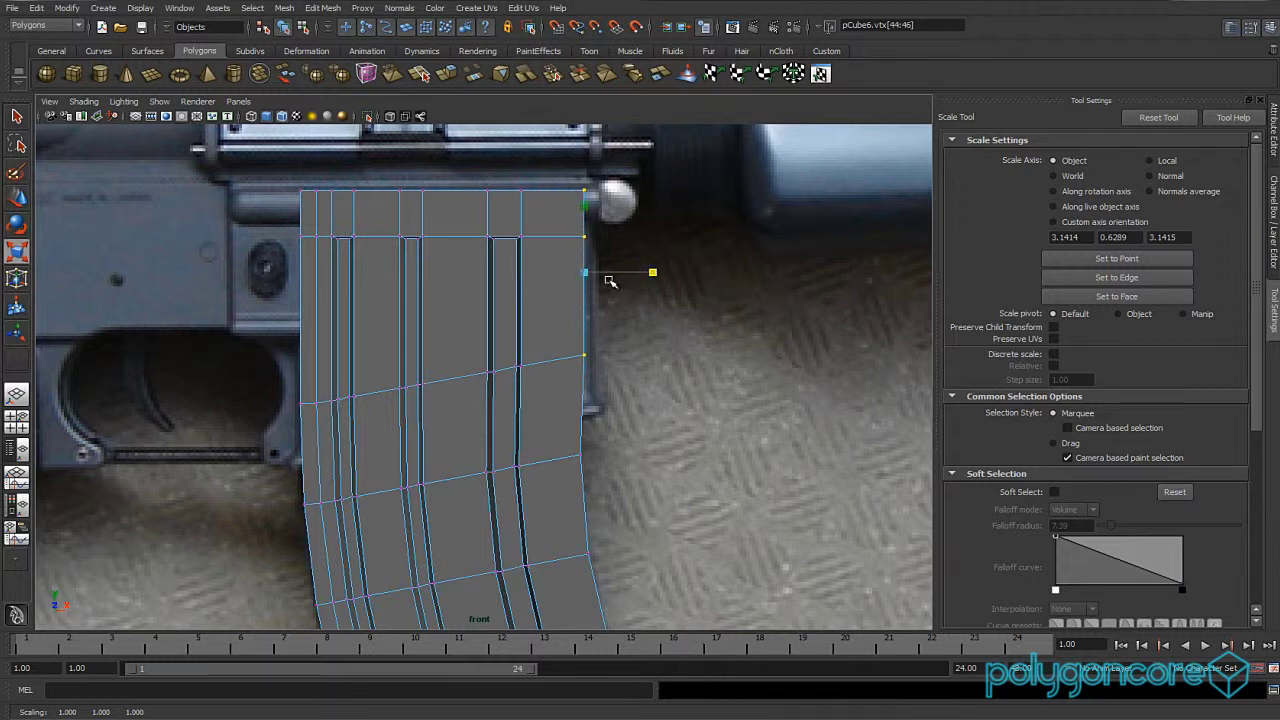
# Shift the upper front-edge vertices of the magazine slightly toward the rear.
pyautogui.press('w')
pyautogui.moveTo(621, 158); pyautogui.dragTo(549, 371)
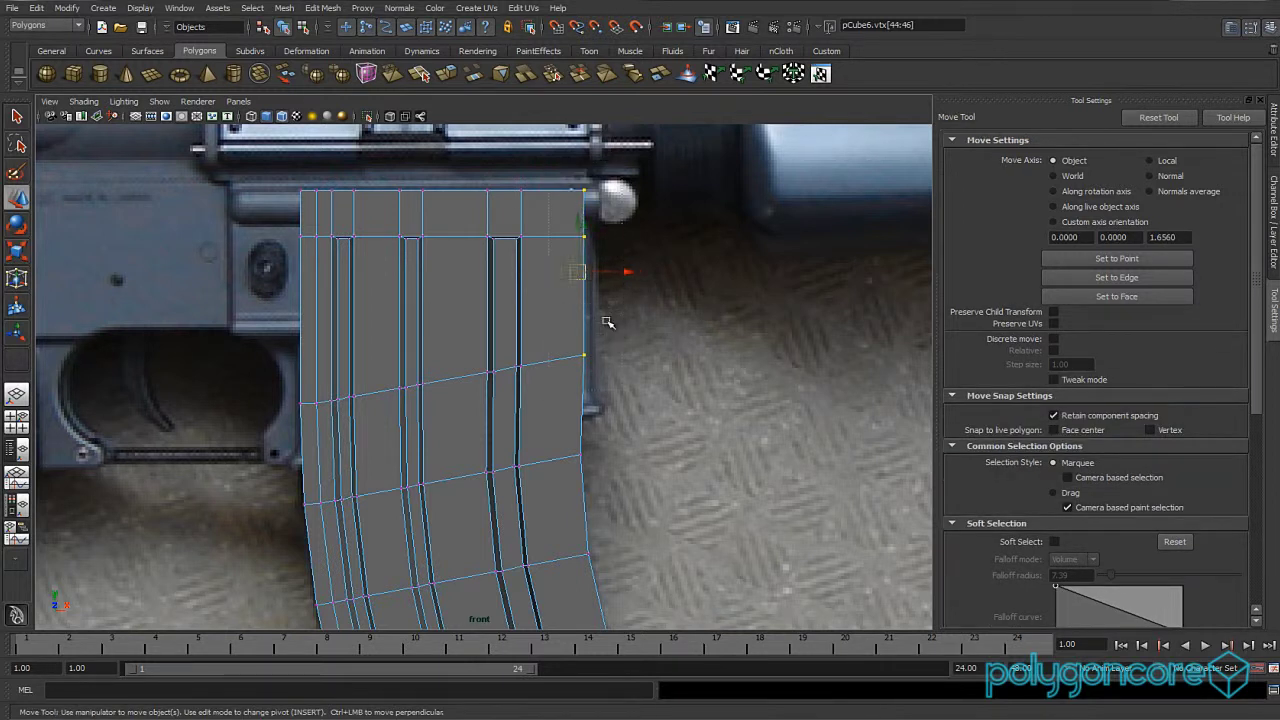
pyautogui.click(619, 268)
pyautogui.moveTo(622, 271); pyautogui.dragTo(619, 271)
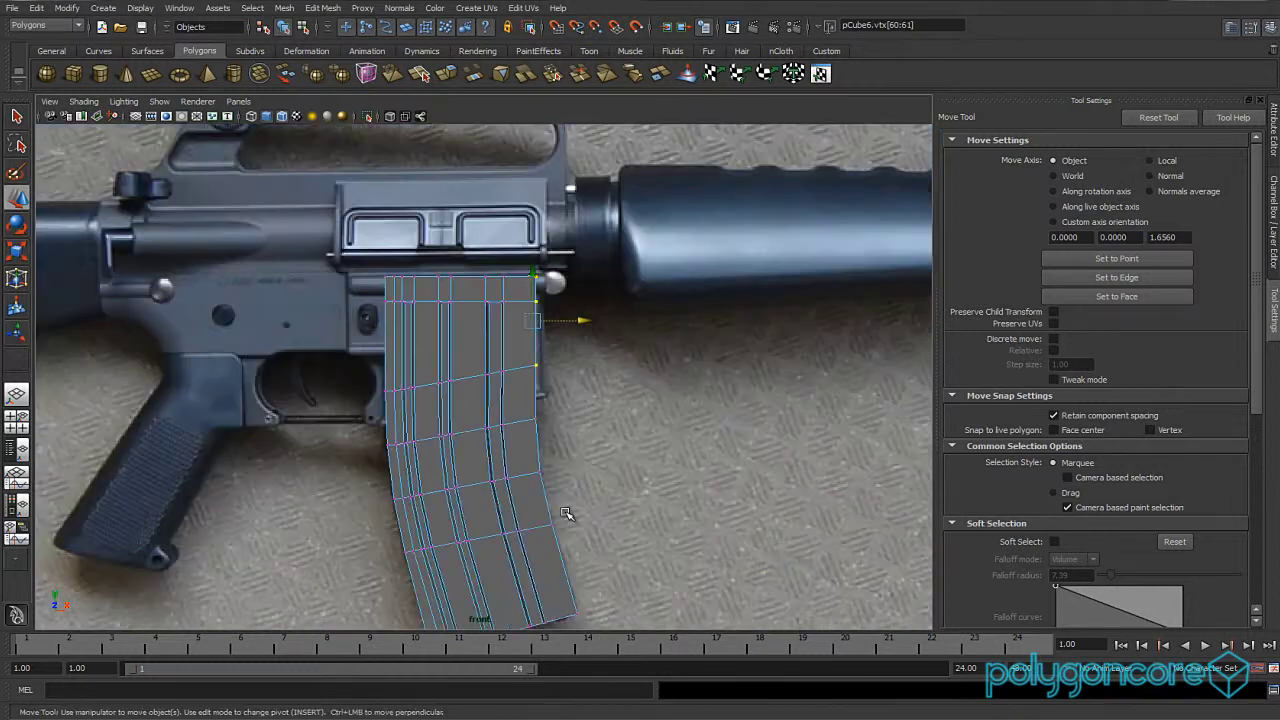
# Add a crosswise edge loop midway between the second and third crosswise loops at the magazine's bend.
pyautogui.scroll(-3, 565, 495)
pyautogui.moveTo(556, 386)
pyautogui.keyDown('alt'); pyautogui.mouseDown(button='middle')
pyautogui.moveTo(554, 359)
pyautogui.moveTo(560, 372)
pyautogui.mouseUp(button='middle'); pyautogui.keyUp('alt')
pyautogui.scroll(2, 560, 372)
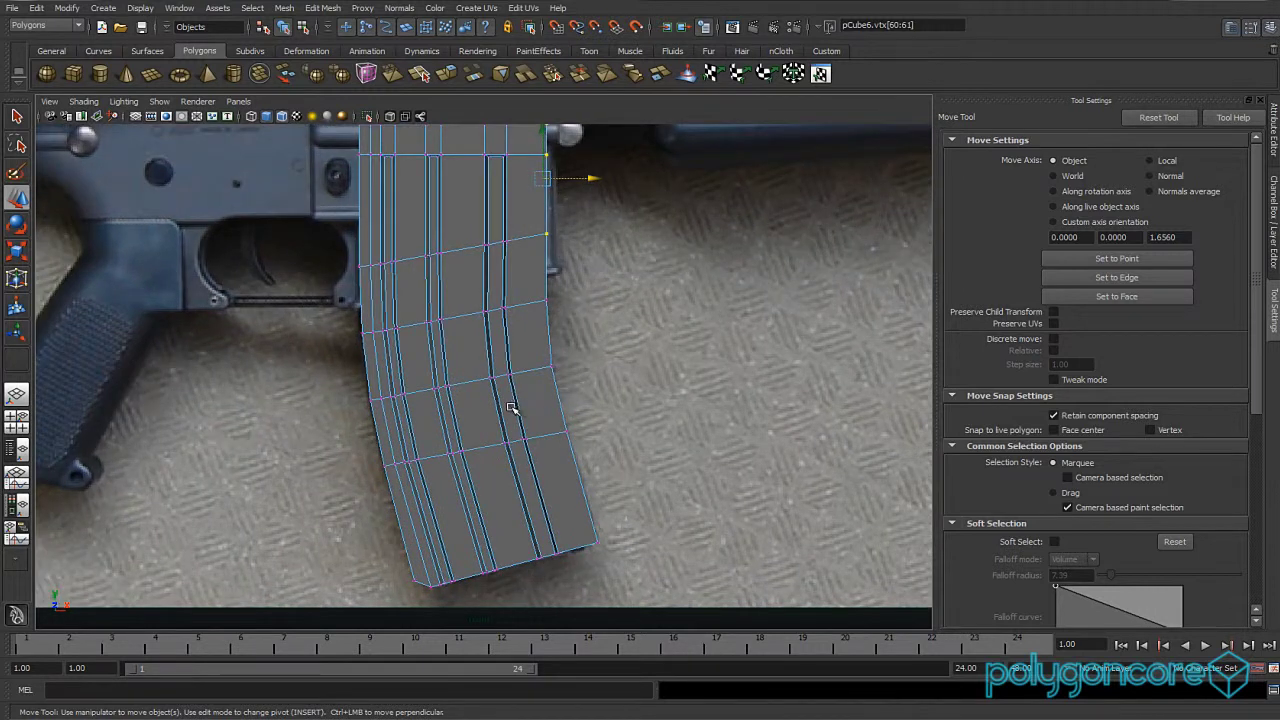
pyautogui.scroll(1, 503, 412)
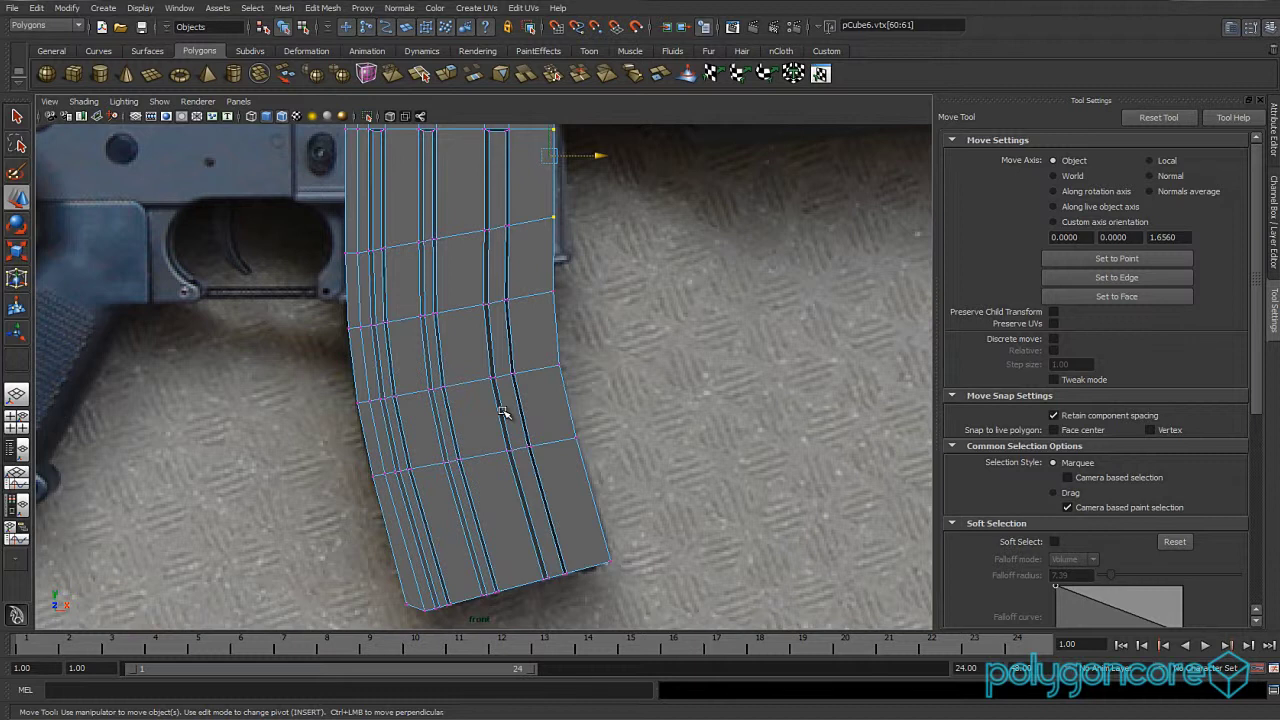
pyautogui.moveTo(508, 374)
pyautogui.keyDown('alt'); pyautogui.mouseDown(button='middle')
pyautogui.moveTo(521, 453)
pyautogui.moveTo(513, 398)
pyautogui.mouseUp(button='middle'); pyautogui.keyUp('alt')
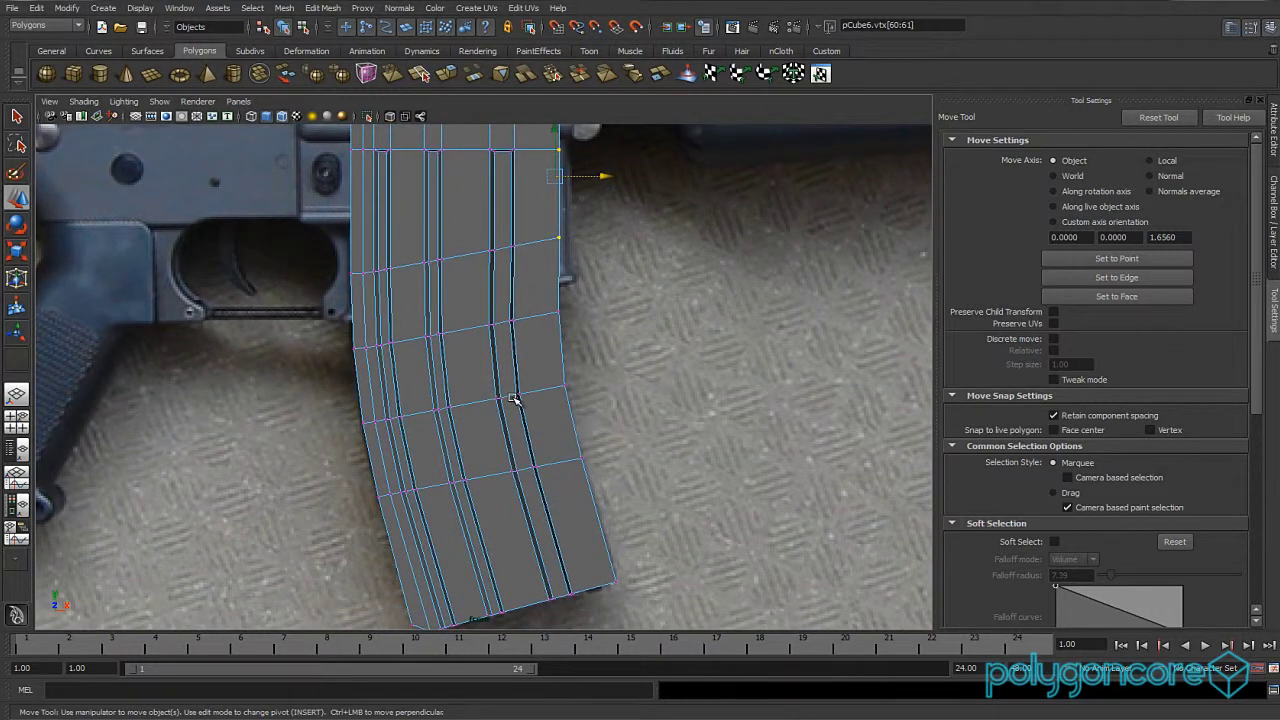
pyautogui.click(496, 330)
pyautogui.keyDown('shift'); pyautogui.rightClick(499, 358); pyautogui.keyUp('shift')
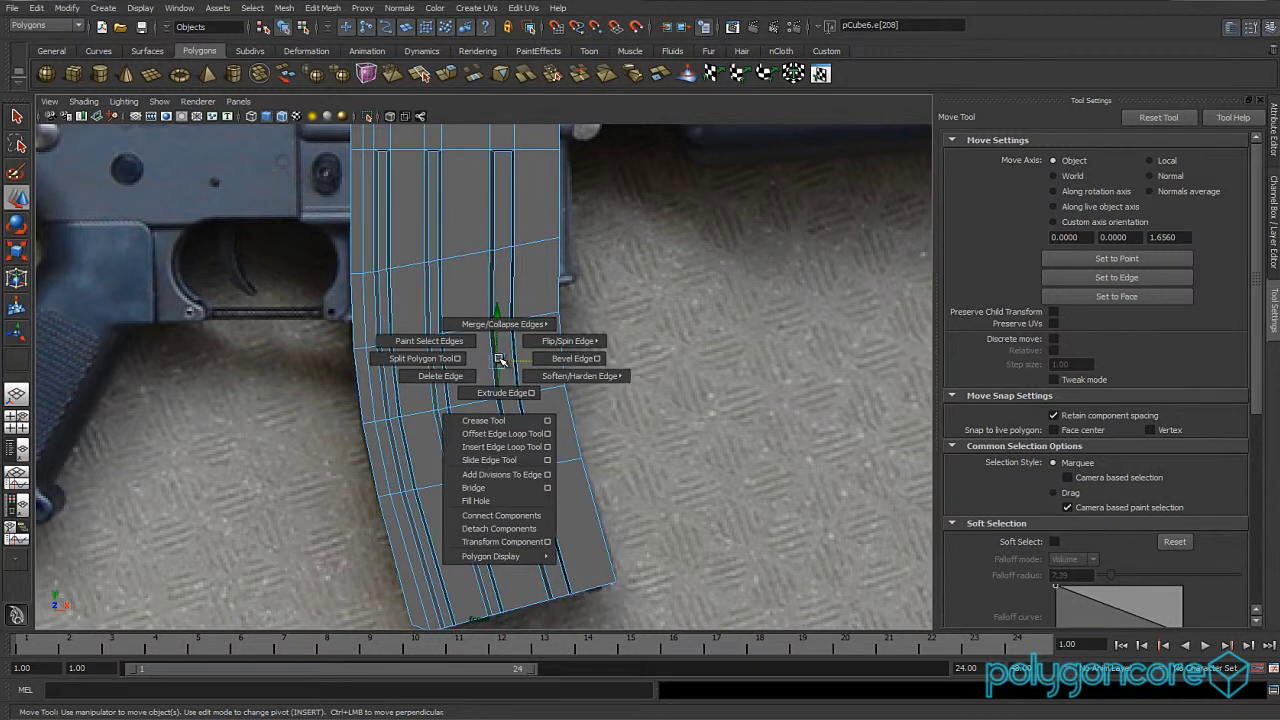
pyautogui.keyDown('ctrl'); pyautogui.moveTo(513, 345); pyautogui.dragTo(495, 393, button='right'); pyautogui.keyUp('ctrl')
# Delete the four older crosswise edge loops below the recess tops and select the remaining loop at the bend.
pyautogui.keyDown('shift'); pyautogui.click(495, 477); pyautogui.keyUp('shift')
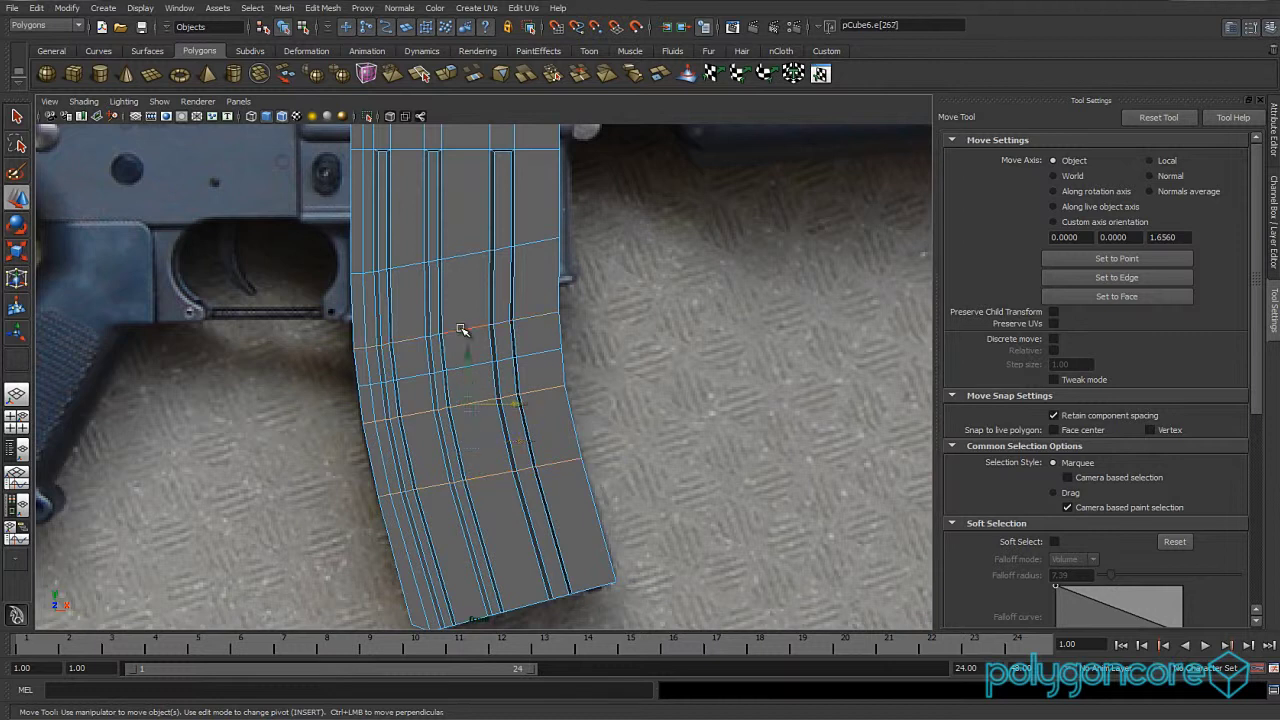
pyautogui.keyDown('shift'); pyautogui.click(464, 258); pyautogui.keyUp('shift')
pyautogui.keyDown('ctrl'); pyautogui.moveTo(464, 258); pyautogui.dragTo(430, 272, button='right'); pyautogui.keyUp('ctrl')
pyautogui.click(474, 366)
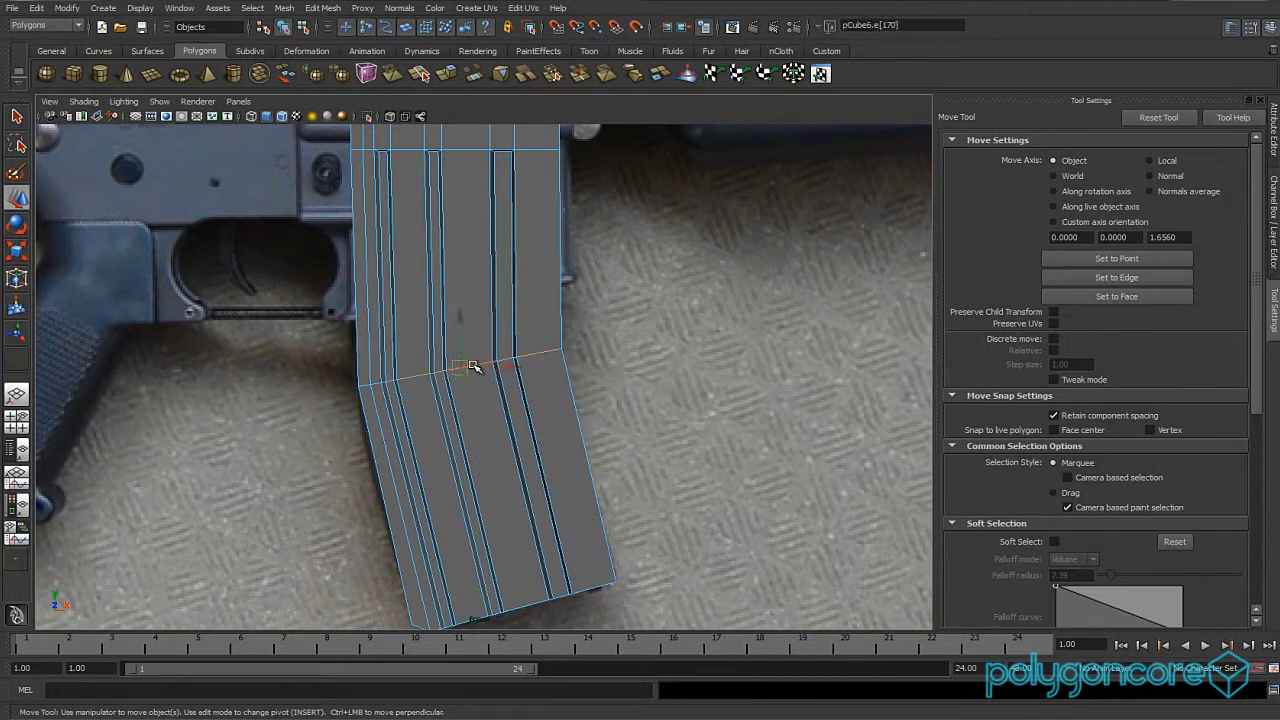
# Bevel the crosswise edge loop at the magazine's bend and set the bevel to 3 segments.
pyautogui.keyDown('shift'); pyautogui.moveTo(474, 366); pyautogui.dragTo(528, 370, button='right'); pyautogui.keyUp('shift')
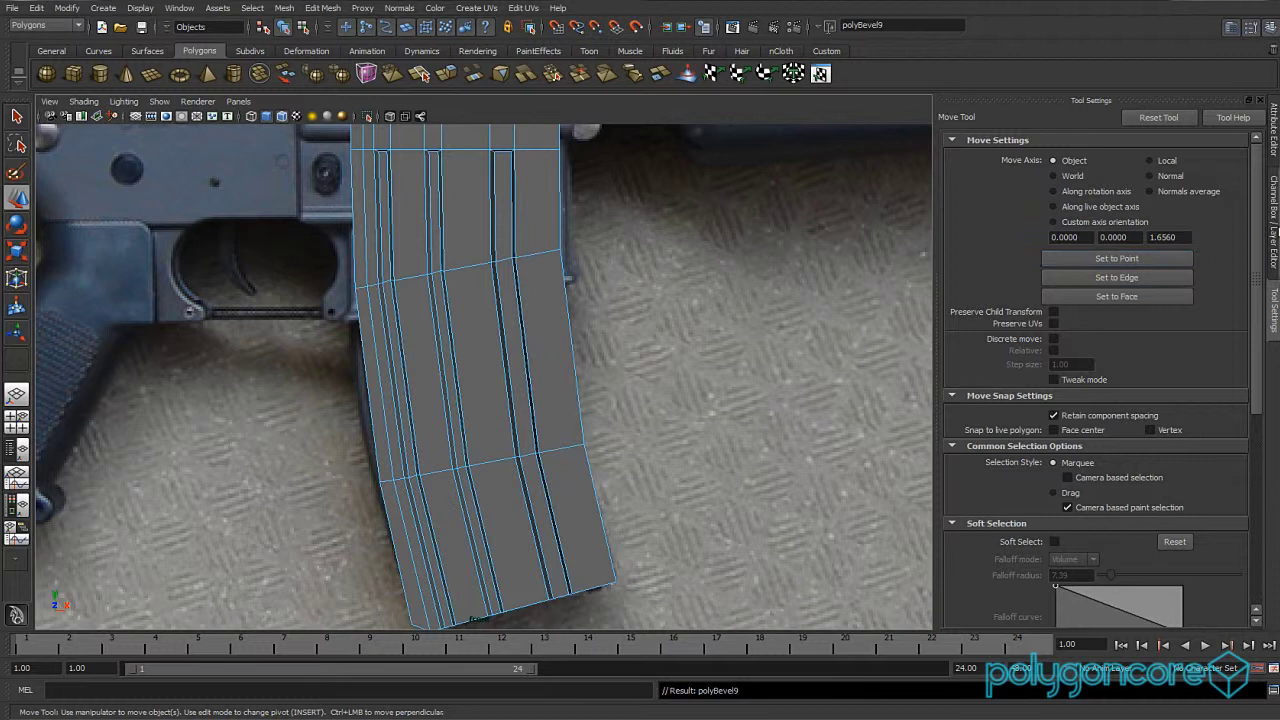
pyautogui.click(1273, 225)
pyautogui.click(1218, 218)
pyautogui.press('Return')
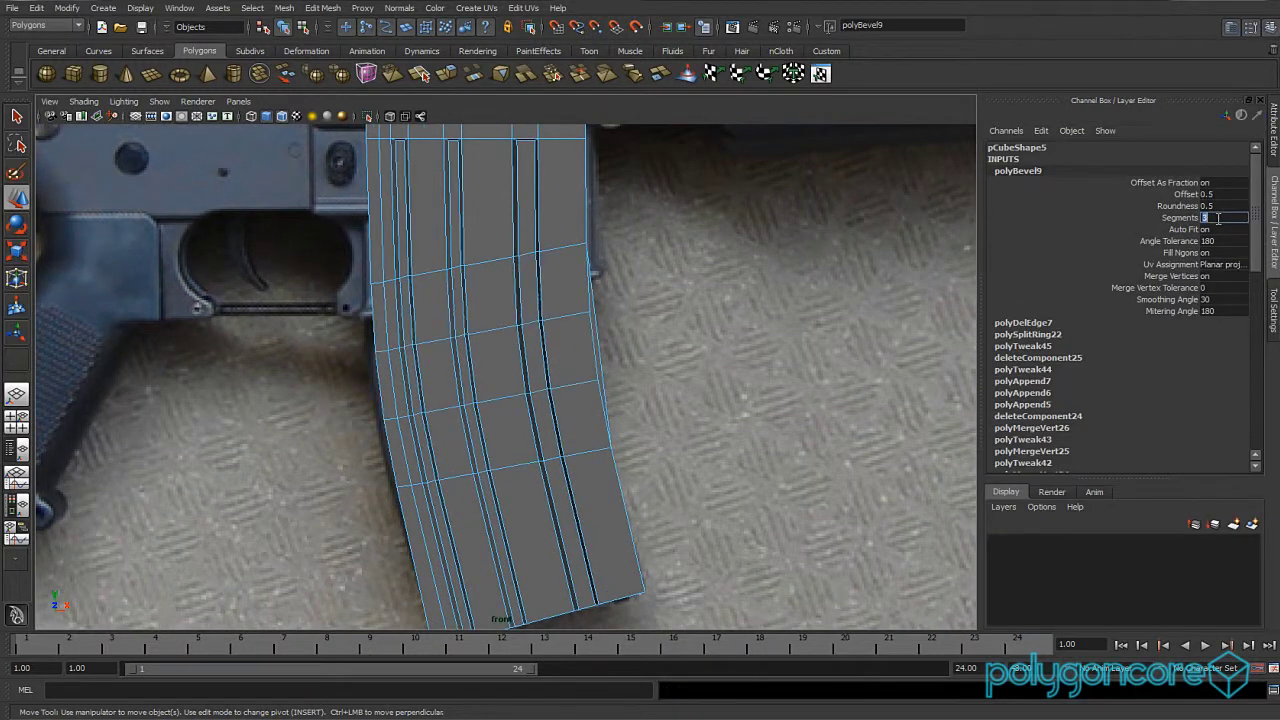
pyautogui.click(1185, 194)
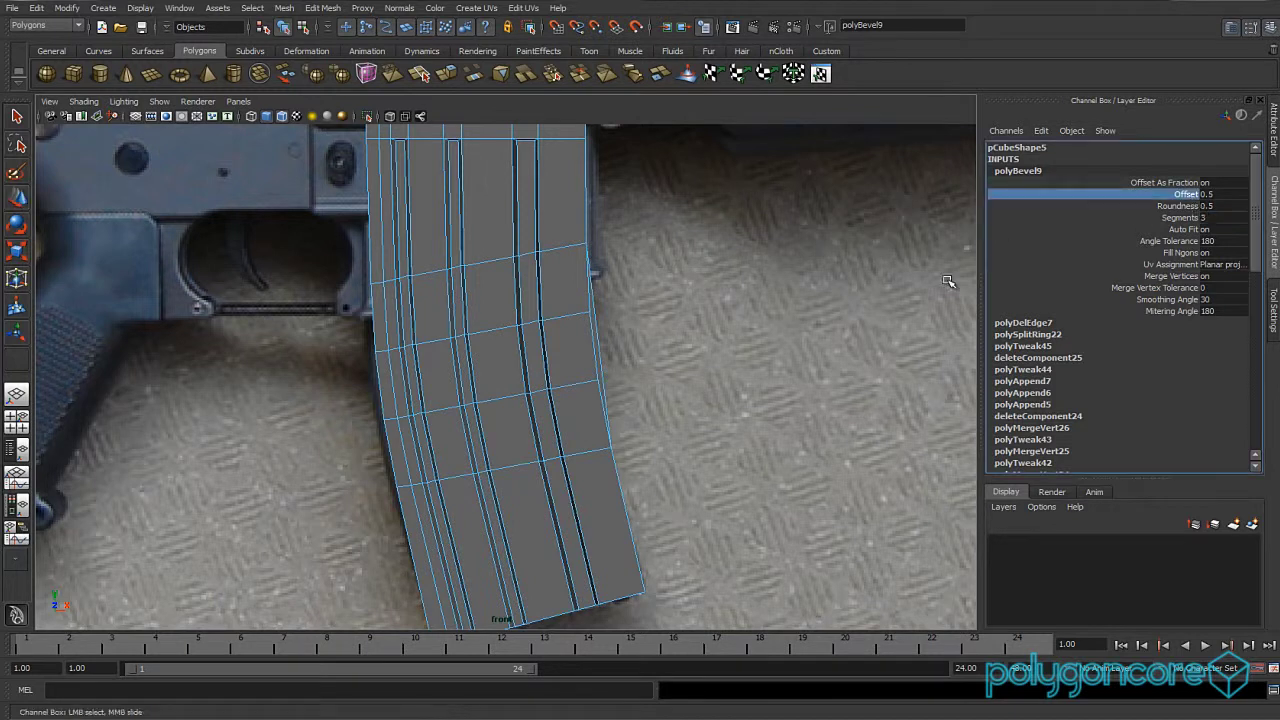
pyautogui.click(641, 338)
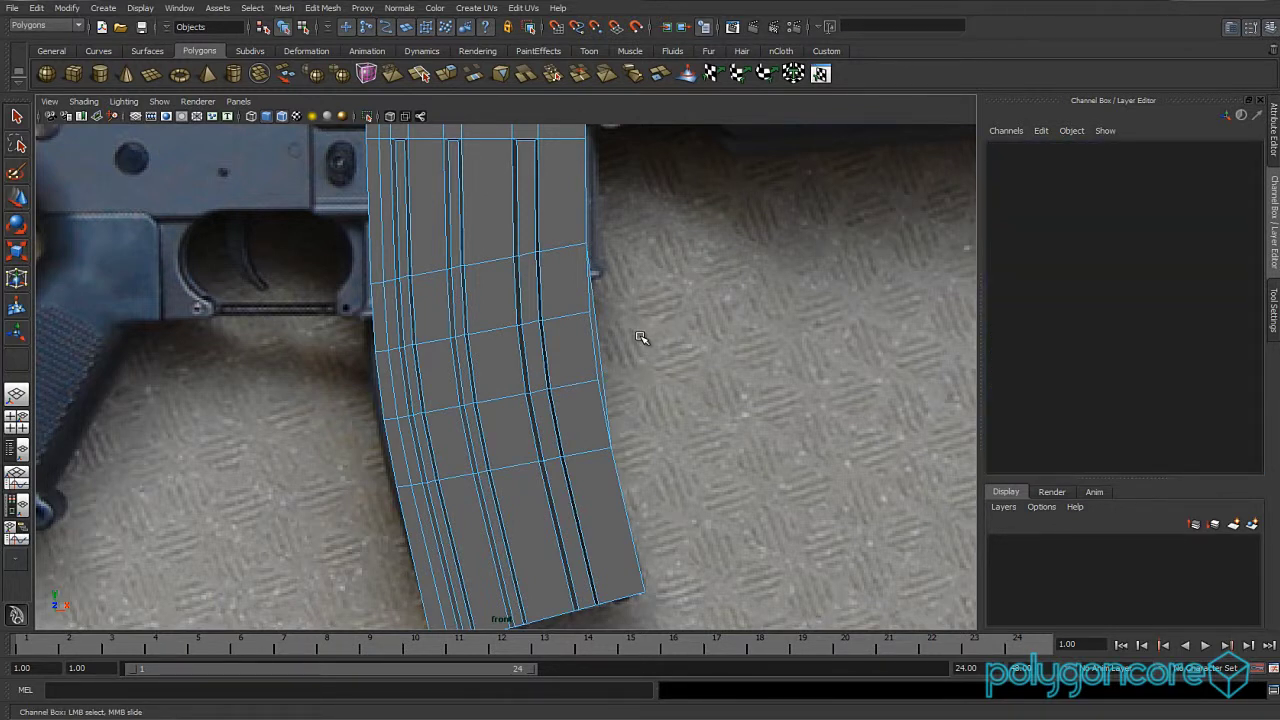
# Make the magazine see-through over the reference photo and reduce the bend bevel's offset to 0.37.
pyautogui.hotkey('alt', 'a')
pyautogui.hotkey('alt', 'a')
pyautogui.hotkey('alt', 'a')
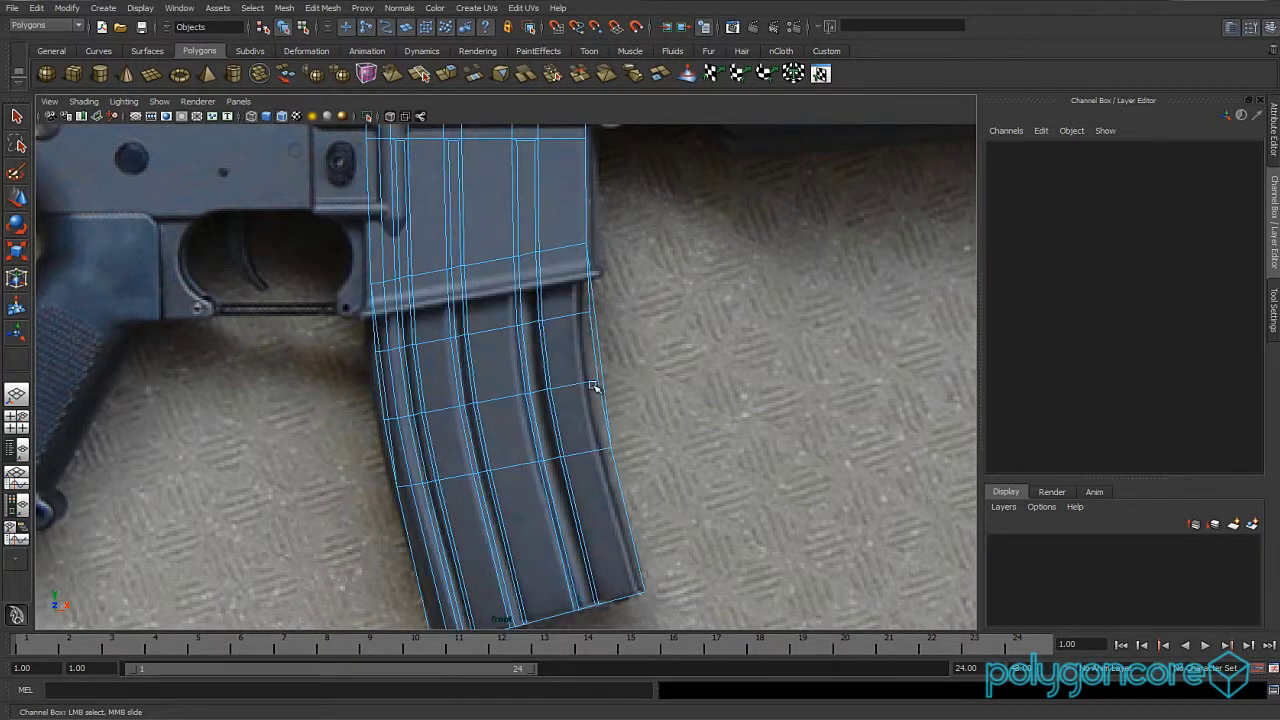
pyautogui.click(585, 383)
pyautogui.moveTo(586, 380)
pyautogui.mouseDown(button='right')
pyautogui.moveTo(612, 362)
pyautogui.moveTo(600, 380)
pyautogui.mouseUp(button='right')
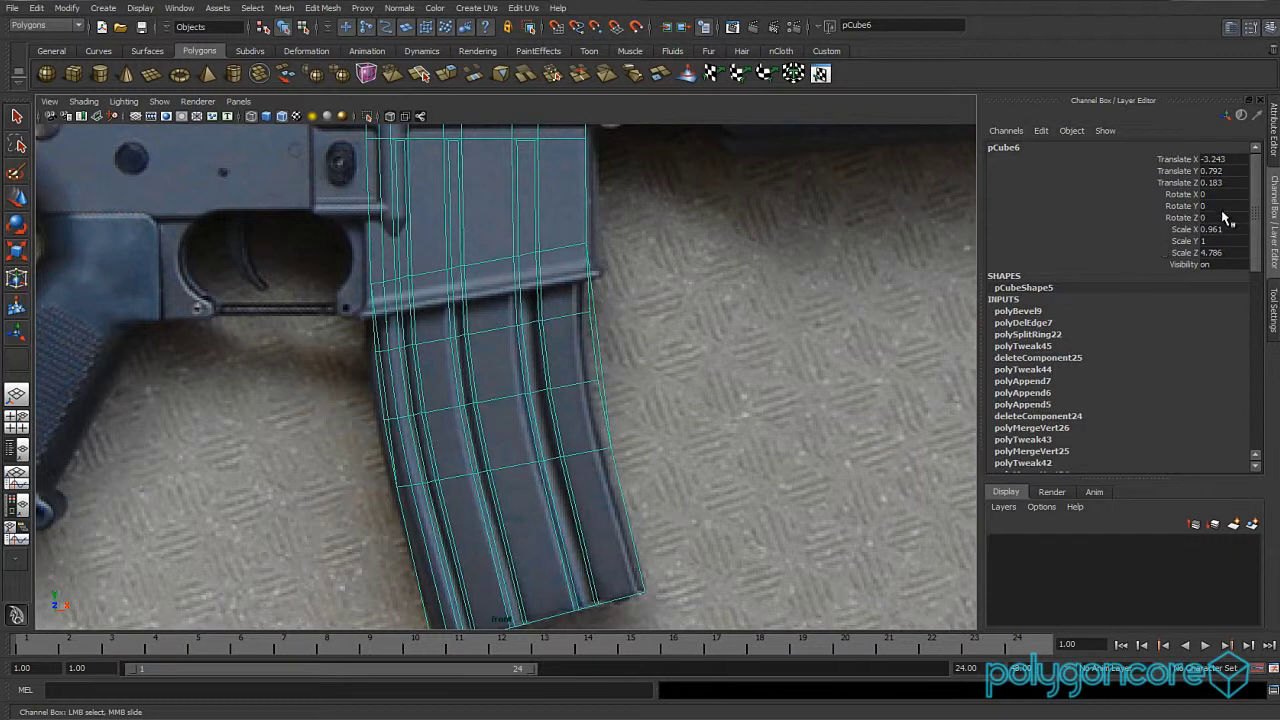
pyautogui.click(1010, 311)
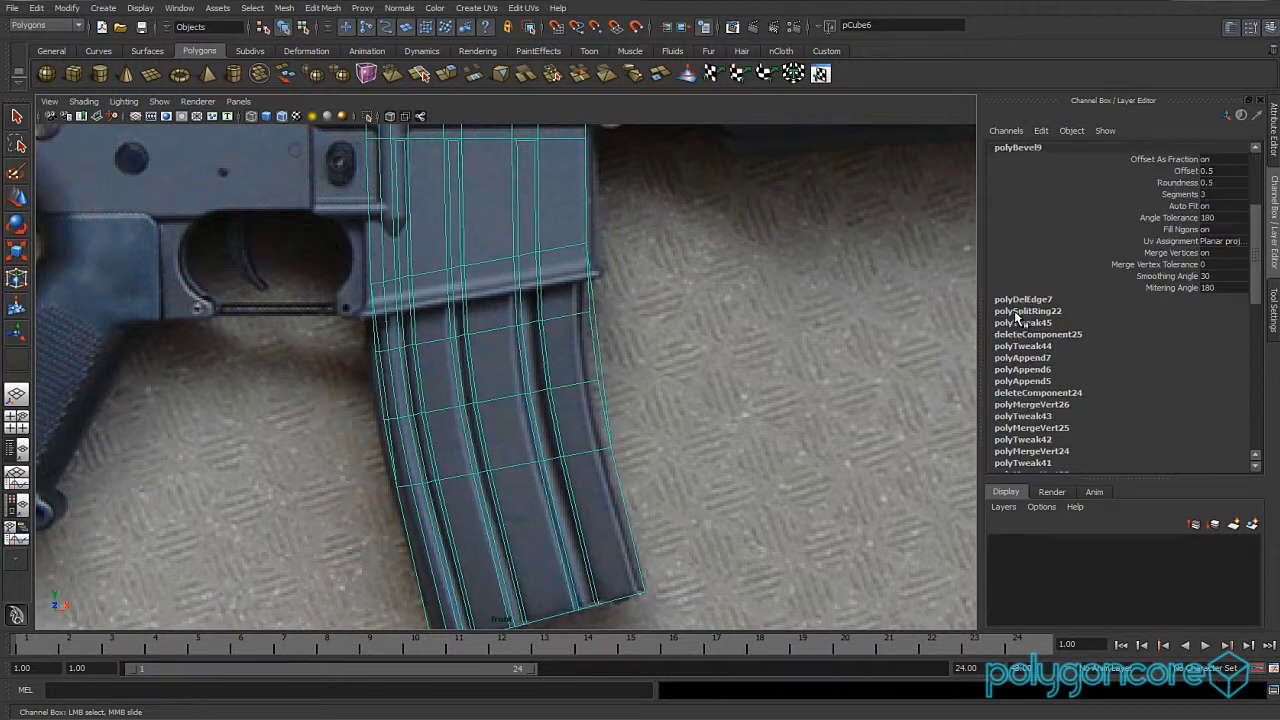
pyautogui.click(1188, 172)
pyautogui.moveTo(639, 355); pyautogui.dragTo(621, 347, button='middle')
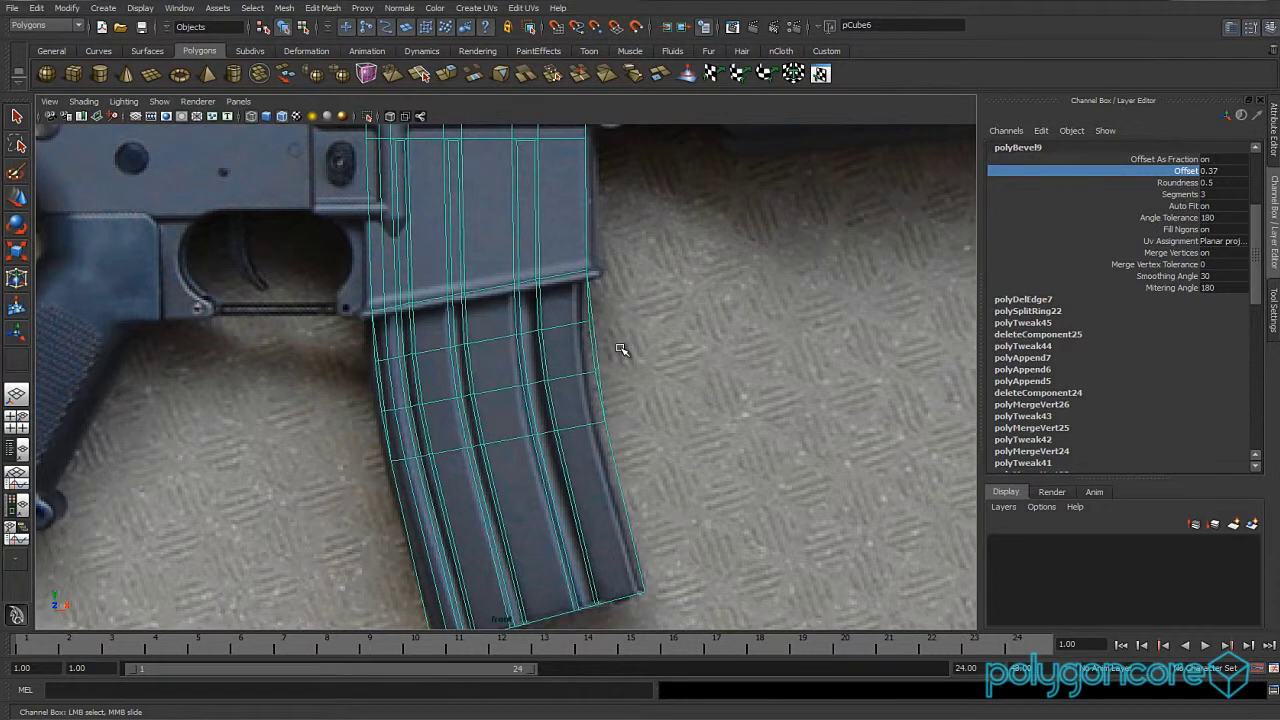
# Check the shaded magazine from an angle in the perspective view and undo the latest selection changes.
pyautogui.press('space')
pyautogui.moveTo(621, 349); pyautogui.dragTo(623, 315)
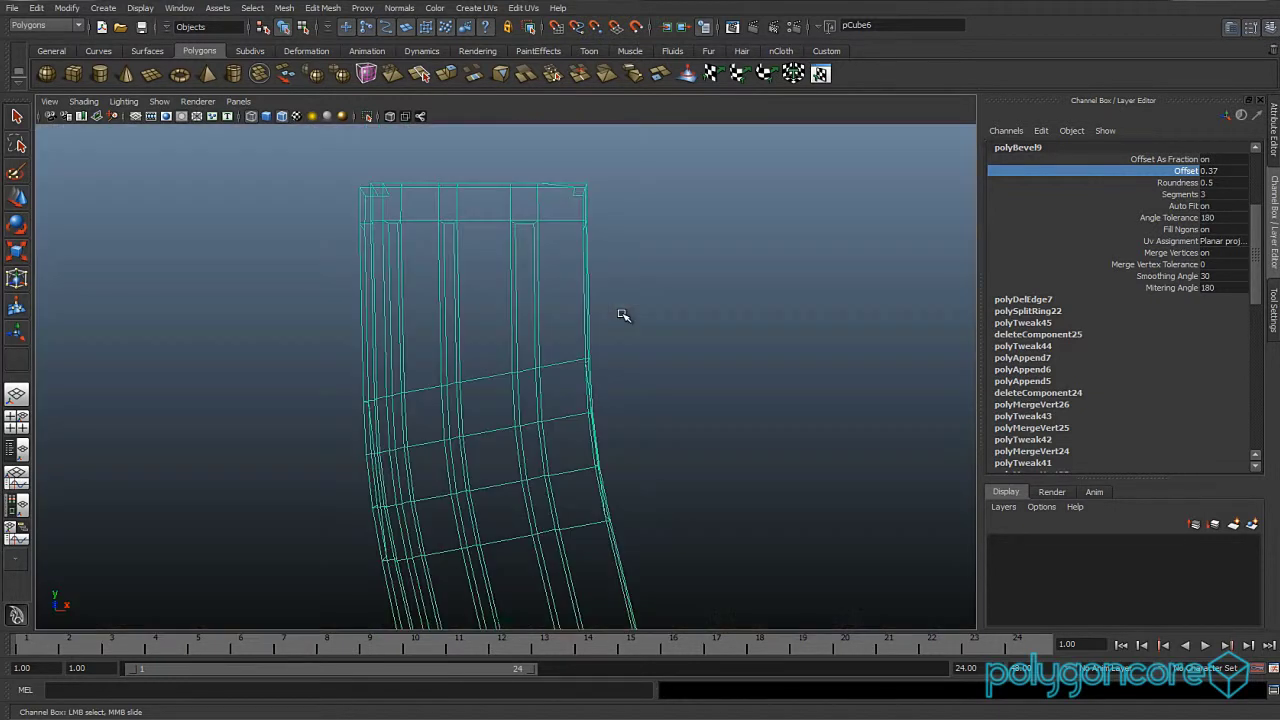
pyautogui.press('5')
pyautogui.keyDown('alt'); pyautogui.moveTo(605, 358); pyautogui.dragTo(509, 374); pyautogui.keyUp('alt')
pyautogui.hotkey('ctrl', 'z')
pyautogui.hotkey('ctrl', 'z')
pyautogui.hotkey('ctrl', 'z')
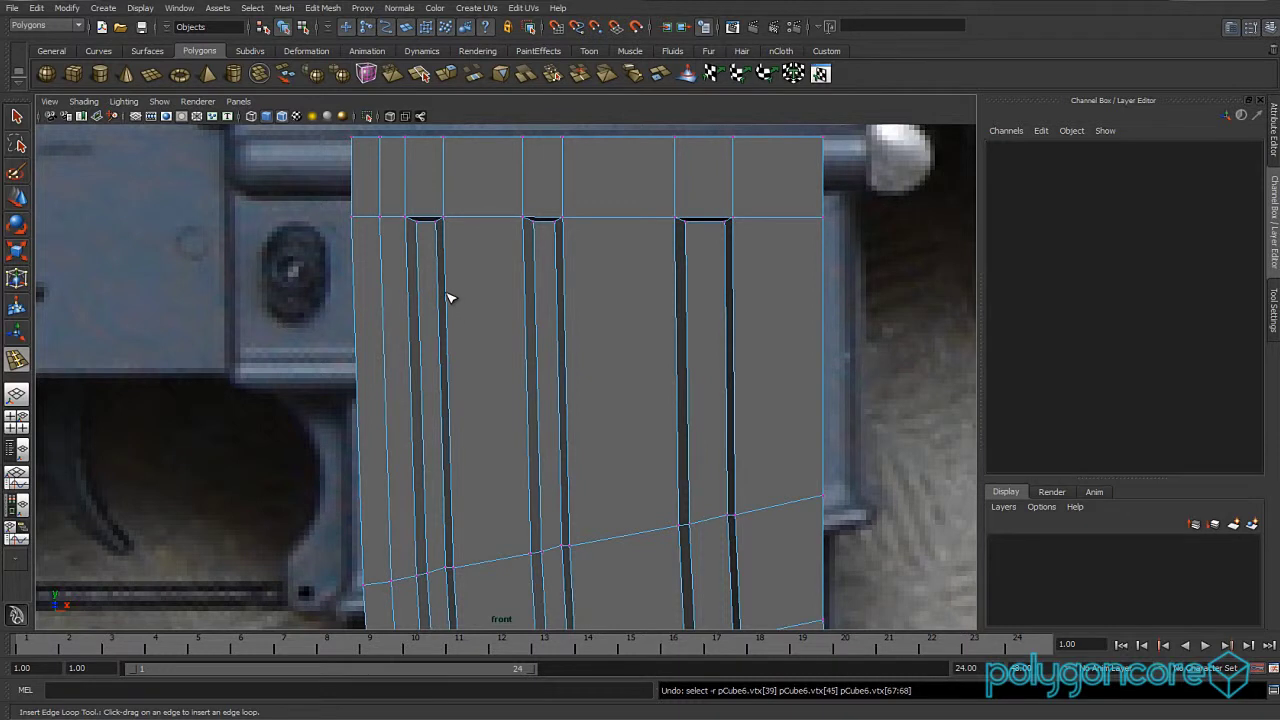
# Insert a crosswise edge loop across the magazine a short distance below the recess tops.
pyautogui.moveTo(449, 297); pyautogui.dragTo(449, 297)
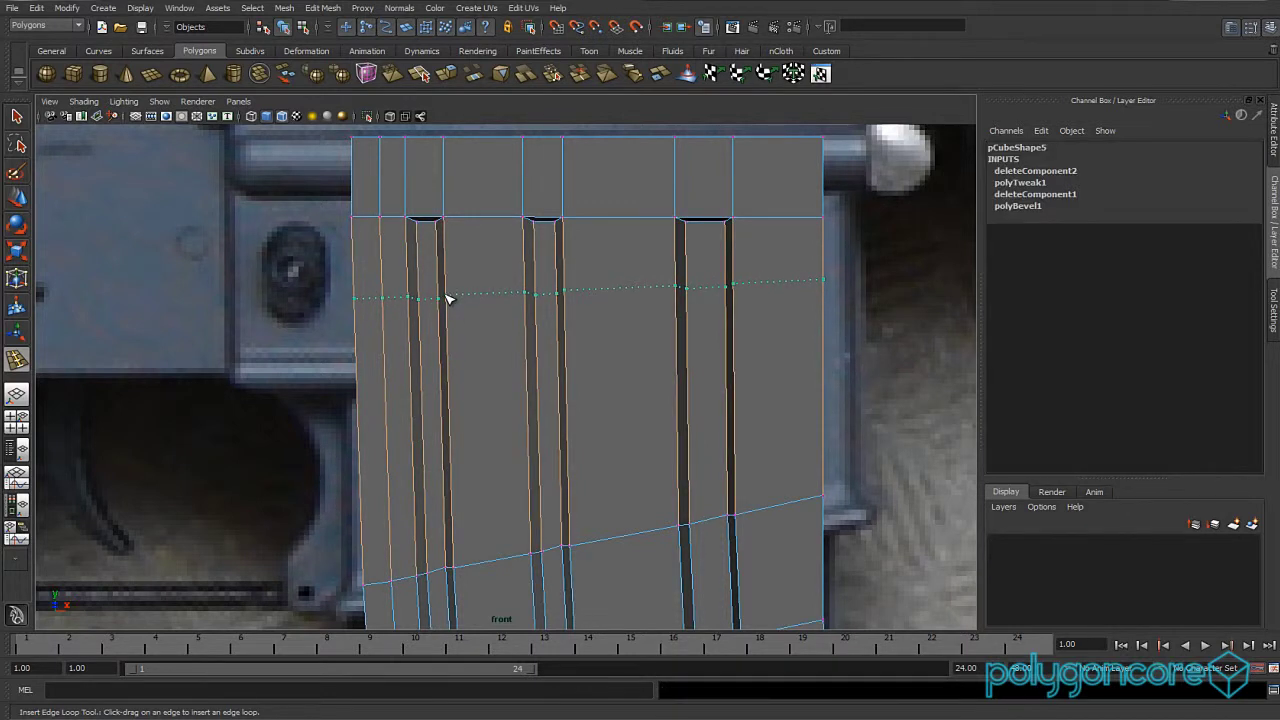
pyautogui.moveTo(447, 316); pyautogui.dragTo(444, 319)
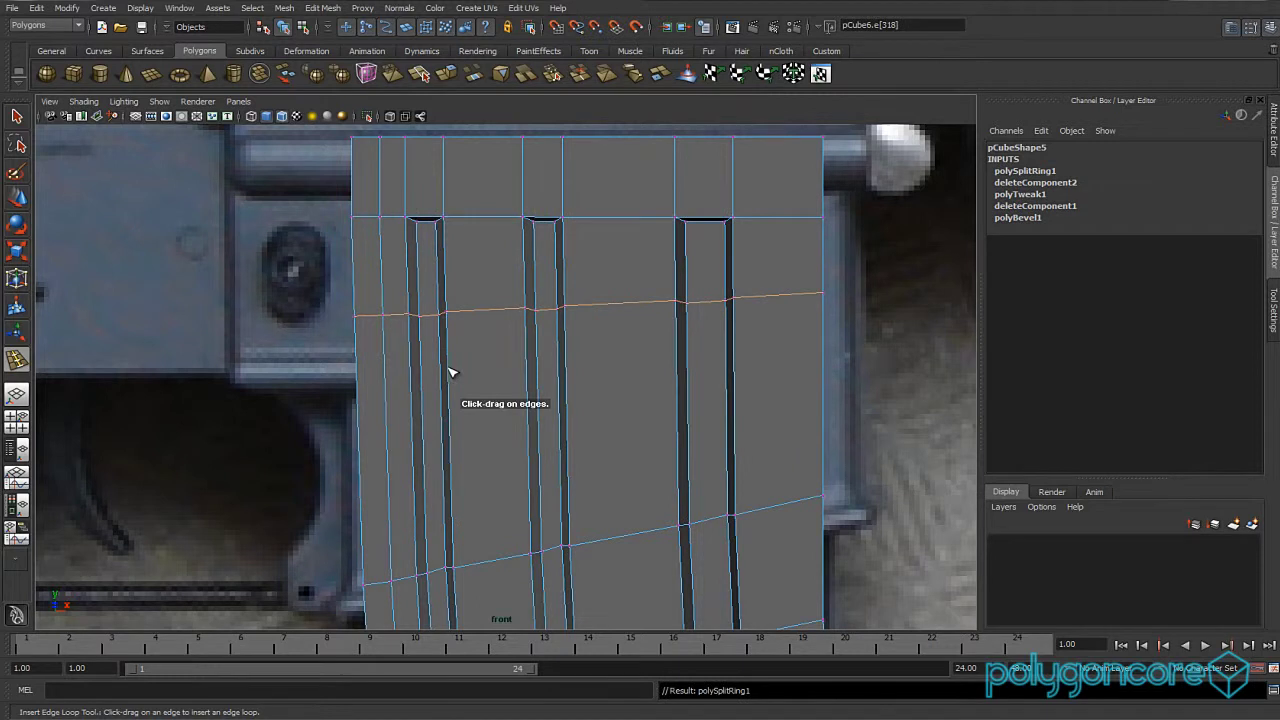
# Try a second crosswise edge loop just below the new upper loop, and undo it.
pyautogui.moveTo(449, 372); pyautogui.dragTo(450, 370)
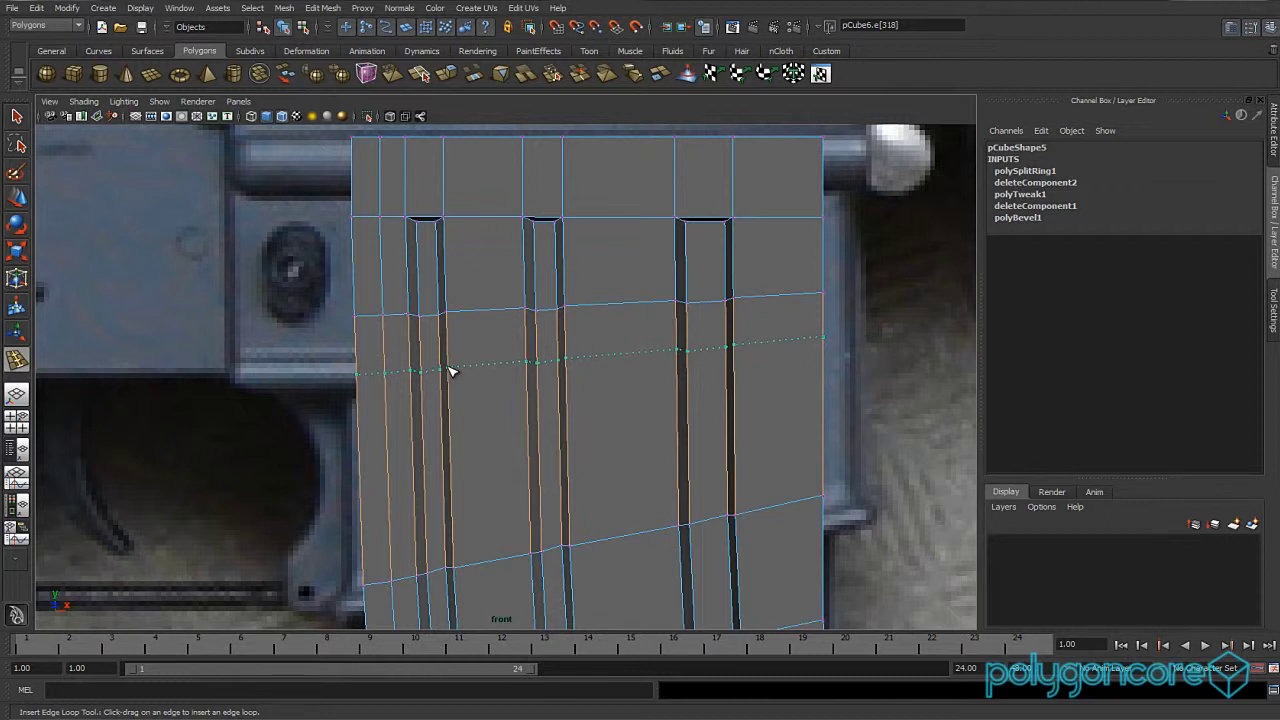
pyautogui.moveTo(449, 372); pyautogui.dragTo(451, 371)
pyautogui.scroll(-5, 467, 377)
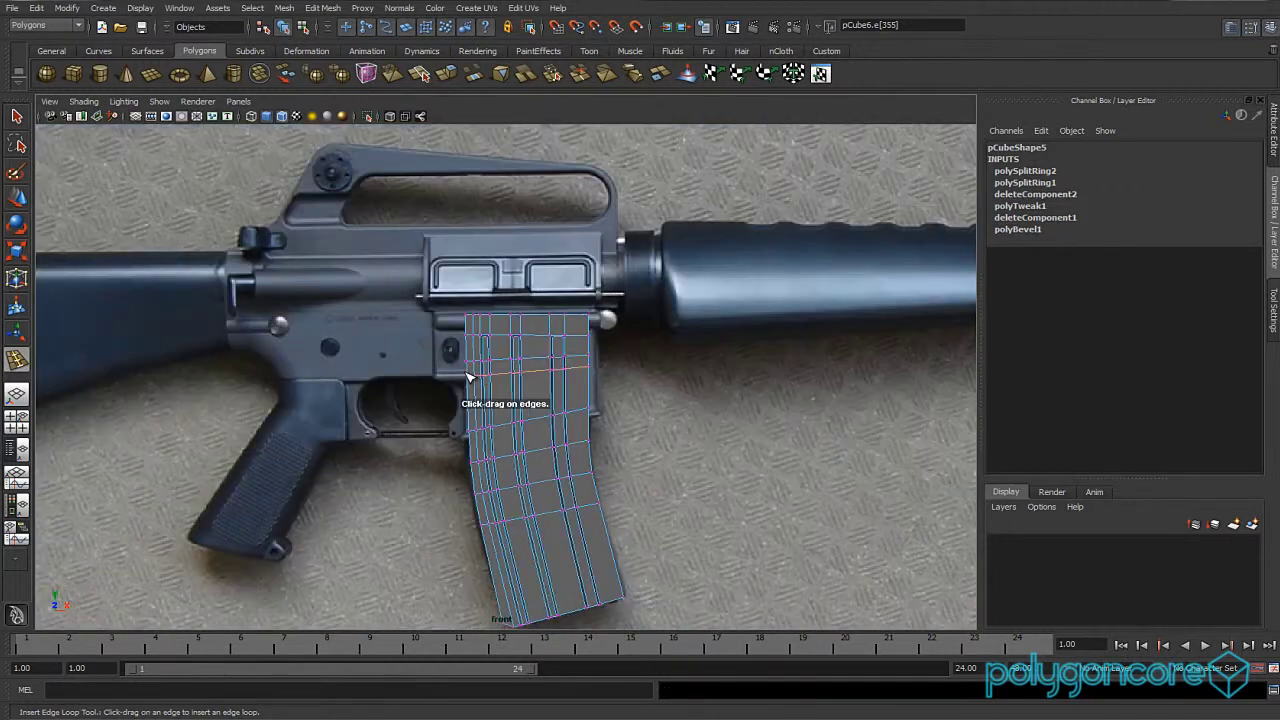
pyautogui.scroll(3, 467, 377)
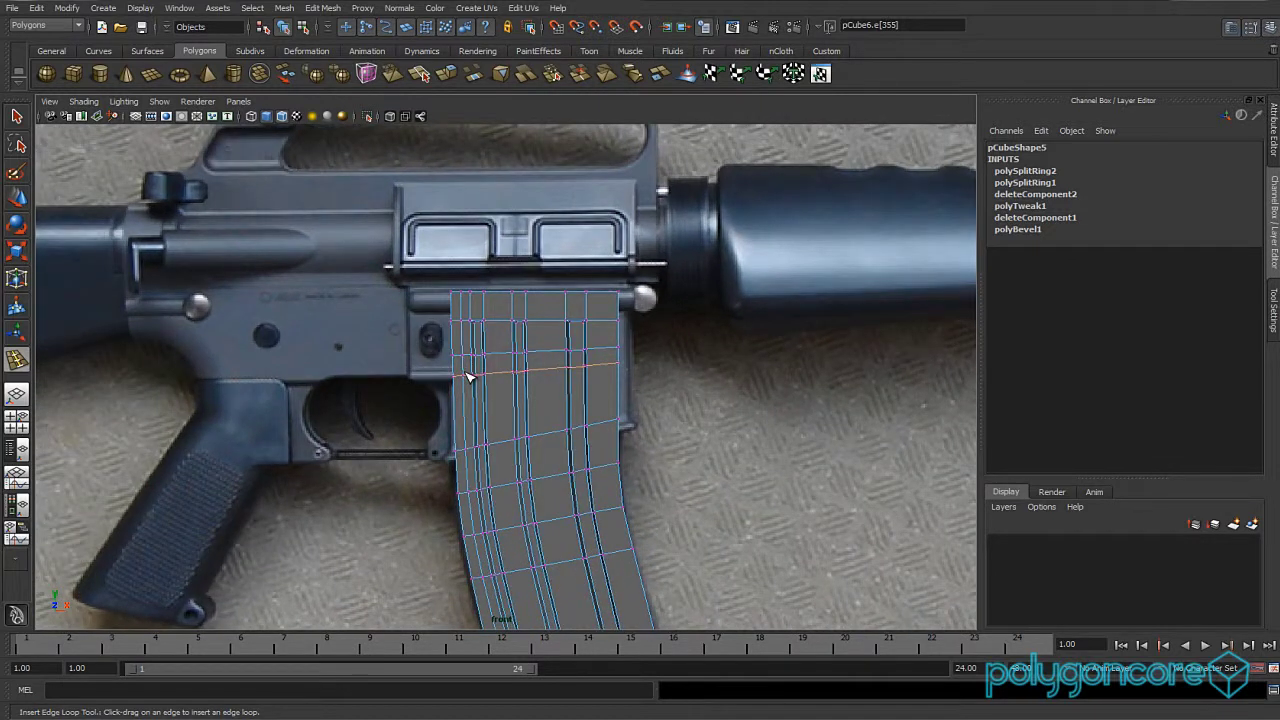
pyautogui.scroll(5, 467, 377)
pyautogui.hotkey('ctrl', 'z')
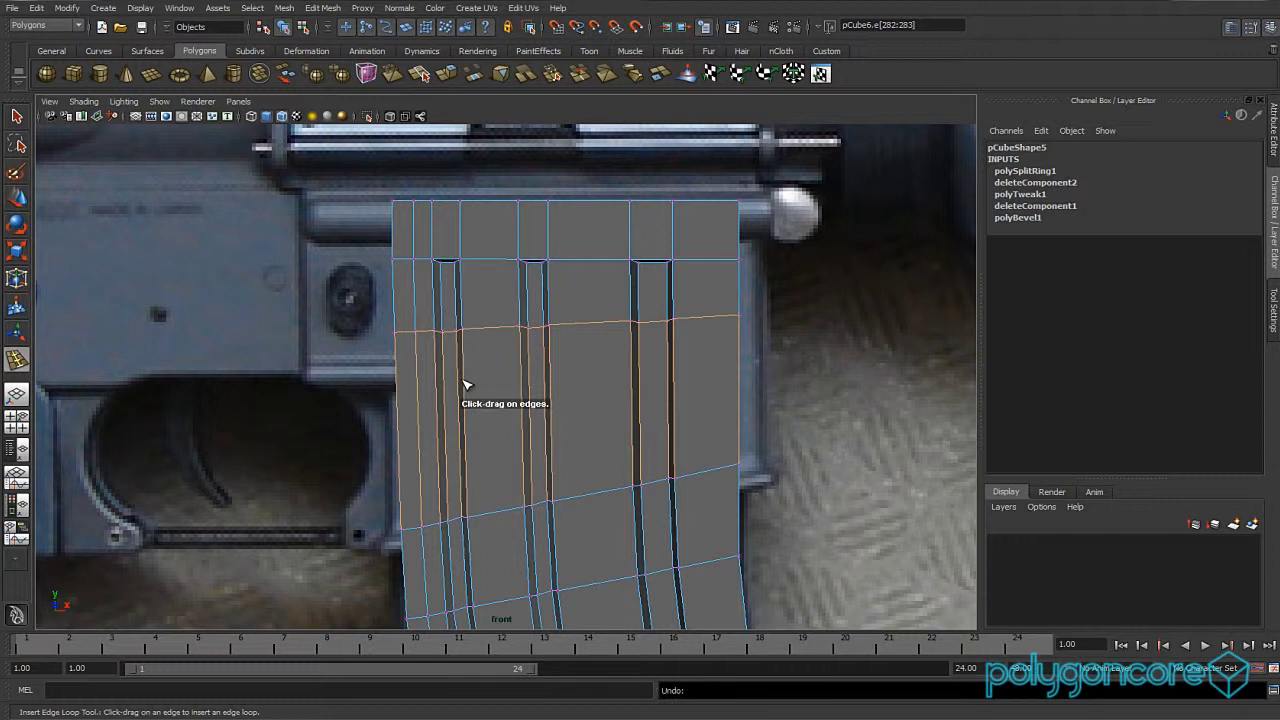
# Insert a second crosswise edge loop slightly below the upper one, nearly parallel to it.
pyautogui.press('F8')
pyautogui.moveTo(461, 389); pyautogui.dragTo(461, 391)
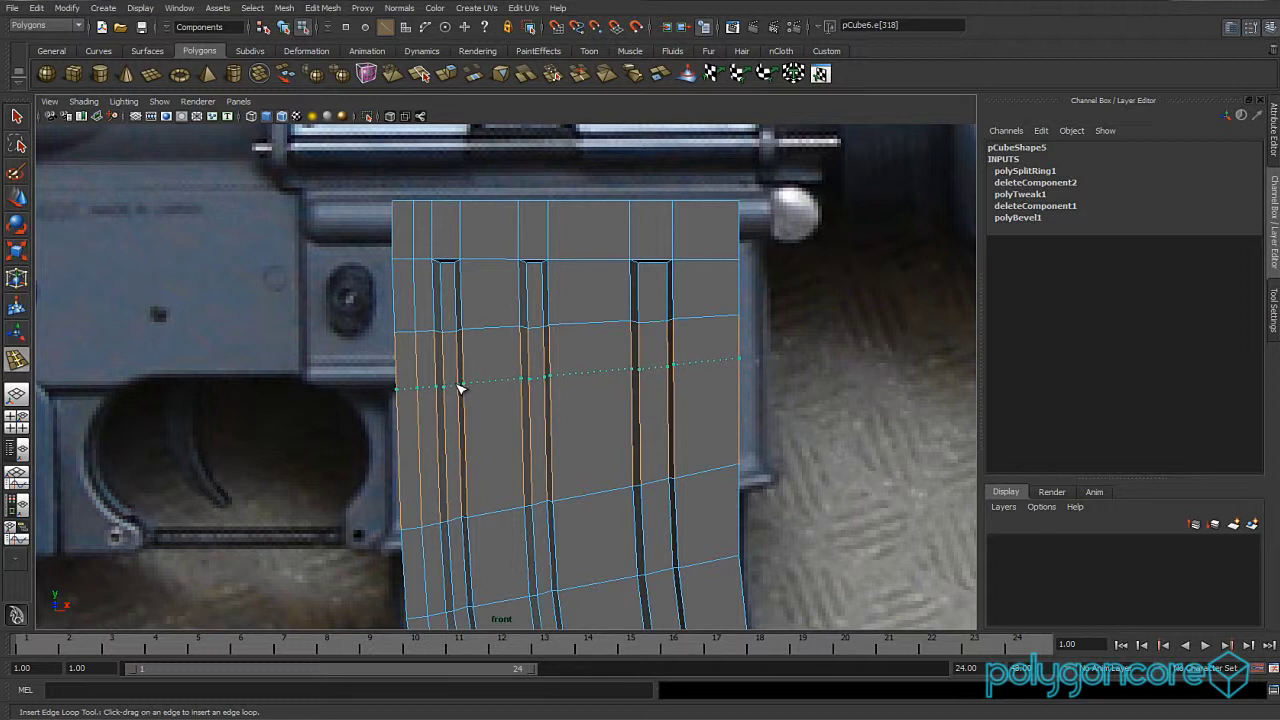
pyautogui.moveTo(458, 381); pyautogui.dragTo(459, 381)
pyautogui.scroll(2, 503, 382)
pyautogui.press('w')
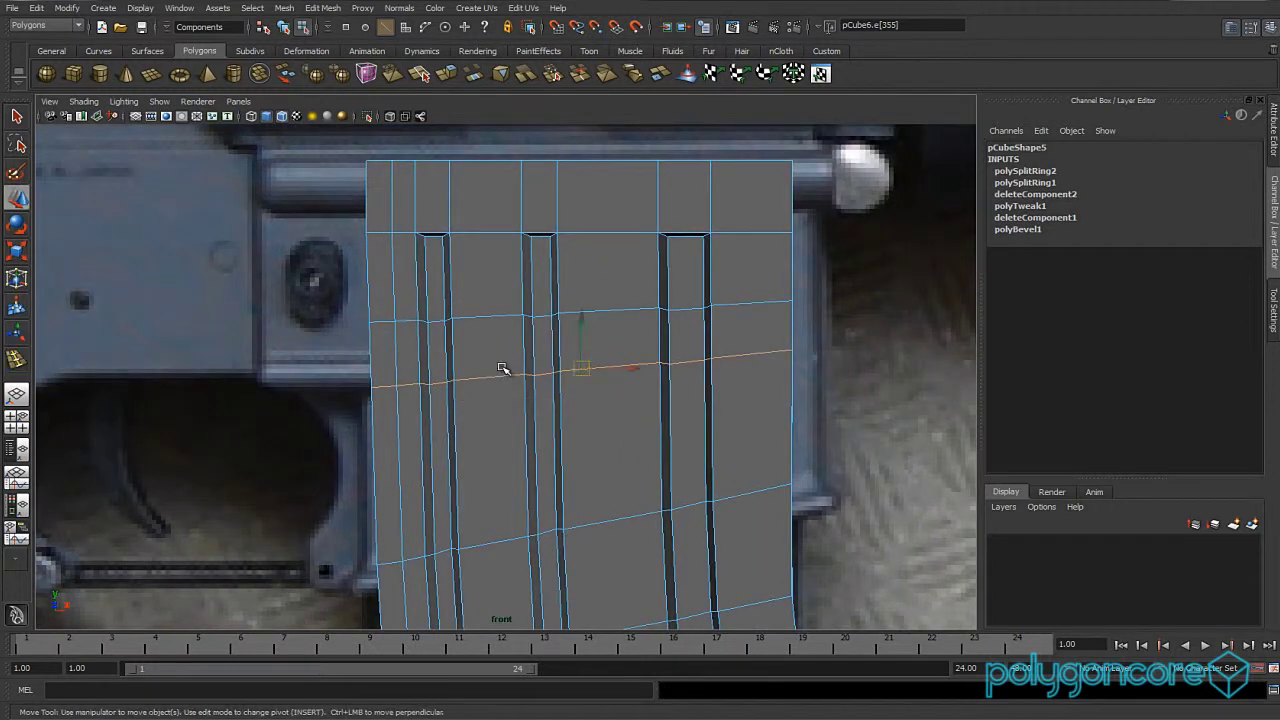
# Delete the face between the first and second rib recesses that lies between the two upper crosswise loops.
pyautogui.scroll(4, 505, 366)
pyautogui.moveTo(494, 338); pyautogui.dragTo(494, 360, button='right')
pyautogui.click(481, 334)
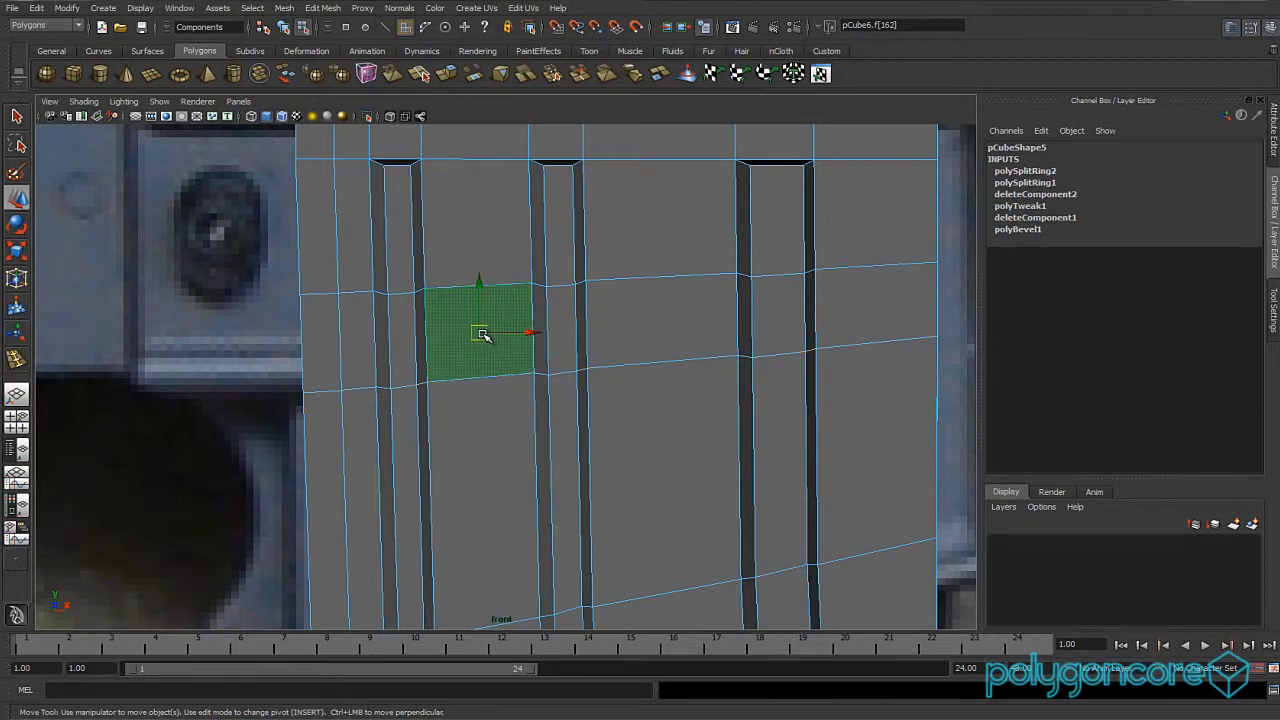
pyautogui.press('Delete')
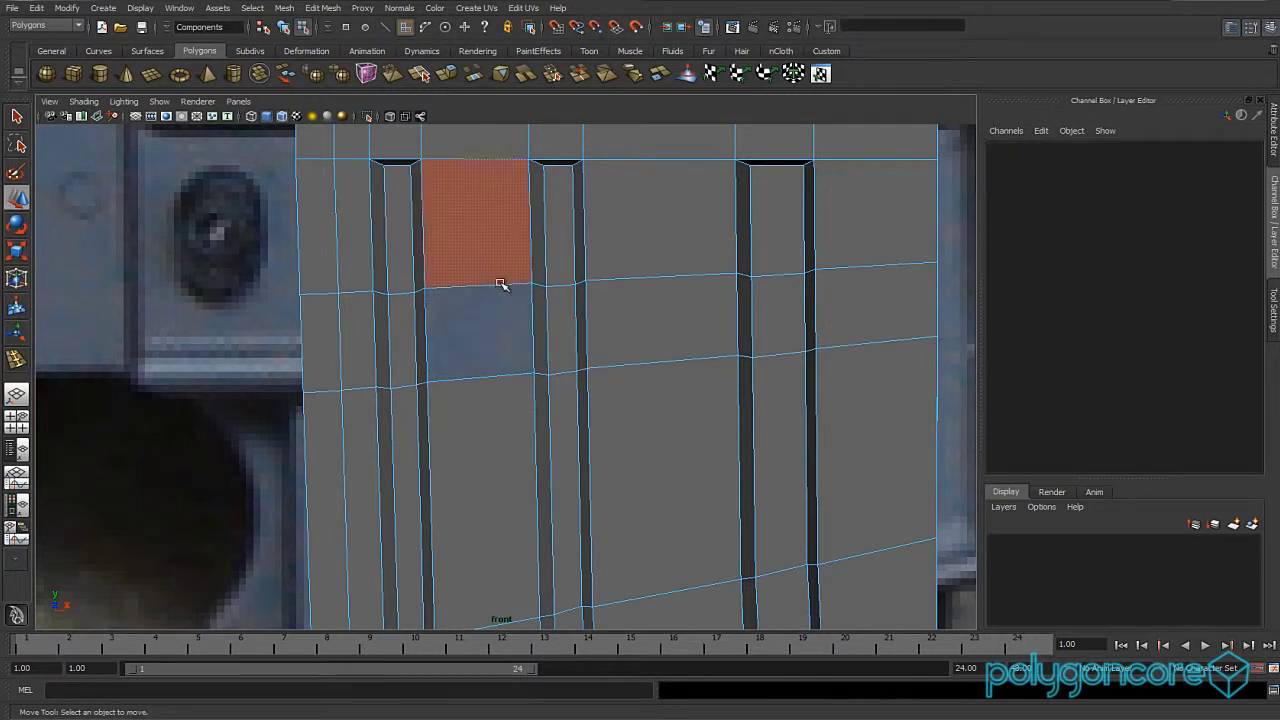
pyautogui.moveTo(501, 284)
pyautogui.mouseDown(button='right')
pyautogui.moveTo(480, 285)
pyautogui.moveTo(530, 283)
pyautogui.moveTo(498, 287)
pyautogui.mouseUp(button='right')
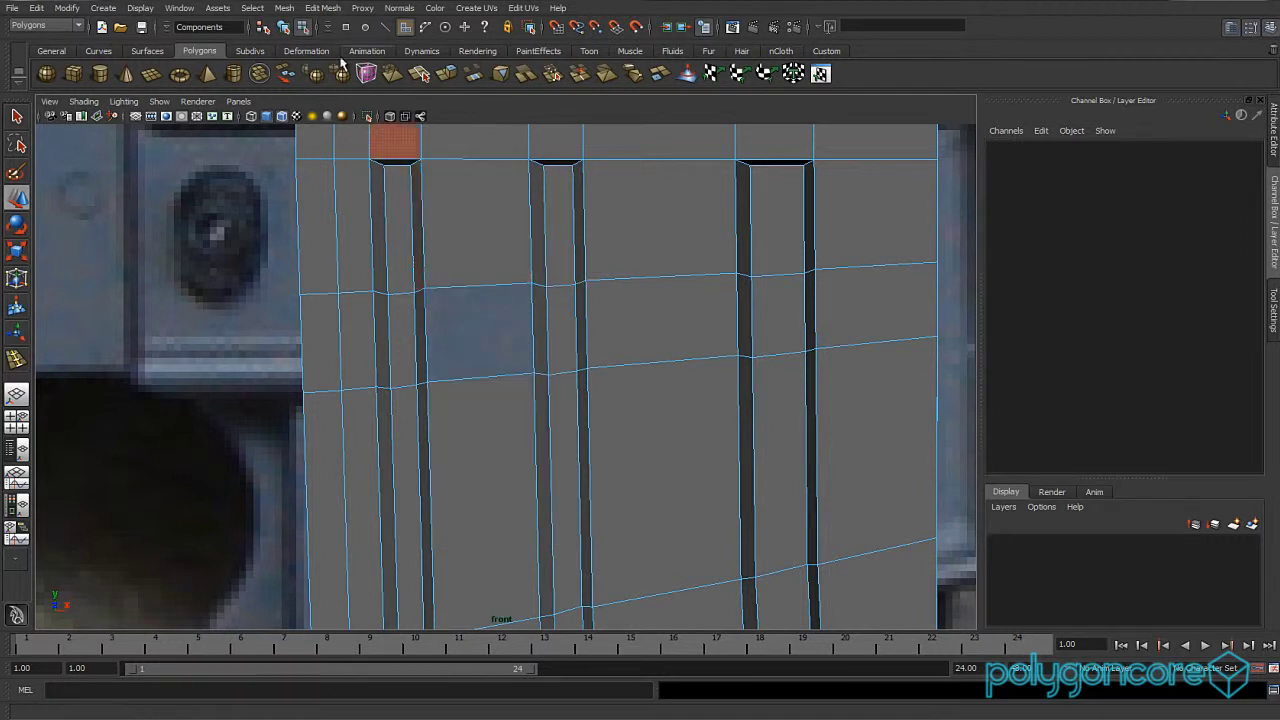
# Split the face diagonally from the upper loop at the second recess's front edge to the third recess's top rear corner.
pyautogui.click(323, 8)
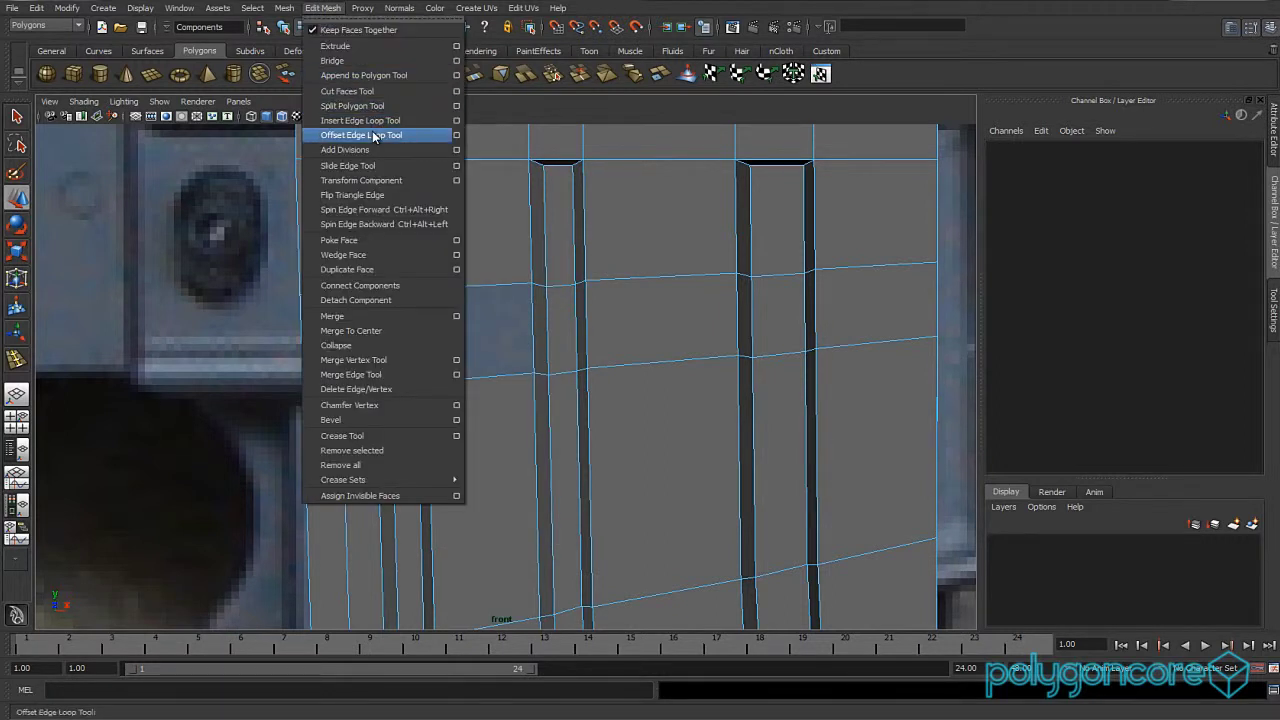
pyautogui.click(352, 105)
pyautogui.scroll(-5, 505, 345)
pyautogui.scroll(6, 541, 358)
pyautogui.click(557, 346)
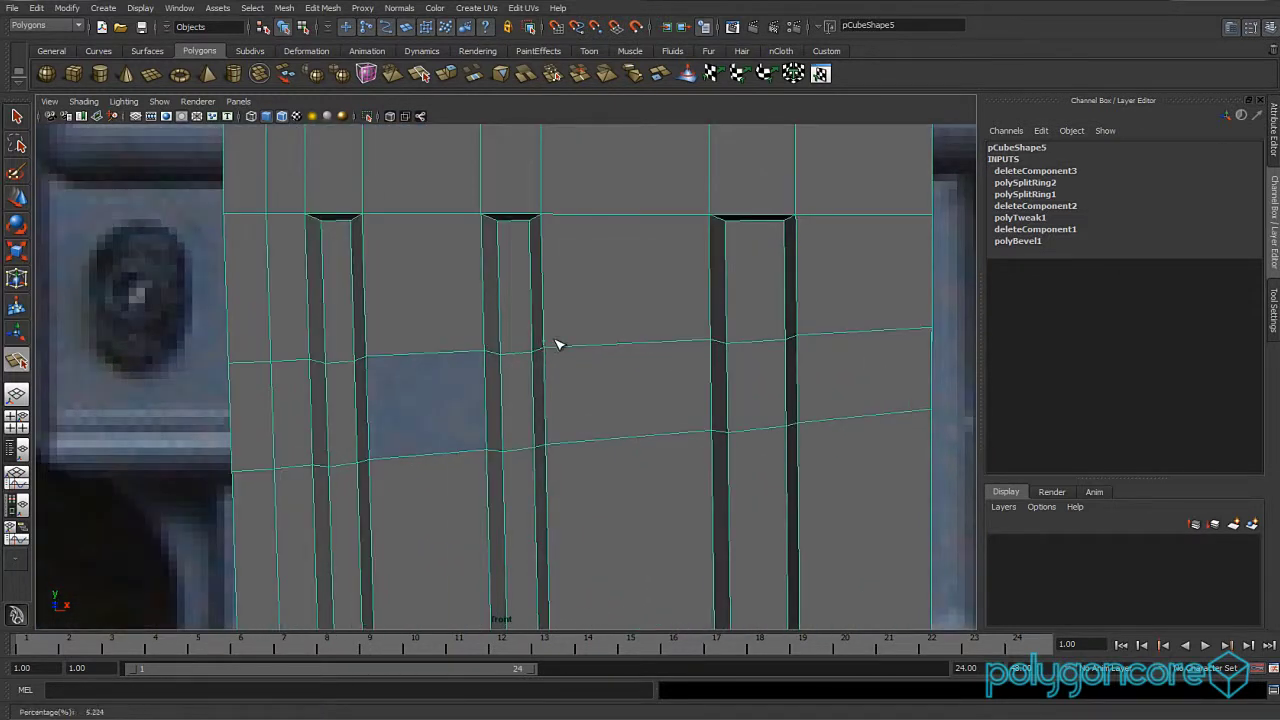
pyautogui.moveTo(713, 220); pyautogui.dragTo(697, 223)
pyautogui.press('Return')
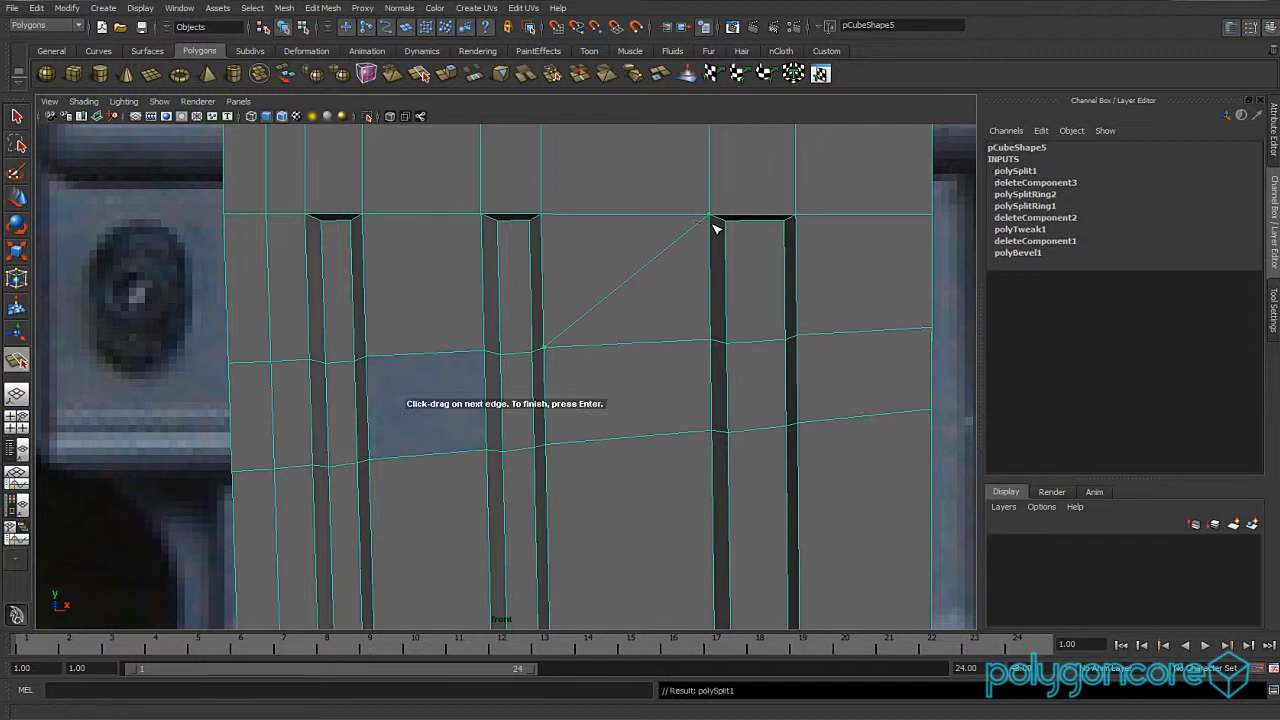
# Split the face diagonally from the lower loop at the second recess's front edge to the next crosswise loop at the third recess.
pyautogui.keyDown('alt'); pyautogui.moveTo(566, 447); pyautogui.dragTo(541, 316, button='middle'); pyautogui.keyUp('alt')
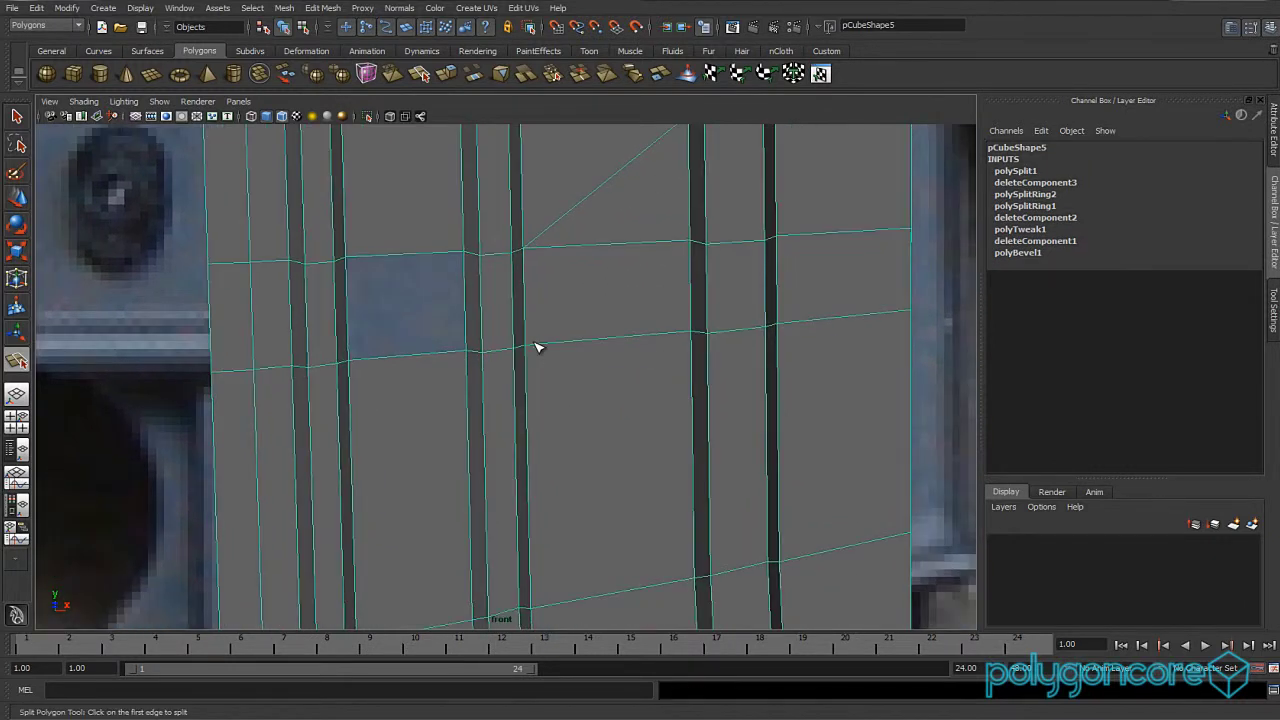
pyautogui.keyDown('alt'); pyautogui.moveTo(530, 374); pyautogui.dragTo(523, 304, button='middle'); pyautogui.keyUp('alt')
pyautogui.click(528, 293)
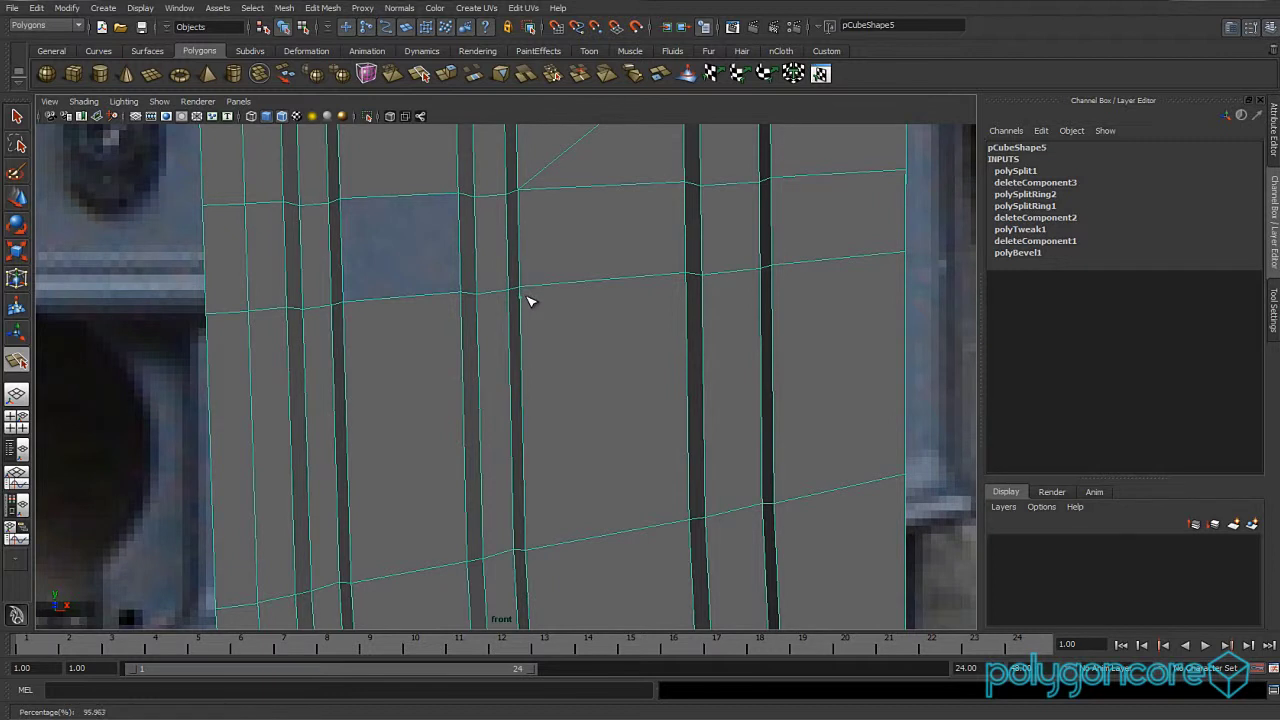
pyautogui.click(693, 521)
pyautogui.press('Return')
# Delete the portions of both upper crosswise loops that run forward from the second recess to the magazine's front edge.
pyautogui.press('w')
pyautogui.keyDown('alt'); pyautogui.moveTo(619, 364); pyautogui.dragTo(600, 434, button='middle'); pyautogui.keyUp('alt')
pyautogui.scroll(1, 600, 434)
pyautogui.moveTo(591, 346); pyautogui.dragTo(591, 322, button='right')
pyautogui.click(597, 356)
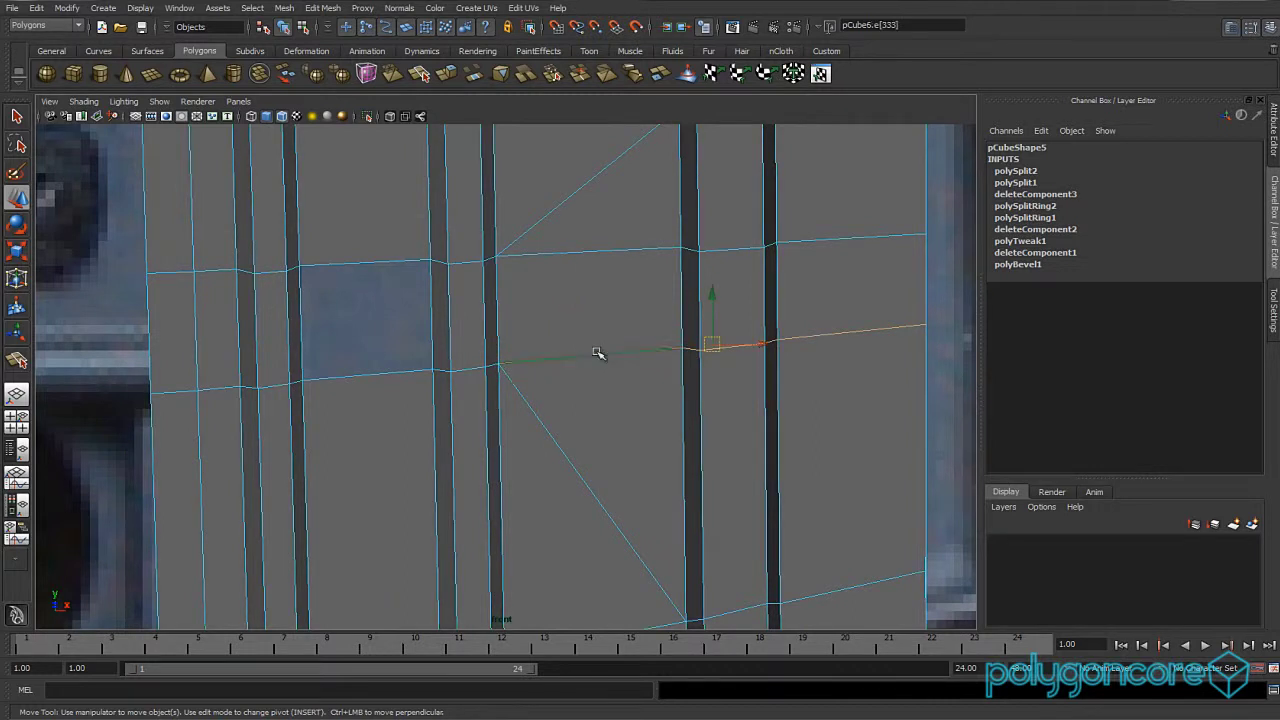
pyautogui.keyDown('shift'); pyautogui.click(591, 253); pyautogui.keyUp('shift')
pyautogui.keyDown('shift'); pyautogui.rightClick(590, 251); pyautogui.keyUp('shift')
pyautogui.keyDown('shift'); pyautogui.moveTo(590, 251); pyautogui.dragTo(551, 266, button='right'); pyautogui.keyUp('shift')
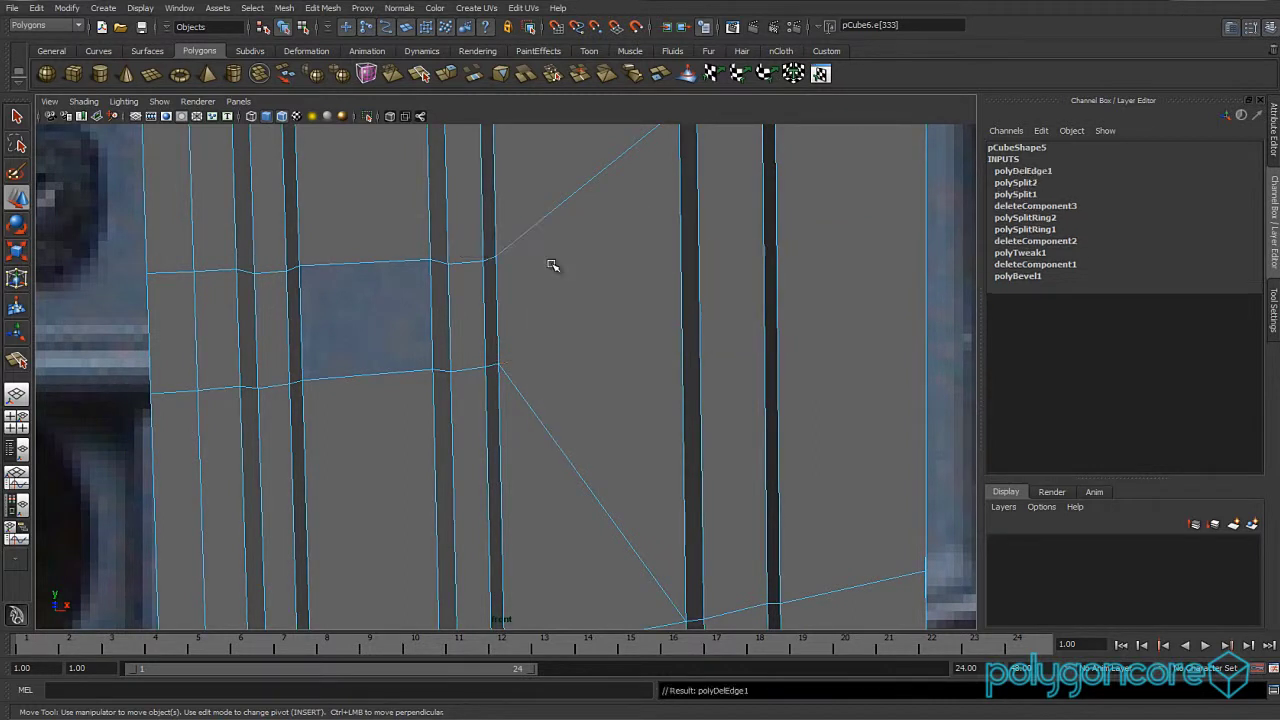
# Examine the rerouted edges around the square opening against the rifle reference.
pyautogui.scroll(-5, 480, 366)
pyautogui.scroll(4, 481, 374)
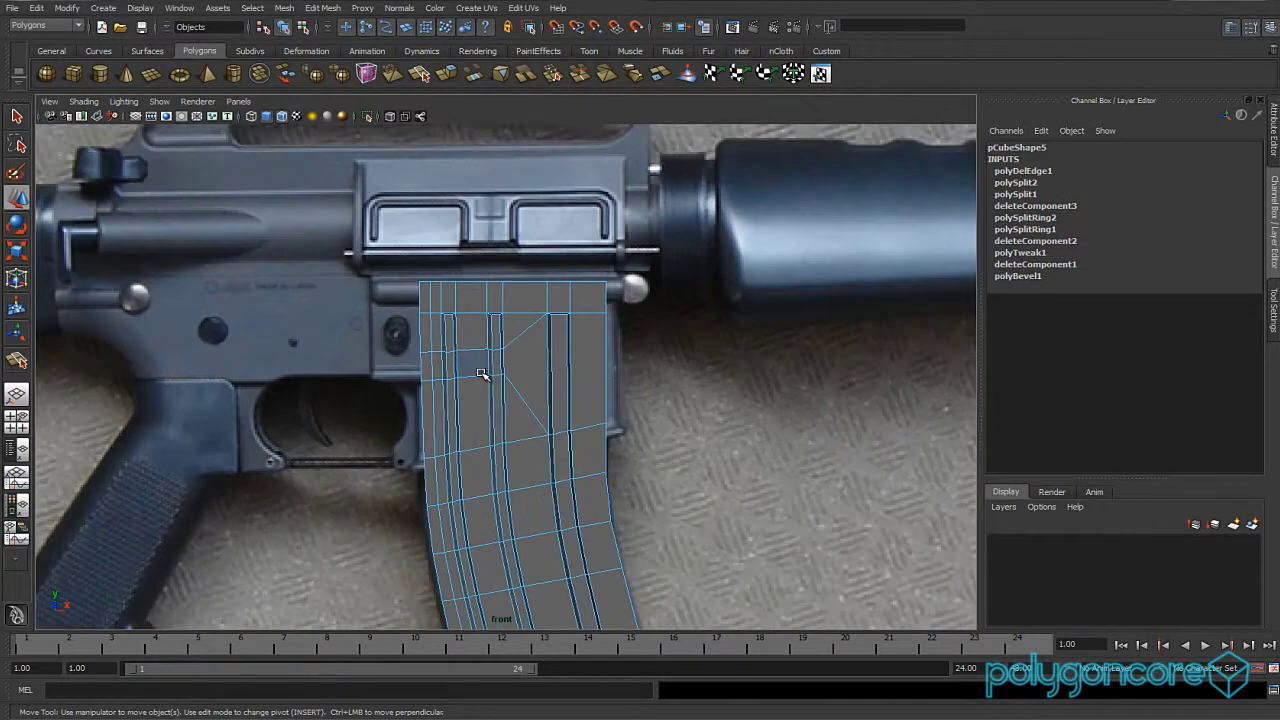
pyautogui.scroll(3, 574, 380)
pyautogui.scroll(2, 632, 377)
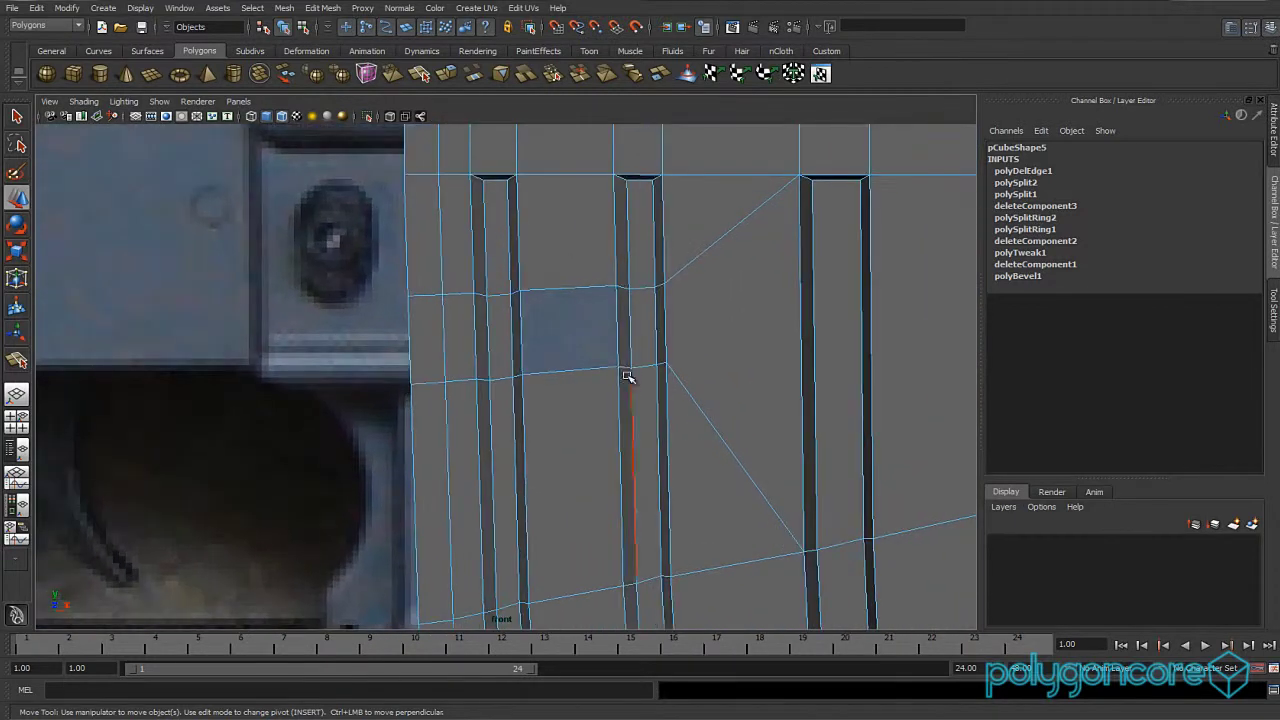
pyautogui.scroll(1, 613, 378)
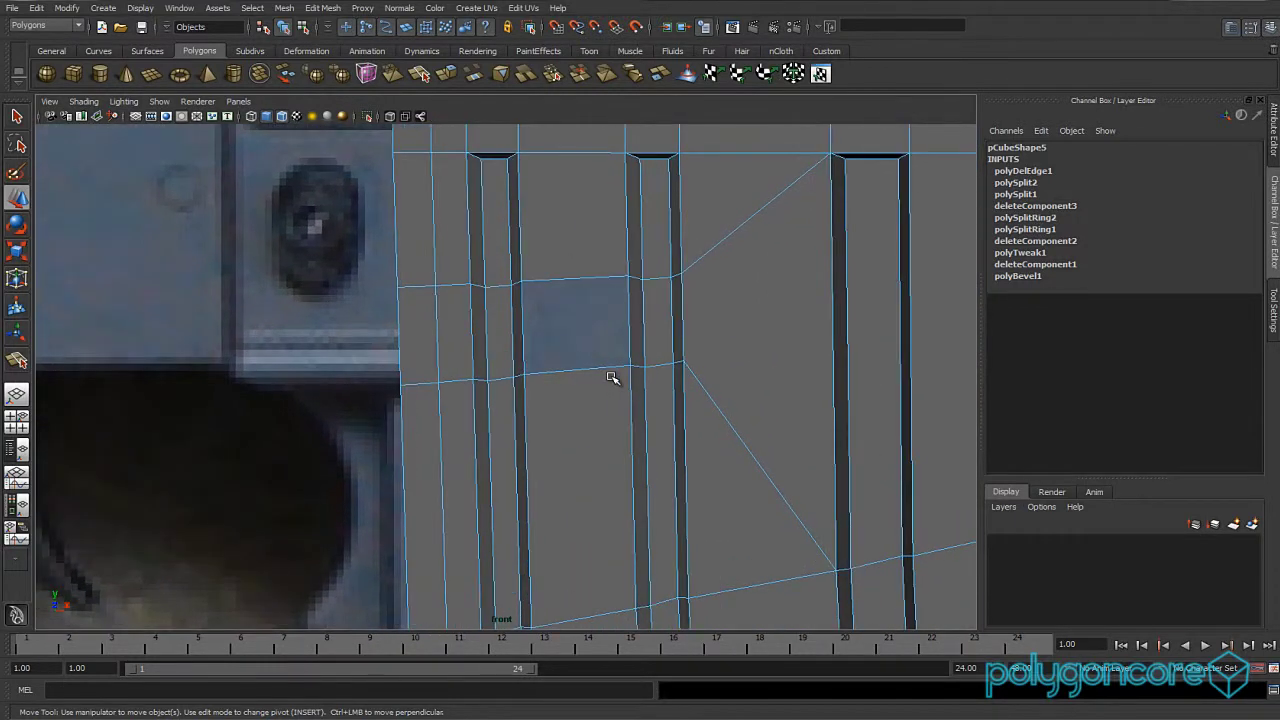
pyautogui.scroll(-5, 613, 378)
pyautogui.scroll(5, 613, 378)
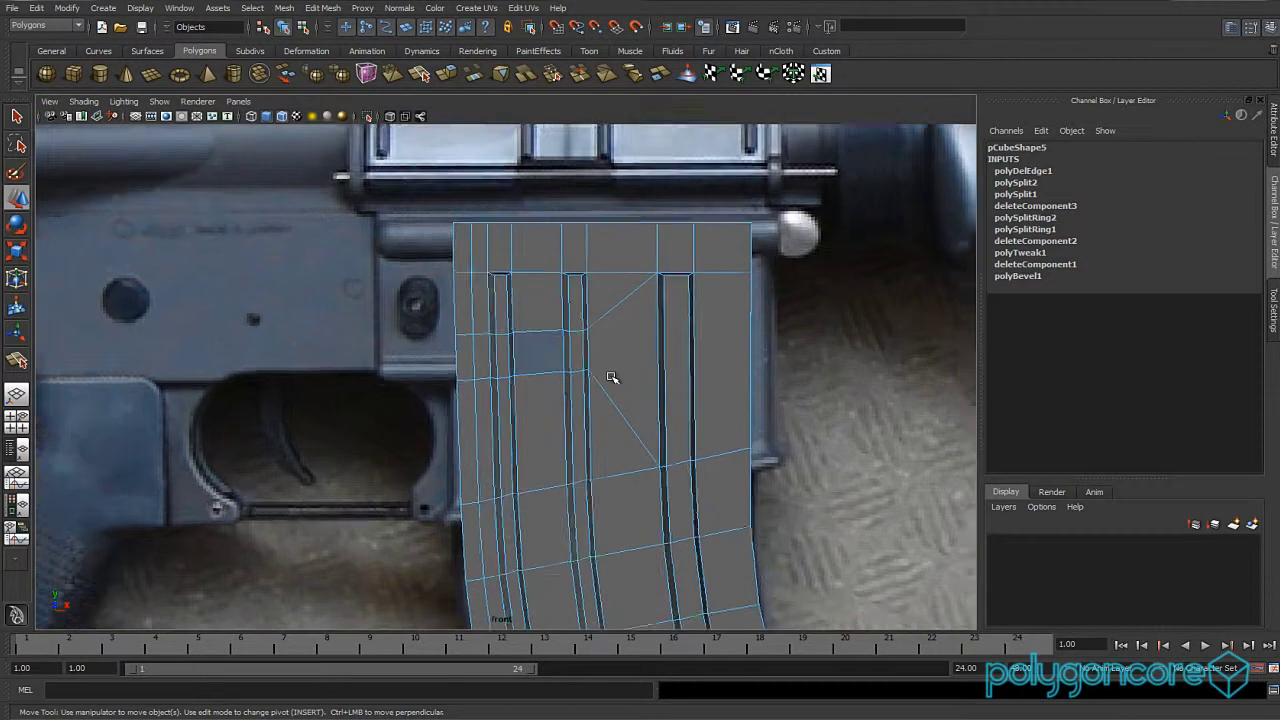
pyautogui.scroll(1, 613, 378)
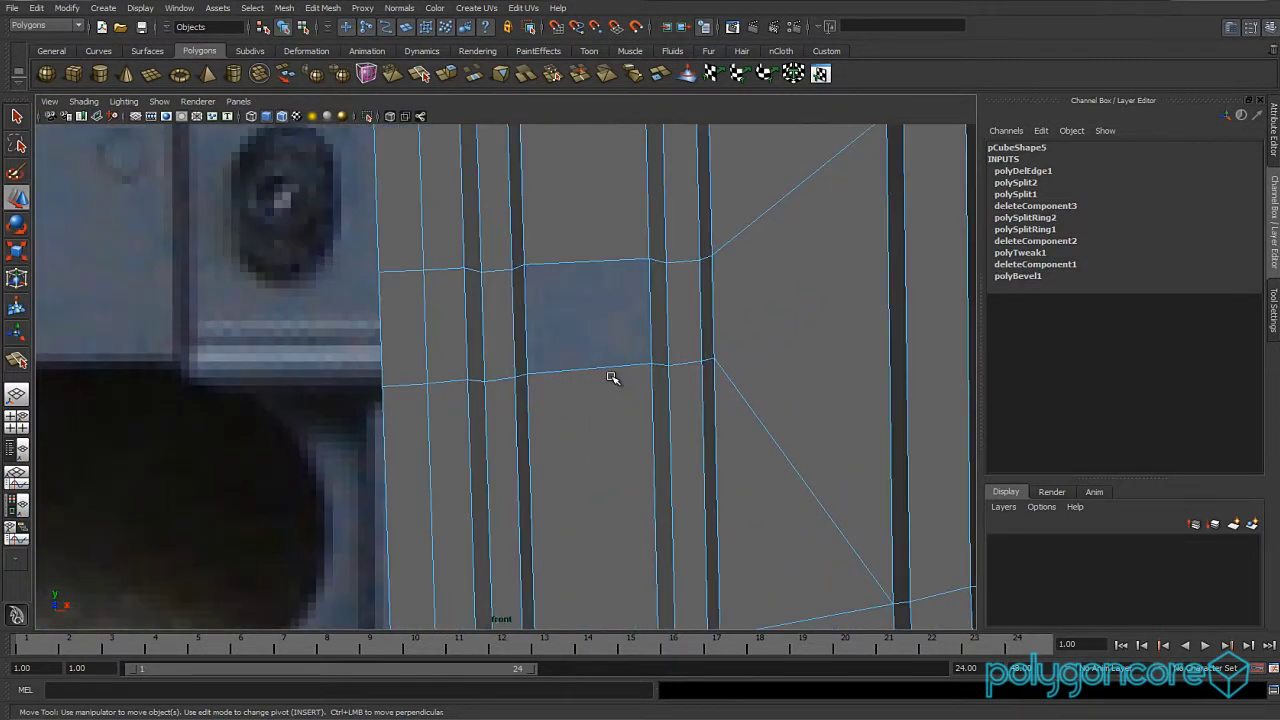
# Split the face diagonally from the upper loop at the first recess's rear edge to the lower loop at the rearmost lengthwise side edge.
pyautogui.click(322, 8)
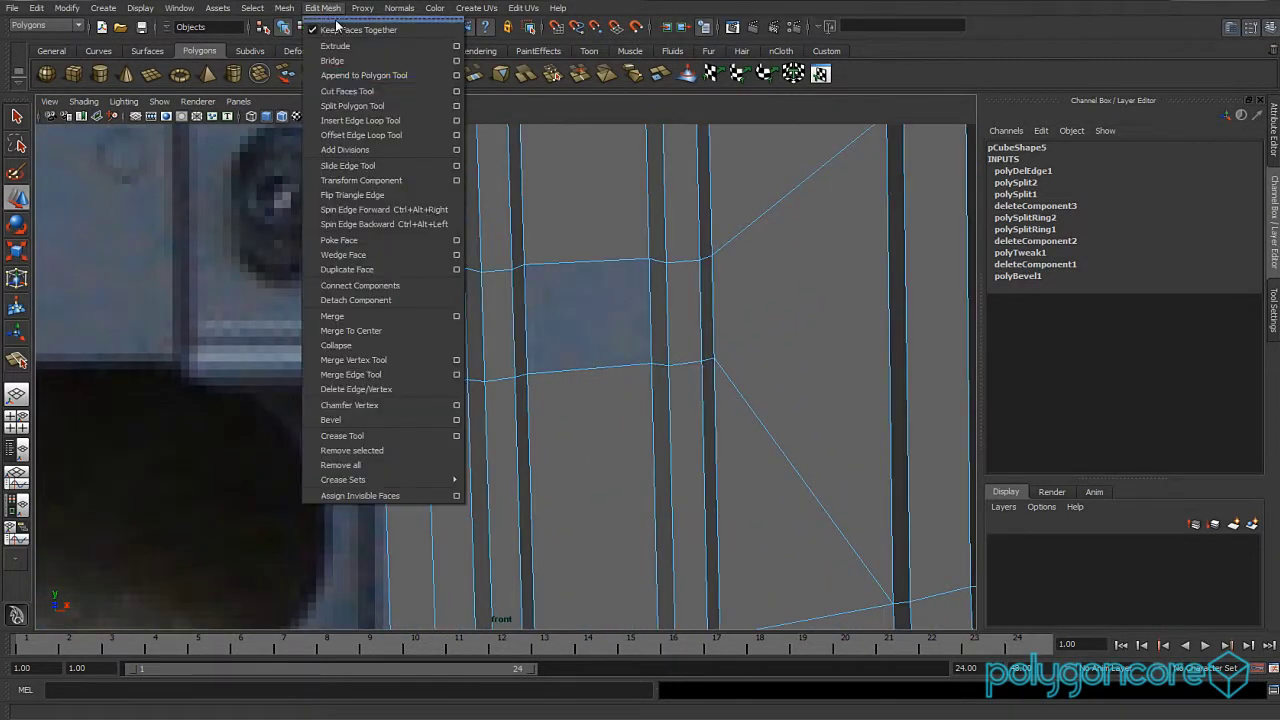
pyautogui.click(354, 105)
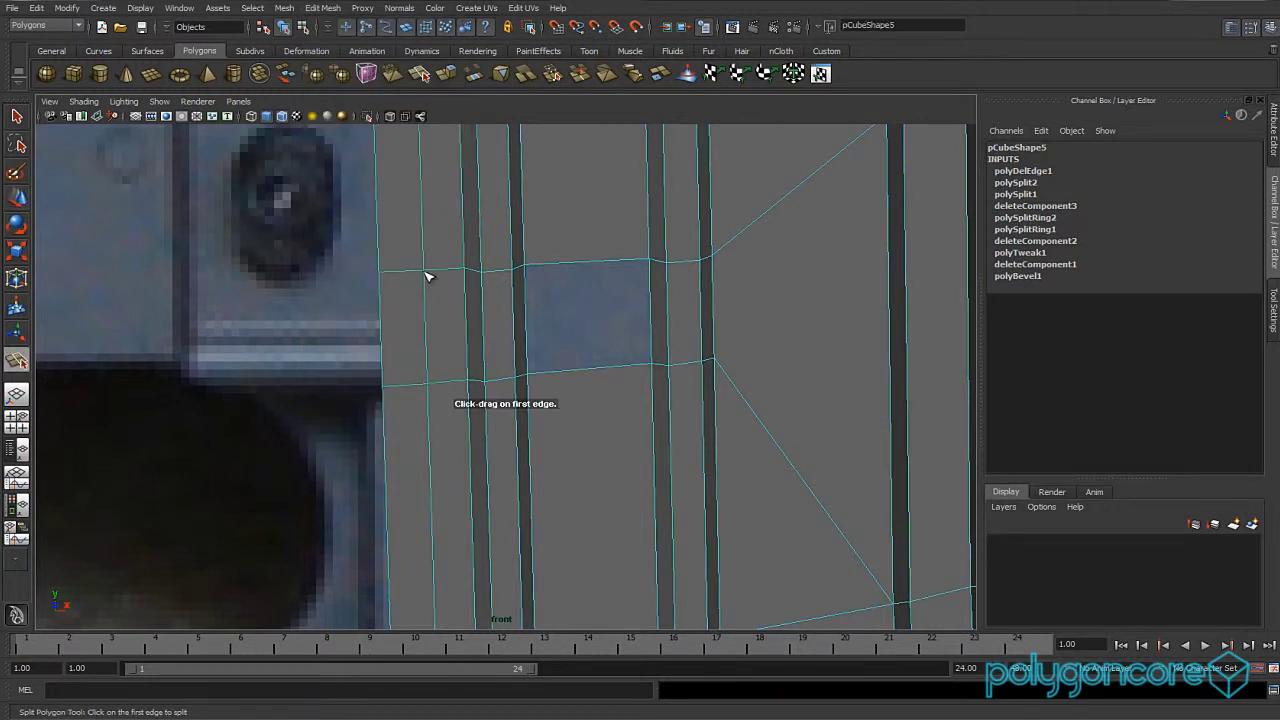
pyautogui.moveTo(470, 276); pyautogui.dragTo(460, 286)
pyautogui.moveTo(432, 384); pyautogui.dragTo(429, 391)
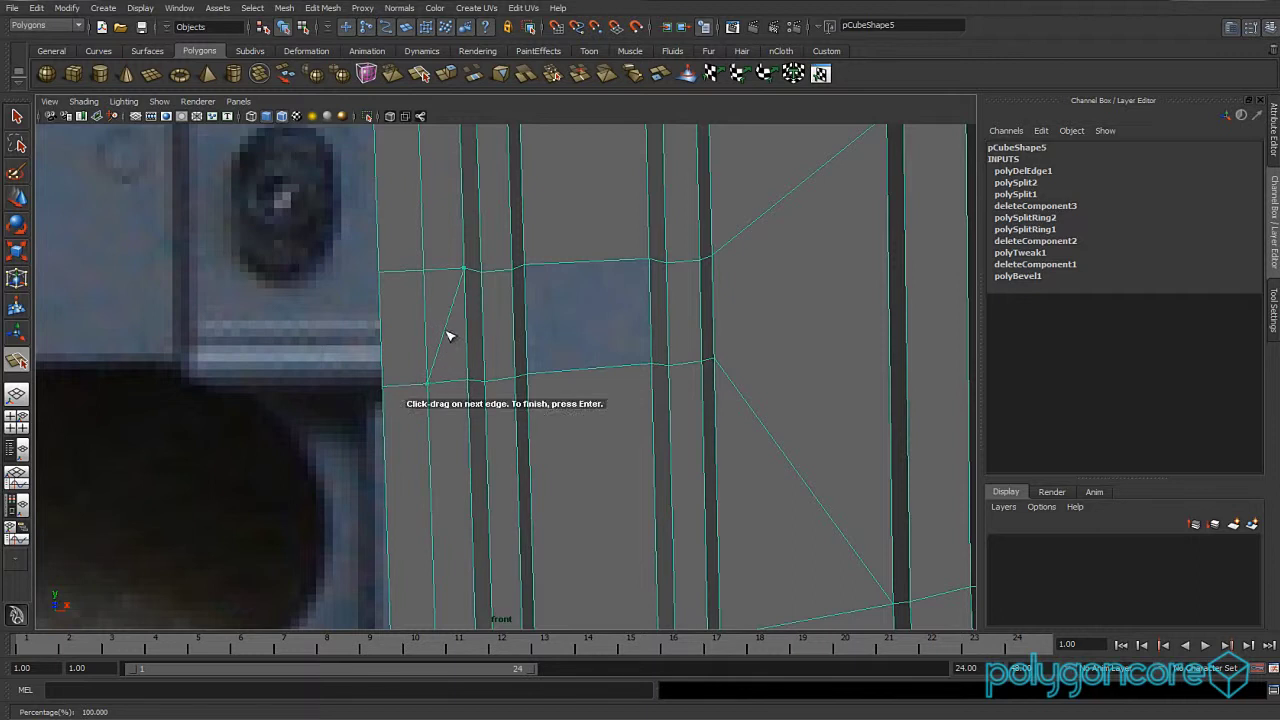
pyautogui.press('Return')
# Delete the upper crosswise loop's edges between the first recess and the magazine's rear edge.
pyautogui.press('w')
pyautogui.moveTo(429, 277)
pyautogui.mouseDown(button='right')
pyautogui.moveTo(428, 240)
pyautogui.moveTo(410, 291)
pyautogui.mouseUp(button='right')
pyautogui.click(430, 243)
pyautogui.click(440, 272)
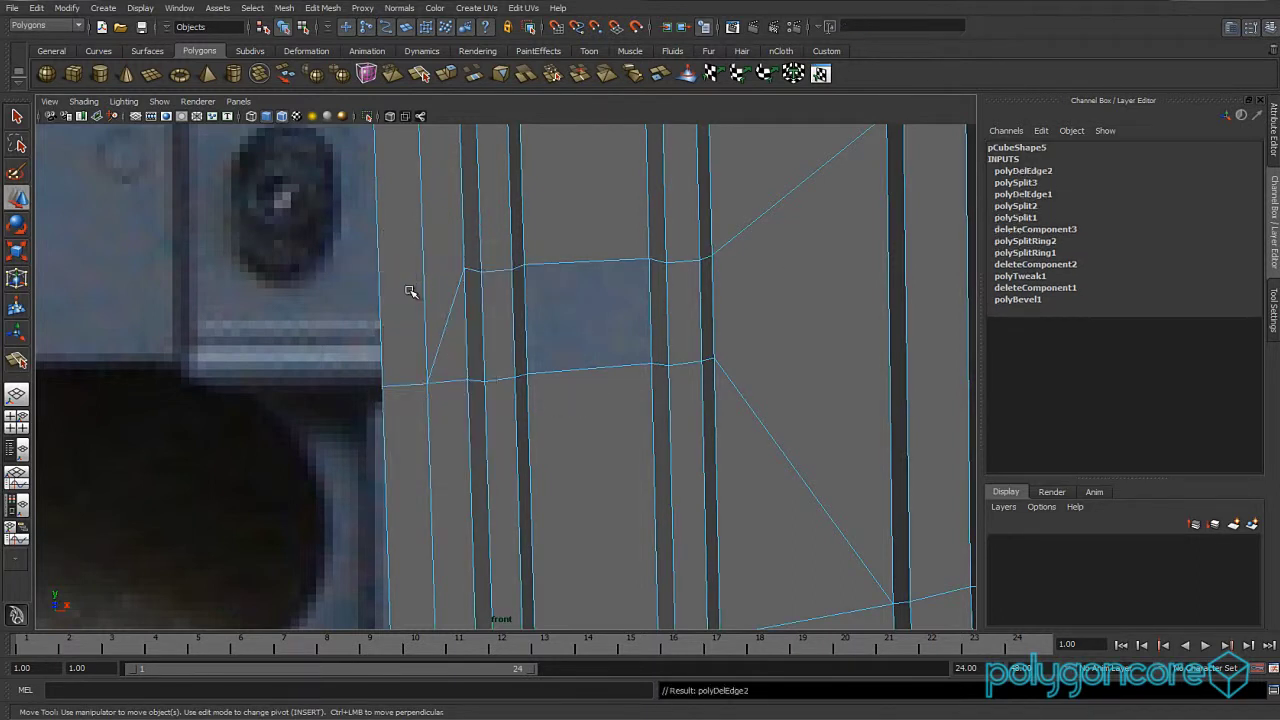
# Examine the rerouted edges around the square opening in the front and perspective views.
pyautogui.keyDown('alt'); pyautogui.moveTo(554, 361); pyautogui.dragTo(505, 386, button='middle'); pyautogui.keyUp('alt')
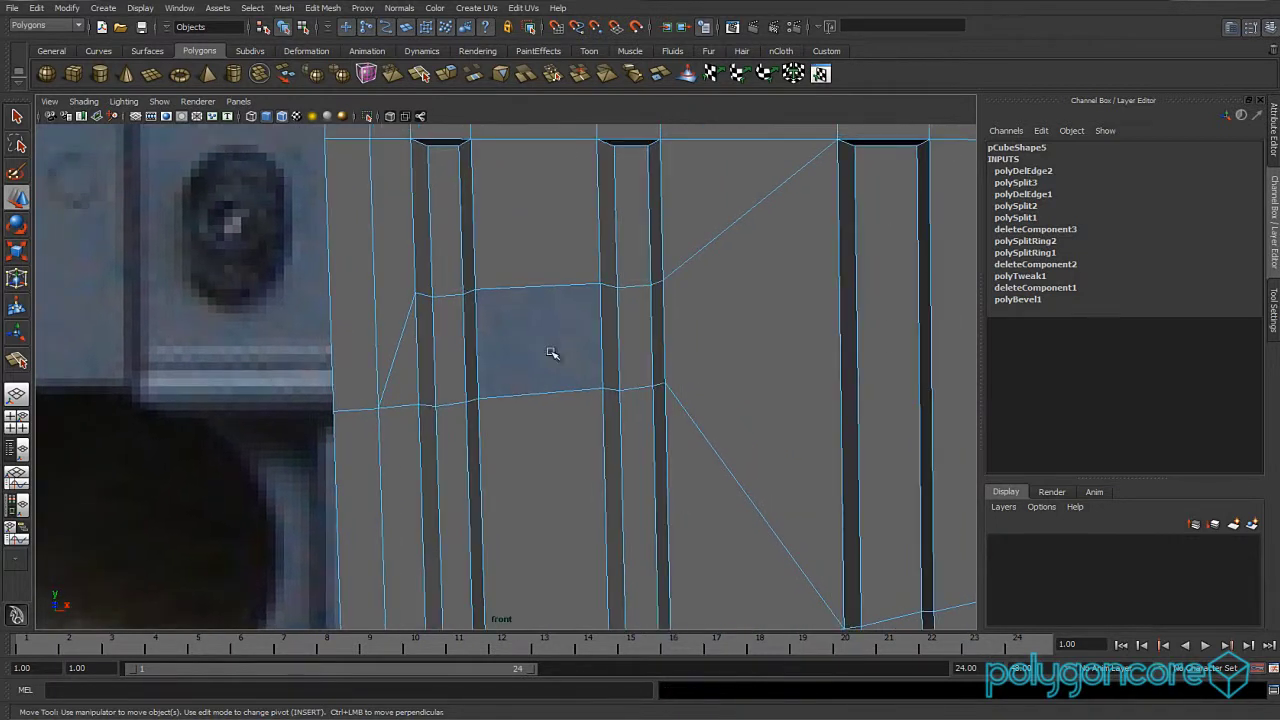
pyautogui.press('[')
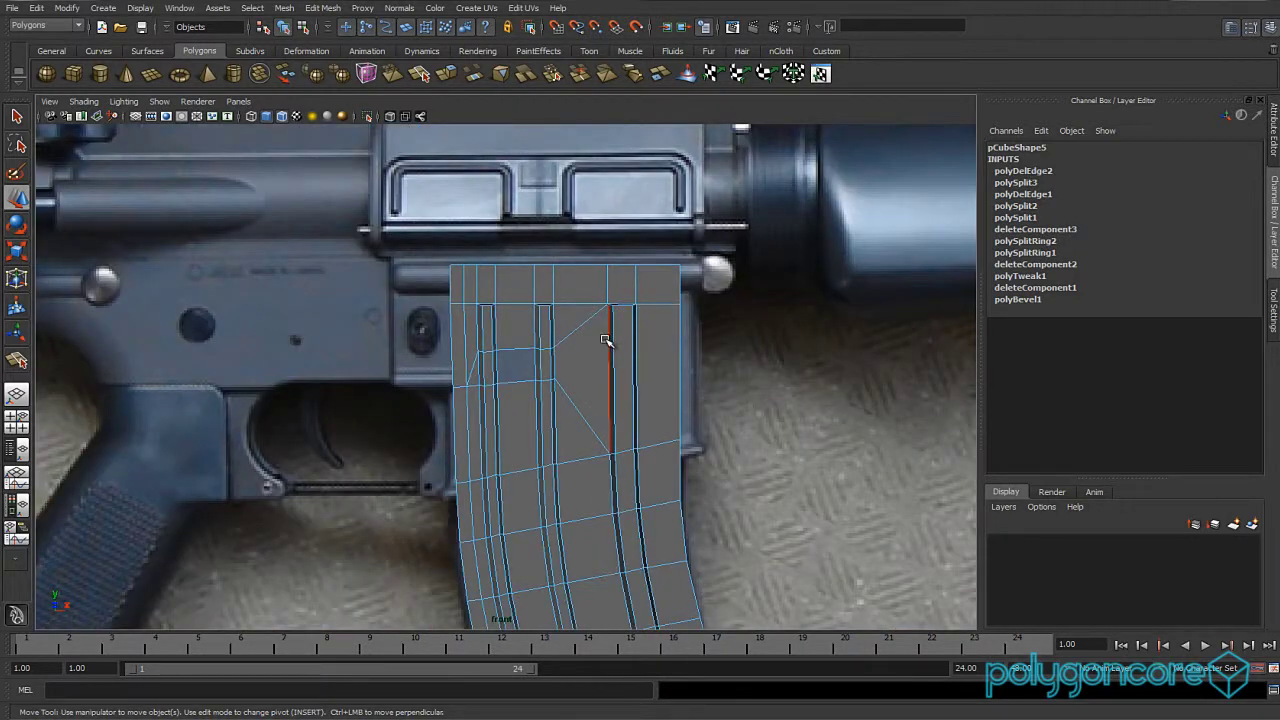
pyautogui.scroll(4, 606, 340)
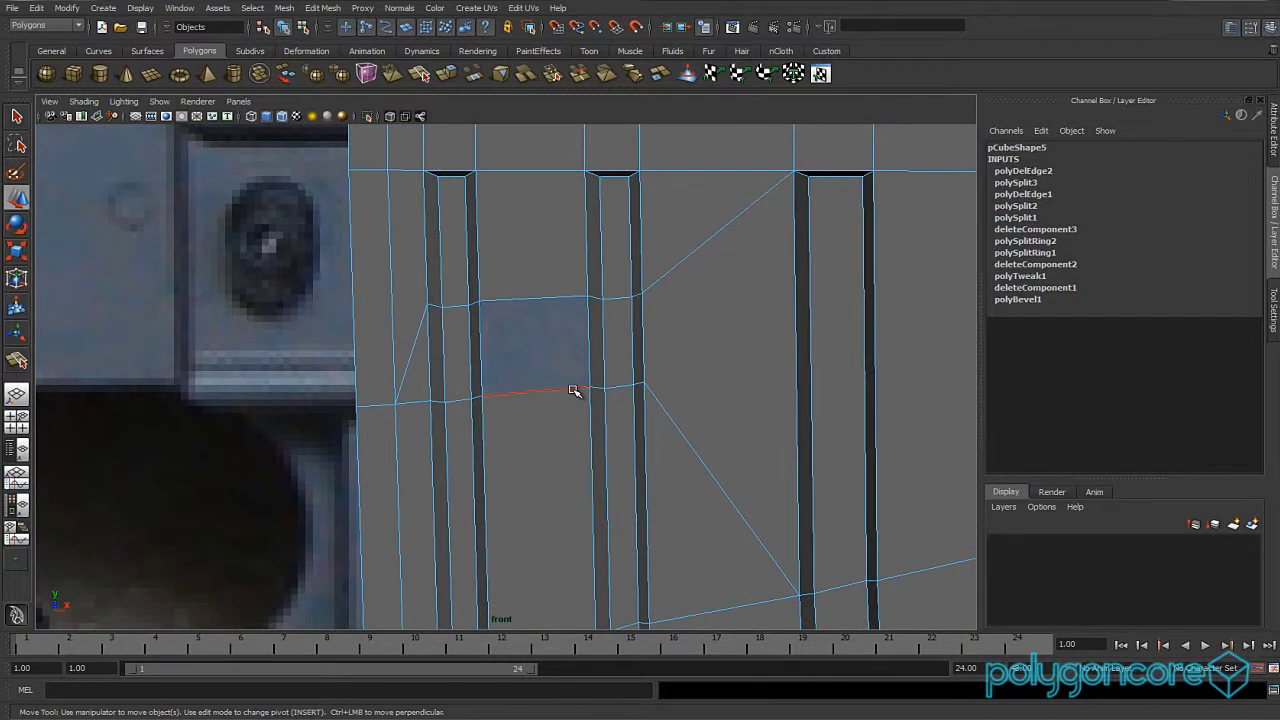
pyautogui.press('space')
pyautogui.moveTo(573, 390); pyautogui.dragTo(569, 352)
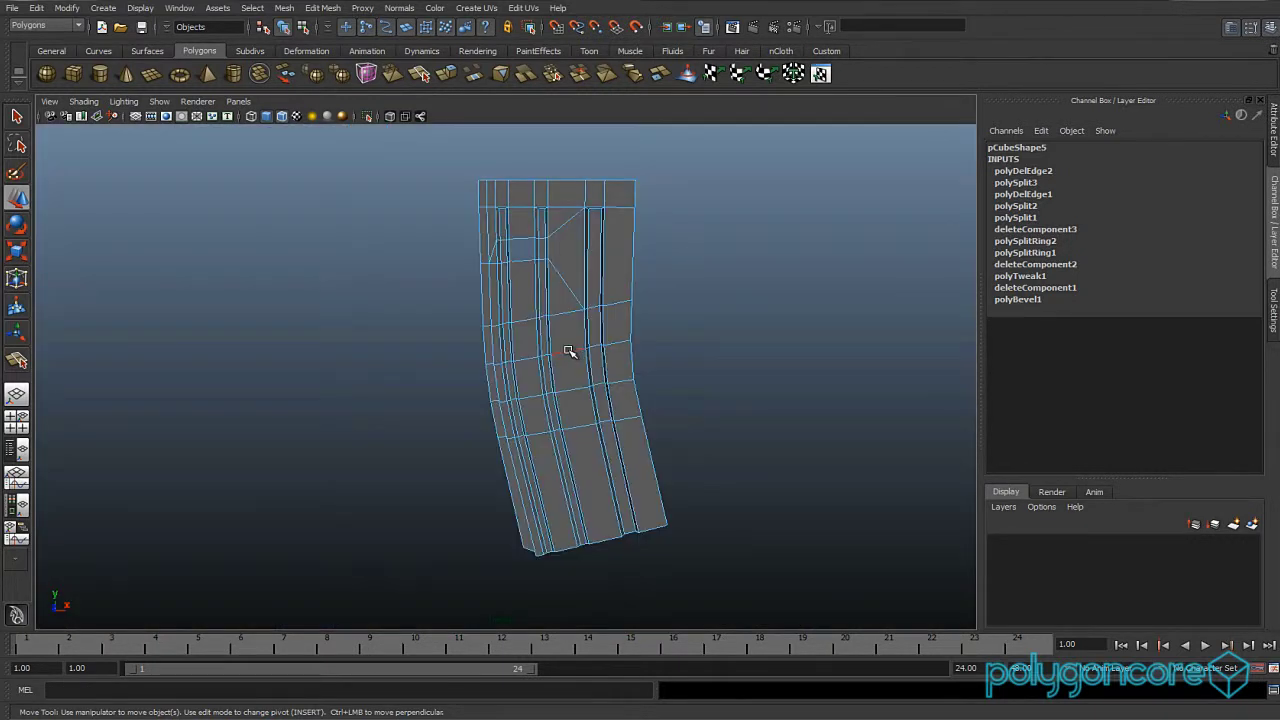
pyautogui.scroll(6, 569, 352)
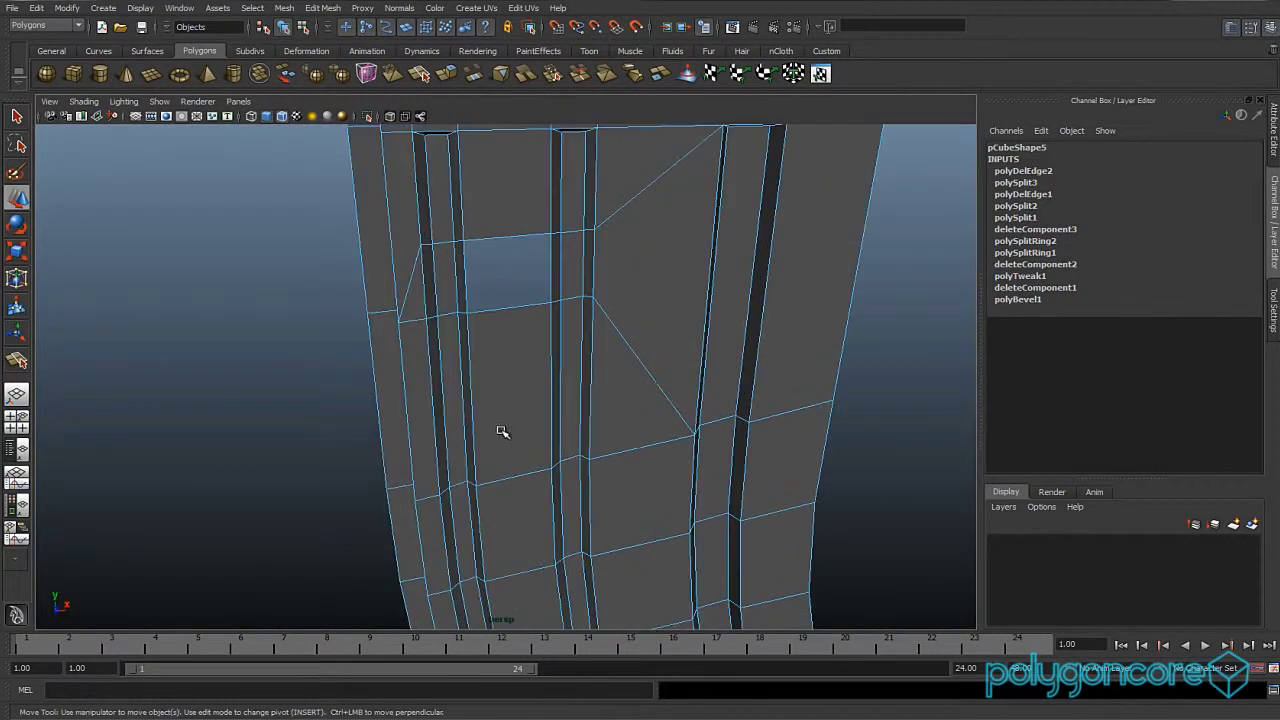
pyautogui.press('4')
pyautogui.press('5')
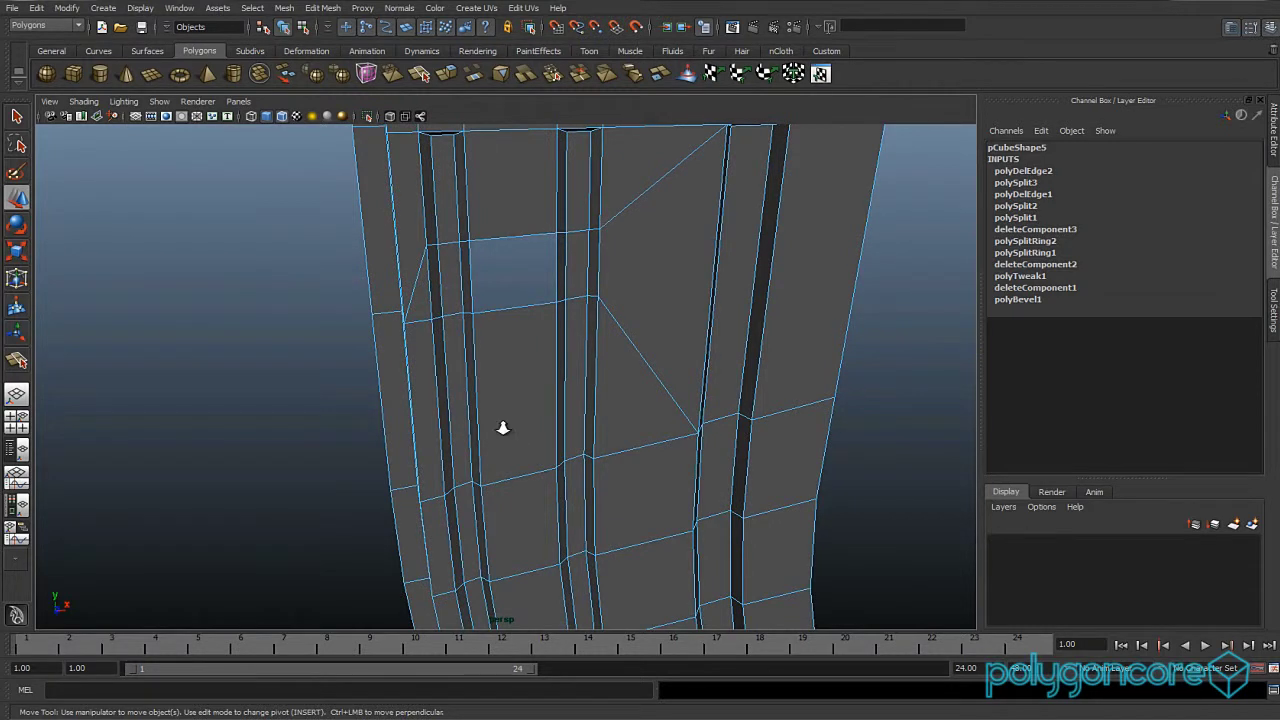
pyautogui.scroll(3, 503, 428)
# Extrude the border edges of the square side opening inward and return to object selection.
pyautogui.click(563, 351)
pyautogui.moveTo(563, 351)
pyautogui.keyDown('shift'); pyautogui.mouseDown(button='right')
pyautogui.moveTo(560, 378)
pyautogui.moveTo(563, 366)
pyautogui.mouseUp(button='right'); pyautogui.keyUp('shift')
pyautogui.keyDown('alt'); pyautogui.moveTo(563, 366); pyautogui.dragTo(491, 314); pyautogui.keyUp('alt')
pyautogui.moveTo(500, 314); pyautogui.dragTo(557, 294, button='right')
# Flatten the two vertices of the opening's lower edge vertically so that the edge is horizontal in the front view.
pyautogui.press('space')
pyautogui.moveTo(530, 328); pyautogui.dragTo(529, 343)
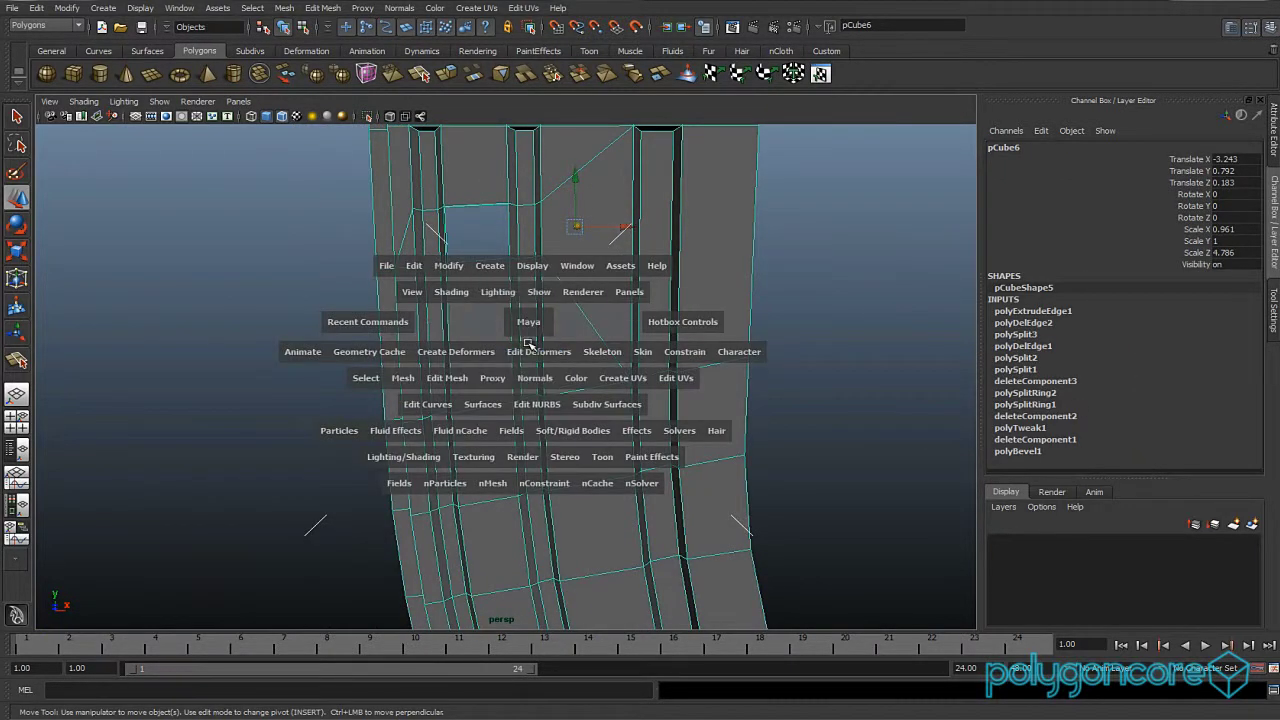
pyautogui.scroll(1, 592, 391)
pyautogui.moveTo(598, 391); pyautogui.dragTo(598, 392, button='right')
pyautogui.click(598, 391)
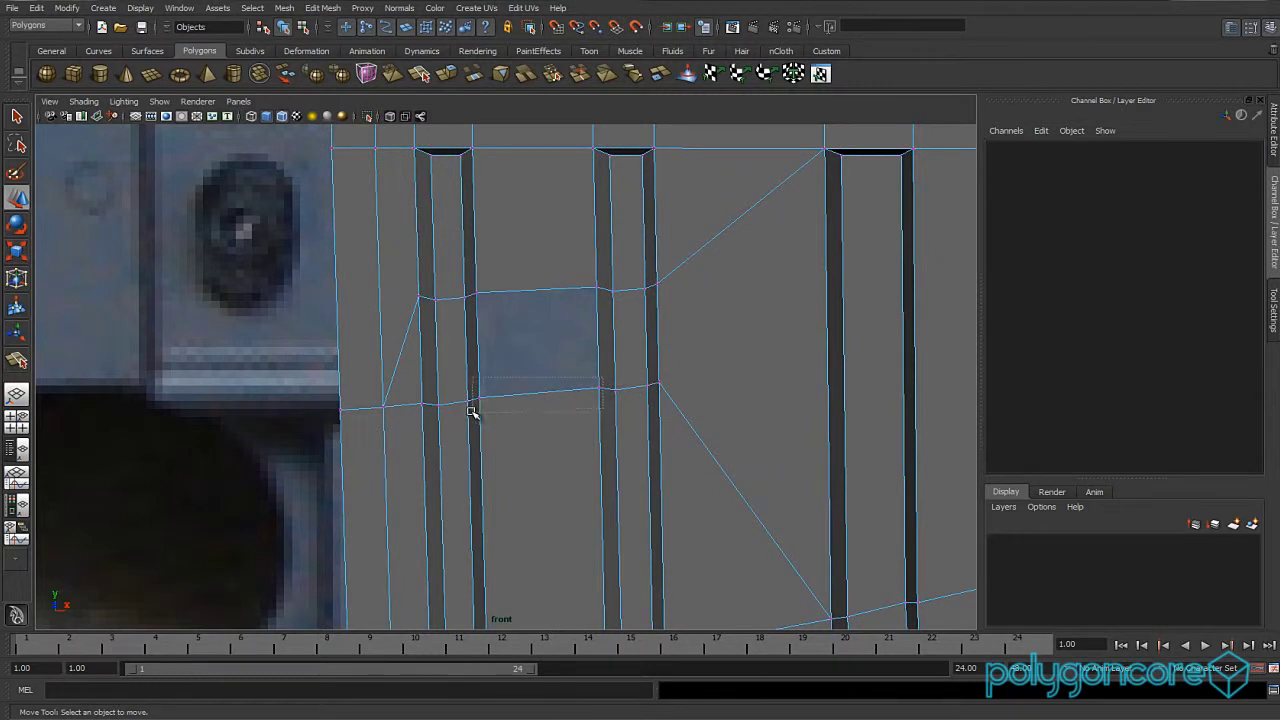
pyautogui.moveTo(472, 412); pyautogui.dragTo(472, 412)
pyautogui.scroll(2, 500, 400)
pyautogui.press('r')
pyautogui.moveTo(546, 332); pyautogui.dragTo(546, 396)
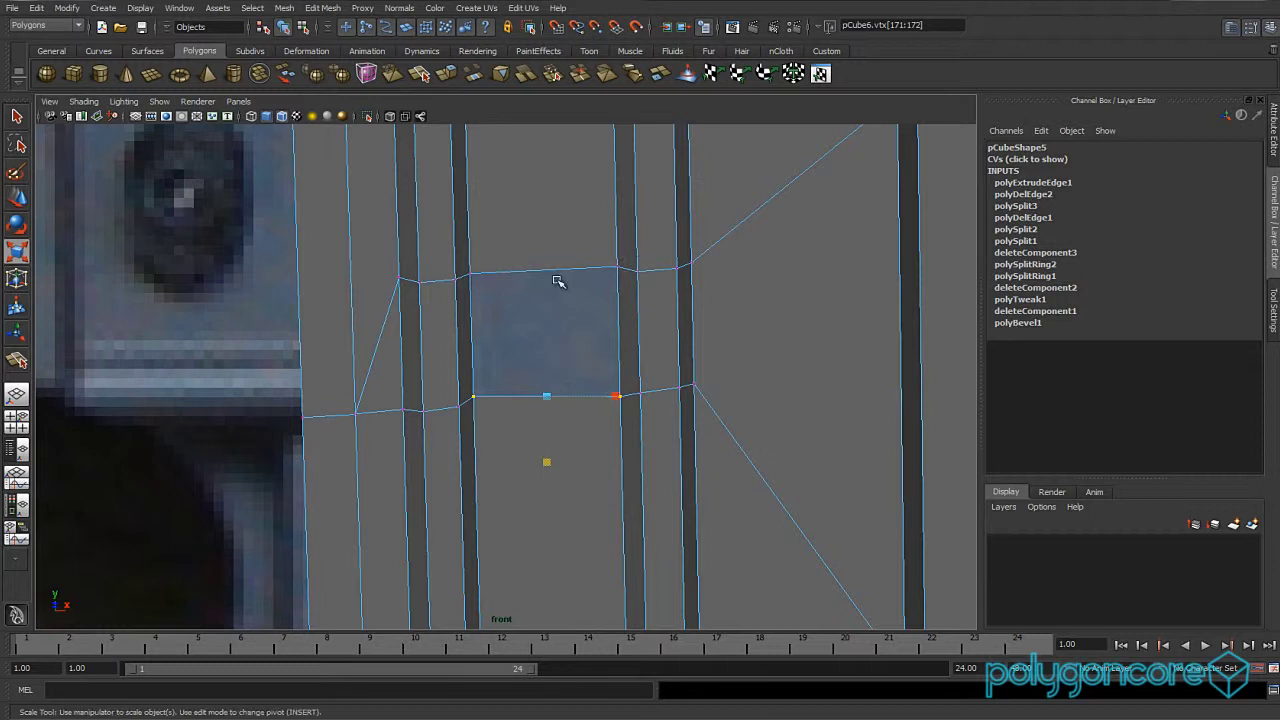
# Flatten the opening's upper edge vertices into a horizontal line and lower them slightly.
pyautogui.moveTo(466, 289); pyautogui.dragTo(466, 289)
pyautogui.moveTo(546, 206); pyautogui.dragTo(543, 272)
pyautogui.press('w')
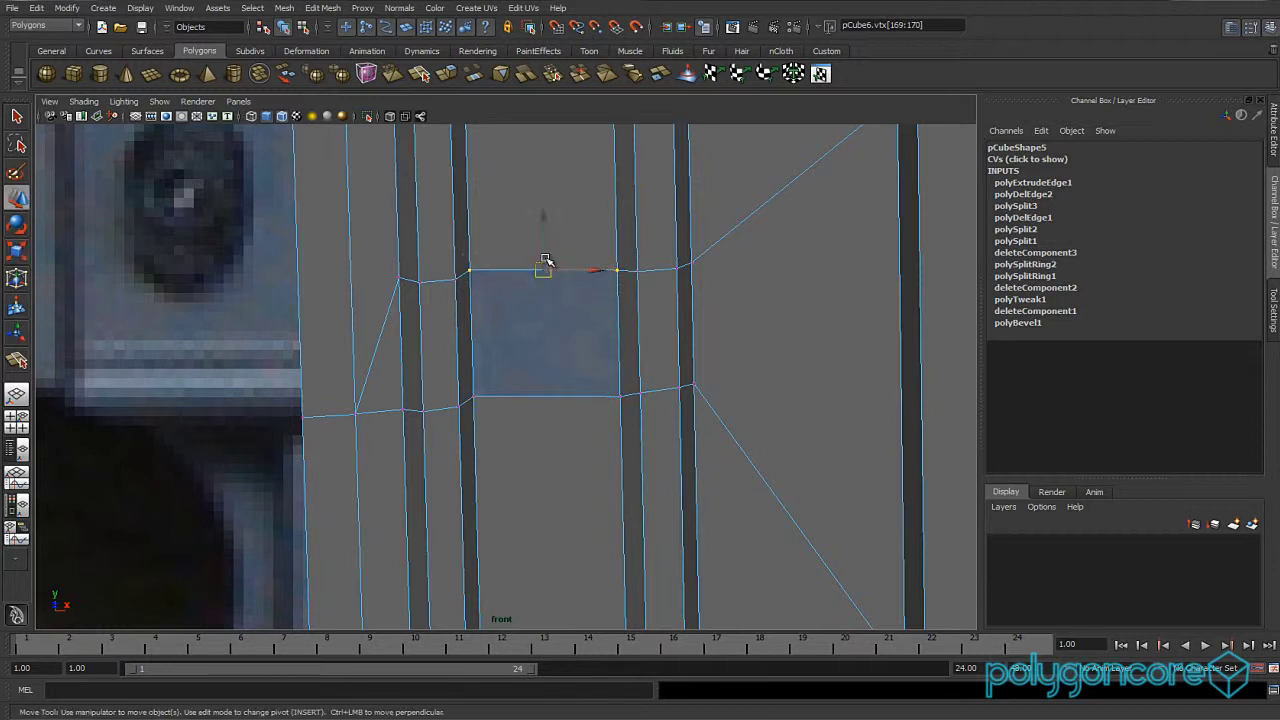
pyautogui.moveTo(545, 228); pyautogui.dragTo(555, 263)
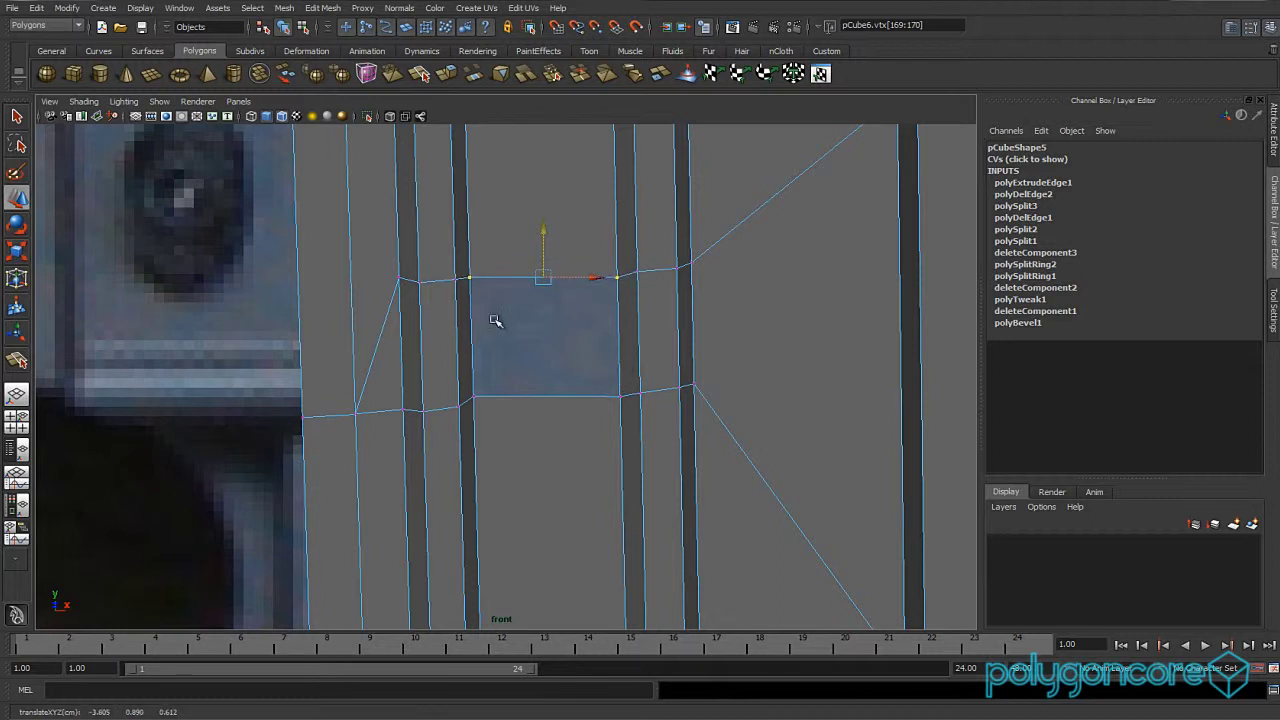
# Raise the opening's lower edge vertices to make the opening shorter, keeping the edge horizontal.
pyautogui.moveTo(470, 410); pyautogui.dragTo(471, 411)
pyautogui.moveTo(549, 350); pyautogui.dragTo(547, 322)
pyautogui.hotkey('ctrl', 'z')
pyautogui.scroll(-5, 500, 390)
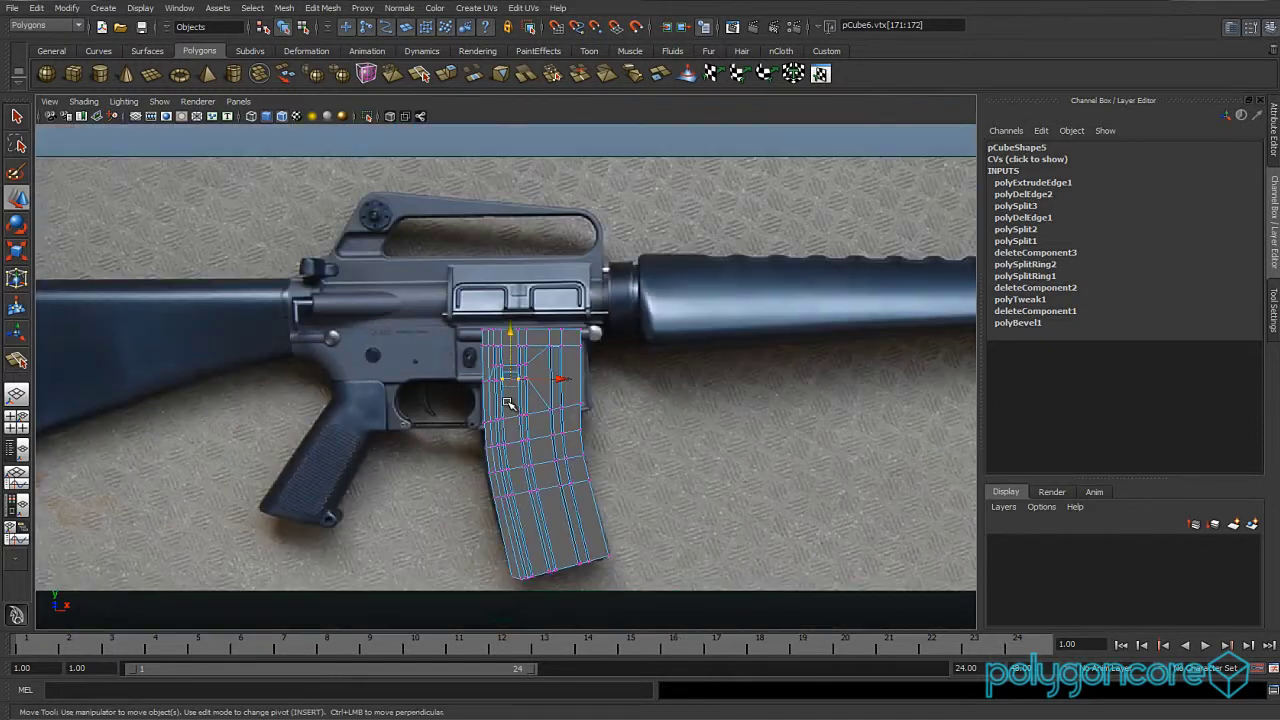
pyautogui.scroll(6, 512, 395)
pyautogui.scroll(1, 523, 363)
pyautogui.moveTo(543, 349); pyautogui.dragTo(547, 327)
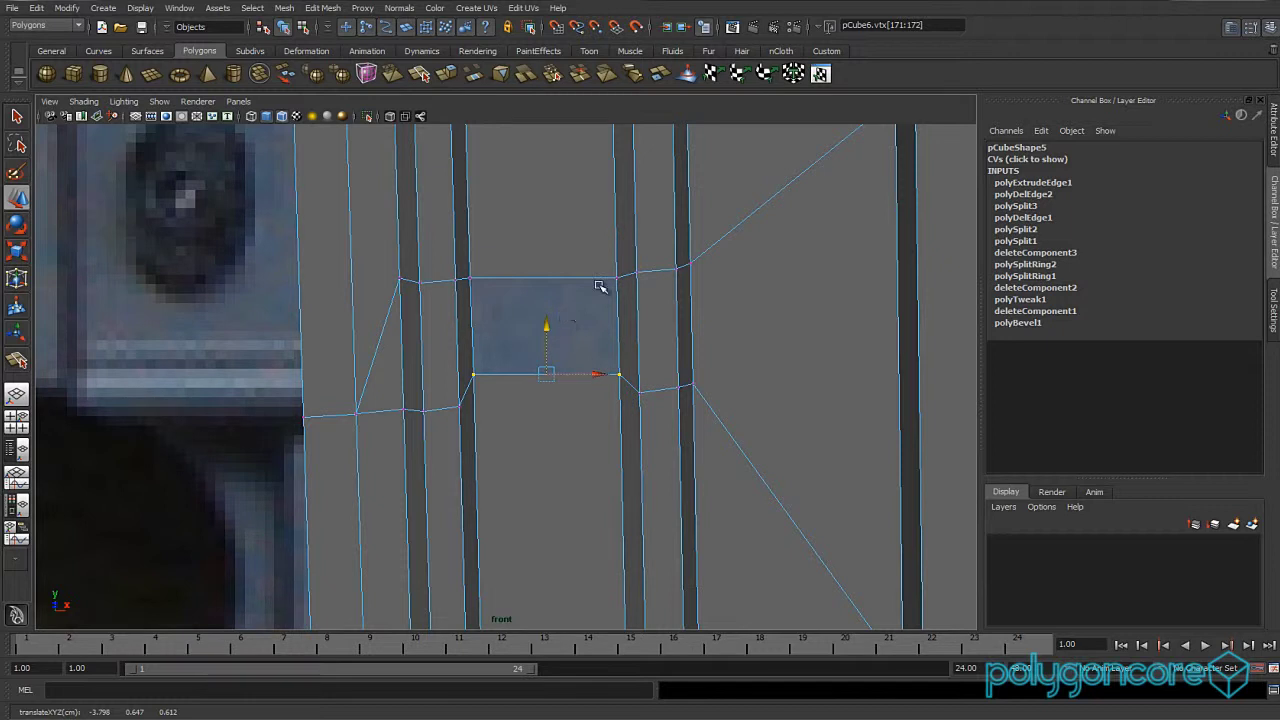
pyautogui.press('r')
pyautogui.moveTo(546, 443); pyautogui.dragTo(547, 360)
pyautogui.press('e')
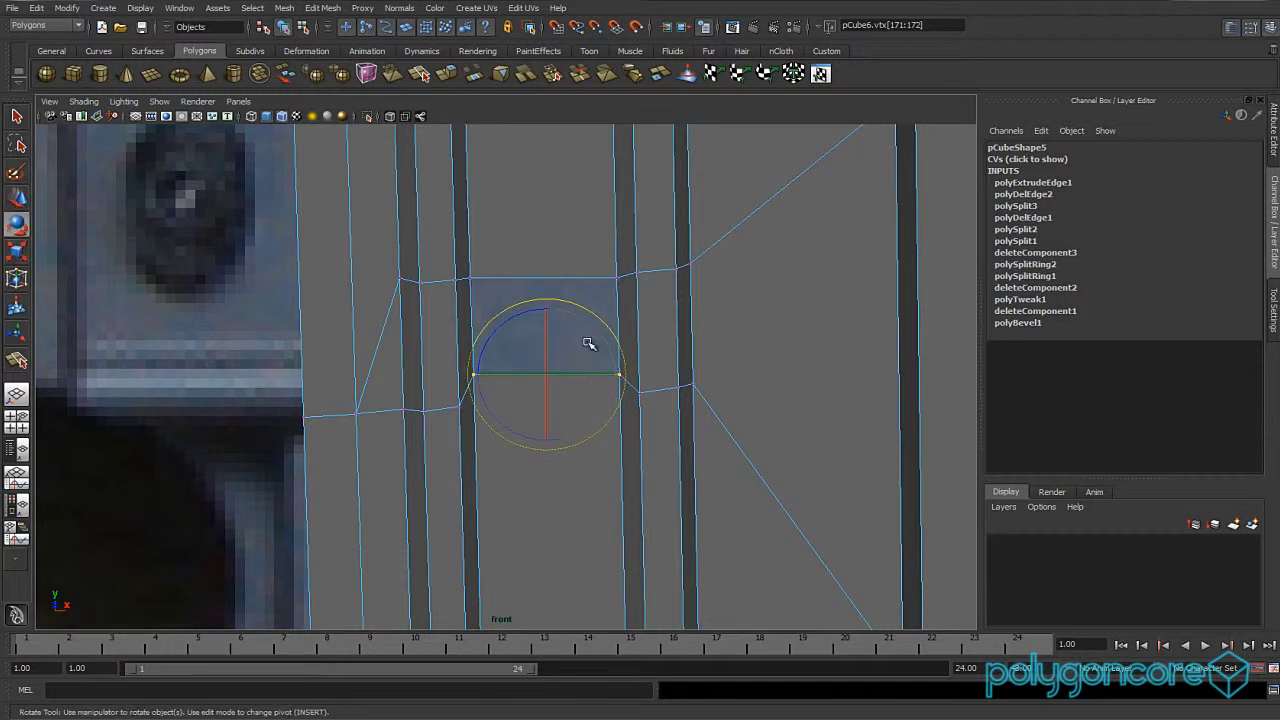
pyautogui.press('w')
# Compare the resized opening and its surrounding edges with the rifle reference in the front view.
pyautogui.moveTo(645, 393); pyautogui.dragTo(684, 374, button='right')
pyautogui.scroll(-10, 650, 406)
pyautogui.scroll(4, 602, 423)
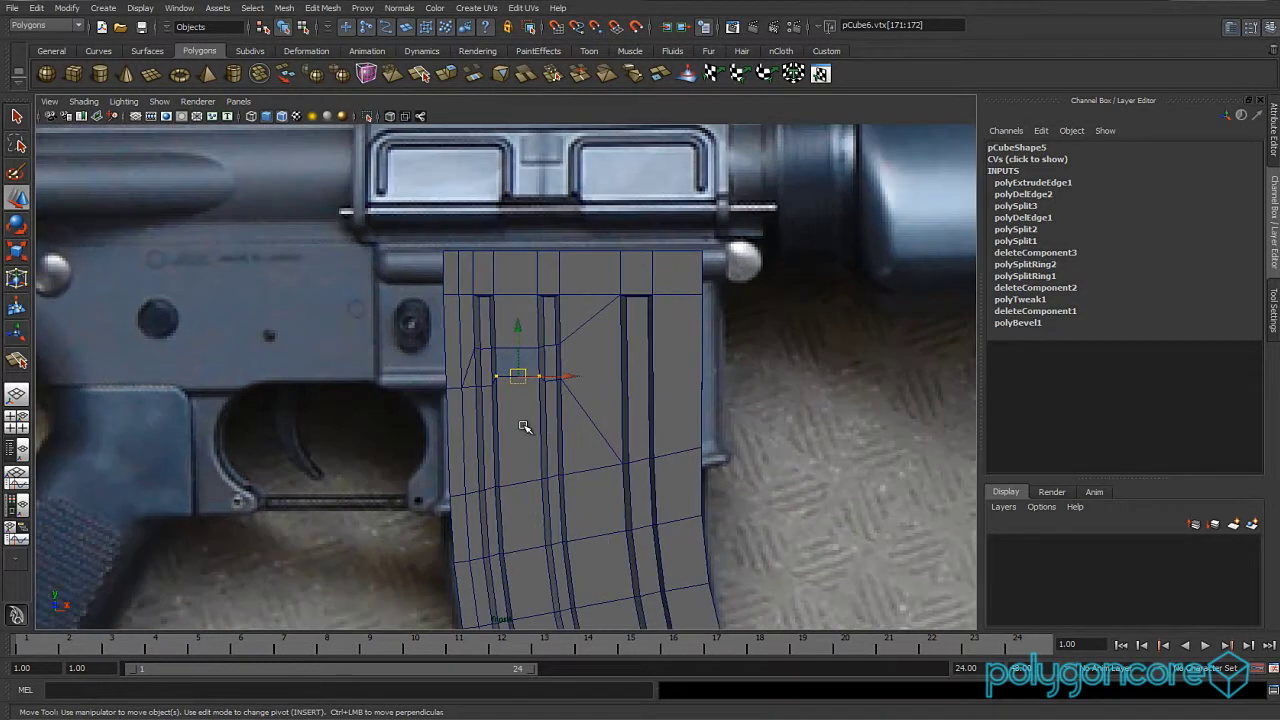
pyautogui.press('F8')
pyautogui.scroll(2, 470, 385)
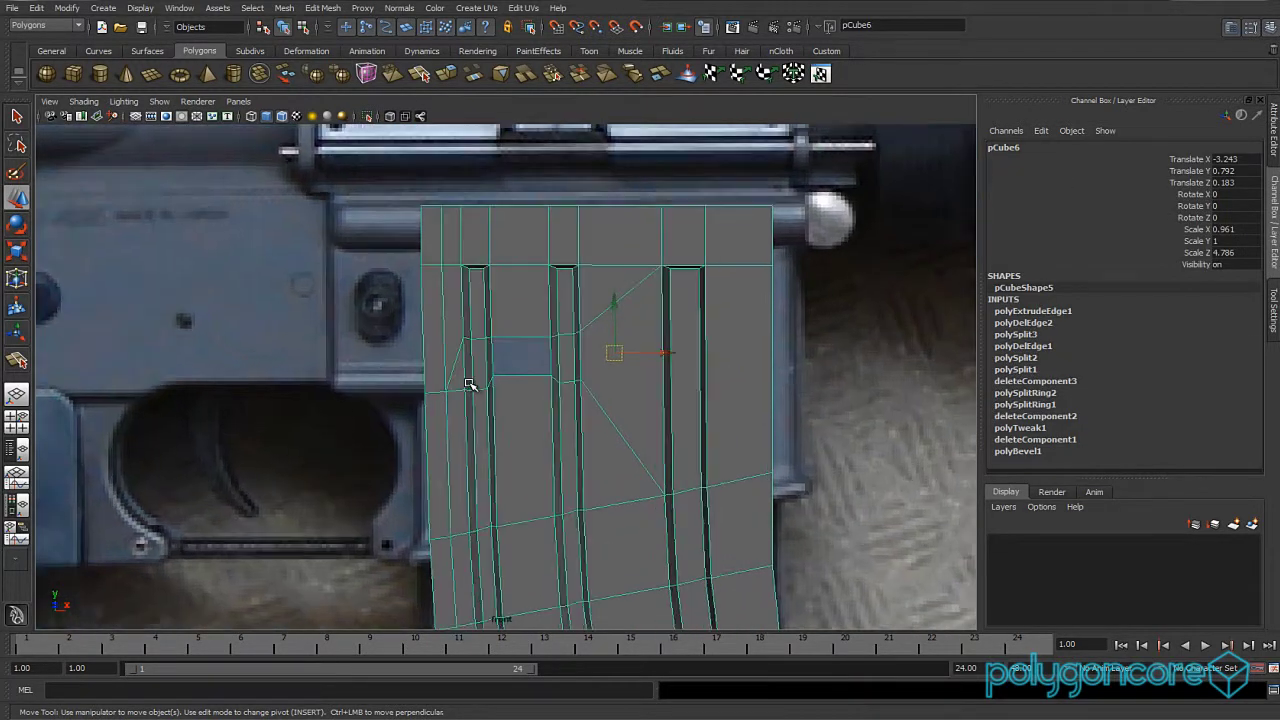
pyautogui.moveTo(470, 340); pyautogui.dragTo(440, 218, button='right')
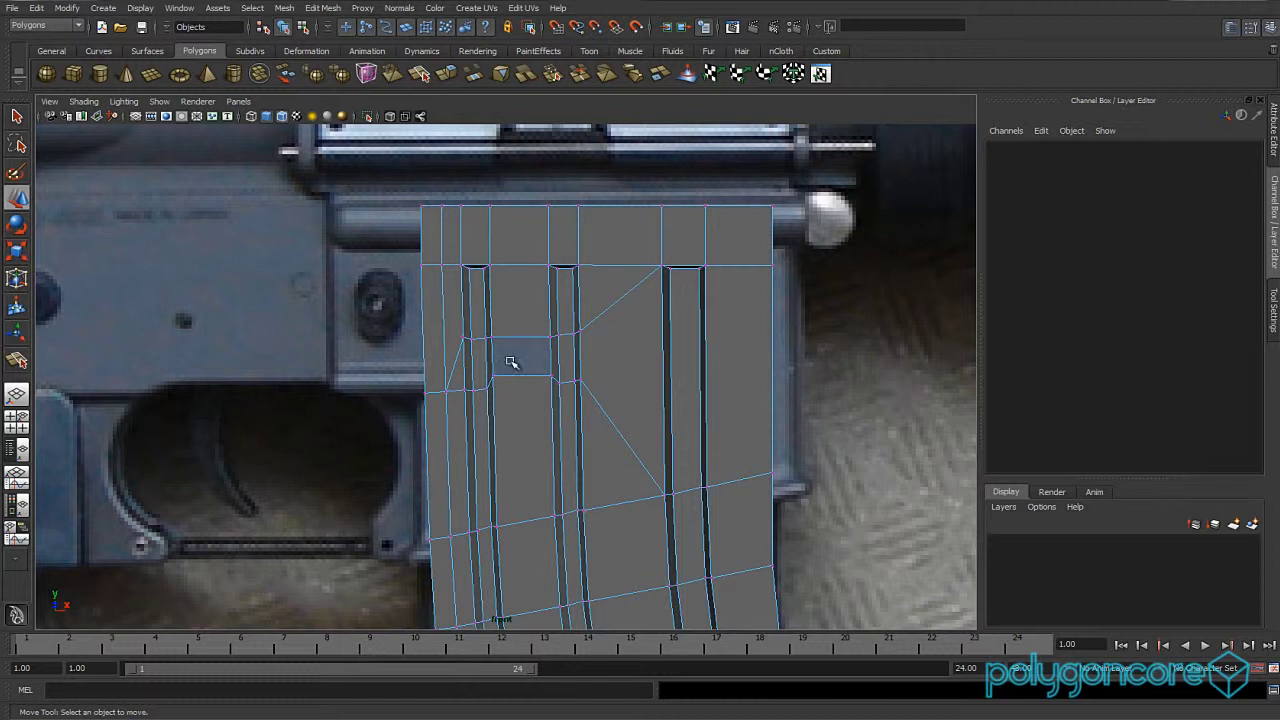
pyautogui.scroll(3, 458, 399)
pyautogui.moveTo(515, 376); pyautogui.dragTo(577, 362, button='right')
pyautogui.click(579, 373)
# Inspect the magazine and its opening in perspective, in both wireframe and shaded display.
pyautogui.press('space')
pyautogui.moveTo(579, 374); pyautogui.dragTo(579, 317)
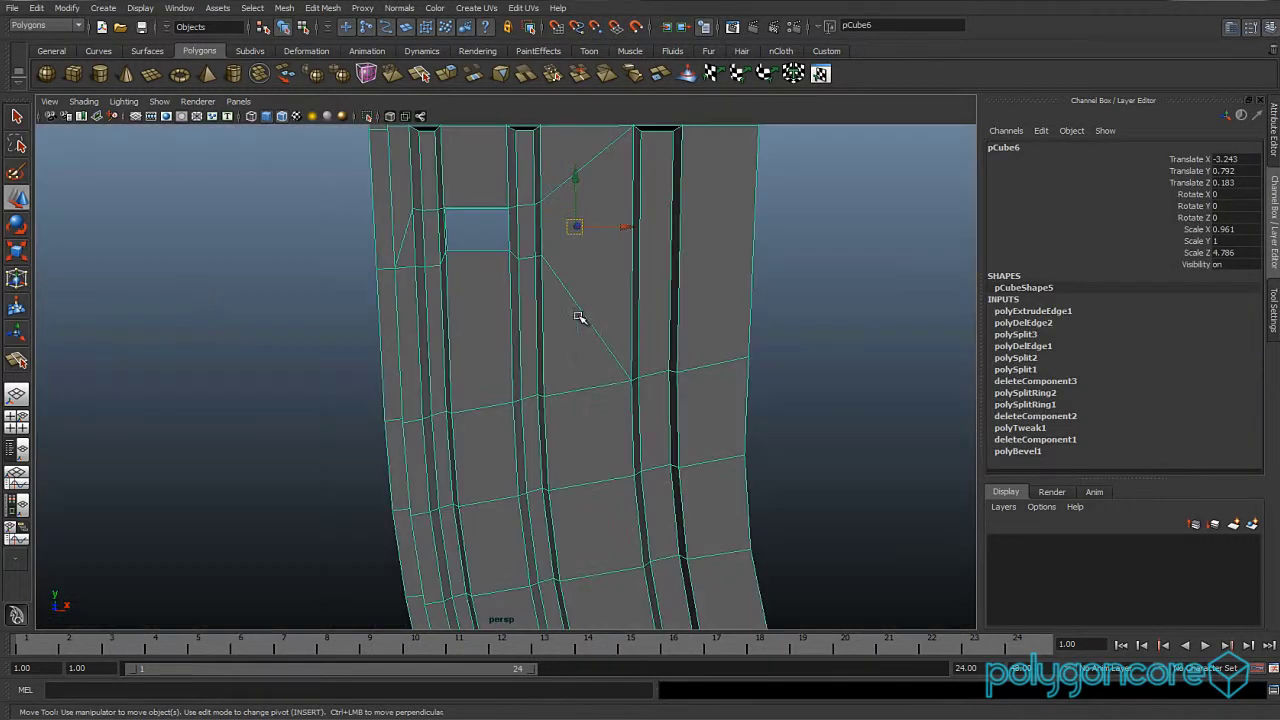
pyautogui.press('4')
pyautogui.press('5')
pyautogui.scroll(-4, 582, 360)
pyautogui.moveTo(582, 361)
pyautogui.keyDown('alt'); pyautogui.mouseDown()
pyautogui.moveTo(569, 377)
pyautogui.moveTo(591, 374)
pyautogui.moveTo(481, 391)
pyautogui.moveTo(498, 380)
pyautogui.moveTo(560, 393)
pyautogui.moveTo(526, 289)
pyautogui.moveTo(514, 366)
pyautogui.moveTo(563, 411)
pyautogui.moveTo(525, 430)
pyautogui.moveTo(557, 437)
pyautogui.moveTo(534, 397)
pyautogui.moveTo(505, 428)
pyautogui.moveTo(437, 397)
pyautogui.moveTo(466, 363)
pyautogui.moveTo(452, 437)
pyautogui.moveTo(451, 392)
pyautogui.mouseUp(); pyautogui.keyUp('alt')
pyautogui.press('4')
pyautogui.press('5')
pyautogui.click(731, 338)
pyautogui.scroll(-4, 556, 396)
pyautogui.press('space')
pyautogui.keyDown('alt'); pyautogui.moveTo(491, 353); pyautogui.dragTo(444, 433, button='middle'); pyautogui.keyUp('alt')
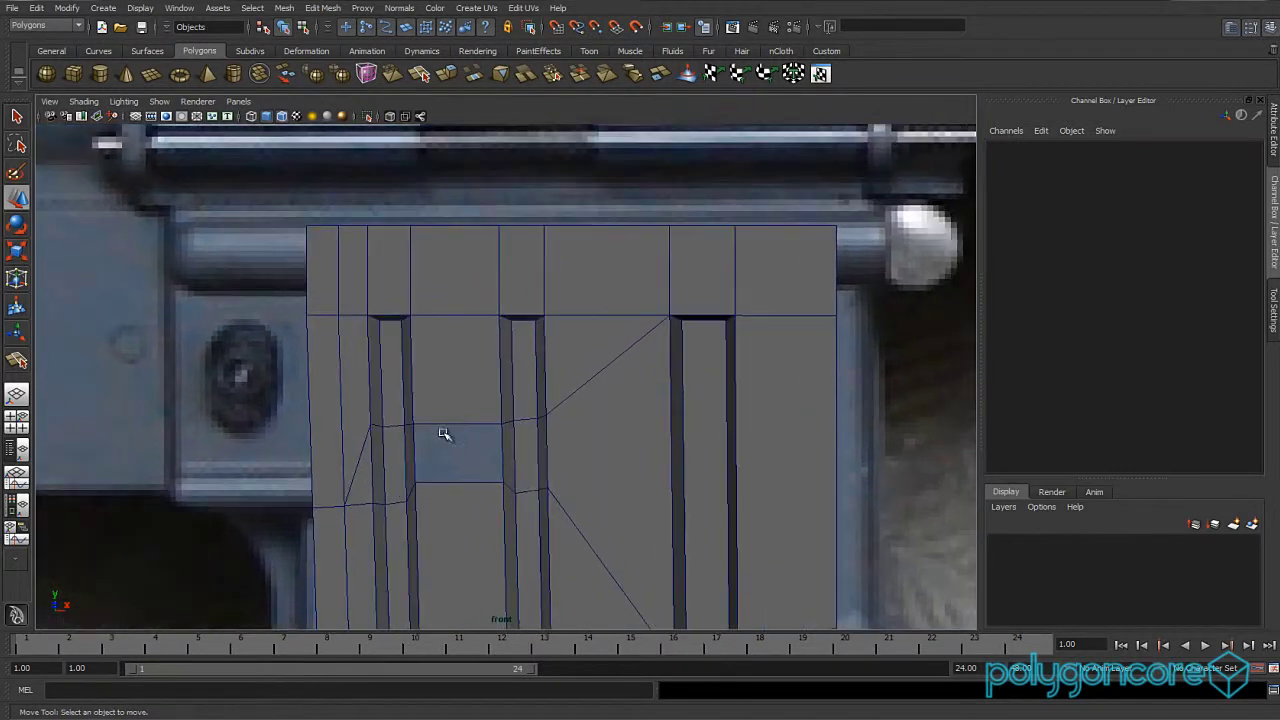
# Raise the upper ends of the two rear recesses well up the magazine and the third recess's upper end slightly.
pyautogui.moveTo(531, 315); pyautogui.dragTo(563, 296, button='right')
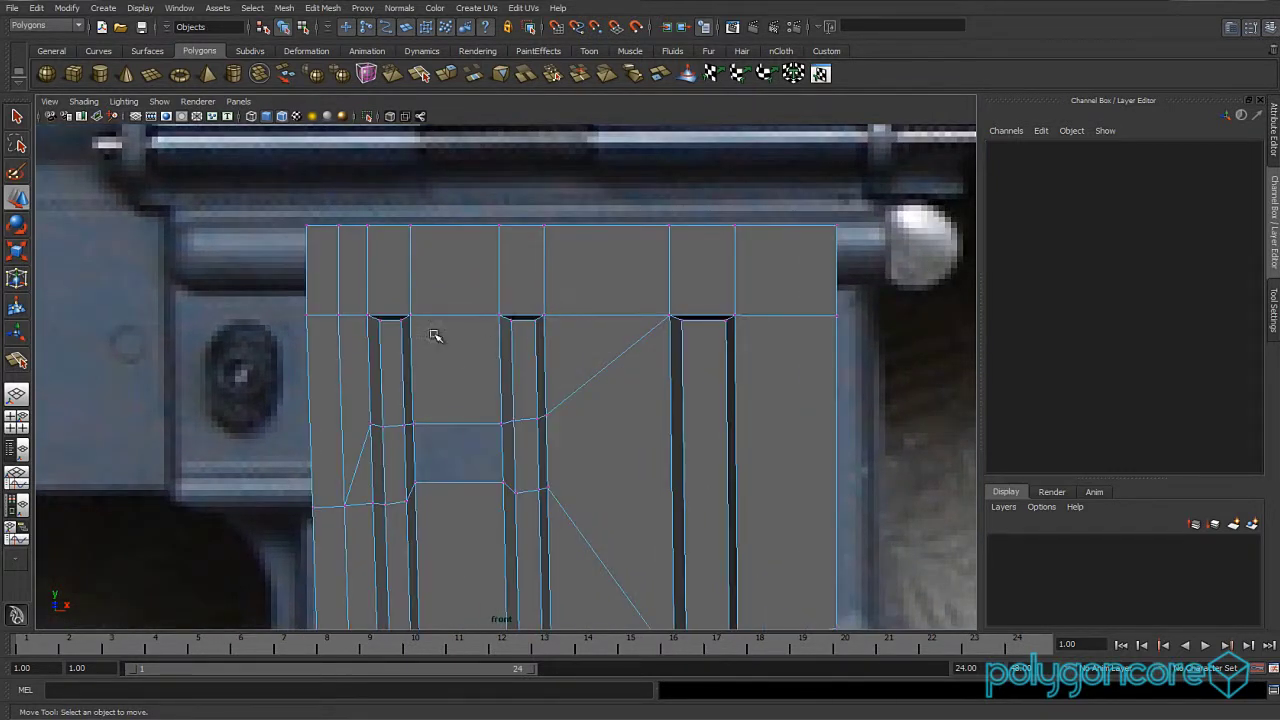
pyautogui.moveTo(358, 342); pyautogui.dragTo(360, 344)
pyautogui.moveTo(455, 273); pyautogui.dragTo(451, 232)
pyautogui.moveTo(745, 295); pyautogui.dragTo(603, 340)
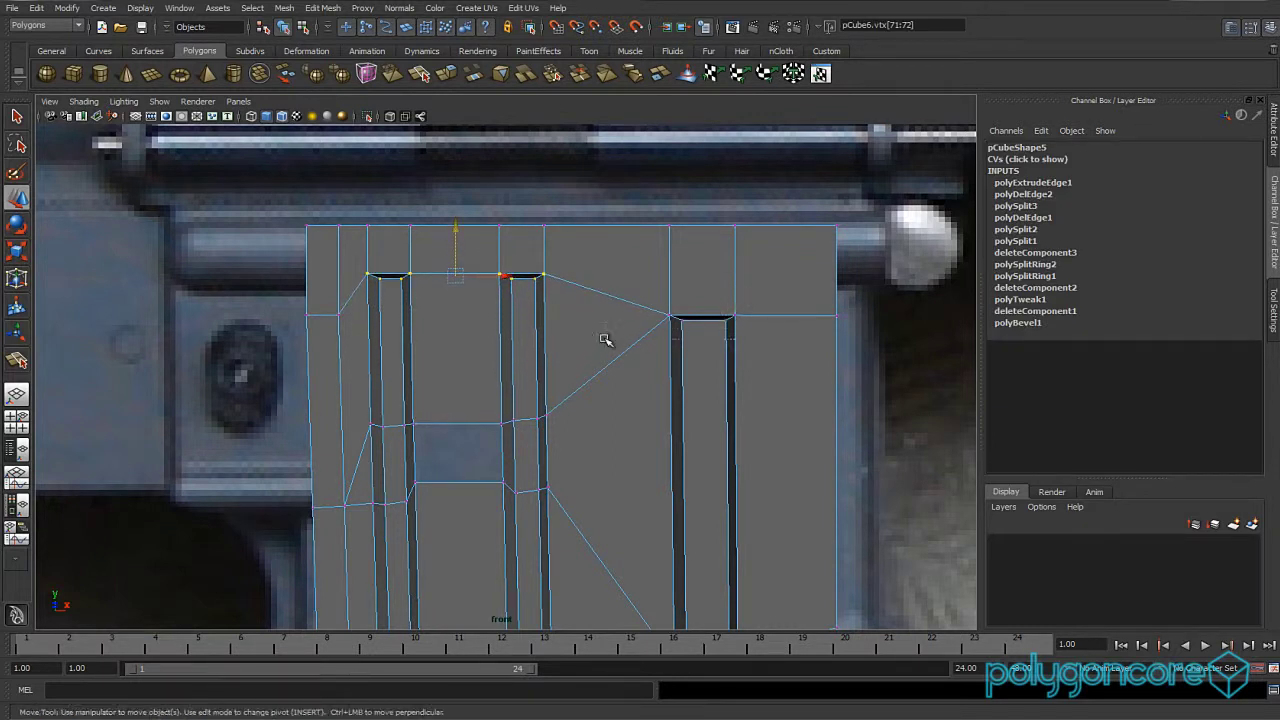
pyautogui.moveTo(703, 279); pyautogui.dragTo(703, 263)
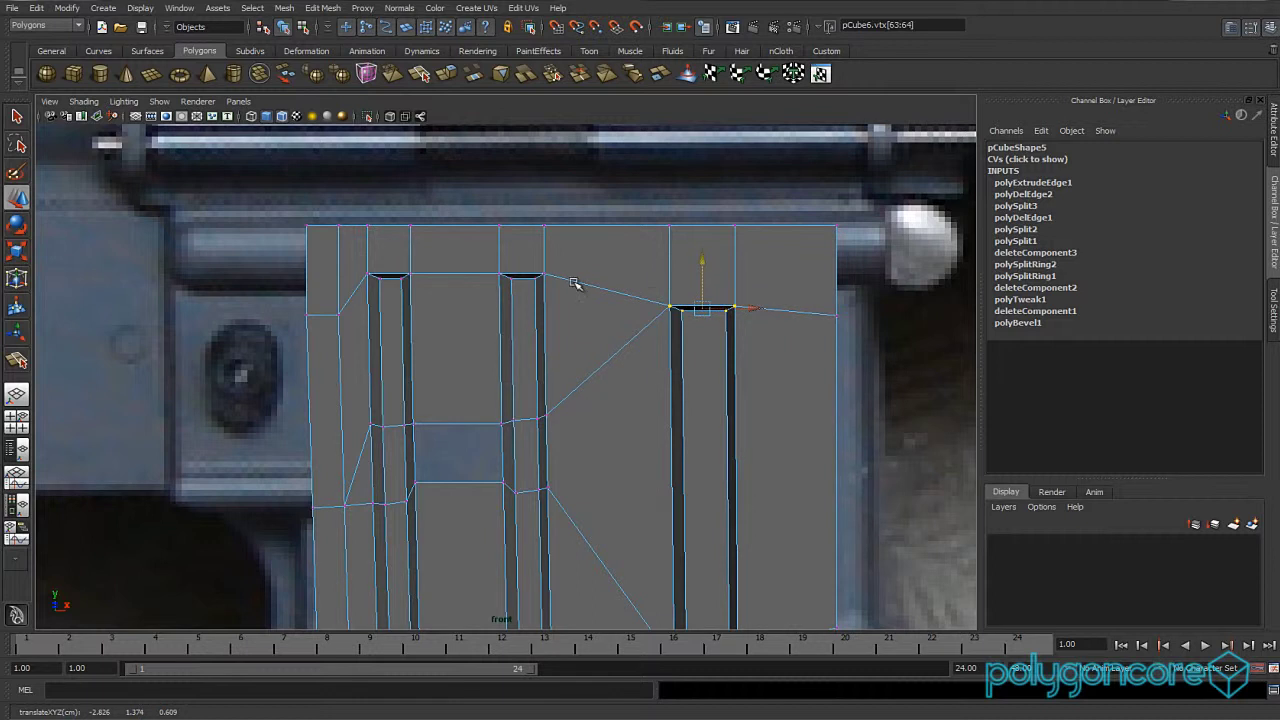
pyautogui.moveTo(355, 303); pyautogui.dragTo(356, 304)
pyautogui.moveTo(456, 229); pyautogui.dragTo(455, 221)
# Extrude the inner border edges of the magazine's top rim and move them down to form an inner lip.
pyautogui.keyDown('alt'); pyautogui.moveTo(561, 307); pyautogui.dragTo(549, 419, button='middle'); pyautogui.keyUp('alt')
pyautogui.scroll(1, 549, 419)
pyautogui.press('space')
pyautogui.moveTo(549, 419); pyautogui.dragTo(718, 390)
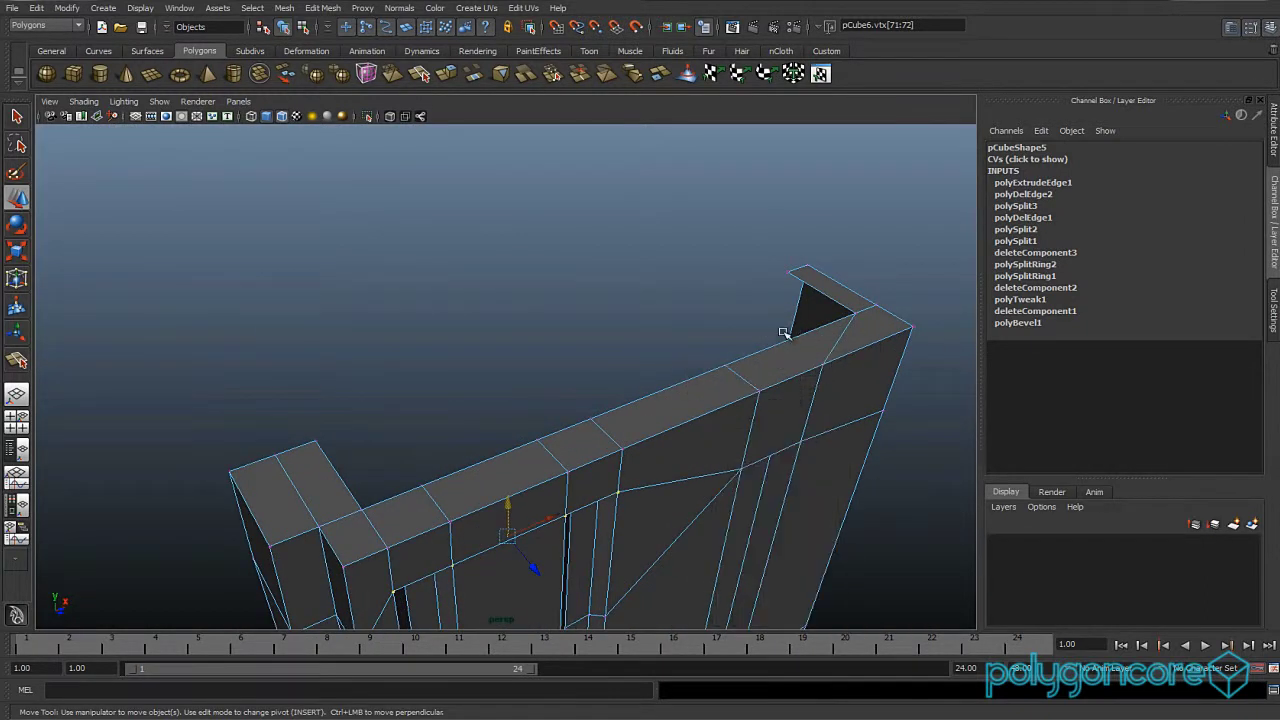
pyautogui.click(824, 297)
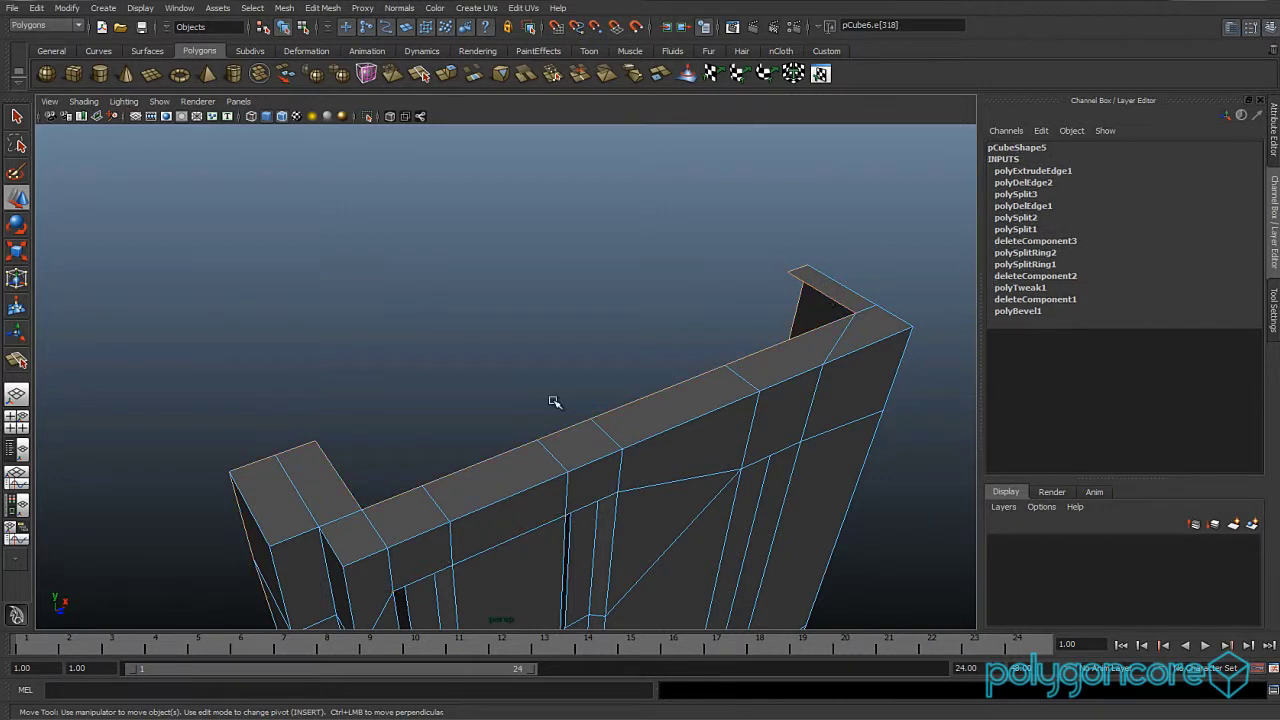
pyautogui.keyDown('shift'); pyautogui.click(406, 496); pyautogui.keyUp('shift')
pyautogui.moveTo(474, 466); pyautogui.dragTo(816, 307, button='middle')
pyautogui.keyDown('shift'); pyautogui.moveTo(825, 298); pyautogui.dragTo(828, 330, button='right'); pyautogui.keyUp('shift')
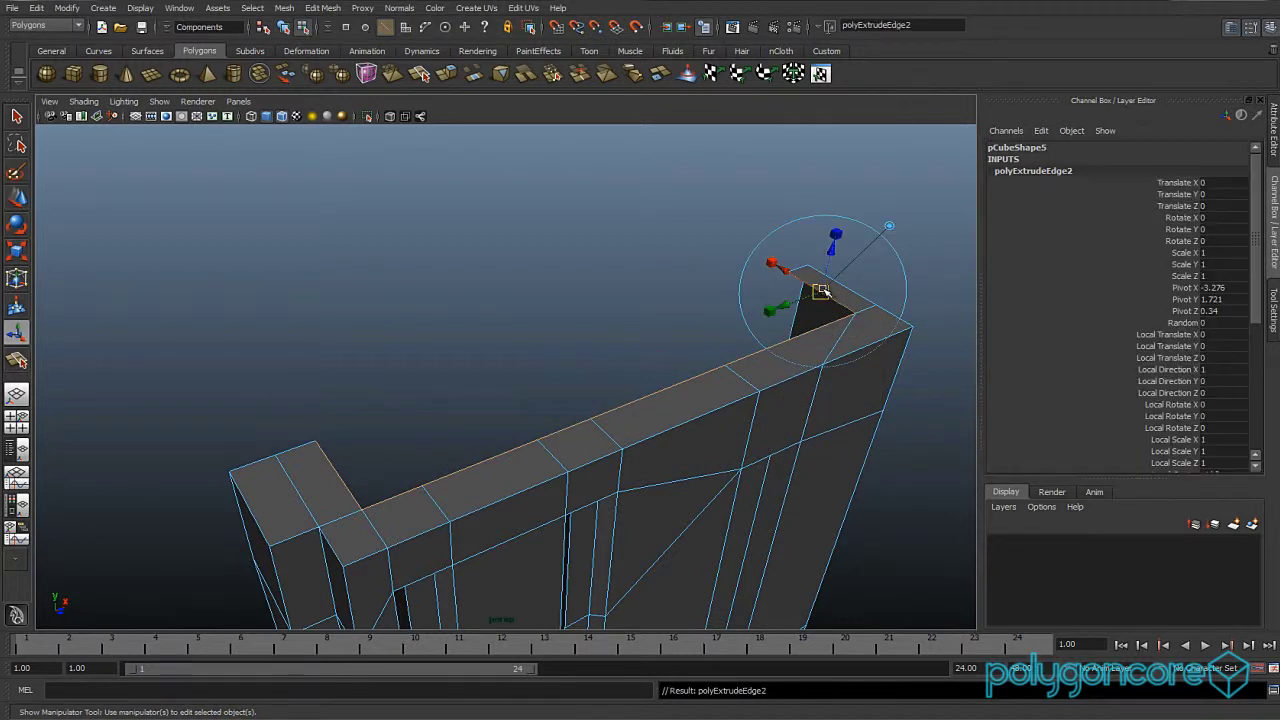
pyautogui.press('w')
pyautogui.moveTo(612, 330); pyautogui.dragTo(609, 380)
# Move the five inner side faces of the new lip outward toward the magazine's side wall to thin the rim.
pyautogui.moveTo(823, 308); pyautogui.dragTo(825, 342, button='right')
pyautogui.click(819, 307)
pyautogui.scroll(-3, 649, 427)
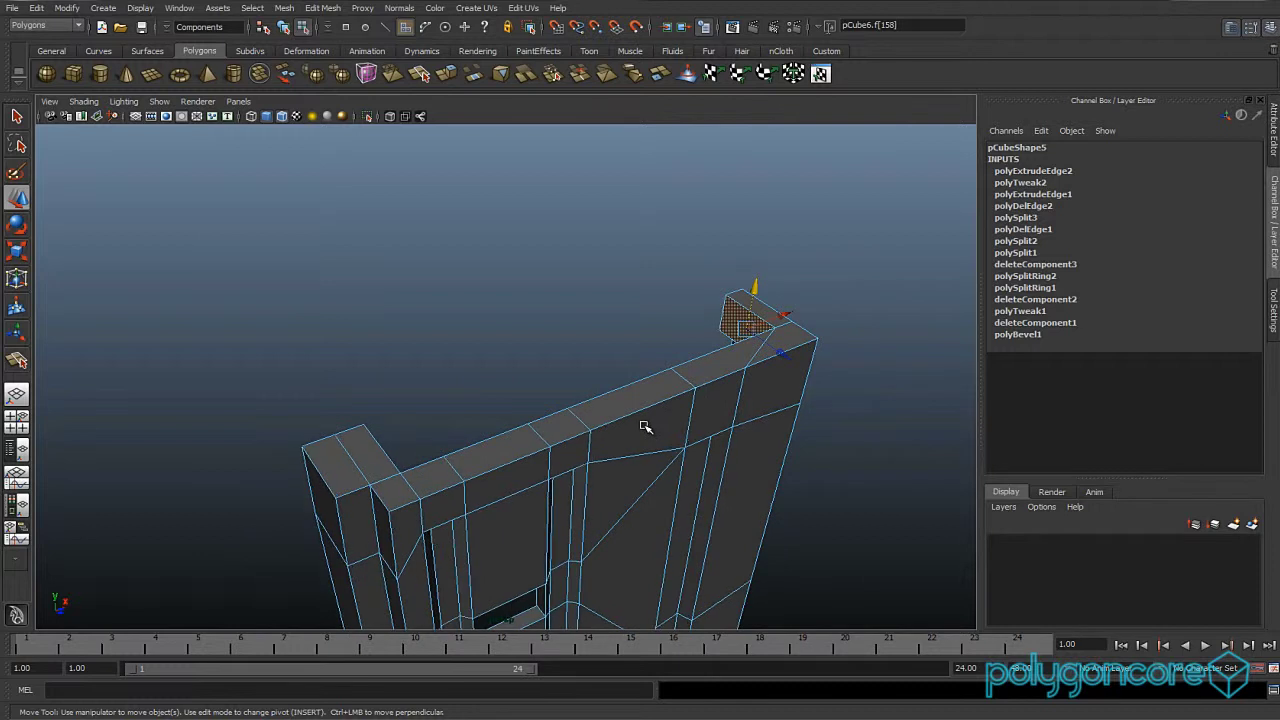
pyautogui.press('f')
pyautogui.scroll(-6, 631, 434)
pyautogui.keyDown('alt'); pyautogui.moveTo(500, 449); pyautogui.dragTo(681, 475); pyautogui.keyUp('alt')
pyautogui.scroll(2, 680, 474)
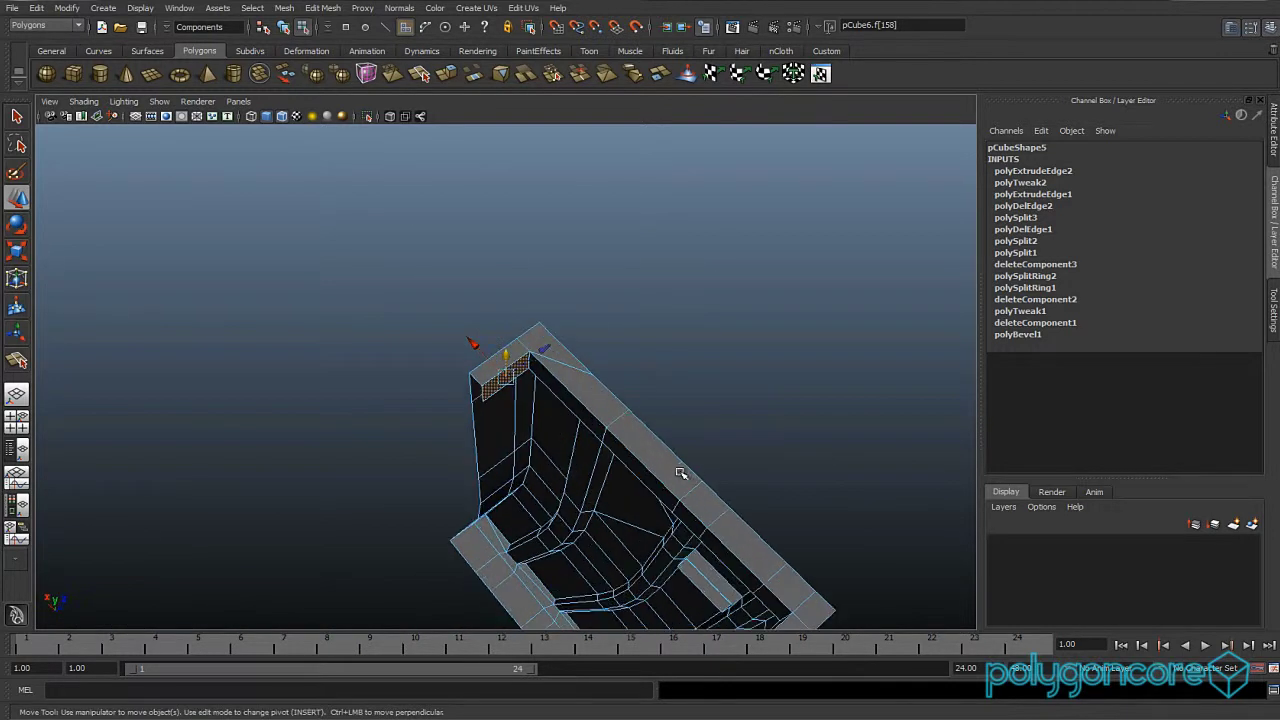
pyautogui.keyDown('alt'); pyautogui.moveTo(680, 474); pyautogui.dragTo(600, 434, button='middle'); pyautogui.keyUp('alt')
pyautogui.keyDown('alt'); pyautogui.moveTo(554, 406); pyautogui.dragTo(566, 392); pyautogui.keyUp('alt')
pyautogui.click(538, 381)
pyautogui.keyDown('shift'); pyautogui.click(604, 437); pyautogui.keyUp('shift')
pyautogui.keyDown('shift'); pyautogui.click(675, 491); pyautogui.keyUp('shift')
pyautogui.keyDown('shift'); pyautogui.click(736, 535); pyautogui.keyUp('shift')
pyautogui.keyDown('shift'); pyautogui.click(799, 577); pyautogui.keyUp('shift')
pyautogui.keyDown('alt'); pyautogui.moveTo(636, 499); pyautogui.dragTo(575, 463); pyautogui.keyUp('alt')
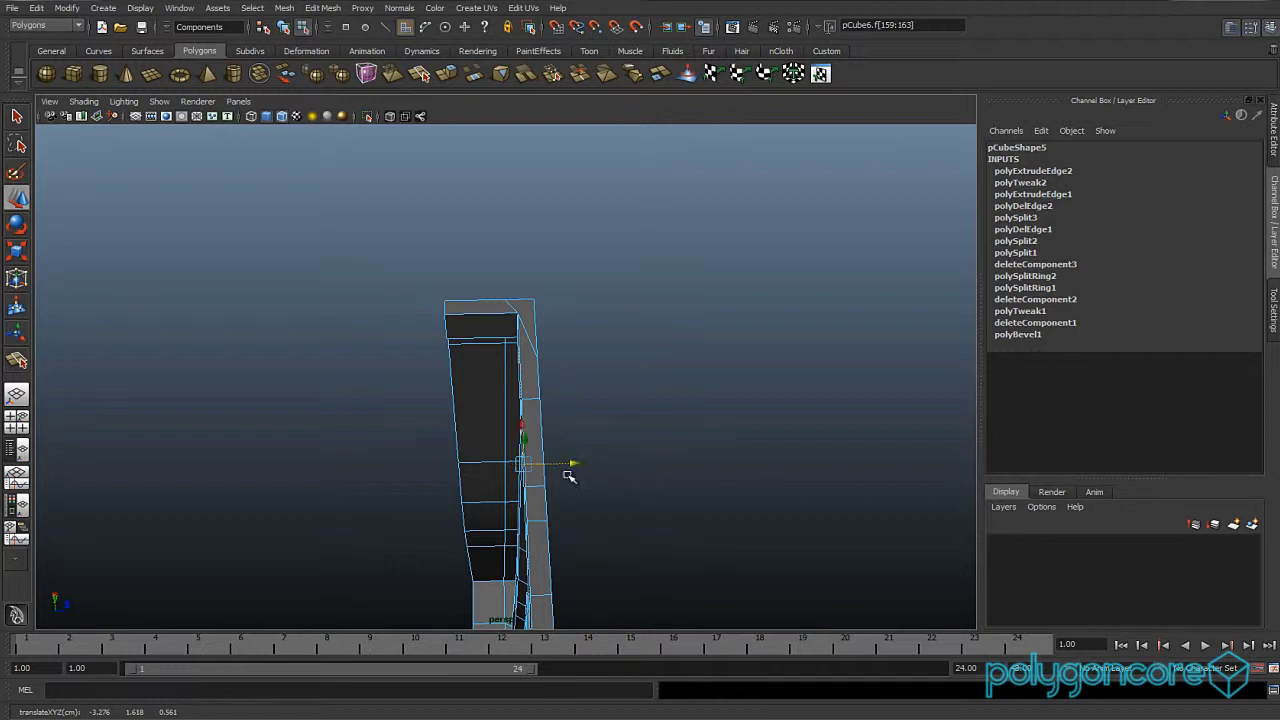
# Move the lip's inner front face forward and its inner rear face rearward to thin the rim at both ends.
pyautogui.click(490, 323)
pyautogui.keyDown('alt'); pyautogui.moveTo(490, 323); pyautogui.dragTo(556, 440); pyautogui.keyUp('alt')
pyautogui.moveTo(386, 391); pyautogui.dragTo(378, 388)
pyautogui.keyDown('alt'); pyautogui.moveTo(596, 412); pyautogui.dragTo(236, 375, button='middle'); pyautogui.keyUp('alt')
pyautogui.scroll(2, 236, 375)
pyautogui.keyDown('alt'); pyautogui.moveTo(464, 411); pyautogui.dragTo(403, 349); pyautogui.keyUp('alt')
pyautogui.click(532, 365)
pyautogui.keyDown('alt'); pyautogui.moveTo(532, 365); pyautogui.dragTo(466, 416); pyautogui.keyUp('alt')
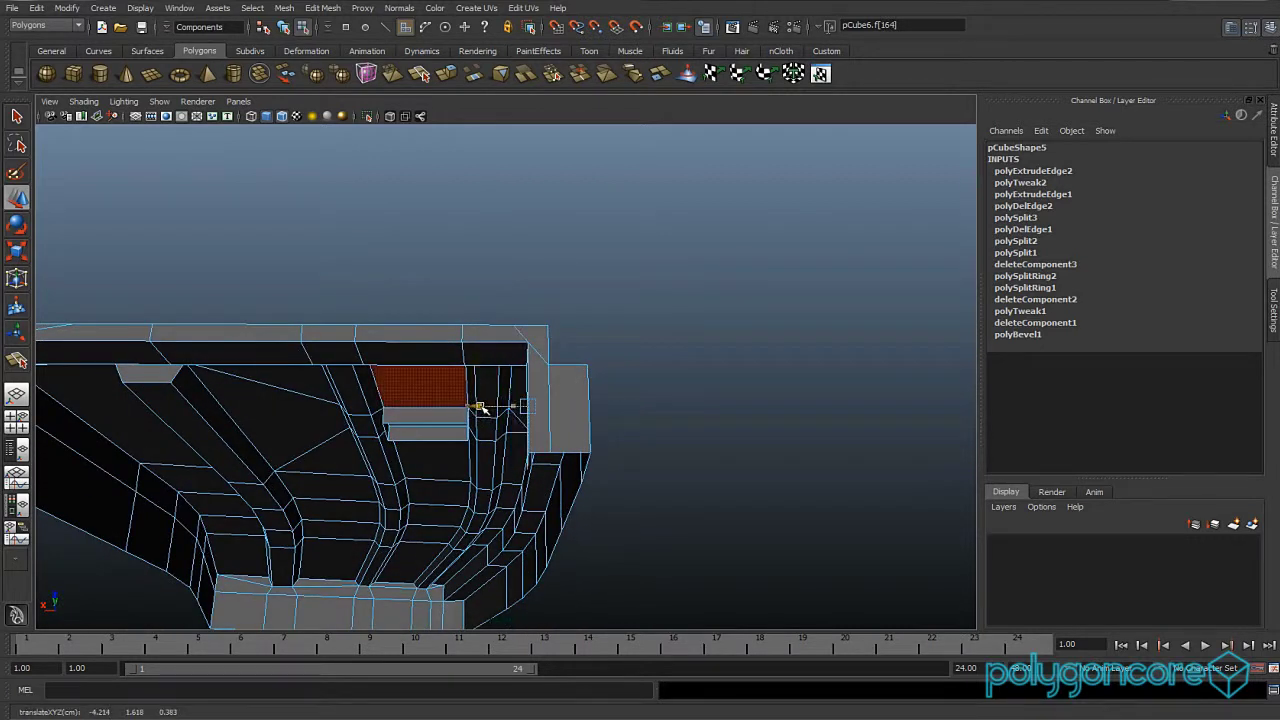
pyautogui.moveTo(483, 409); pyautogui.dragTo(517, 371)
# Slide the vertex on the top rim's outer edge near the rear corner lengthwise into line with the rim's inner corner.
pyautogui.moveTo(511, 369); pyautogui.dragTo(436, 360, button='right')
pyautogui.click(485, 363)
pyautogui.keyDown('alt'); pyautogui.moveTo(487, 366); pyautogui.dragTo(518, 375); pyautogui.keyUp('alt')
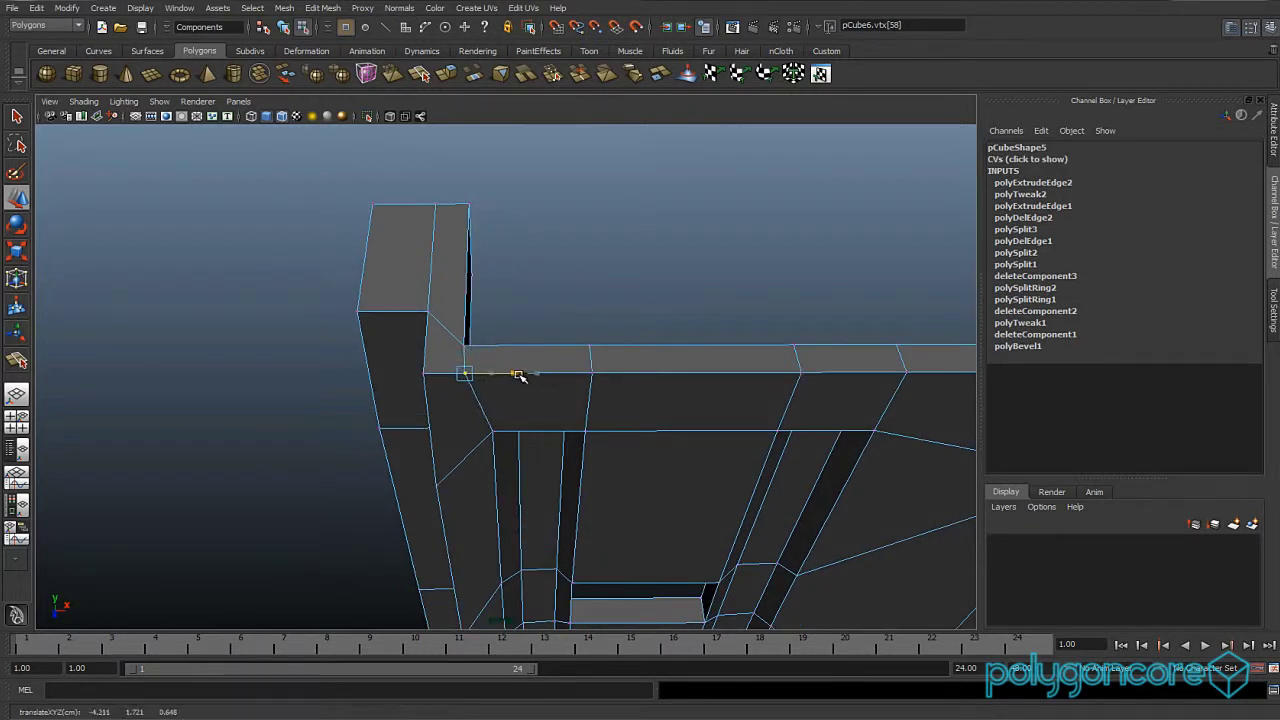
# Adjust the top vertices around the rim's front corner to suit the thinned rim.
pyautogui.keyDown('alt'); pyautogui.moveTo(700, 414); pyautogui.dragTo(450, 383); pyautogui.keyUp('alt')
pyautogui.click(512, 433)
pyautogui.moveTo(466, 433); pyautogui.dragTo(514, 317)
pyautogui.click(514, 333)
pyautogui.keyDown('alt'); pyautogui.moveTo(537, 380); pyautogui.dragTo(543, 476); pyautogui.keyUp('alt')
pyautogui.scroll(1, 552, 476)
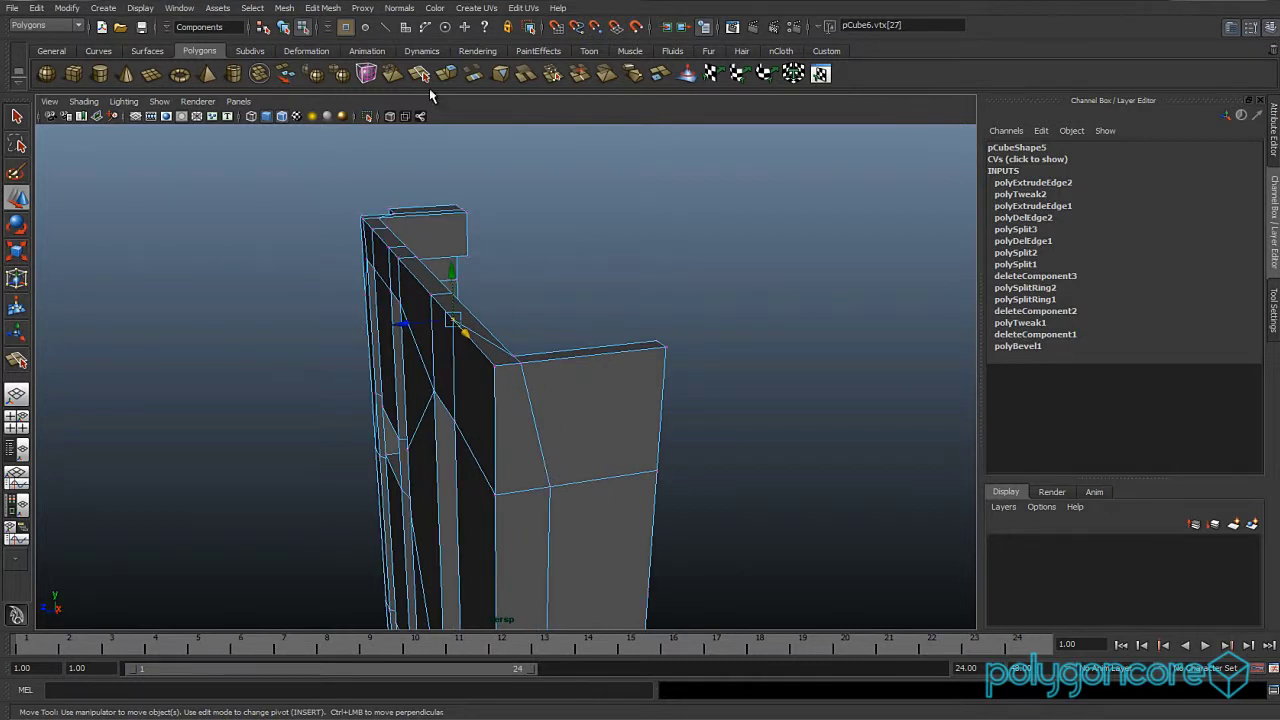
# Split the magazine's upper front wall face from the rim's inner corner vertex diagonally down to the outer corner vertex.
pyautogui.click(322, 8)
pyautogui.click(360, 106)
pyautogui.keyDown('alt'); pyautogui.moveTo(449, 254); pyautogui.dragTo(533, 371); pyautogui.keyUp('alt')
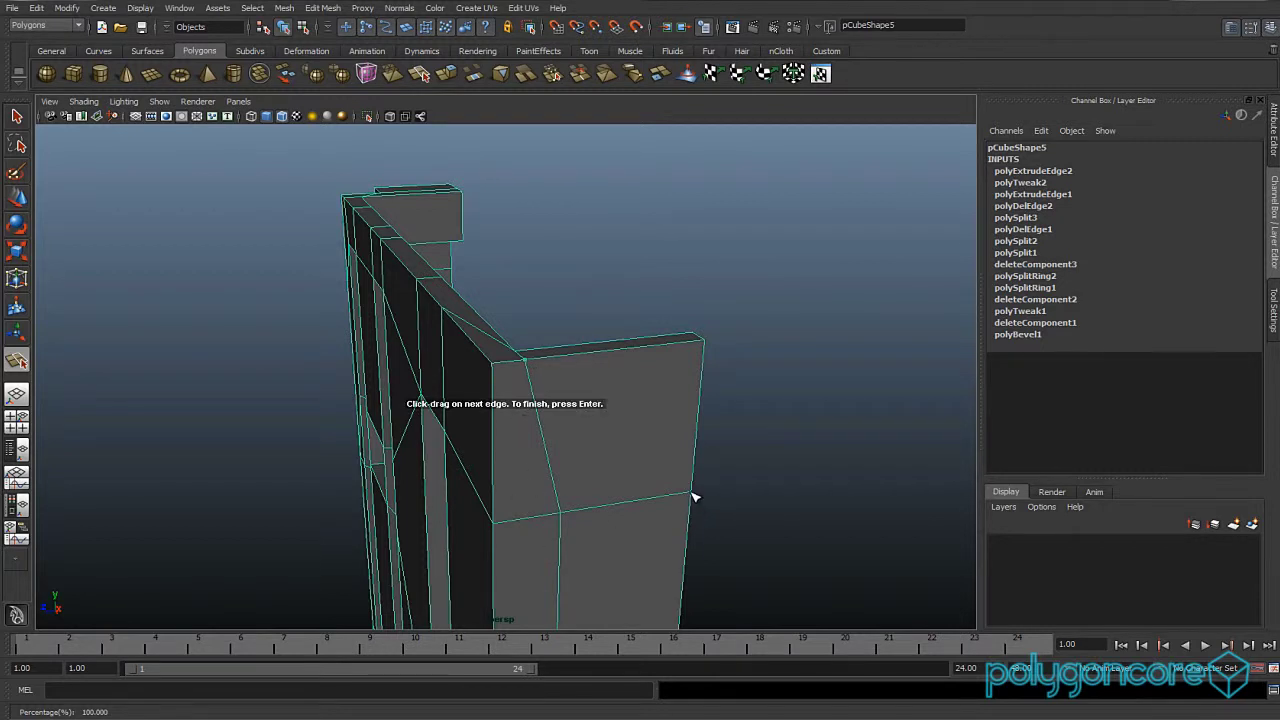
pyautogui.moveTo(497, 524); pyautogui.dragTo(497, 526)
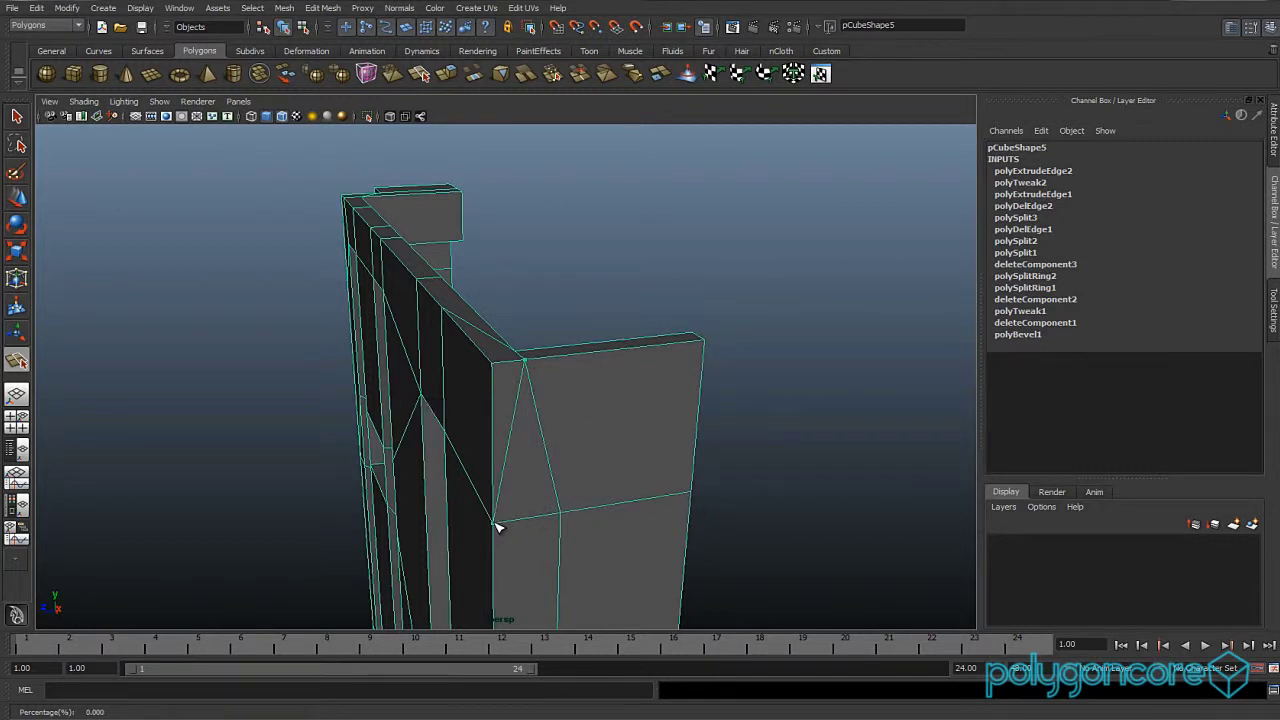
pyautogui.press('Return')
pyautogui.press('w')
# Try to delete the redundant edge loop running down the front wall and along the magazine's bottom.
pyautogui.click(541, 438)
pyautogui.keyDown('alt'); pyautogui.moveTo(537, 443); pyautogui.dragTo(717, 343); pyautogui.keyUp('alt')
pyautogui.scroll(3, 542, 446)
pyautogui.keyDown('alt'); pyautogui.moveTo(498, 450); pyautogui.dragTo(514, 408, button='middle'); pyautogui.keyUp('alt')
pyautogui.moveTo(343, 452)
pyautogui.keyDown('shift'); pyautogui.mouseDown(button='right')
pyautogui.moveTo(336, 466)
pyautogui.moveTo(345, 458)
pyautogui.mouseUp(button='right'); pyautogui.keyUp('shift')
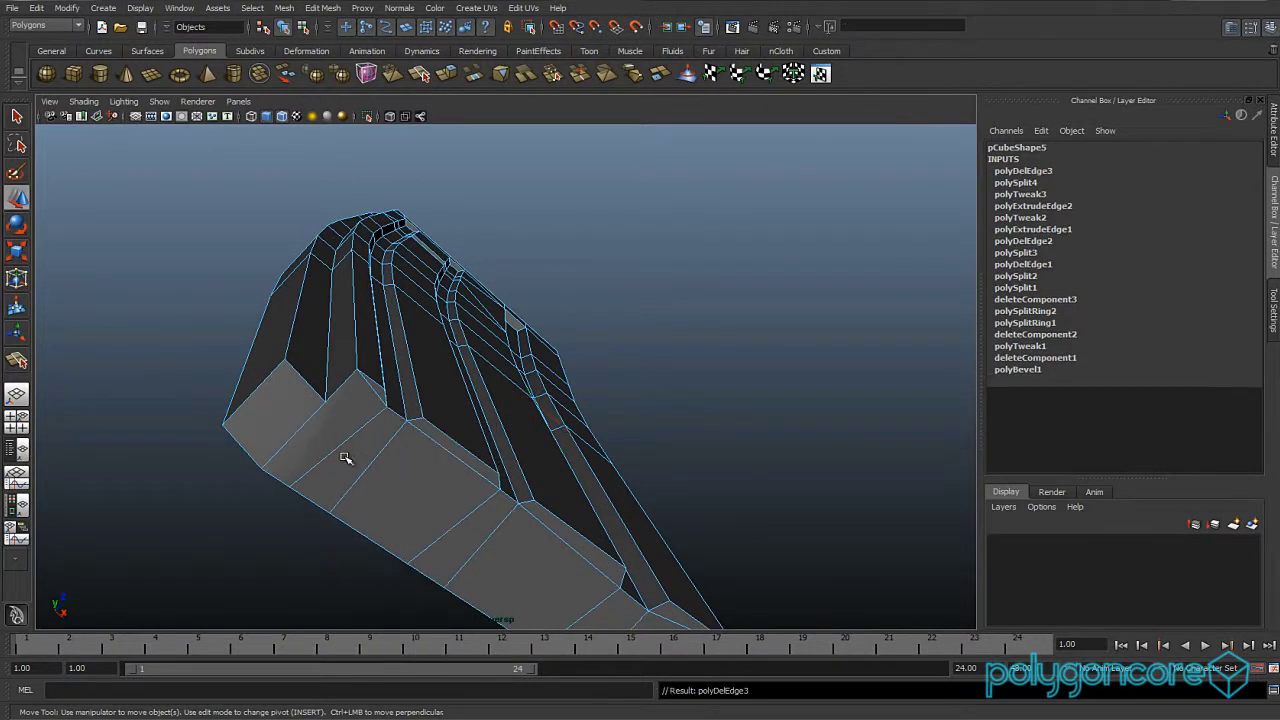
pyautogui.hotkey('ctrl', 'z')
# Split the bottom face near the rear end diagonally from the loop's end vertex to the open centre edge.
pyautogui.keyDown('alt'); pyautogui.moveTo(385, 437); pyautogui.dragTo(419, 415); pyautogui.keyUp('alt')
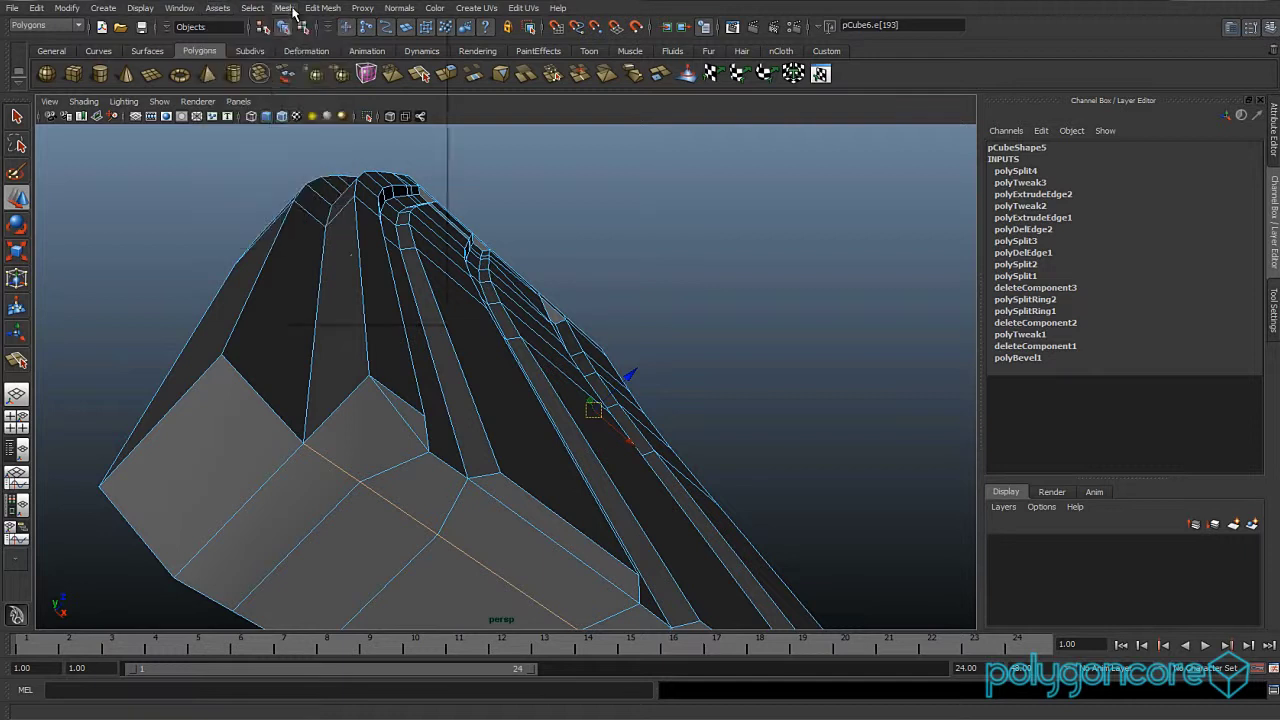
pyautogui.click(322, 8)
pyautogui.click(345, 106)
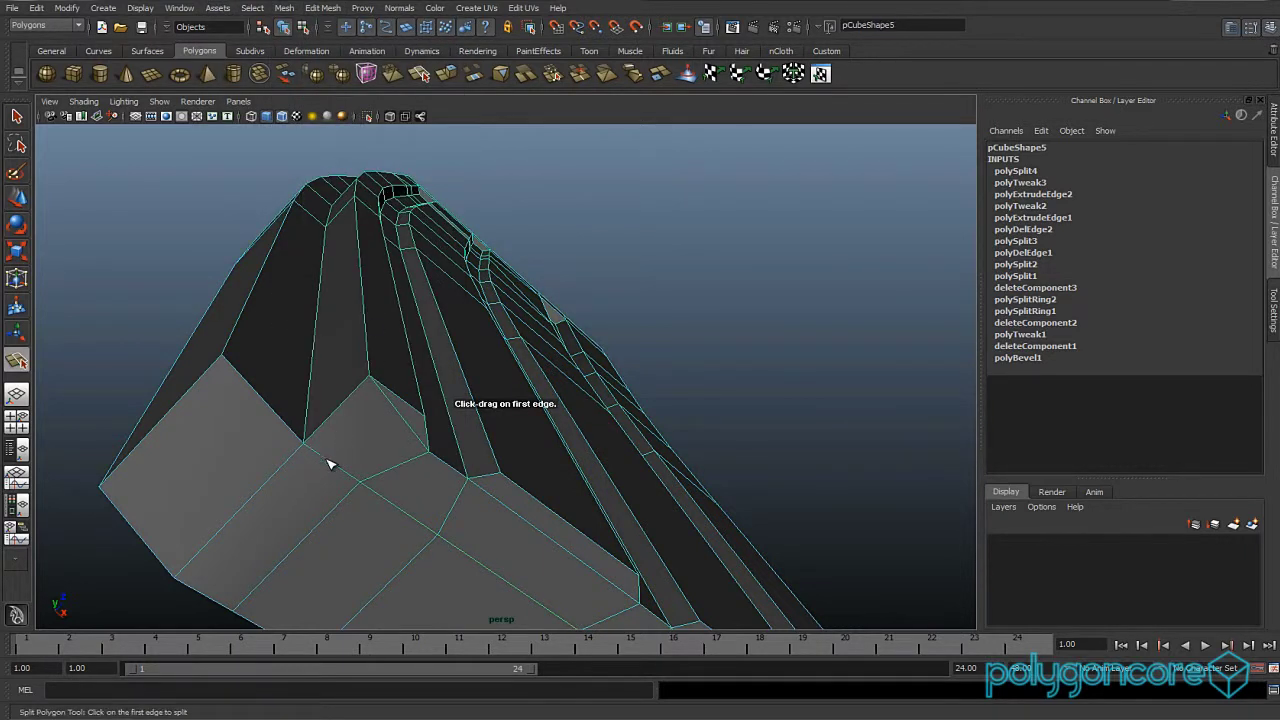
pyautogui.keyDown('alt'); pyautogui.moveTo(305, 457); pyautogui.dragTo(306, 423); pyautogui.keyUp('alt')
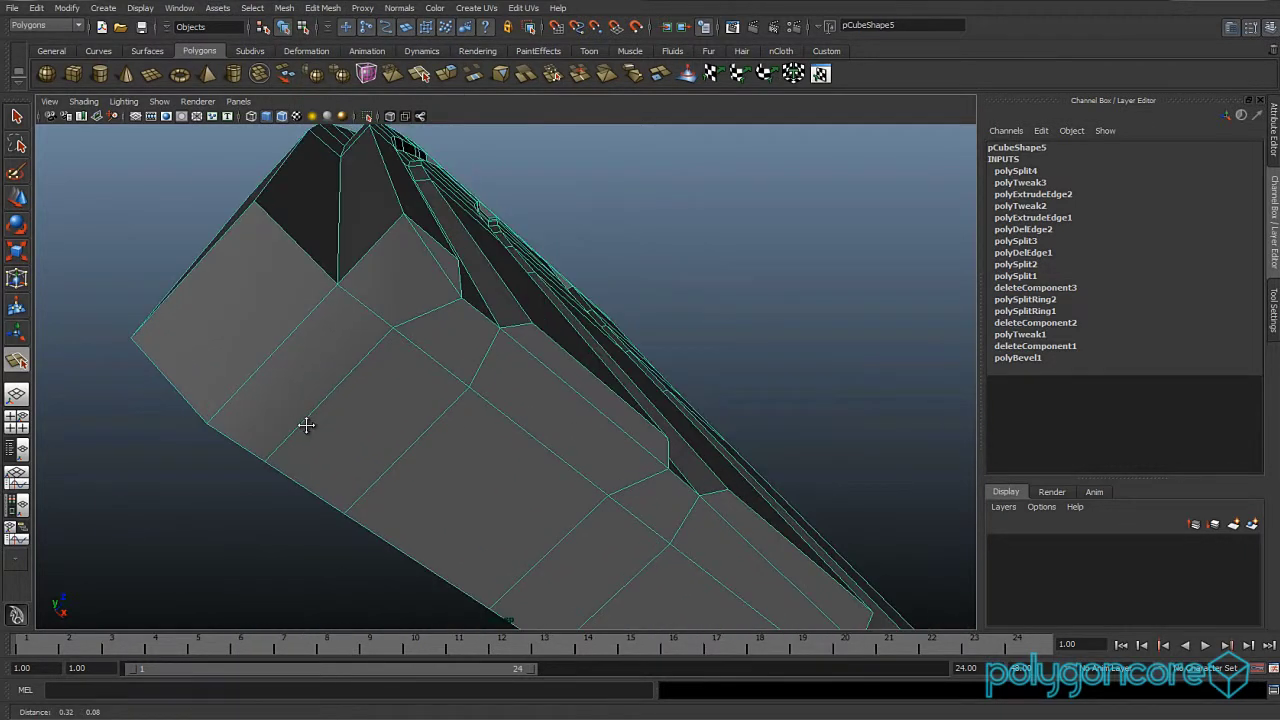
pyautogui.click(343, 293)
pyautogui.click(270, 462)
pyautogui.press('Return')
# Delete the redundant edge loop running lengthwise along the magazine's bottom and up the front wall.
pyautogui.press('w')
pyautogui.doubleClick(415, 344)
pyautogui.keyDown('shift'); pyautogui.moveTo(415, 344); pyautogui.dragTo(377, 362, button='right'); pyautogui.keyUp('shift')
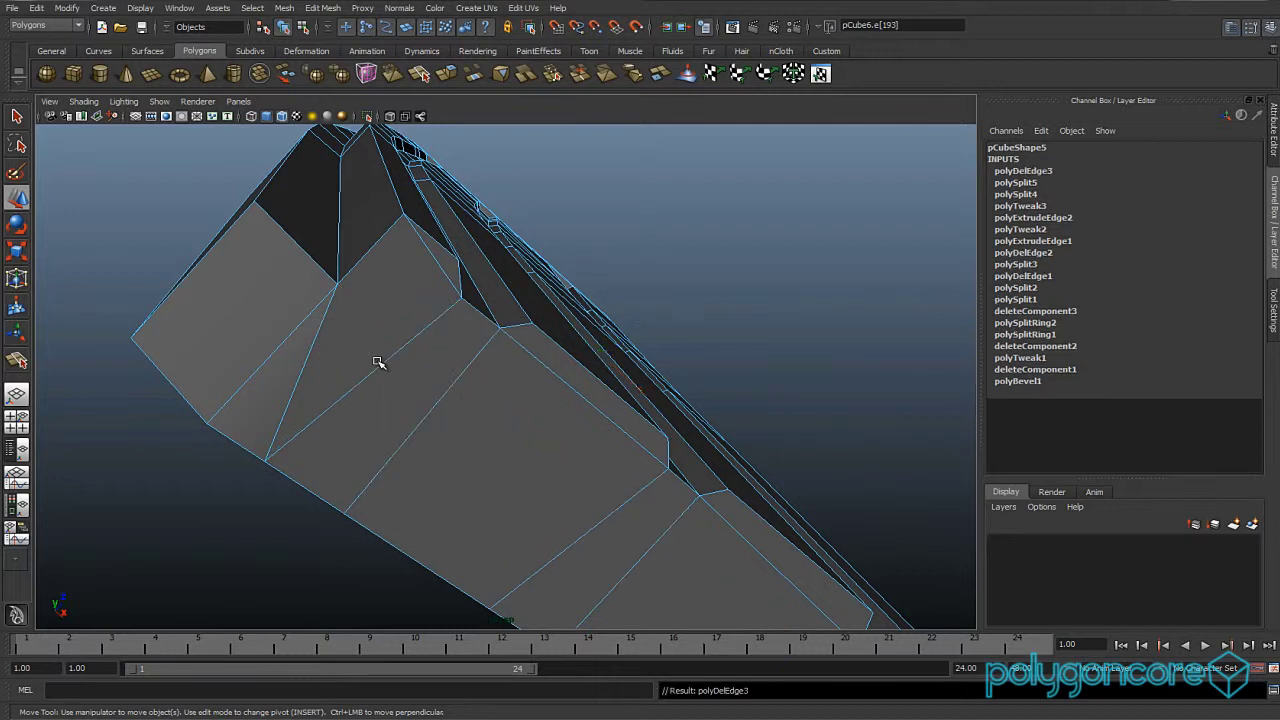
# Delete the long diagonal edge across the rim's top face near the front corner.
pyautogui.scroll(-5, 378, 362)
pyautogui.keyDown('alt'); pyautogui.moveTo(434, 391); pyautogui.dragTo(274, 403); pyautogui.keyUp('alt')
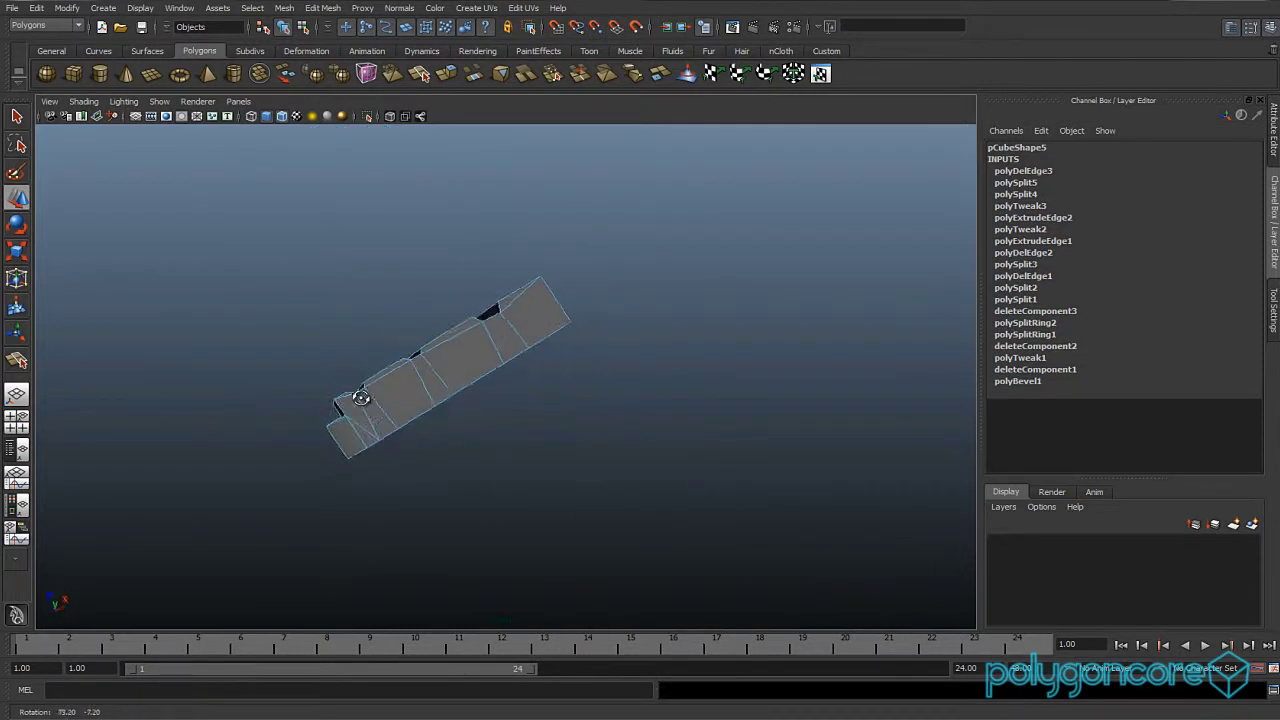
pyautogui.keyDown('alt'); pyautogui.moveTo(274, 403); pyautogui.dragTo(374, 475, button='right'); pyautogui.keyUp('alt')
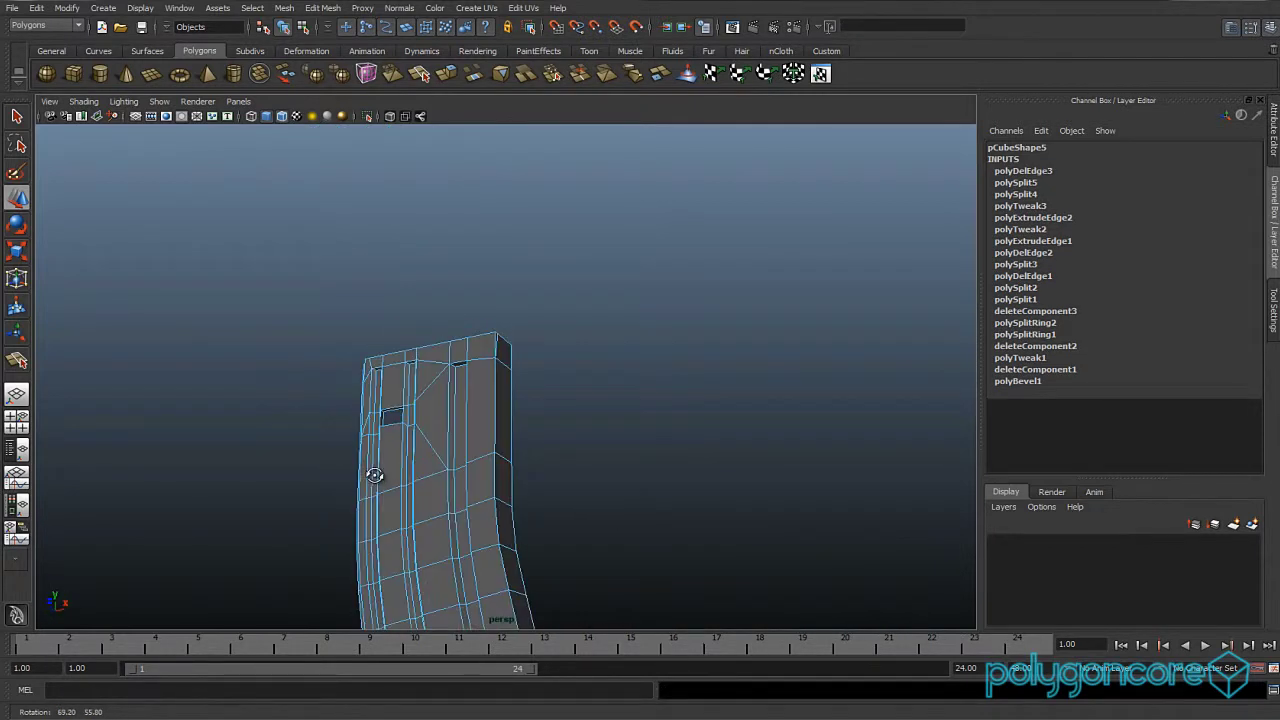
pyautogui.keyDown('alt'); pyautogui.moveTo(374, 475); pyautogui.dragTo(437, 509); pyautogui.keyUp('alt')
pyautogui.keyDown('alt'); pyautogui.moveTo(437, 509); pyautogui.dragTo(440, 510, button='right'); pyautogui.keyUp('alt')
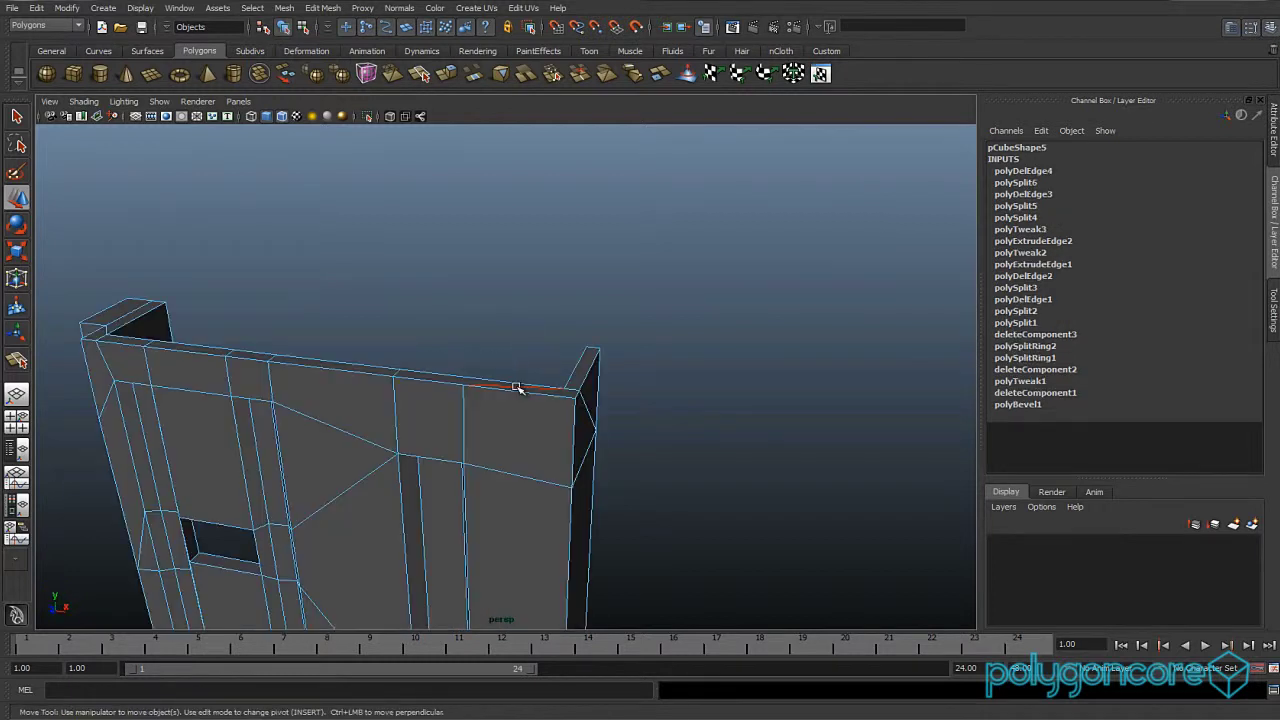
pyautogui.moveTo(516, 387); pyautogui.dragTo(553, 370, button='right')
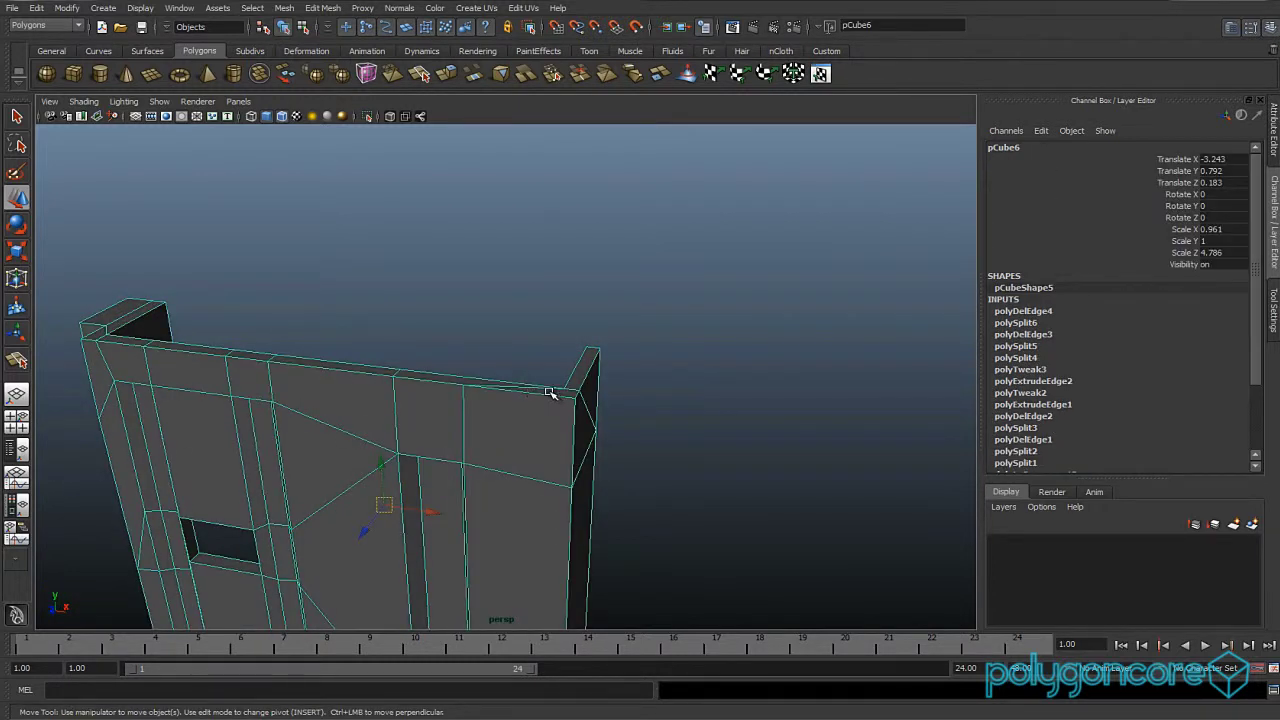
pyautogui.scroll(2, 550, 393)
pyautogui.moveTo(551, 393)
pyautogui.keyDown('alt'); pyautogui.mouseDown()
pyautogui.moveTo(561, 377)
pyautogui.moveTo(560, 390)
pyautogui.mouseUp(); pyautogui.keyUp('alt')
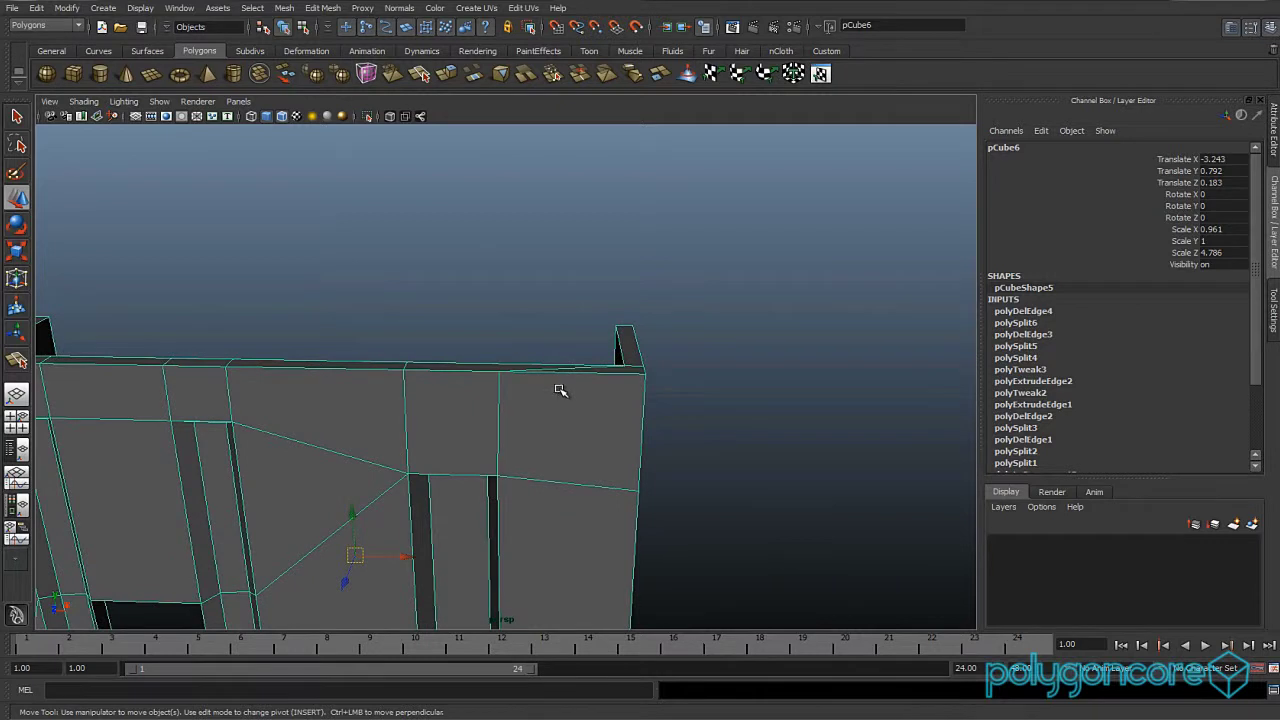
pyautogui.scroll(3, 560, 390)
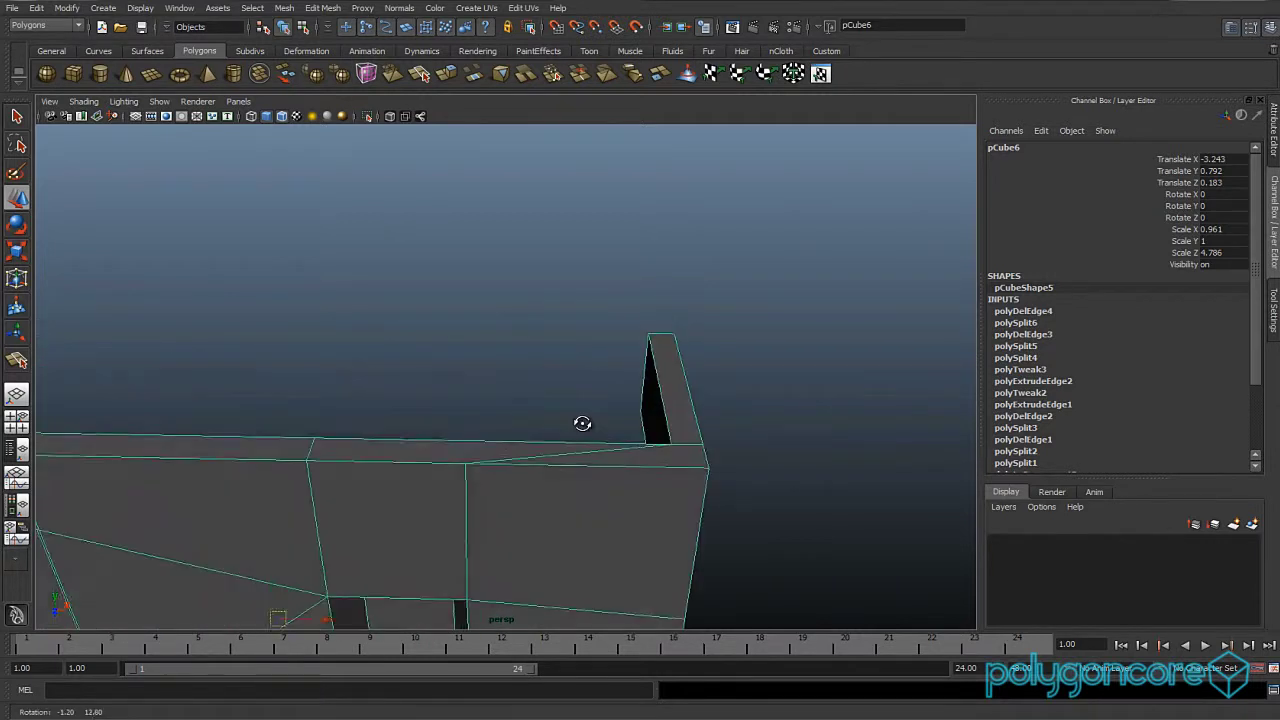
pyautogui.keyDown('alt'); pyautogui.moveTo(582, 423); pyautogui.dragTo(581, 427); pyautogui.keyUp('alt')
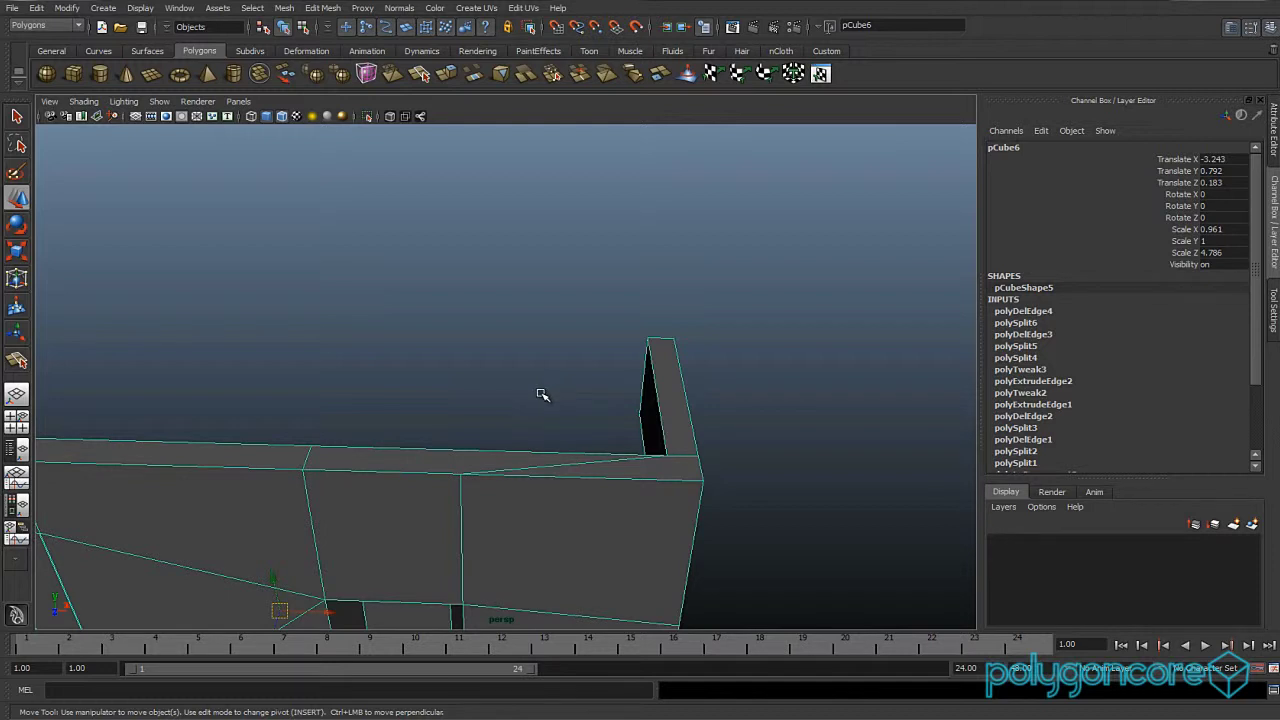
pyautogui.press('F10')
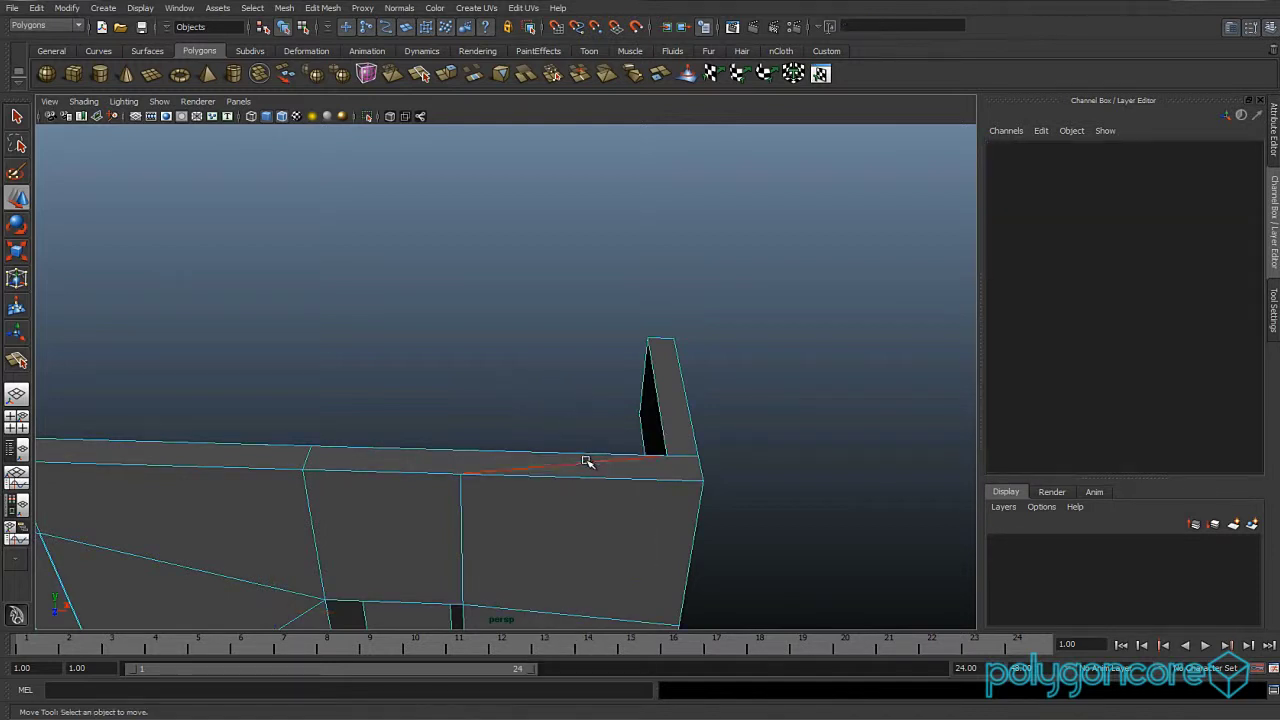
pyautogui.click(585, 463)
pyautogui.keyDown('shift'); pyautogui.moveTo(586, 463); pyautogui.dragTo(548, 481, button='right'); pyautogui.keyUp('shift')
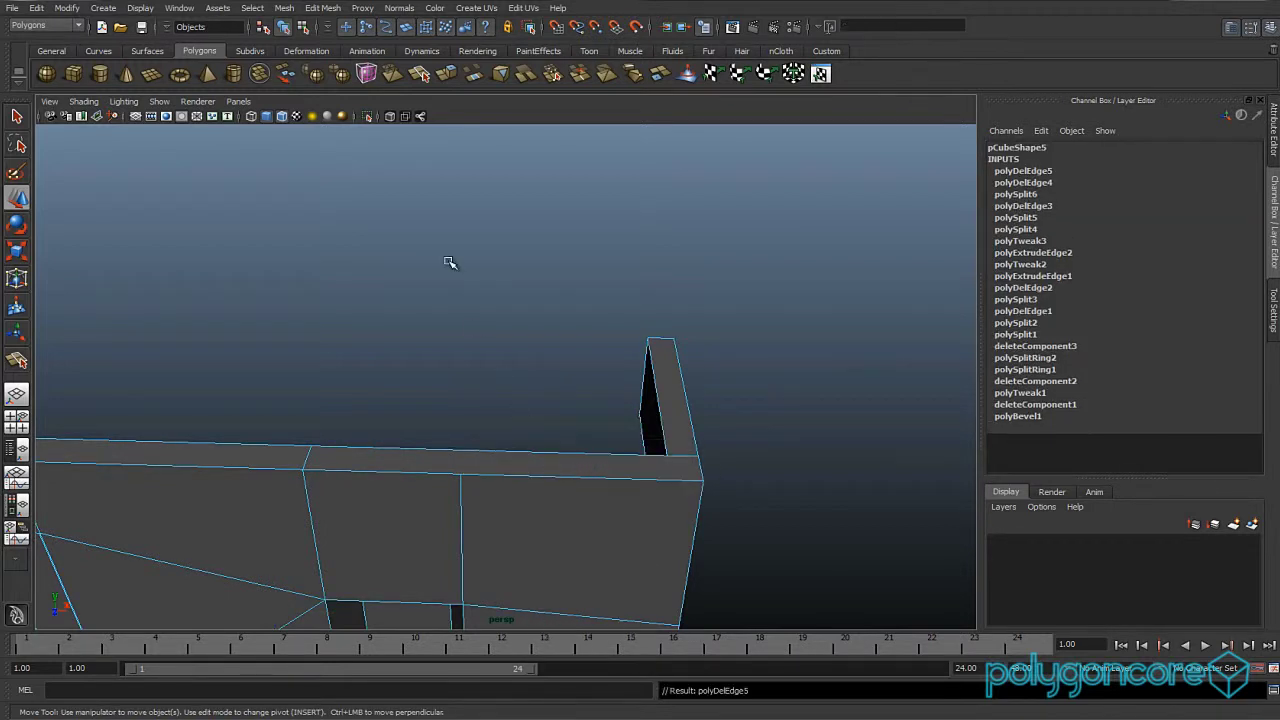
# Split the rim's top face straight across at the outer-edge vertex and diagonally across the front corner.
pyautogui.click(332, 11)
pyautogui.click(352, 105)
pyautogui.moveTo(466, 480); pyautogui.dragTo(466, 451)
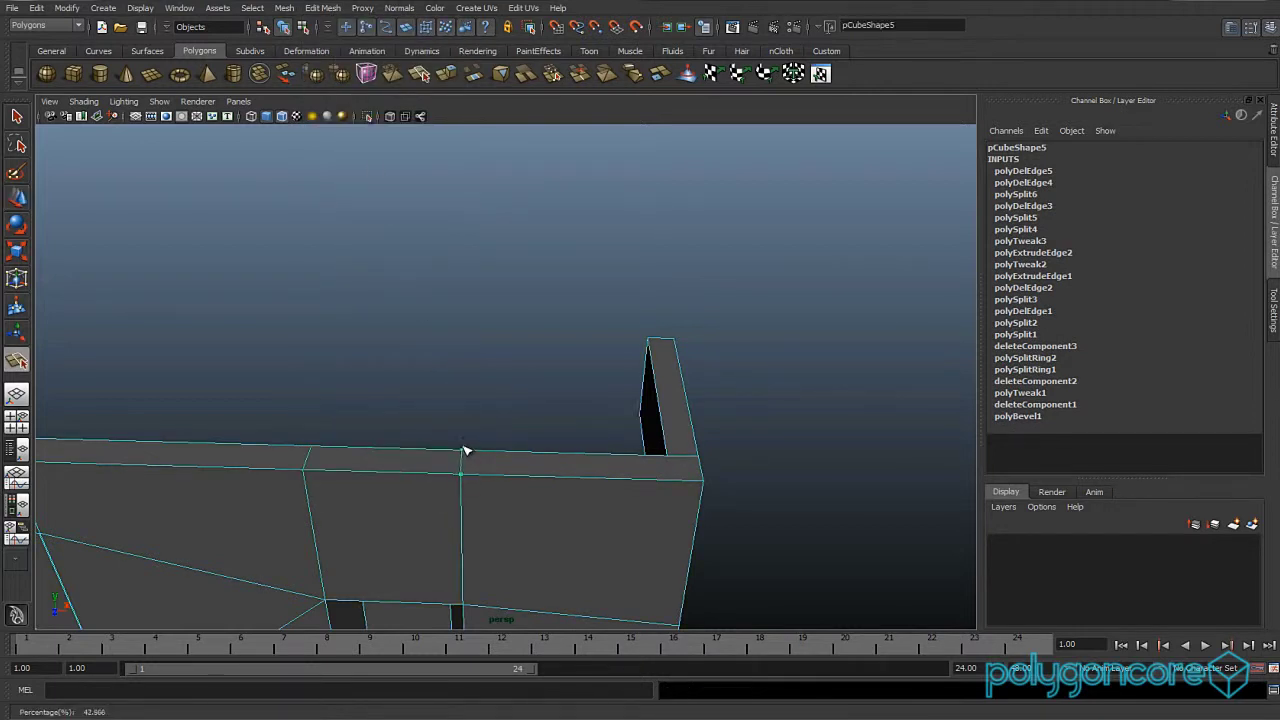
pyautogui.press('Return')
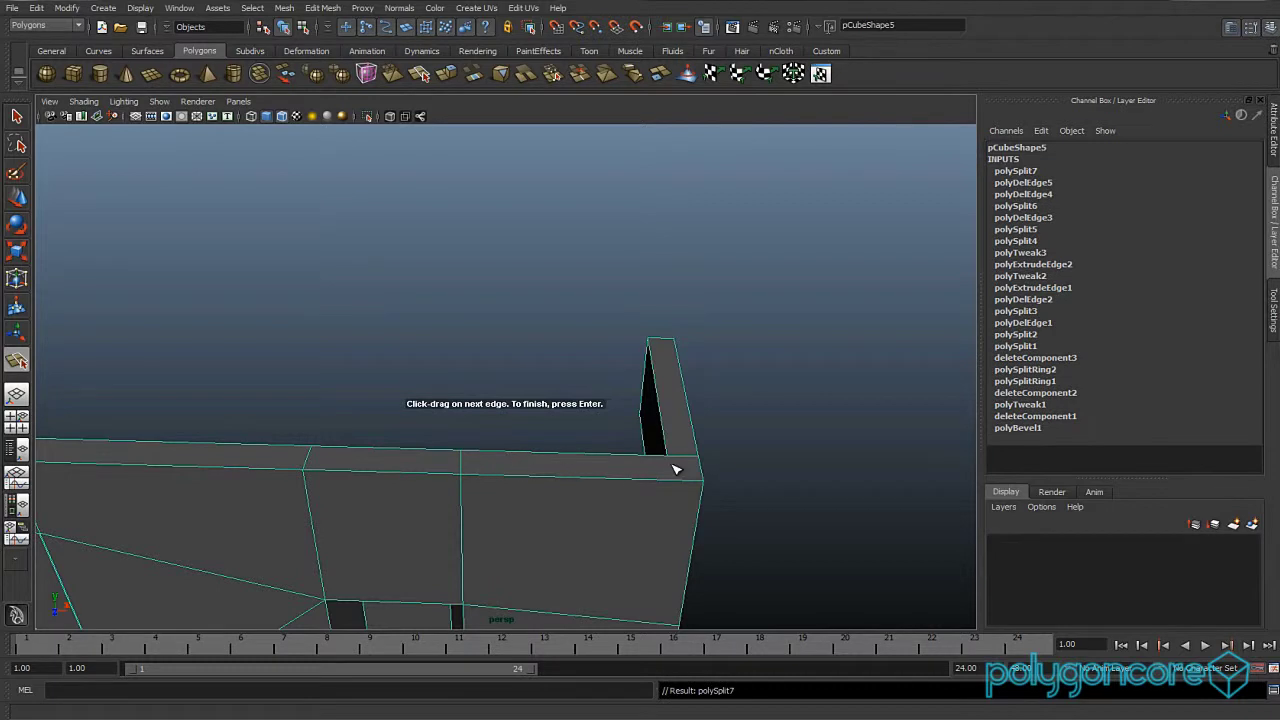
pyautogui.moveTo(669, 458); pyautogui.dragTo(669, 469)
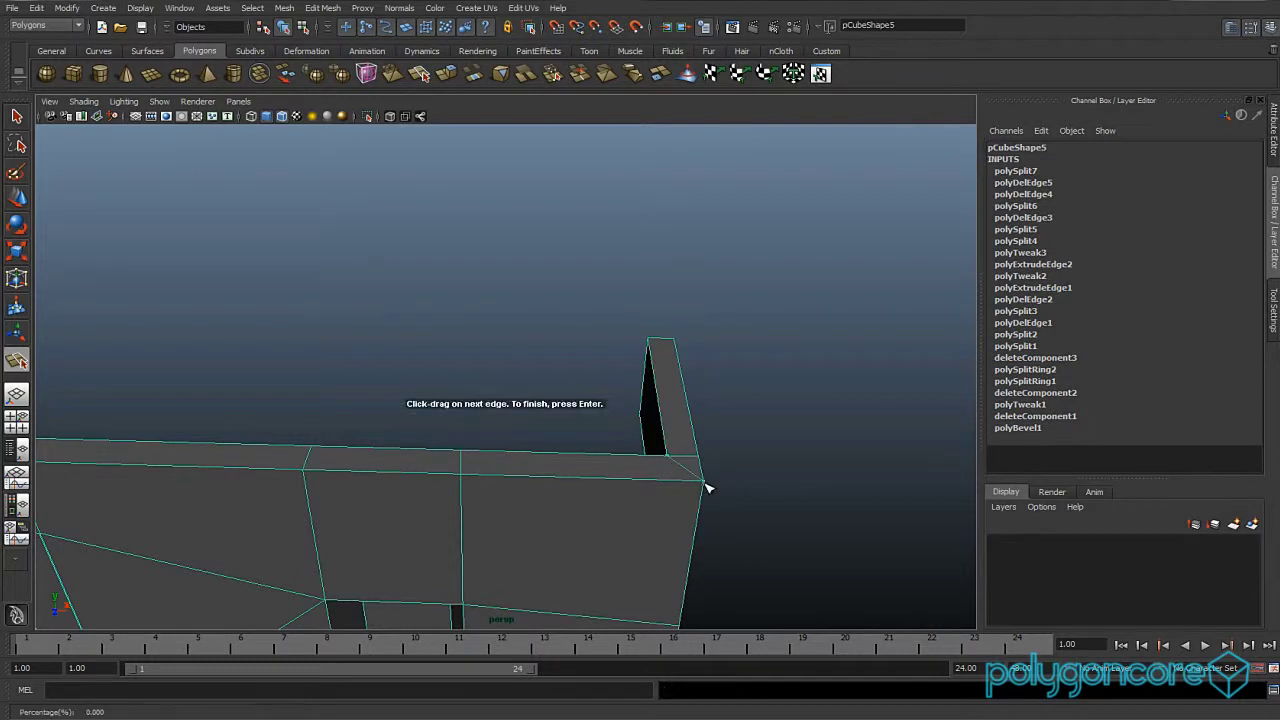
# Extrude the rim's top faces upward along the side and around the rear corner, leaving out the front section.
pyautogui.keyDown('alt'); pyautogui.moveTo(571, 469); pyautogui.dragTo(504, 421); pyautogui.keyUp('alt')
pyautogui.keyDown('alt'); pyautogui.moveTo(504, 421); pyautogui.dragTo(620, 426, button='middle'); pyautogui.keyUp('alt')
pyautogui.moveTo(688, 412); pyautogui.dragTo(705, 401, button='right')
pyautogui.click(705, 407)
pyautogui.keyDown('shift'); pyautogui.click(540, 409); pyautogui.keyUp('shift')
pyautogui.keyDown('shift'); pyautogui.click(432, 411); pyautogui.keyUp('shift')
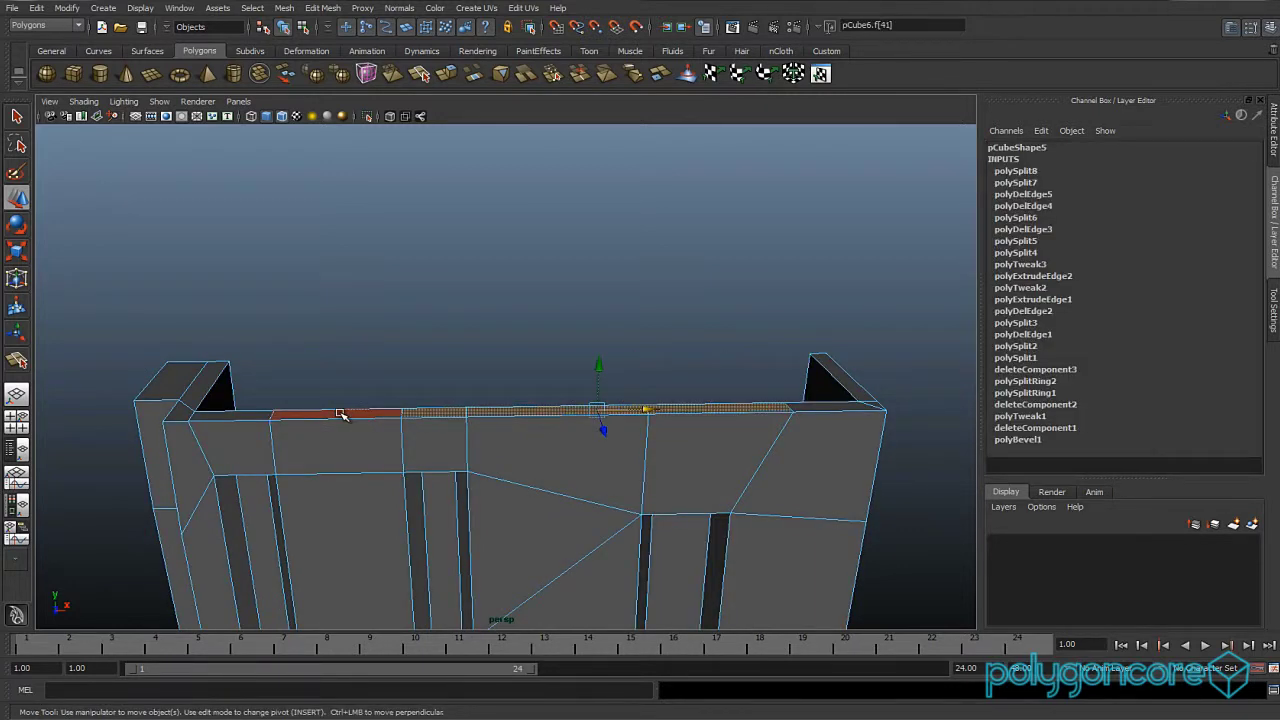
pyautogui.keyDown('shift'); pyautogui.click(340, 414); pyautogui.keyUp('shift')
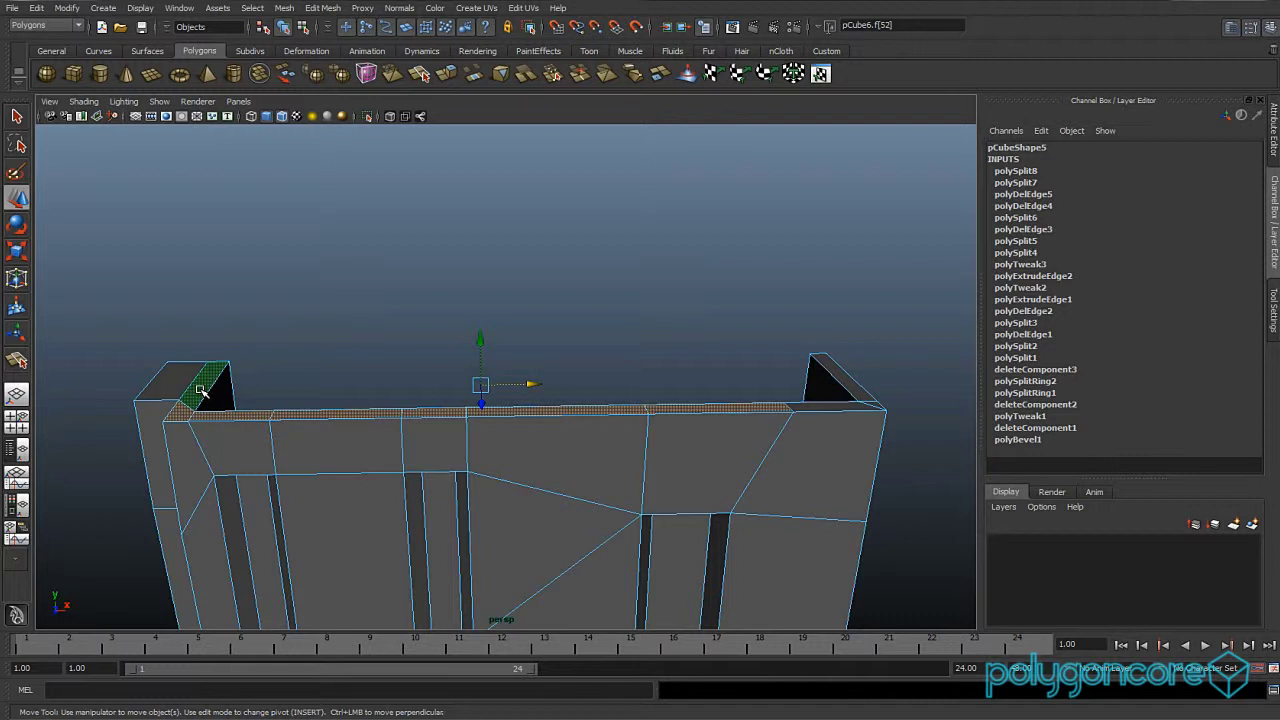
pyautogui.keyDown('shift'); pyautogui.rightClick(200, 390); pyautogui.keyUp('shift')
pyautogui.click(200, 422)
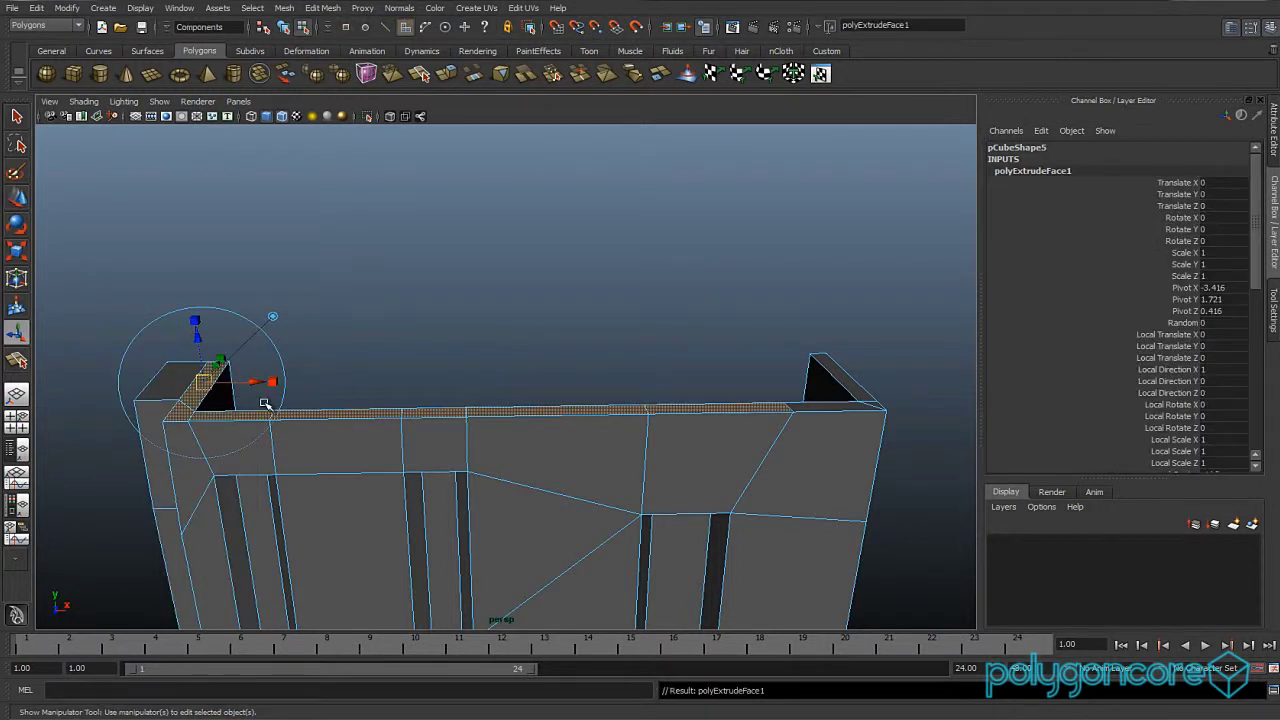
pyautogui.press('w')
pyautogui.moveTo(484, 341); pyautogui.dragTo(445, 358)
# Move the bottom edge of the raised lip's front end forward to give that end a slope.
pyautogui.moveTo(641, 452); pyautogui.dragTo(645, 426, button='right')
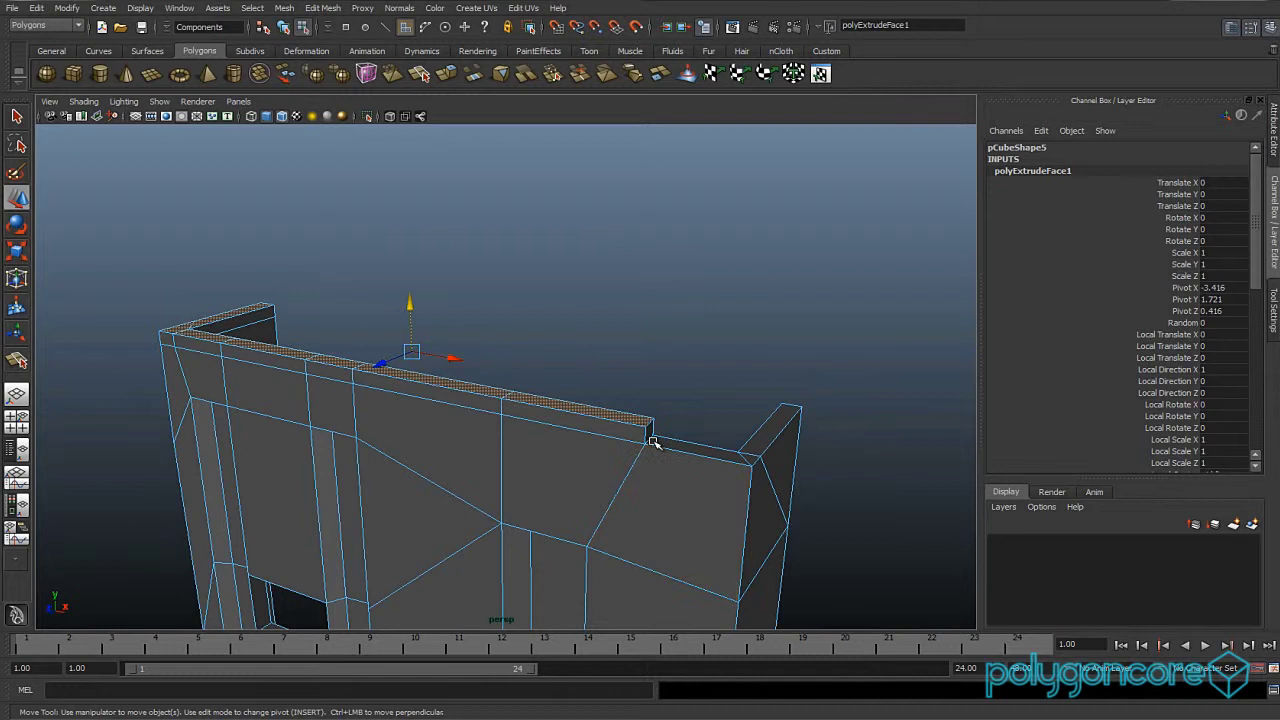
pyautogui.click(652, 440)
pyautogui.keyDown('alt'); pyautogui.moveTo(652, 440); pyautogui.dragTo(790, 393); pyautogui.keyUp('alt')
pyautogui.keyDown('alt'); pyautogui.moveTo(399, 428); pyautogui.dragTo(270, 484); pyautogui.keyUp('alt')
# Extrude the rear portion of the raised lip's top faces upward, including the rear corner, to form a second tier.
pyautogui.scroll(-3, 366, 488)
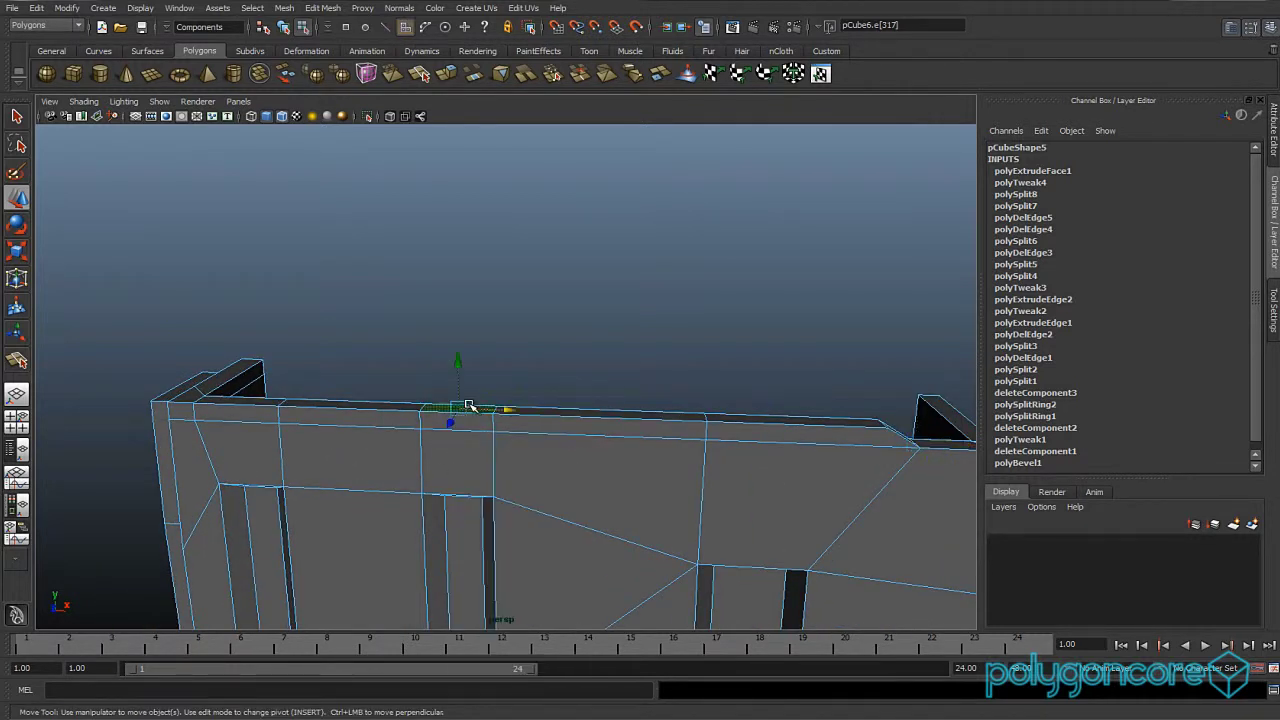
pyautogui.click(360, 406)
pyautogui.keyDown('alt'); pyautogui.moveTo(360, 406); pyautogui.dragTo(322, 451); pyautogui.keyUp('alt')
pyautogui.keyDown('shift'); pyautogui.click(322, 455); pyautogui.keyUp('shift')
pyautogui.keyDown('shift'); pyautogui.click(234, 463); pyautogui.keyUp('shift')
pyautogui.keyDown('shift'); pyautogui.click(229, 446); pyautogui.keyUp('shift')
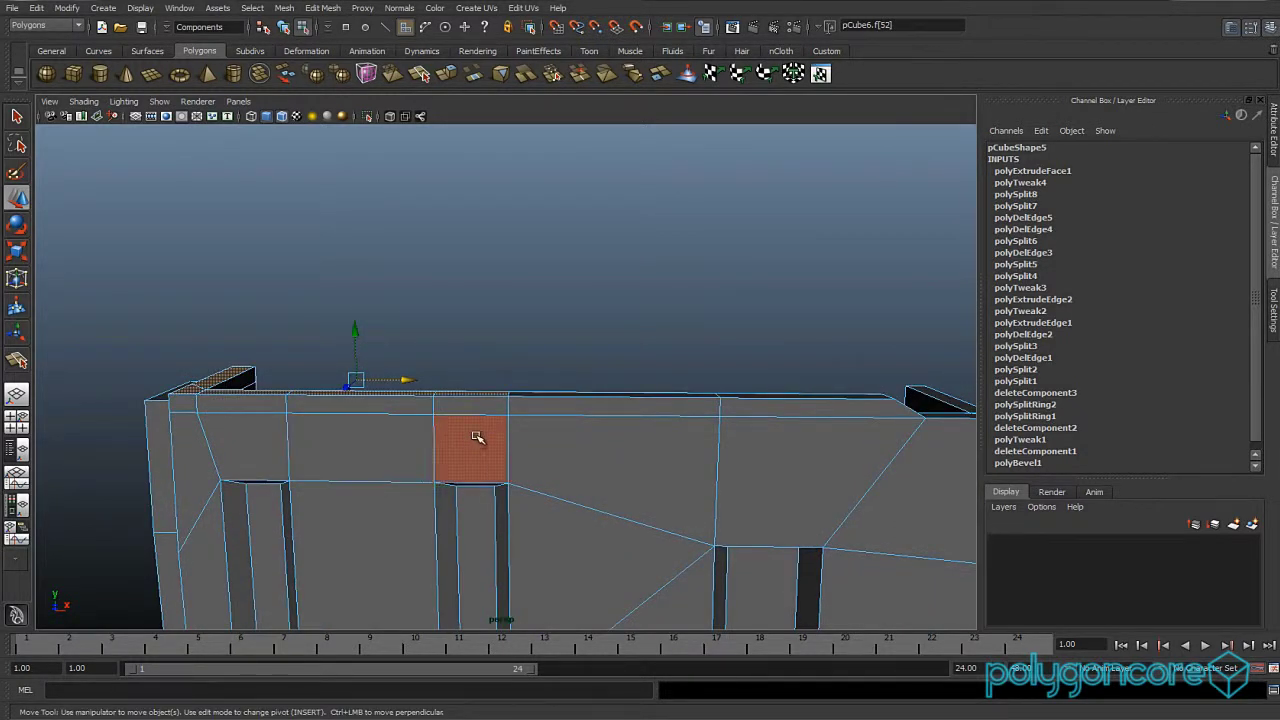
pyautogui.keyDown('shift'); pyautogui.moveTo(494, 394); pyautogui.dragTo(346, 372, button='right'); pyautogui.keyUp('shift')
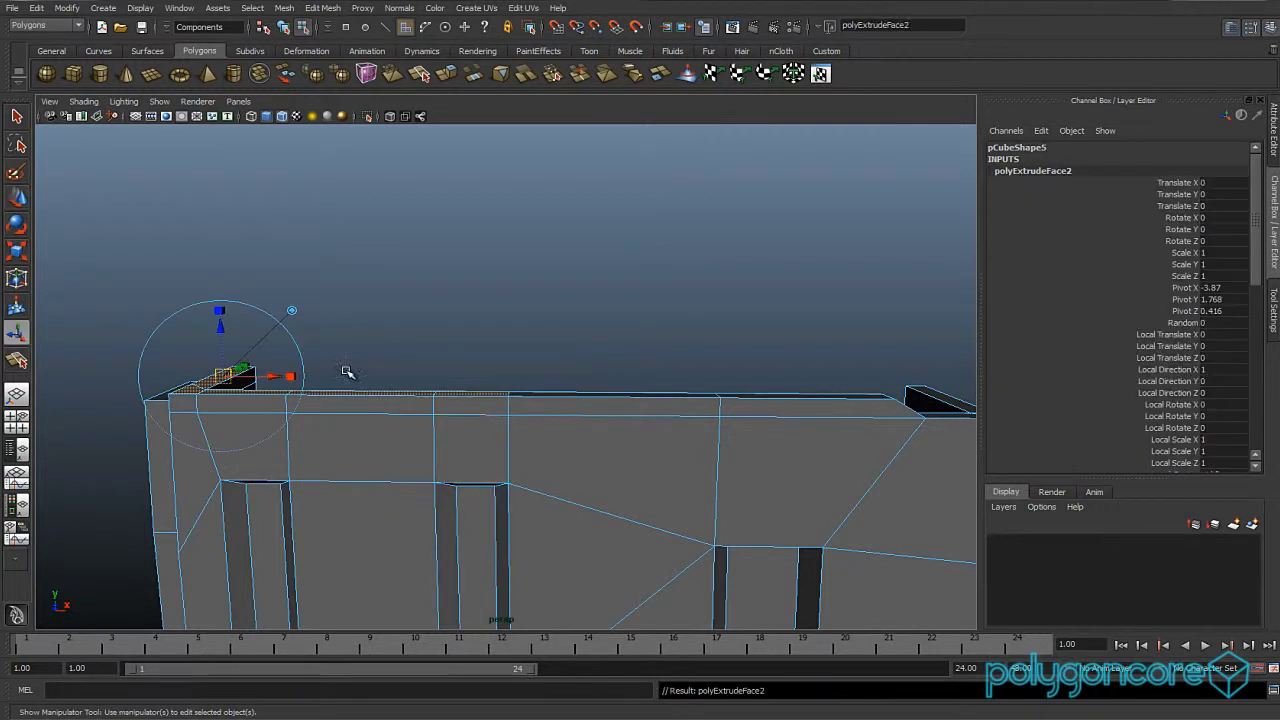
pyautogui.press('w')
pyautogui.moveTo(360, 333); pyautogui.dragTo(420, 422)
# Move the bottom edge of the second tier's front end forward to slope it like the first tier.
pyautogui.moveTo(440, 420); pyautogui.dragTo(448, 410, button='right')
pyautogui.keyDown('alt'); pyautogui.moveTo(445, 413); pyautogui.dragTo(486, 423); pyautogui.keyUp('alt')
pyautogui.click(549, 390)
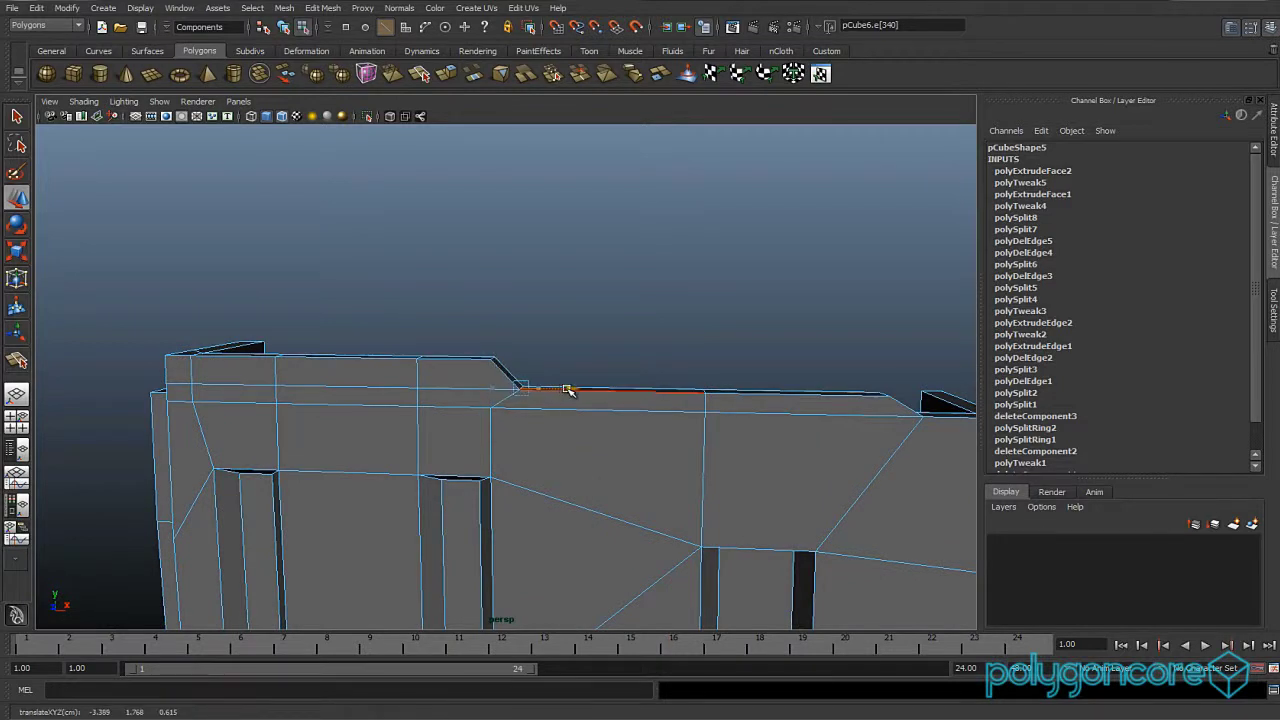
pyautogui.press('w')
pyautogui.keyDown('alt'); pyautogui.moveTo(575, 390); pyautogui.dragTo(332, 474); pyautogui.keyUp('alt')
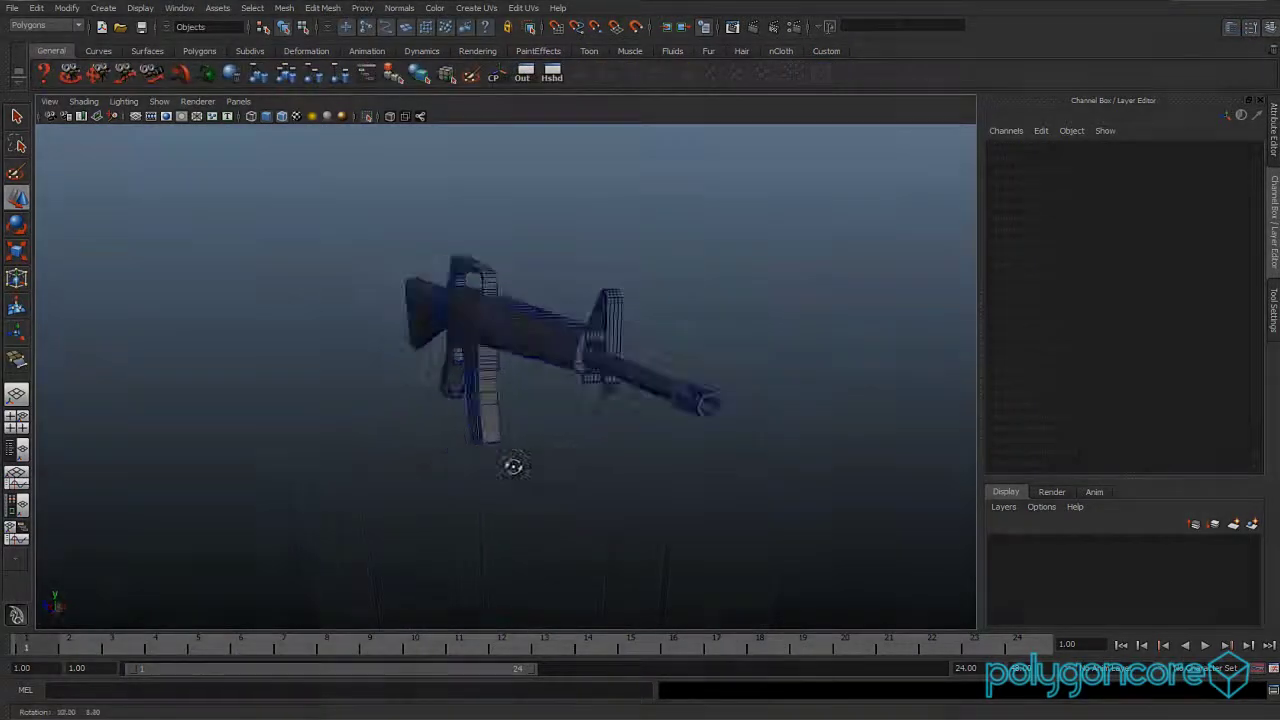
# Isolate the magazine group from the rest of the rifle and frame it for inspection.
pyautogui.keyDown('alt'); pyautogui.moveTo(514, 466); pyautogui.dragTo(770, 456); pyautogui.keyUp('alt')
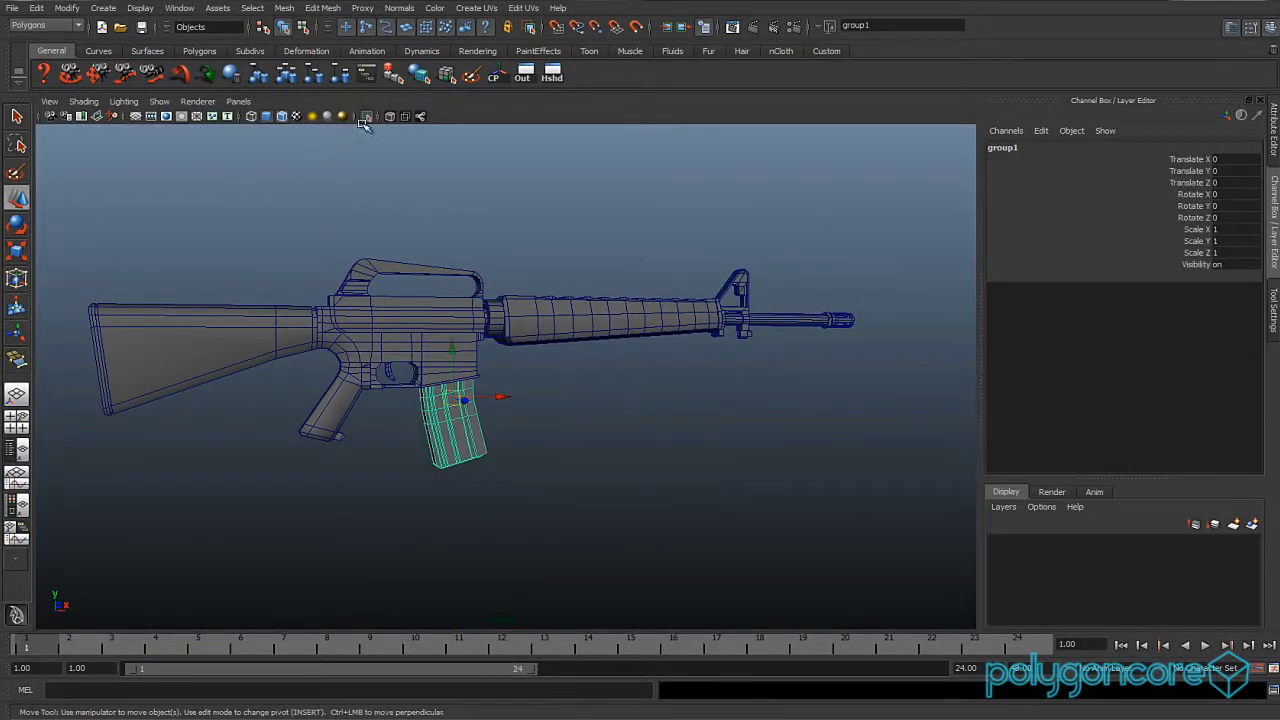
pyautogui.click(366, 117)
pyautogui.press('f')
pyautogui.click(631, 317)
pyautogui.keyDown('alt'); pyautogui.moveTo(575, 368); pyautogui.dragTo(5, 450); pyautogui.keyUp('alt')
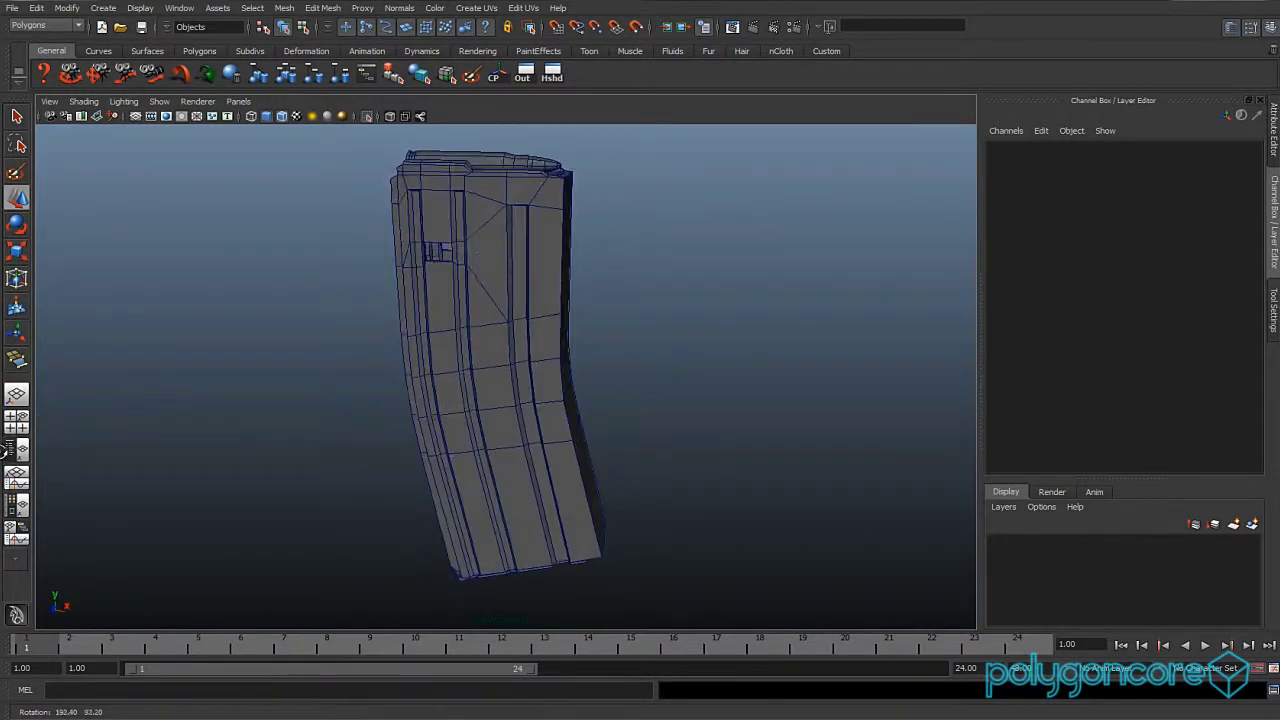